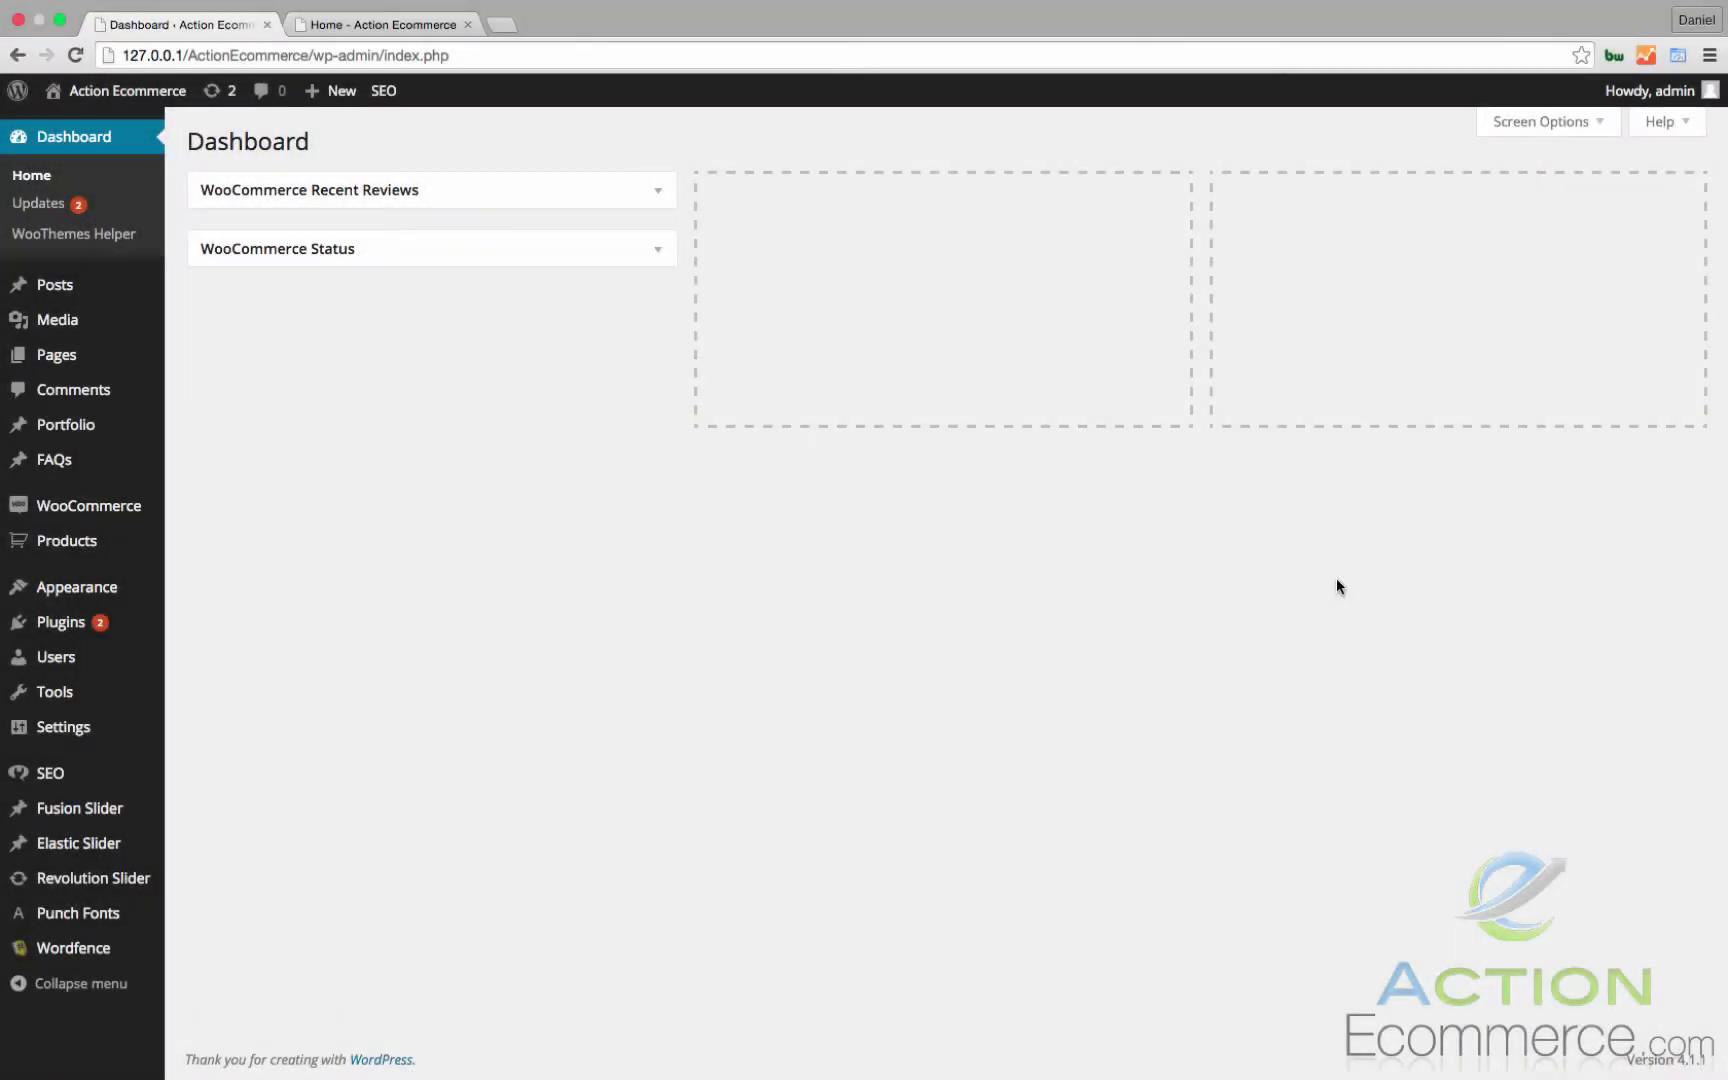
Step: Browse the Action Ecommerce storefront homepage's category tiles, Kicker subwoofer kit and T-shirt carousel, ending at the top
left_click(385, 22)
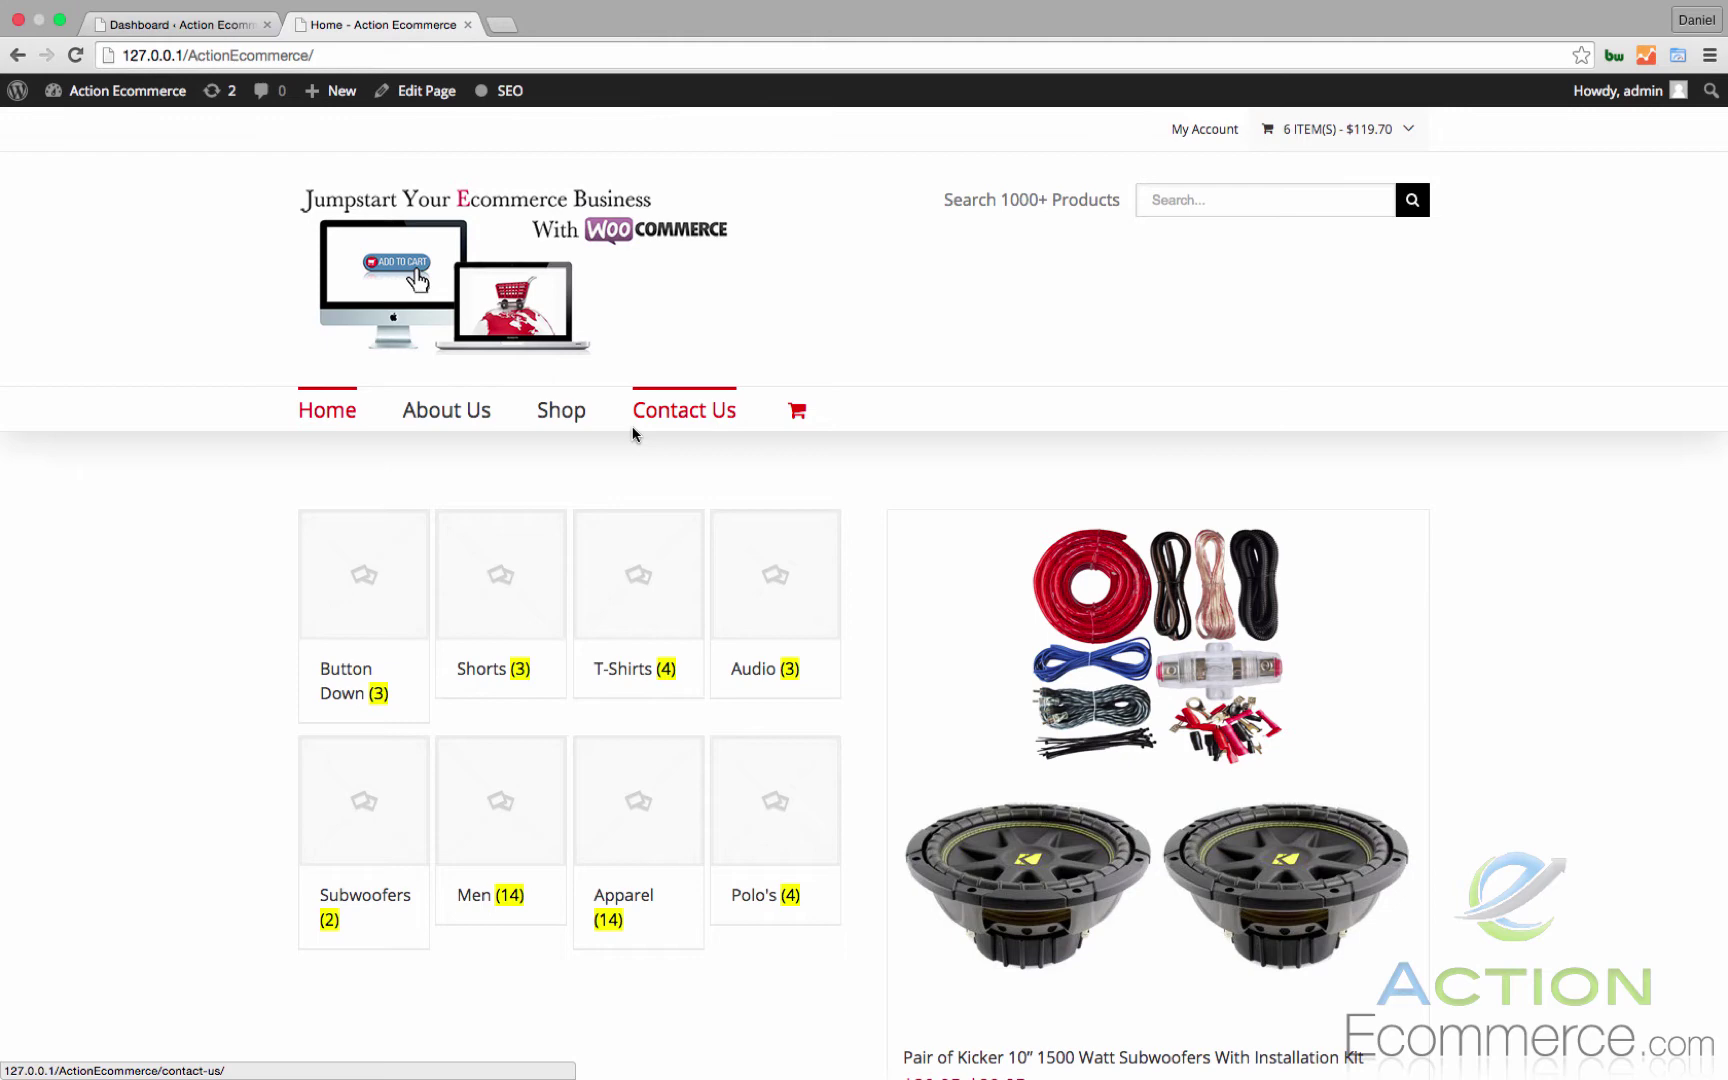
scroll(632, 433, "down", 1)
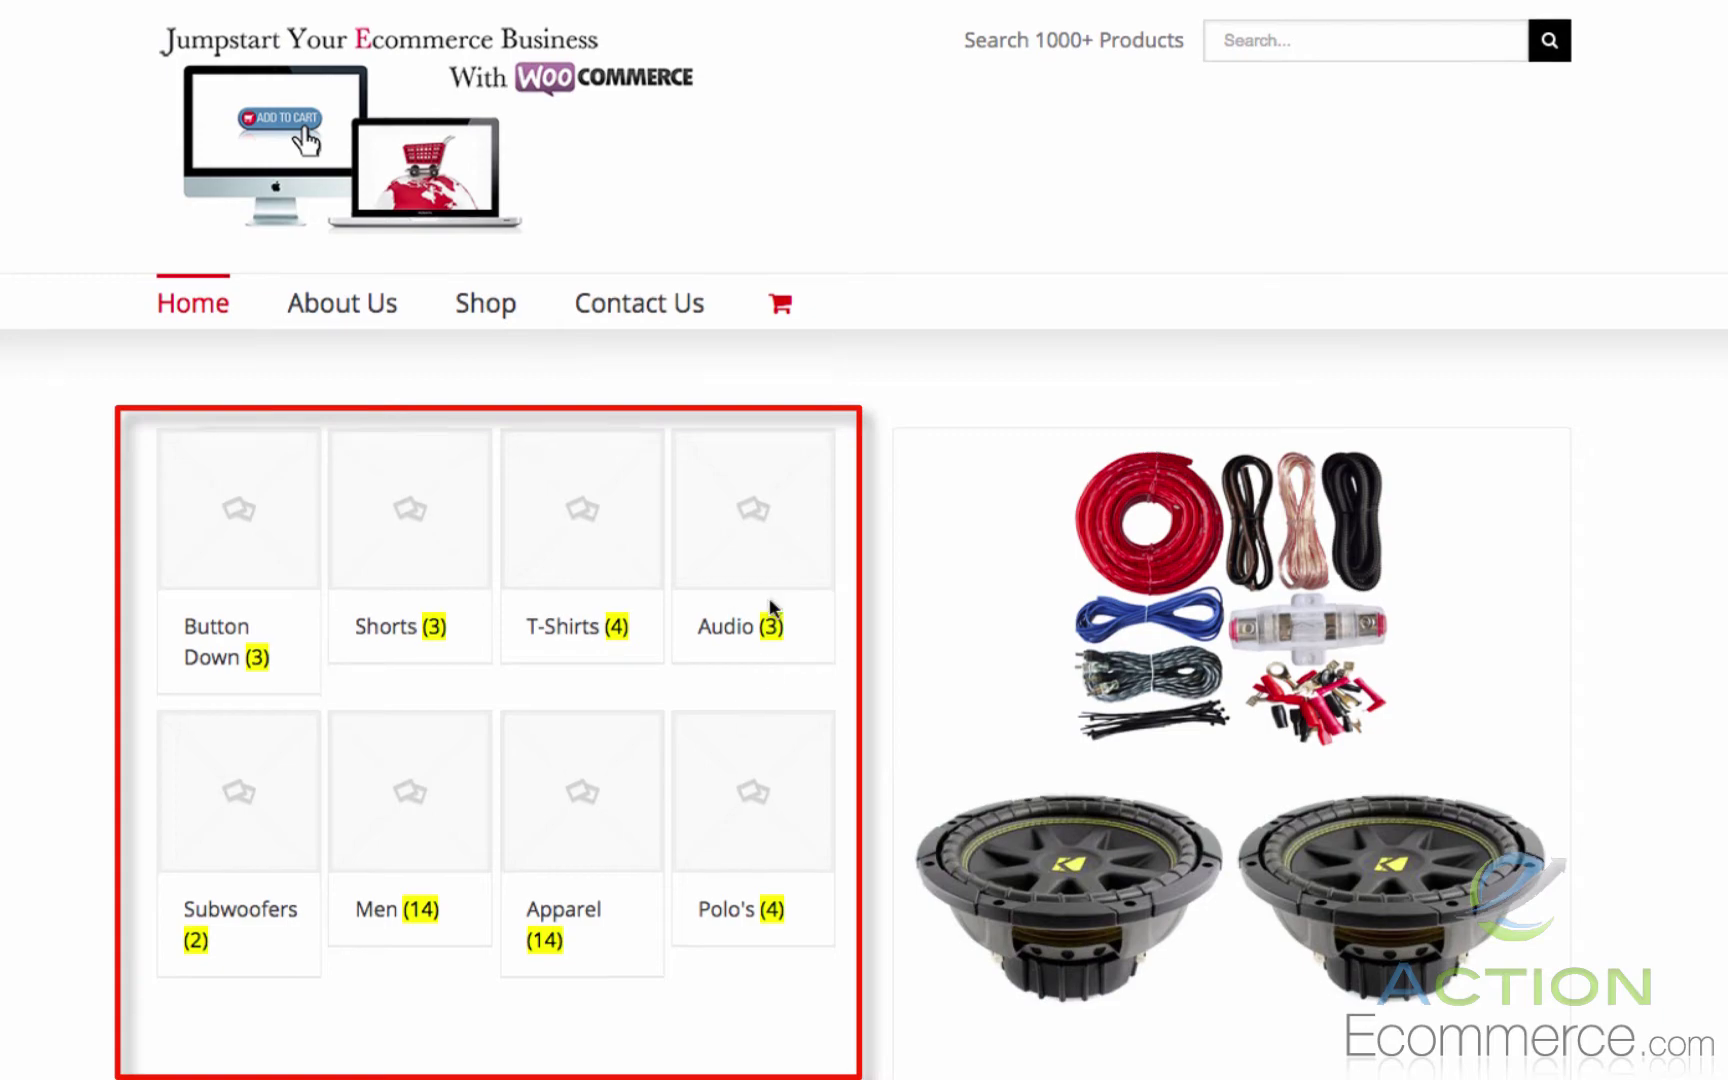
scroll(773, 612, "down", 2)
scroll(1237, 505, "down", 5)
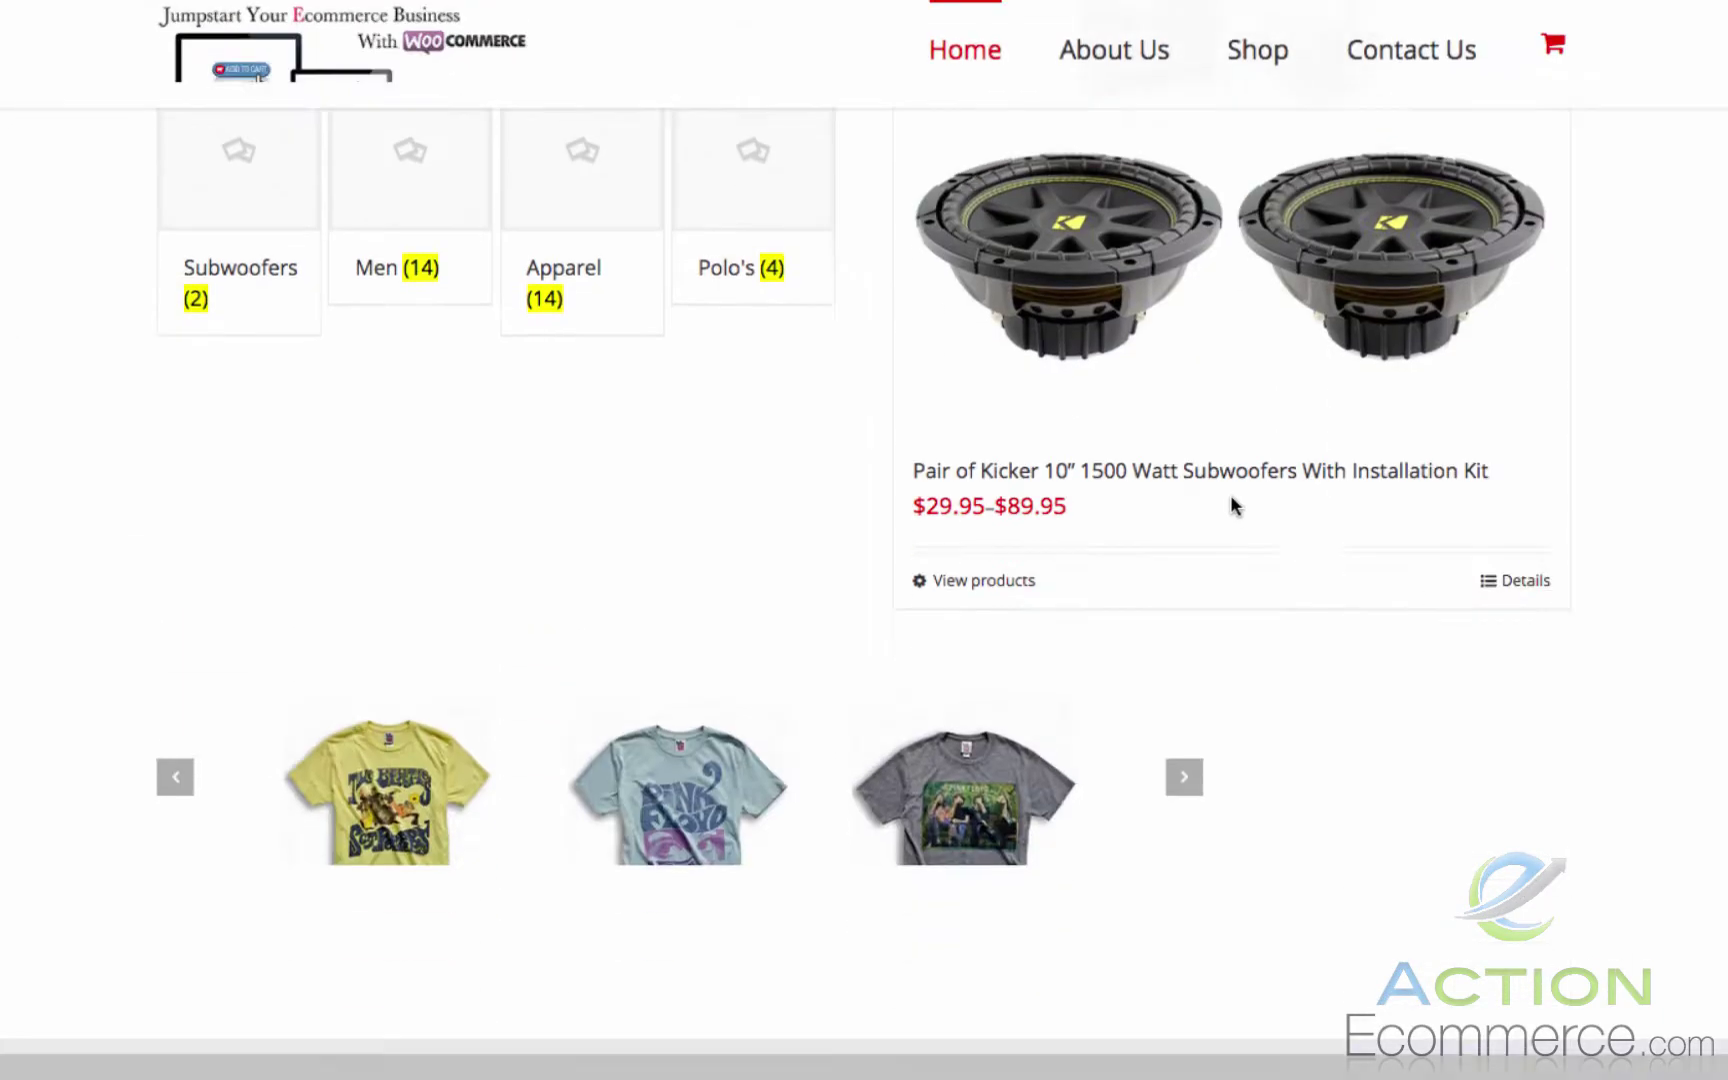
scroll(644, 810, "up", 8)
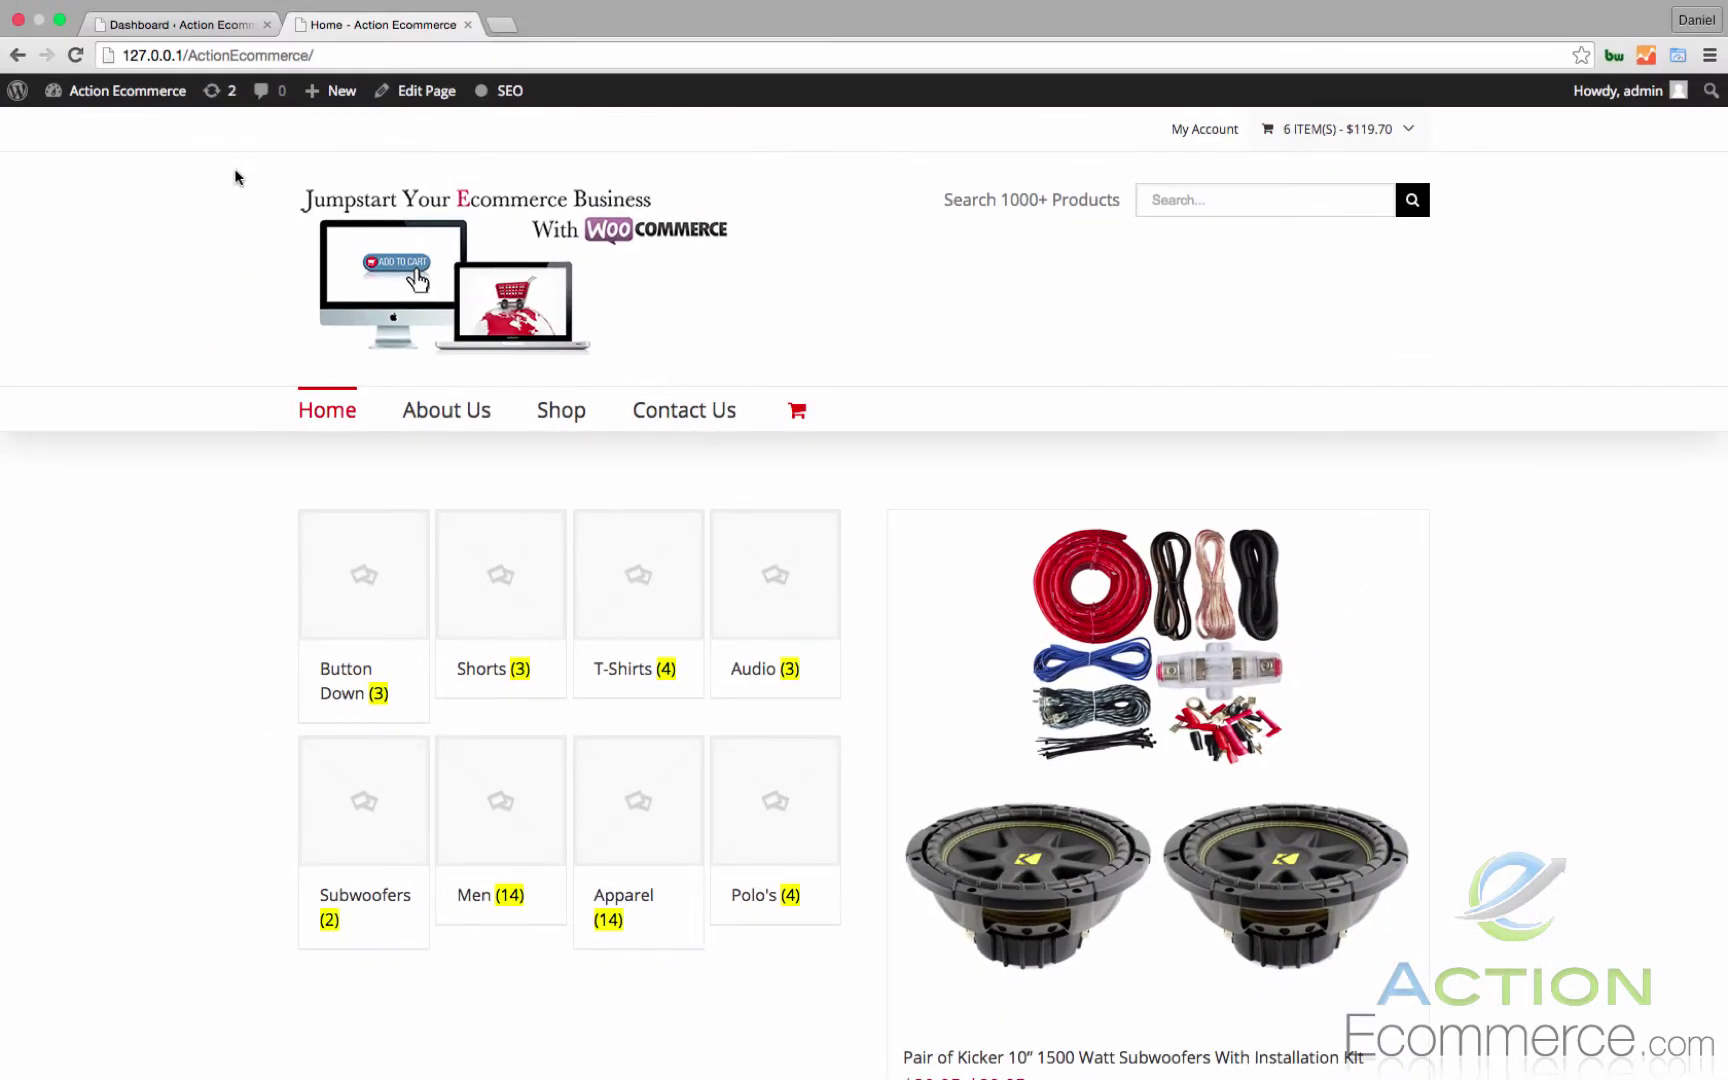
scroll(235, 177, "down", 2)
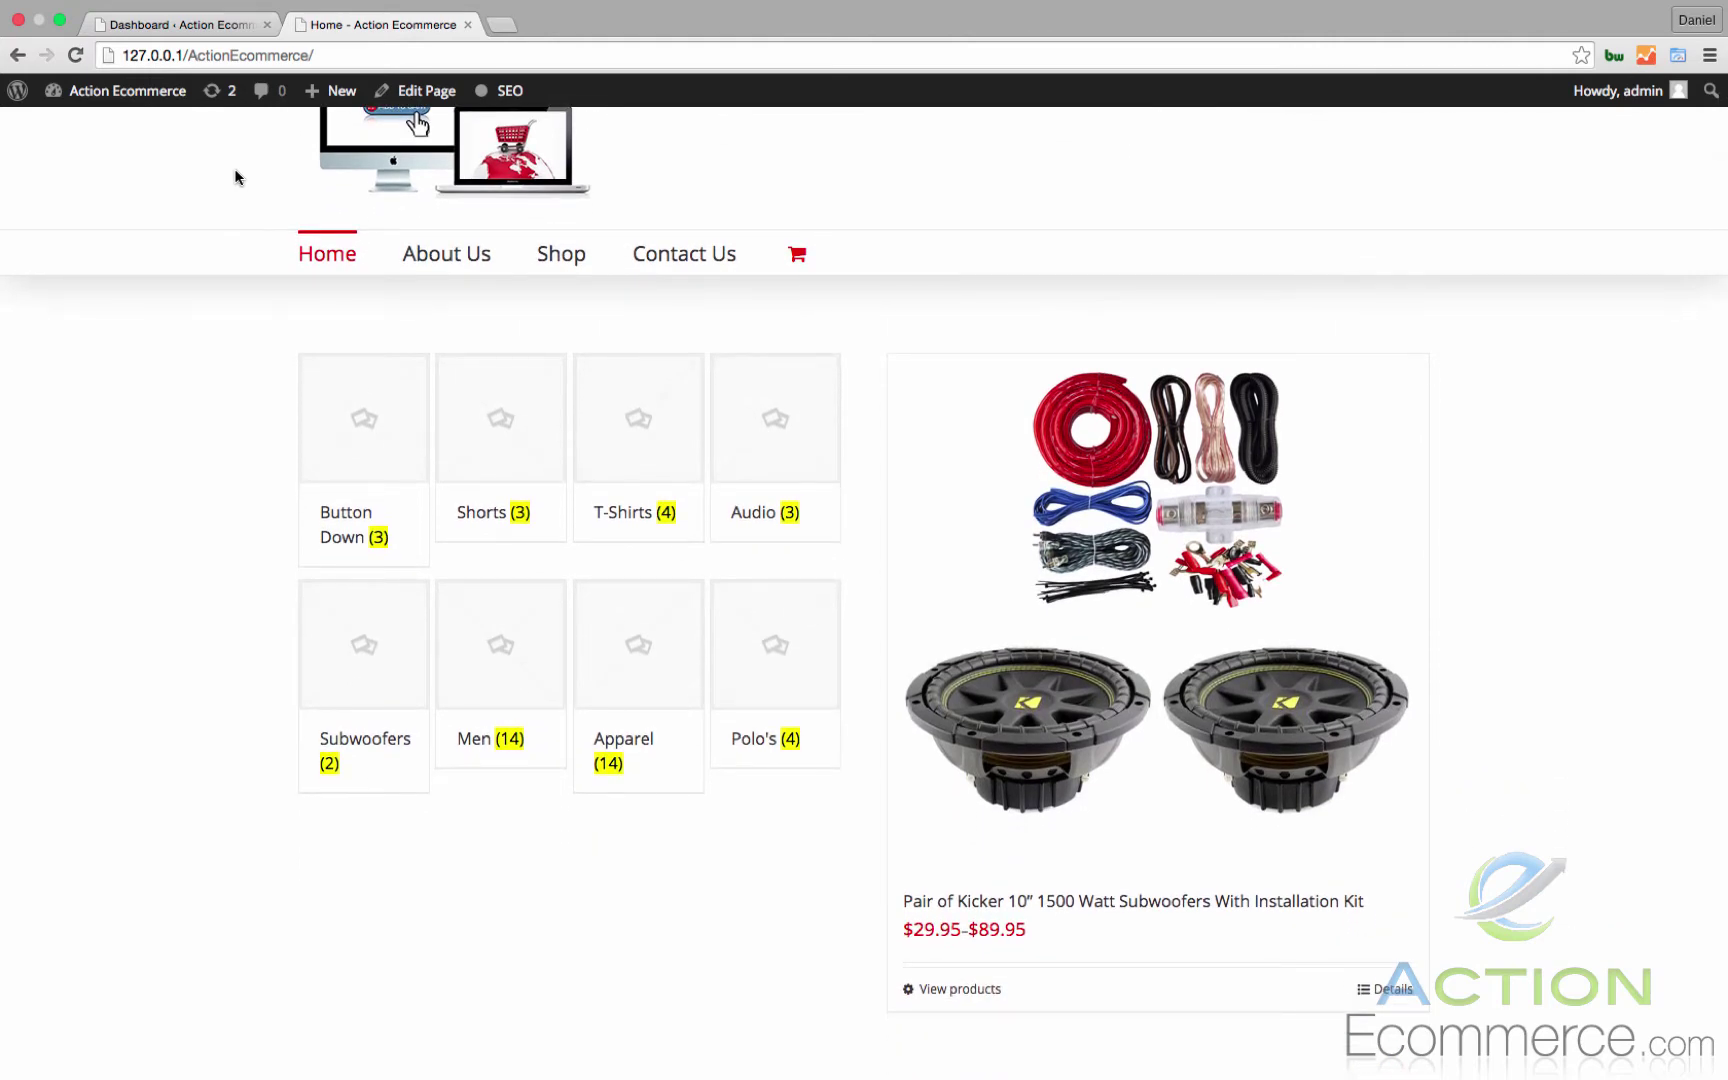
scroll(235, 177, "down", 1)
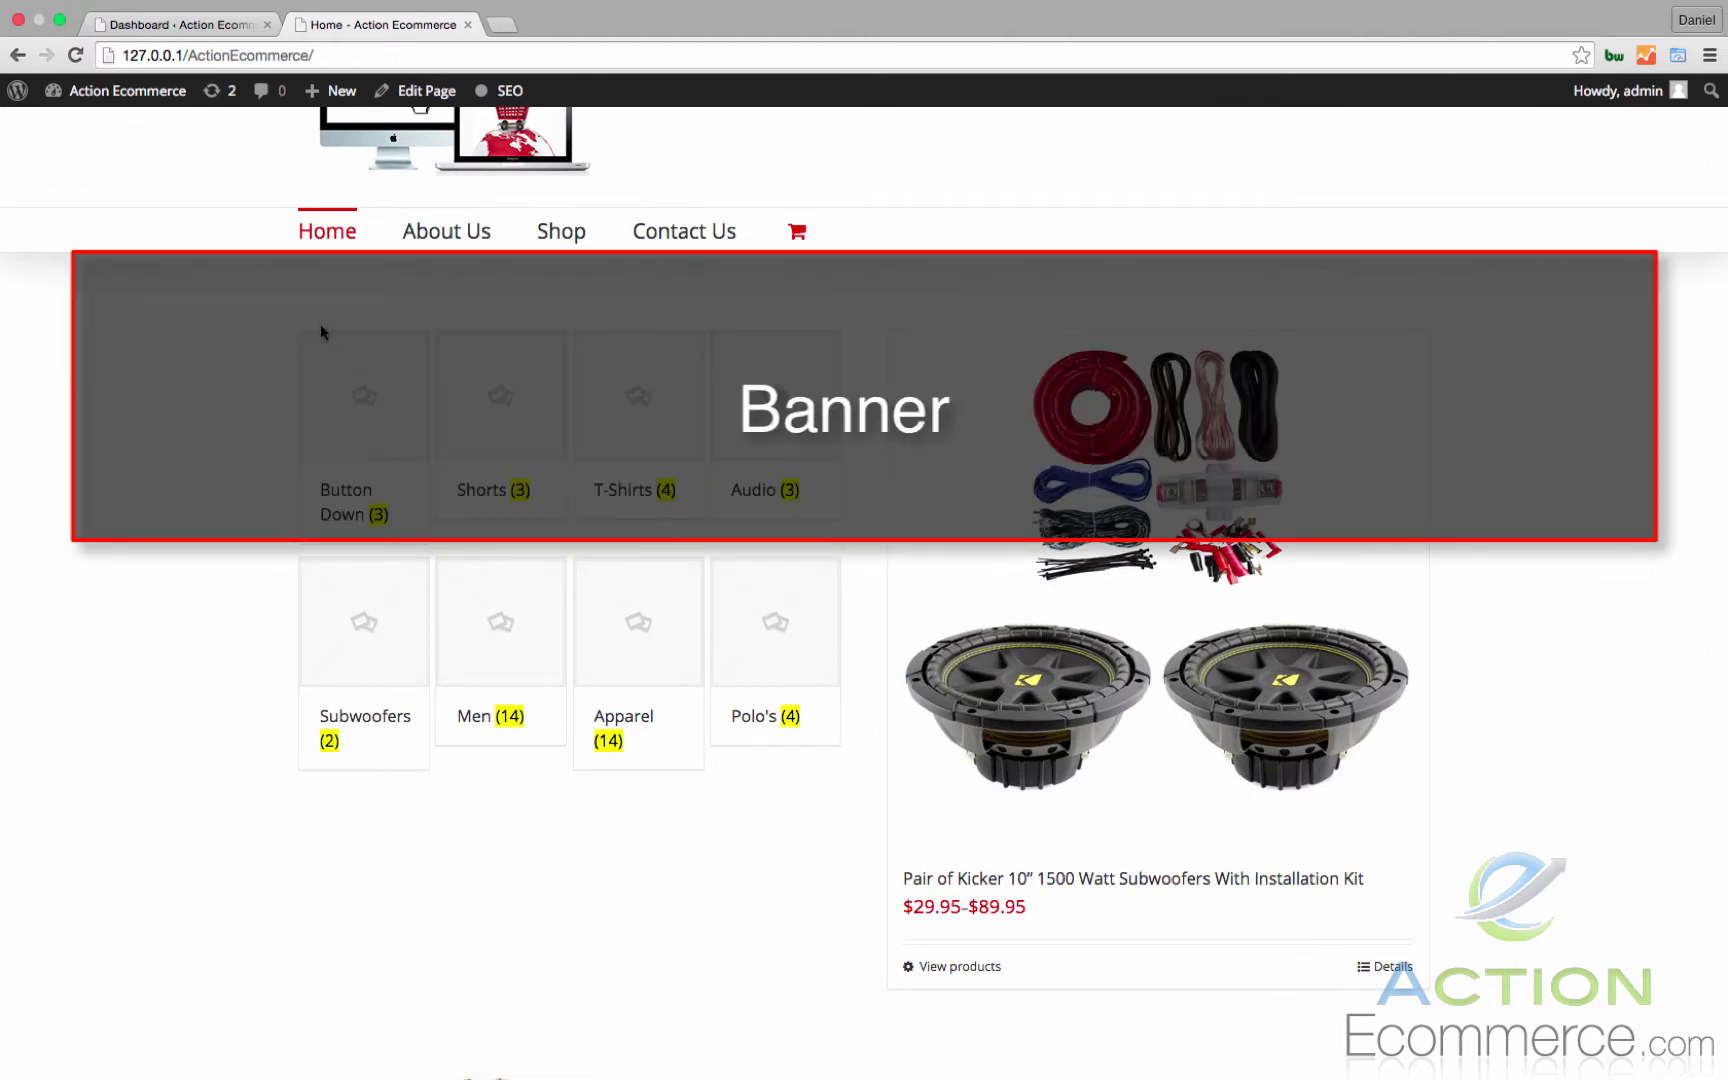
scroll(320, 324, "down", 2)
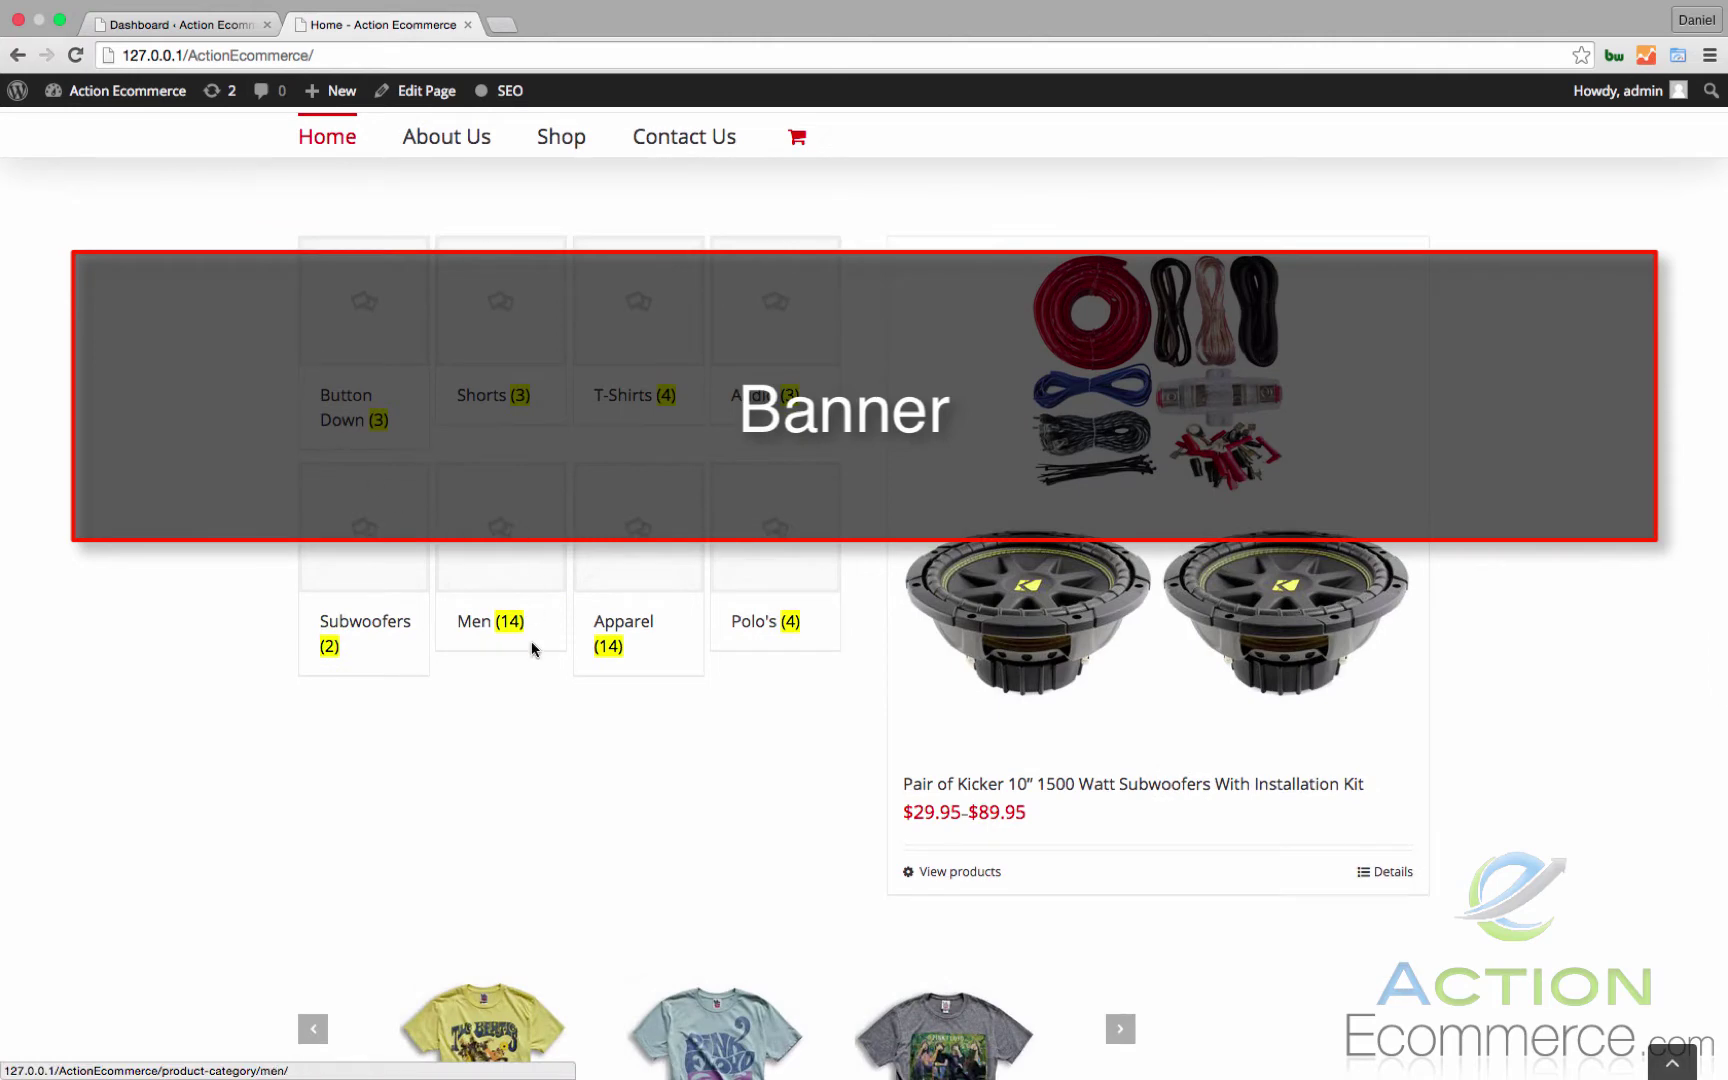
scroll(529, 698, "down", 1)
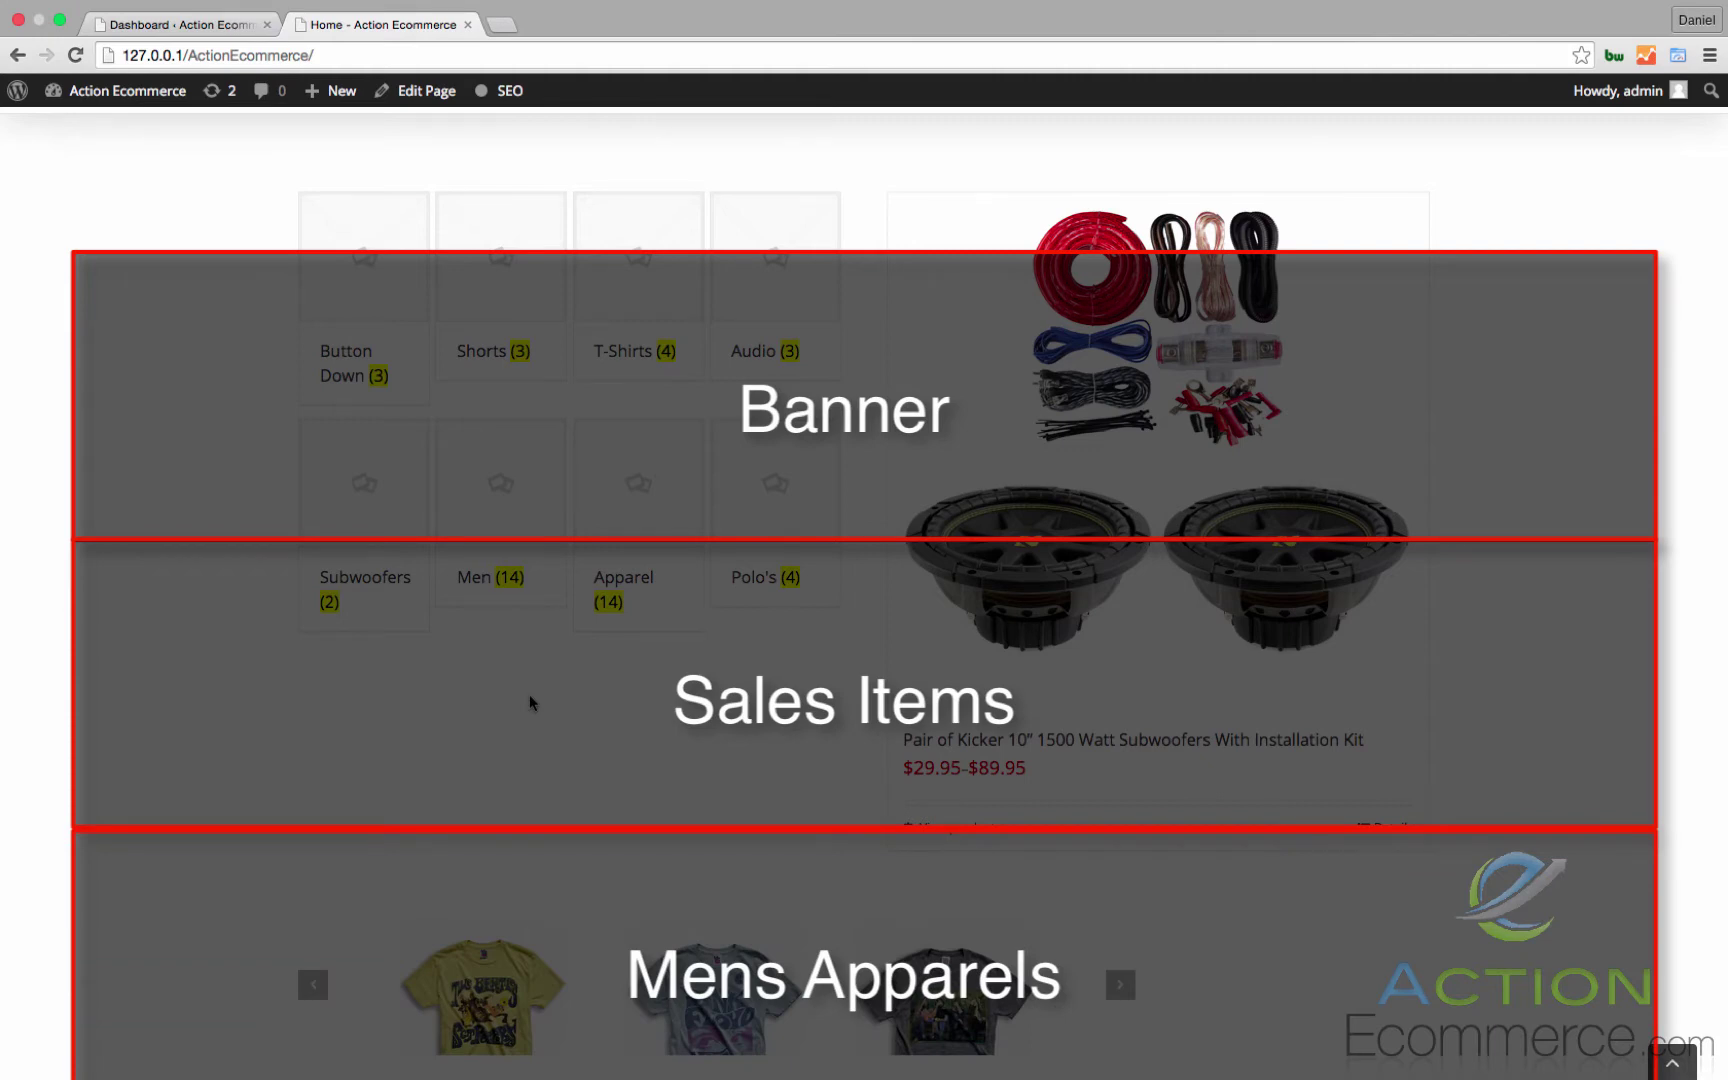
scroll(529, 694, "up", 6)
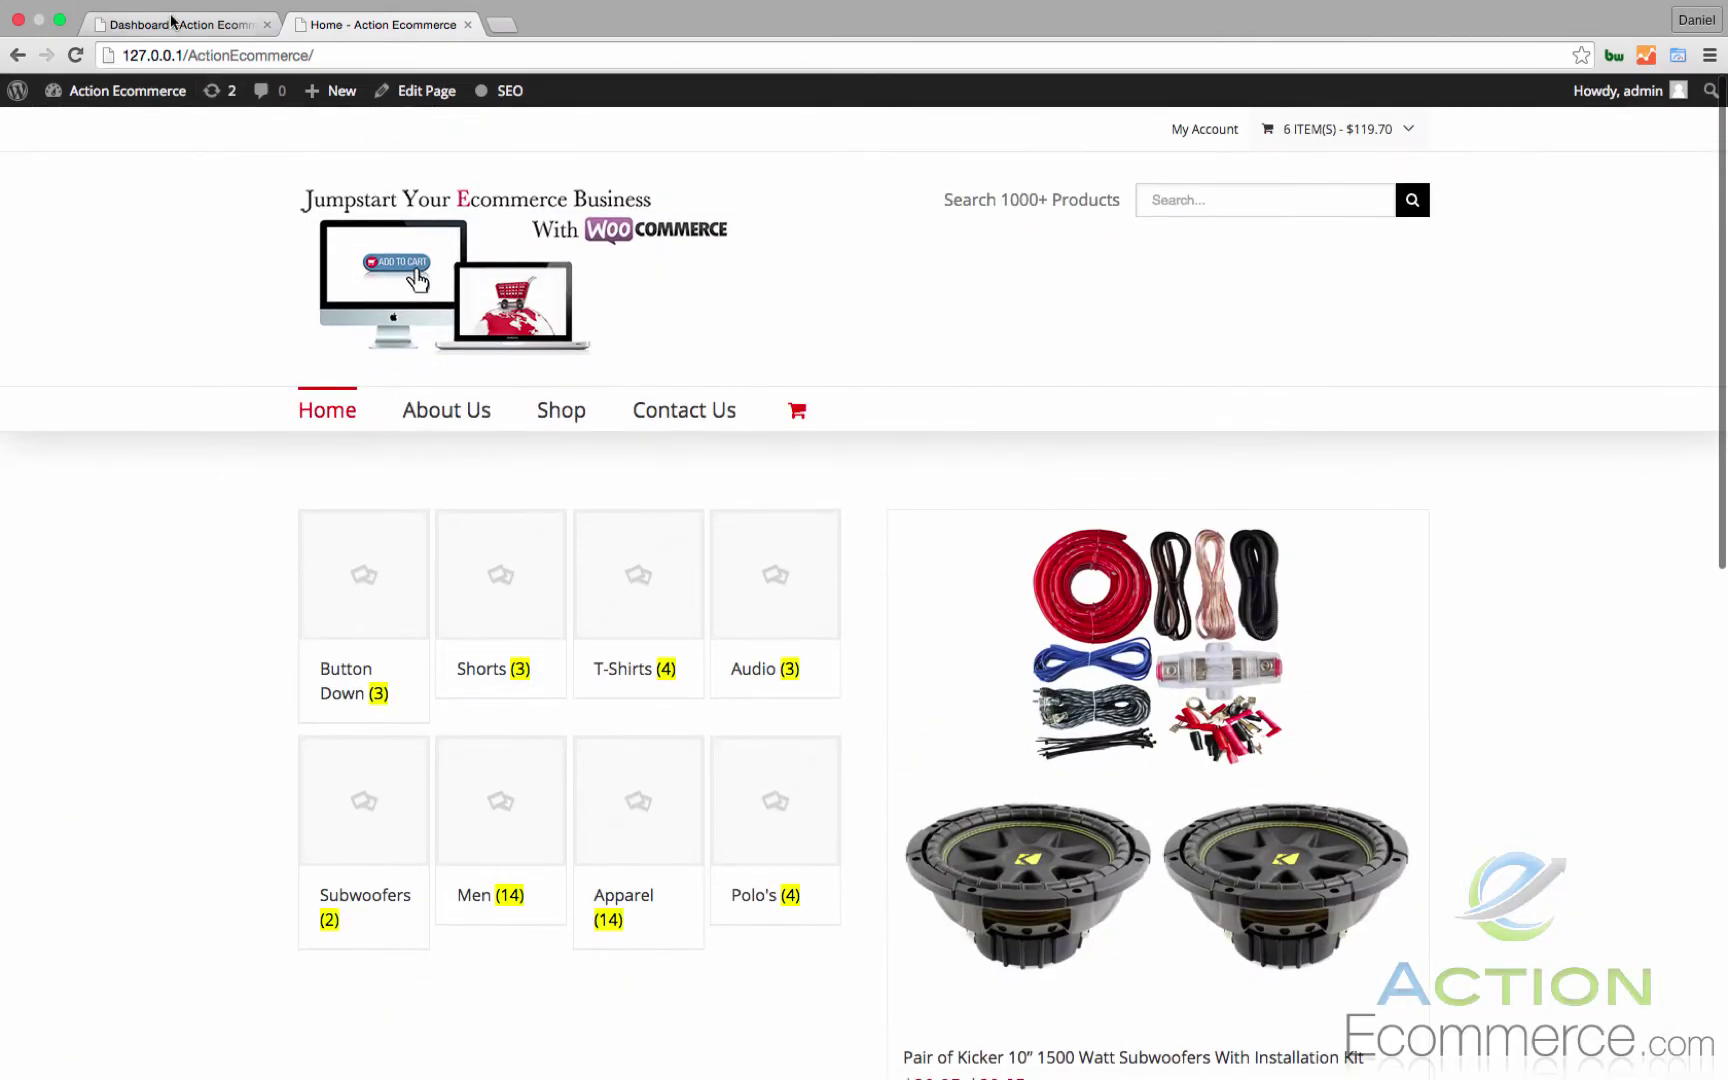
Step: From the dashboard, open the Home page for editing via Pages > All Pages
left_click(172, 20)
mouse_move(82, 362)
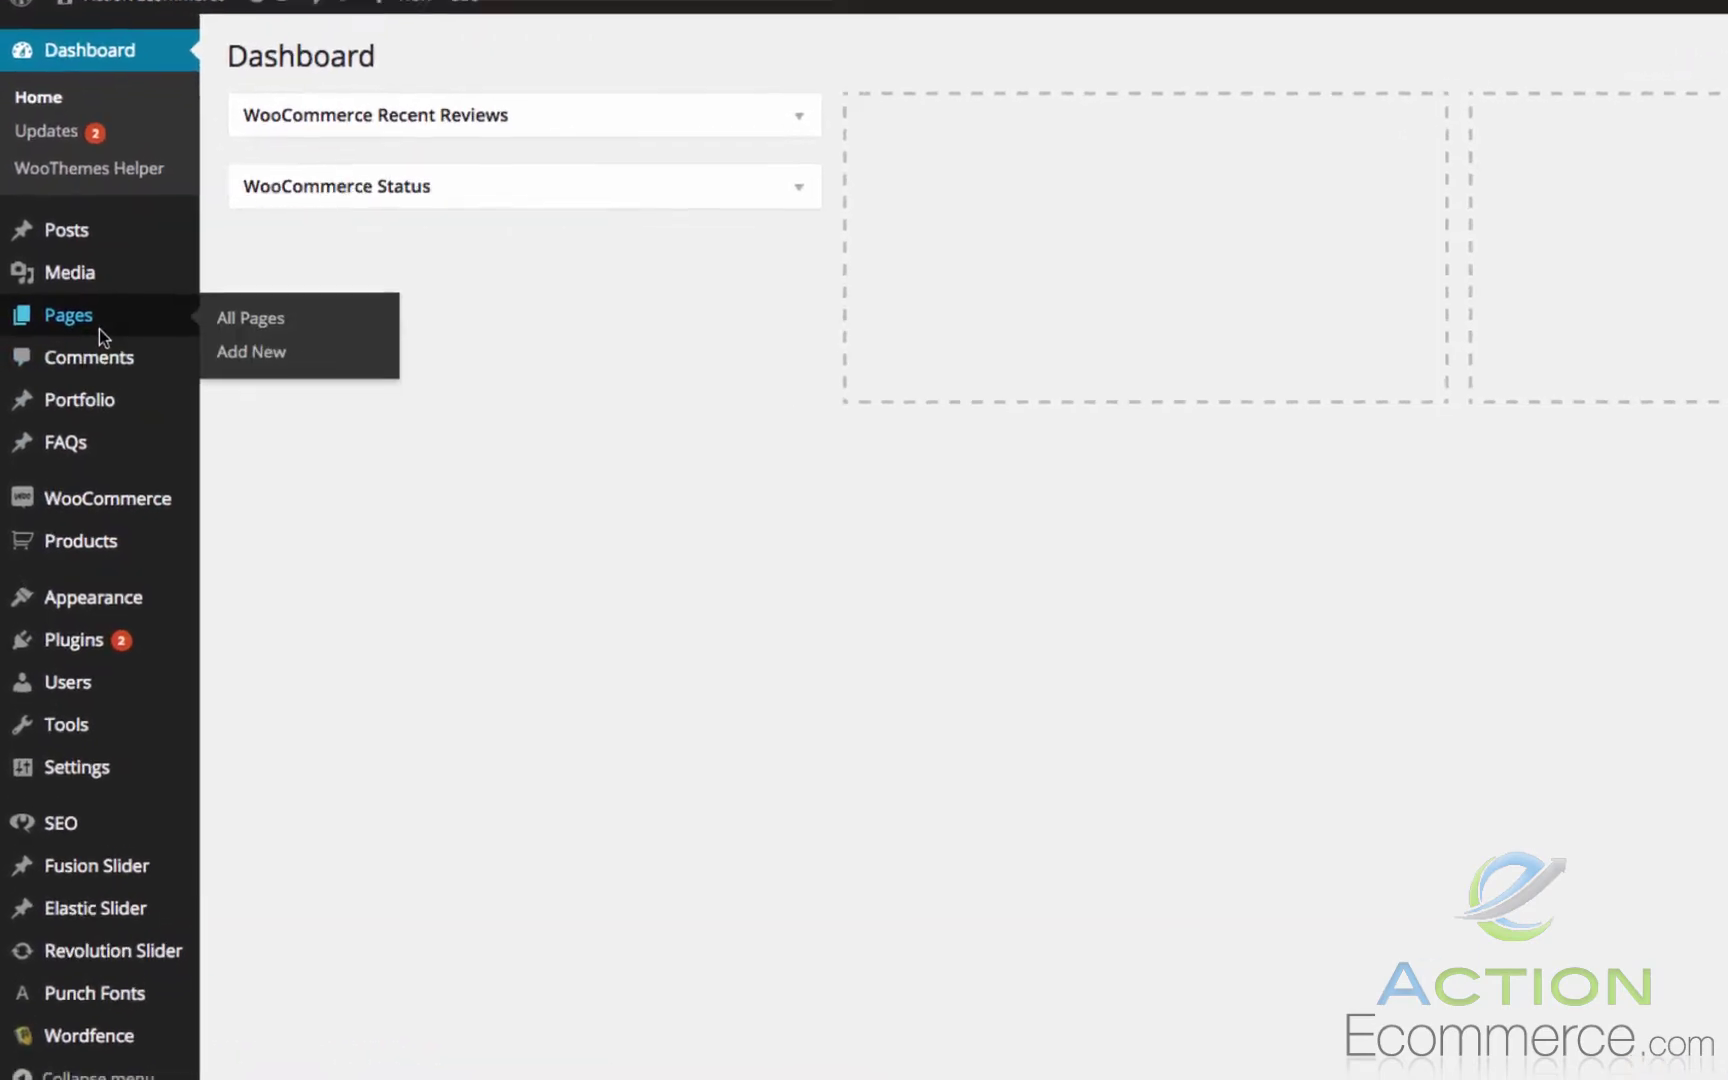
left_click(275, 318)
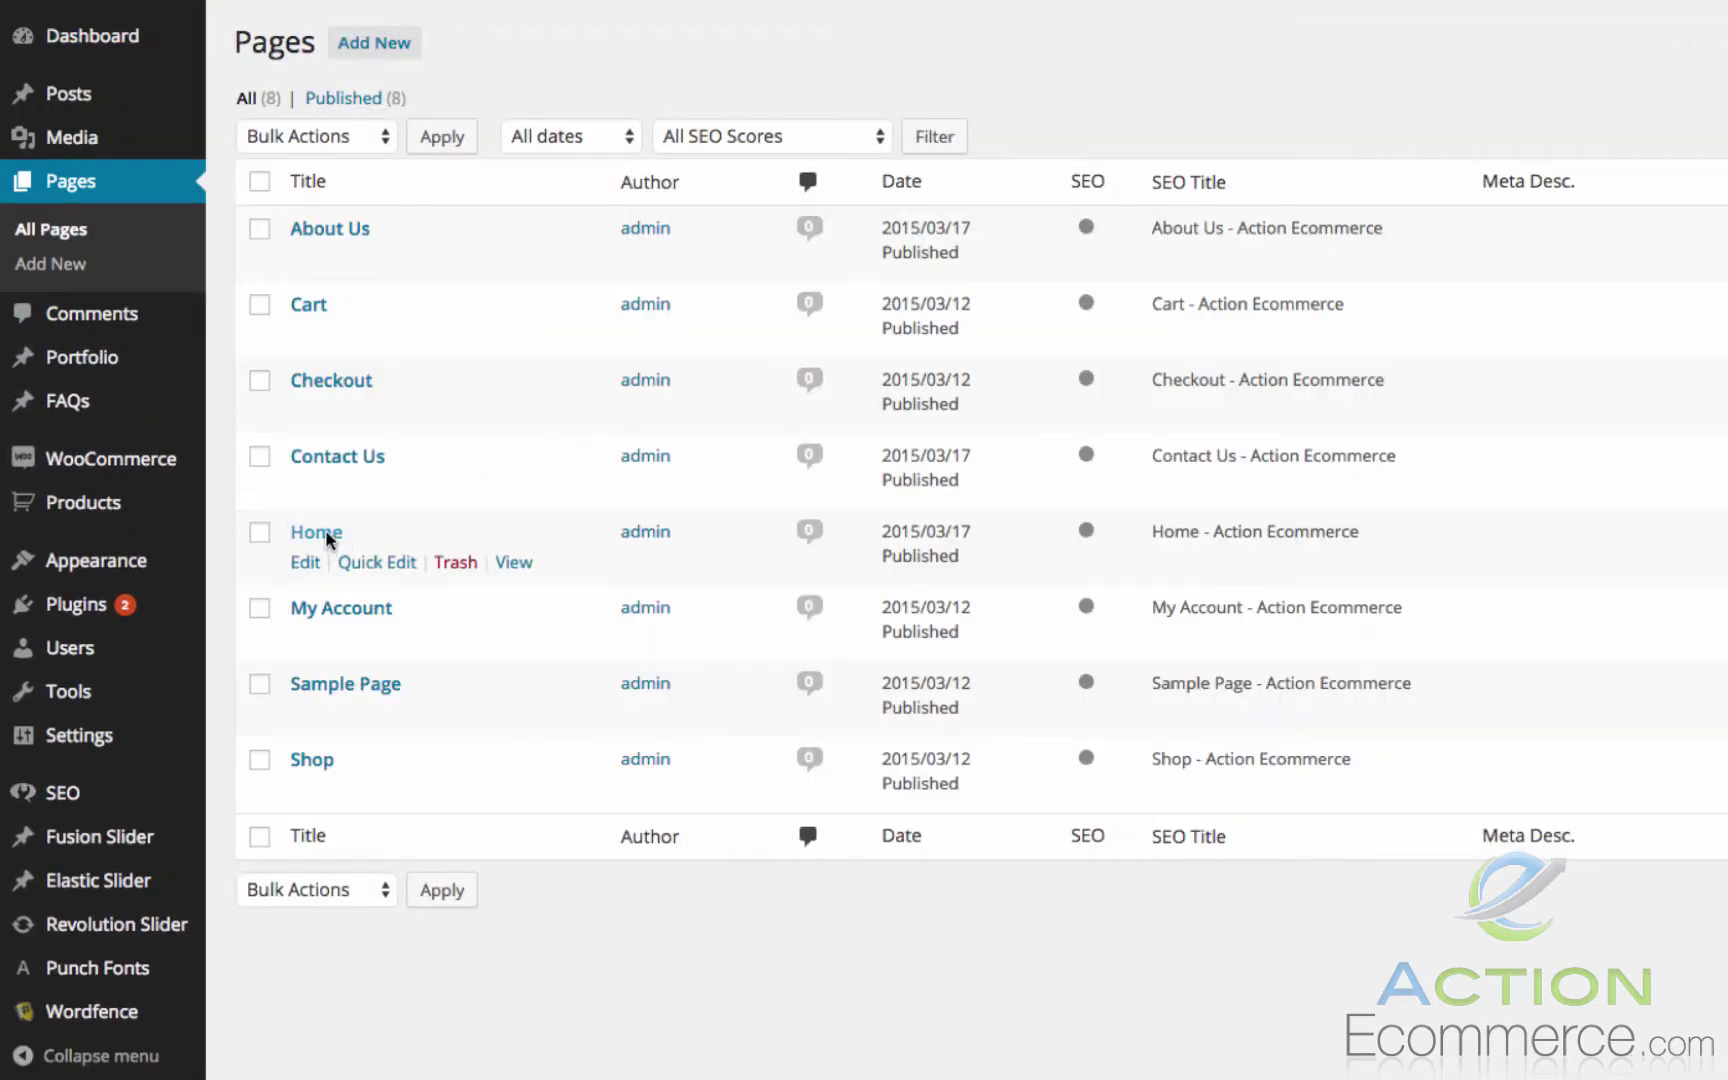
left_click(325, 532)
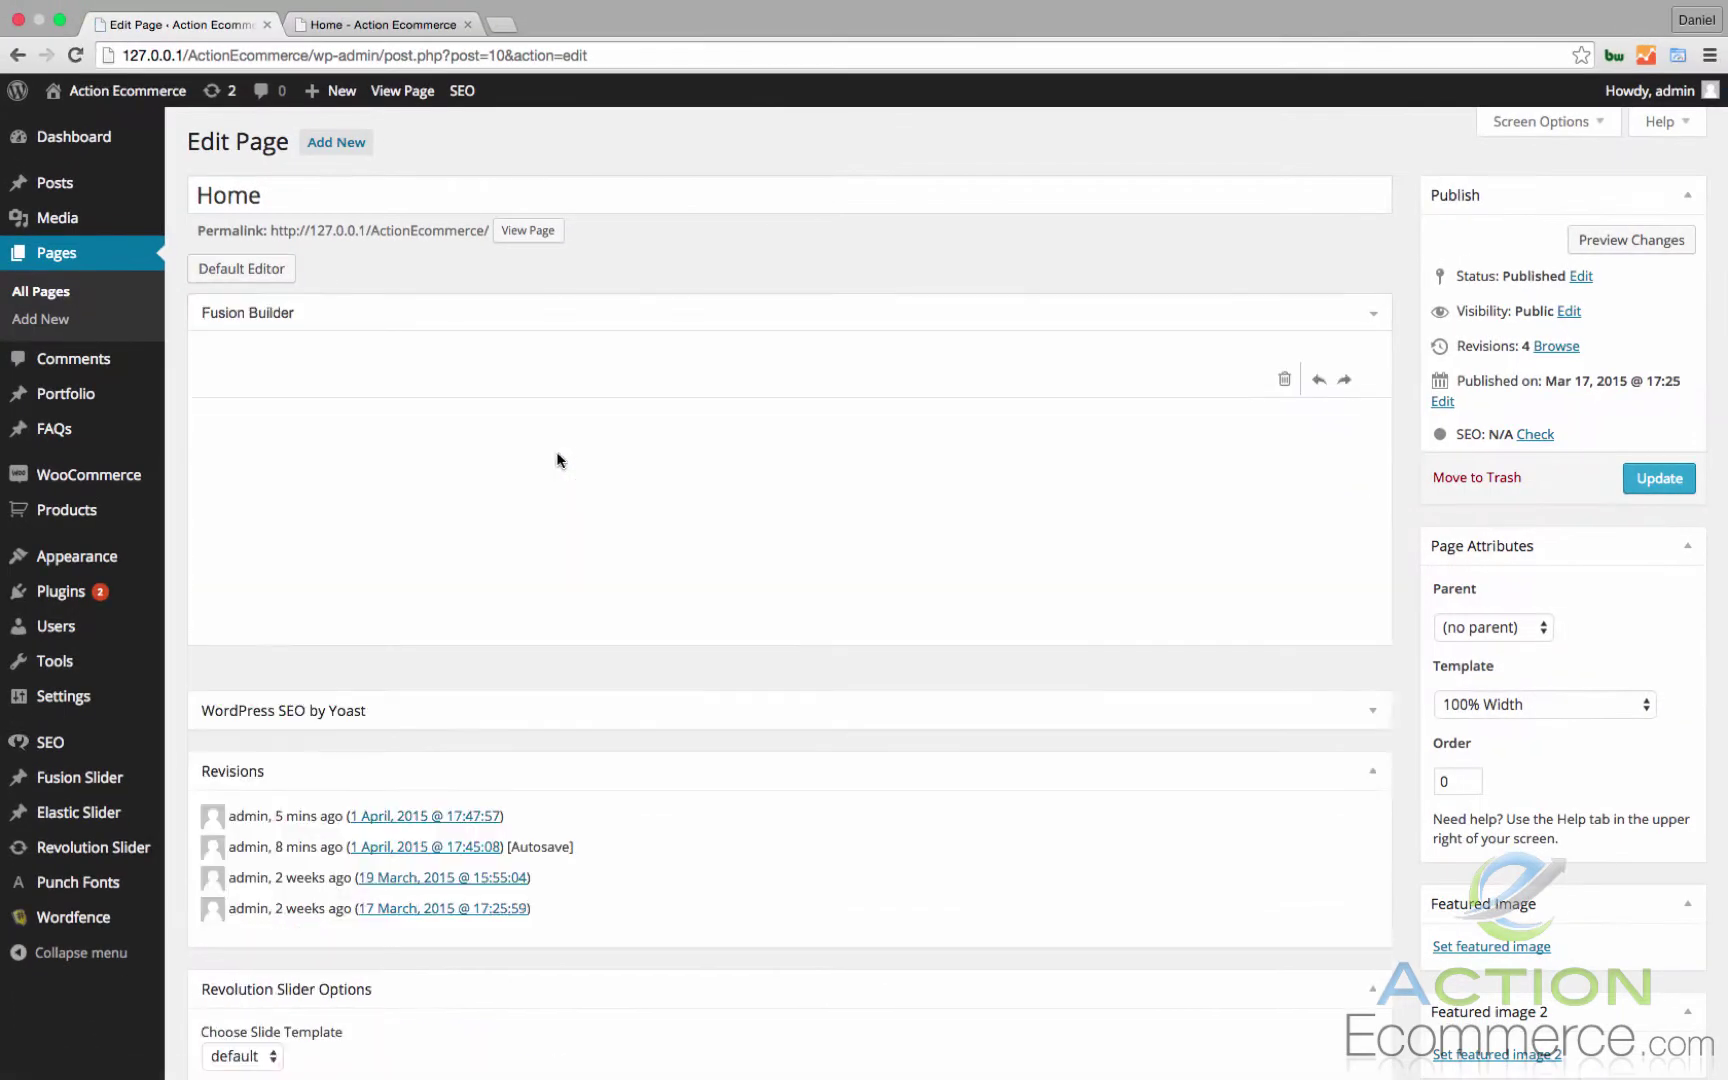
Step: Open the Revolution Slider admin in a new browser tab and switch to it
right_click(128, 853)
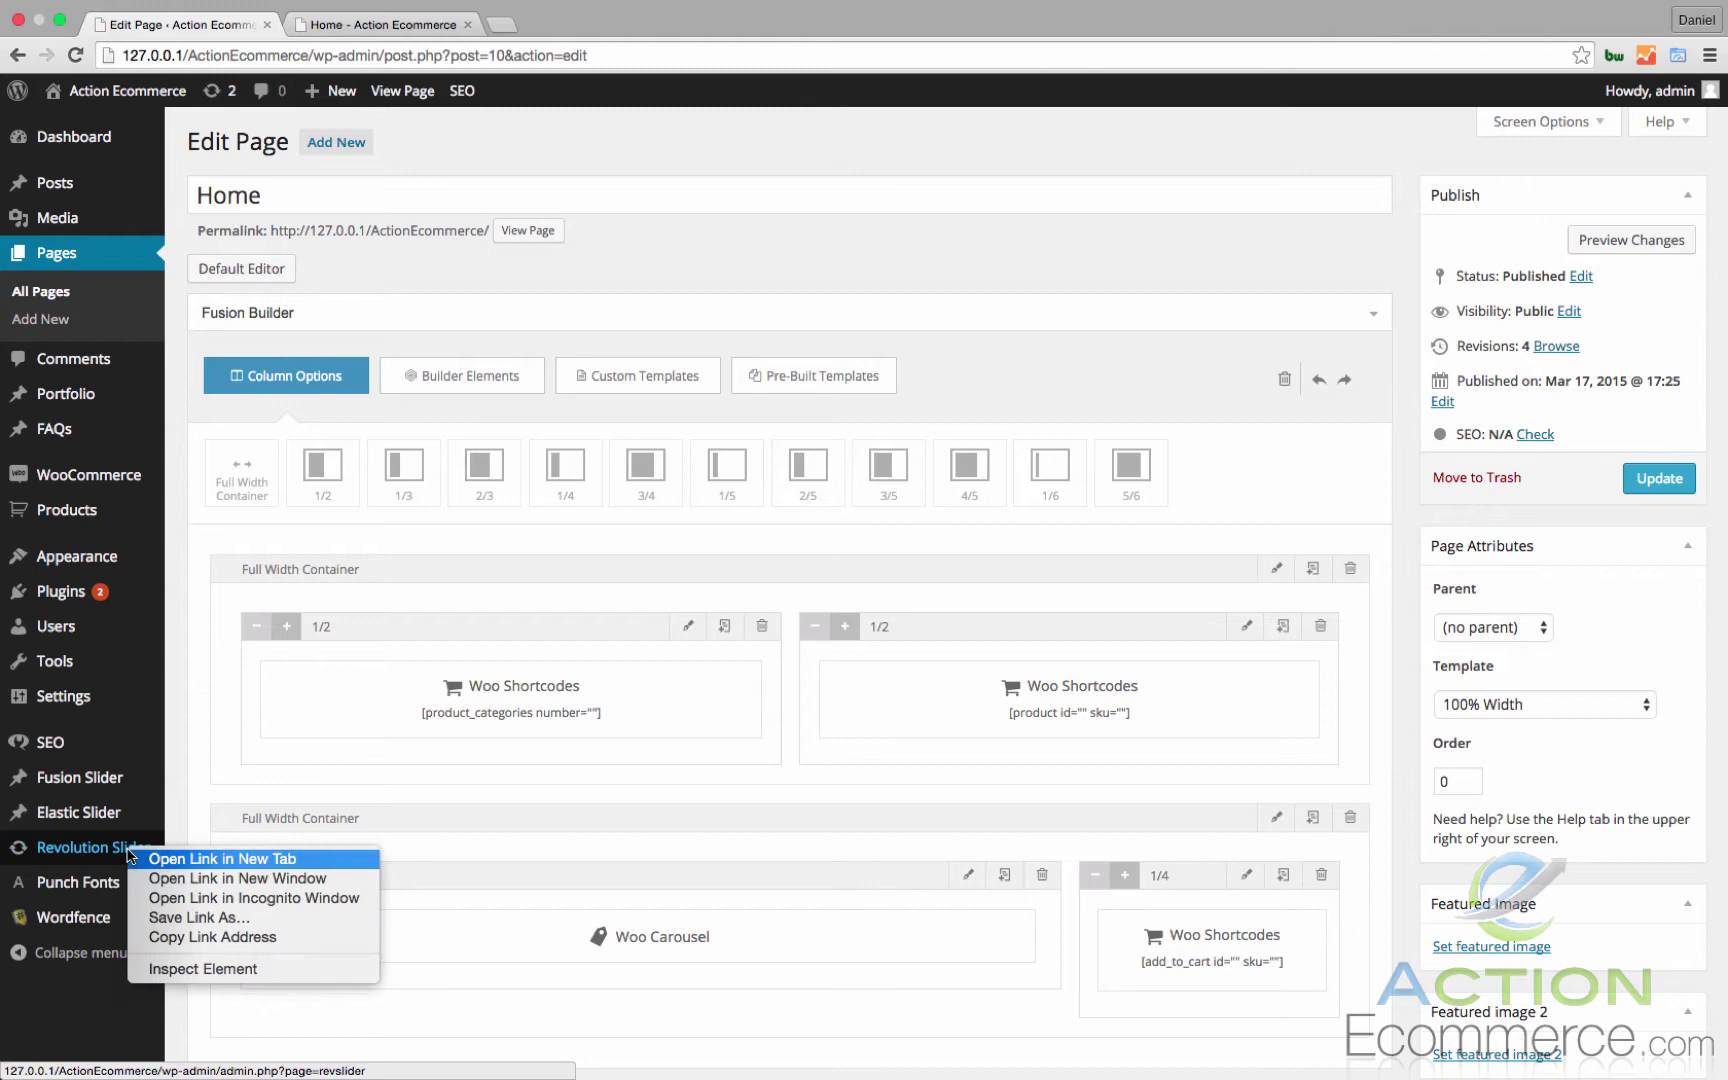
left_click(165, 864)
left_click(318, 28)
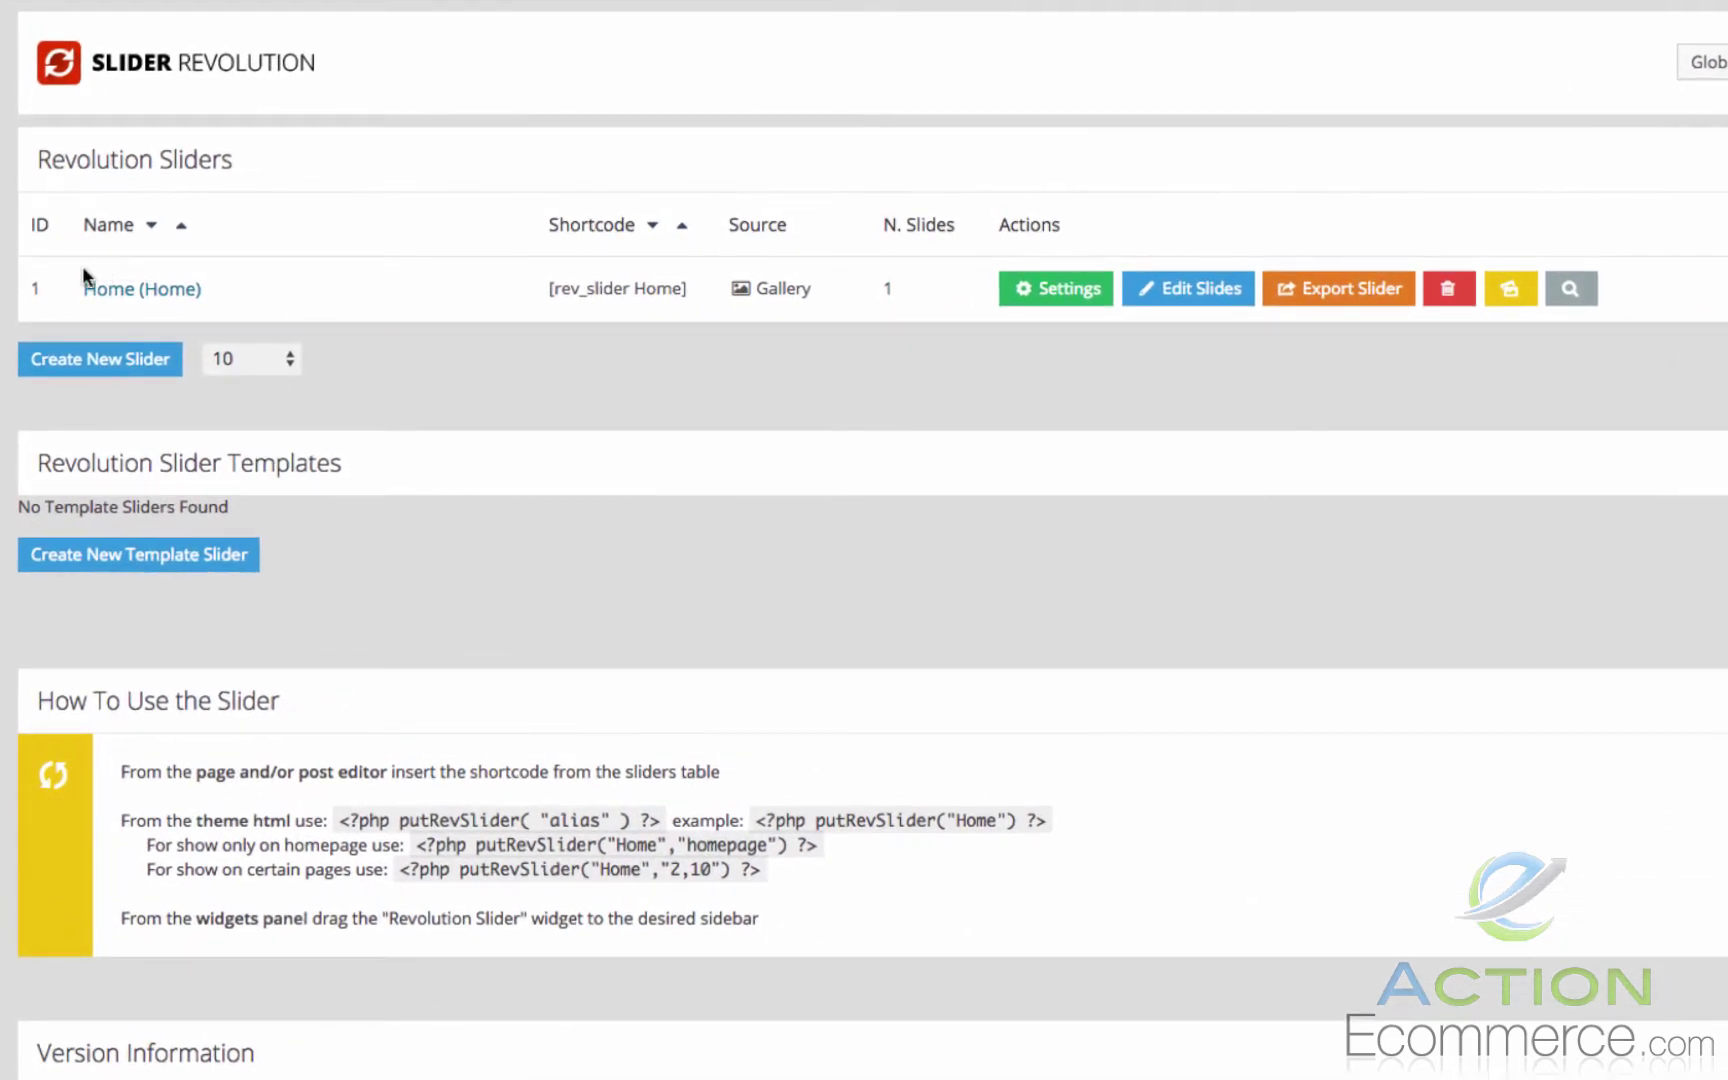
Step: Open slide 1 of the Home slider and review its New Men's Apparel banner layers
left_click(1197, 290)
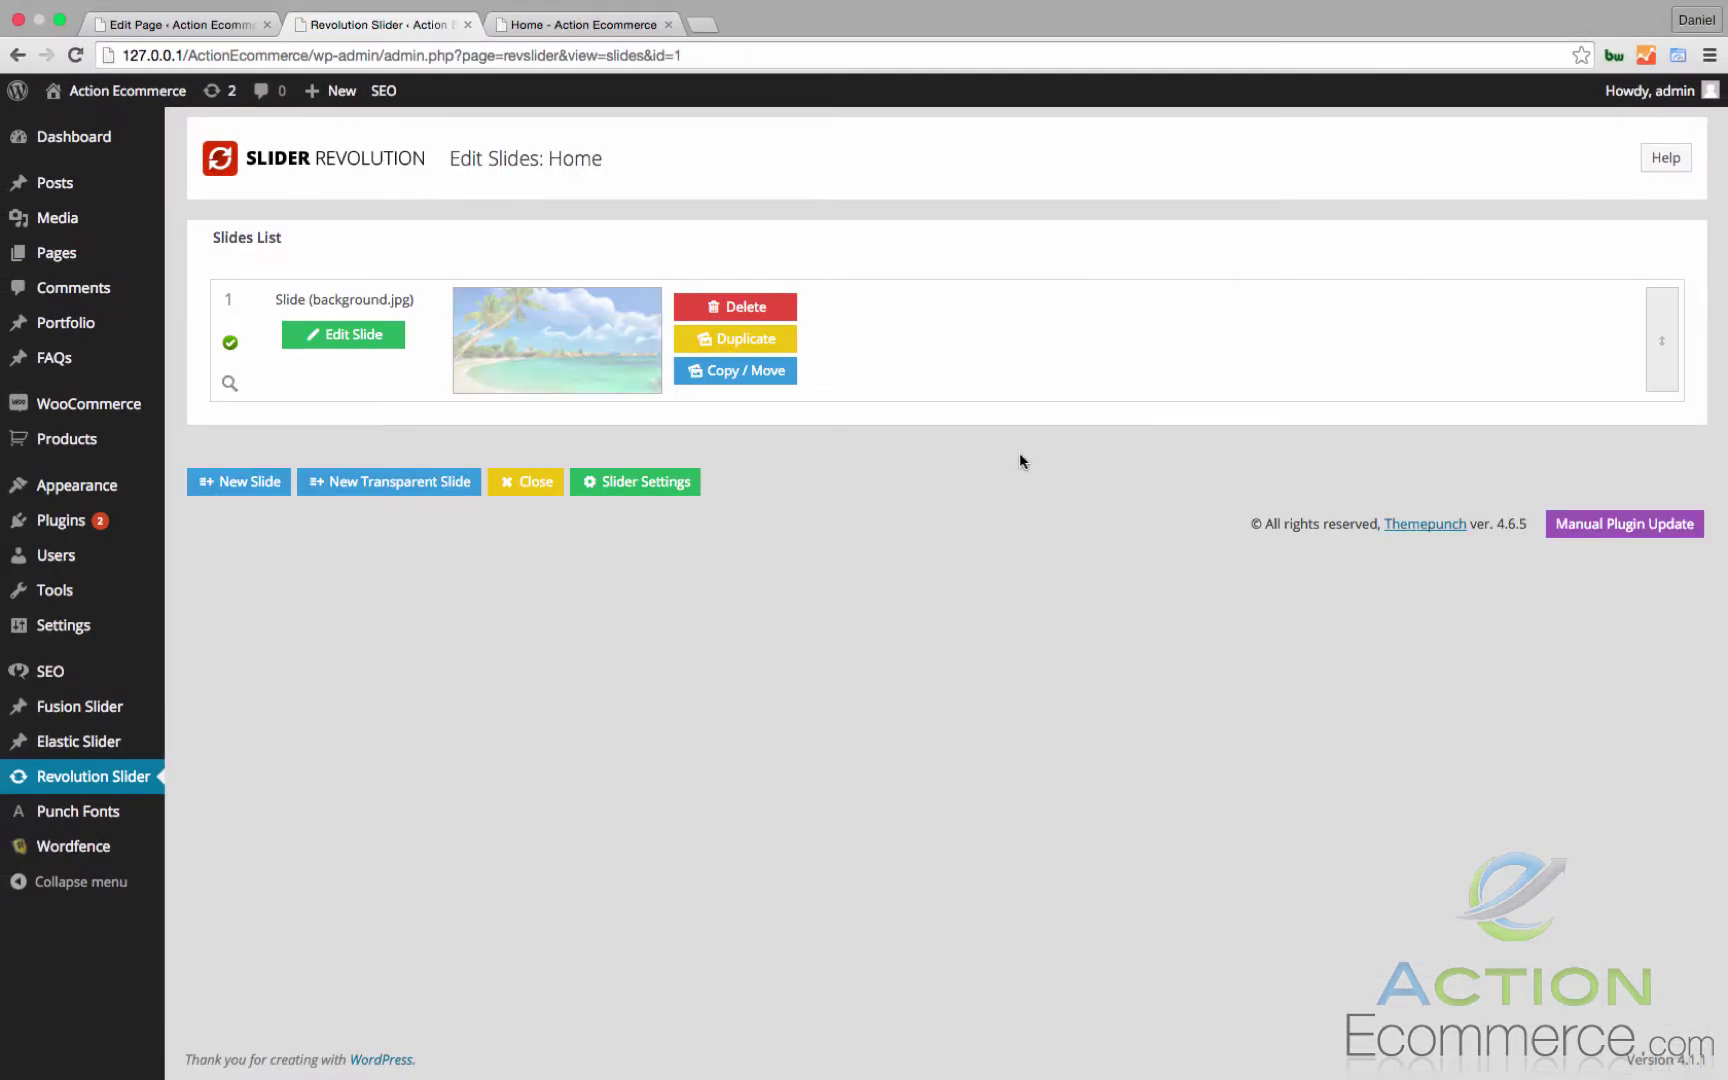
left_click(350, 334)
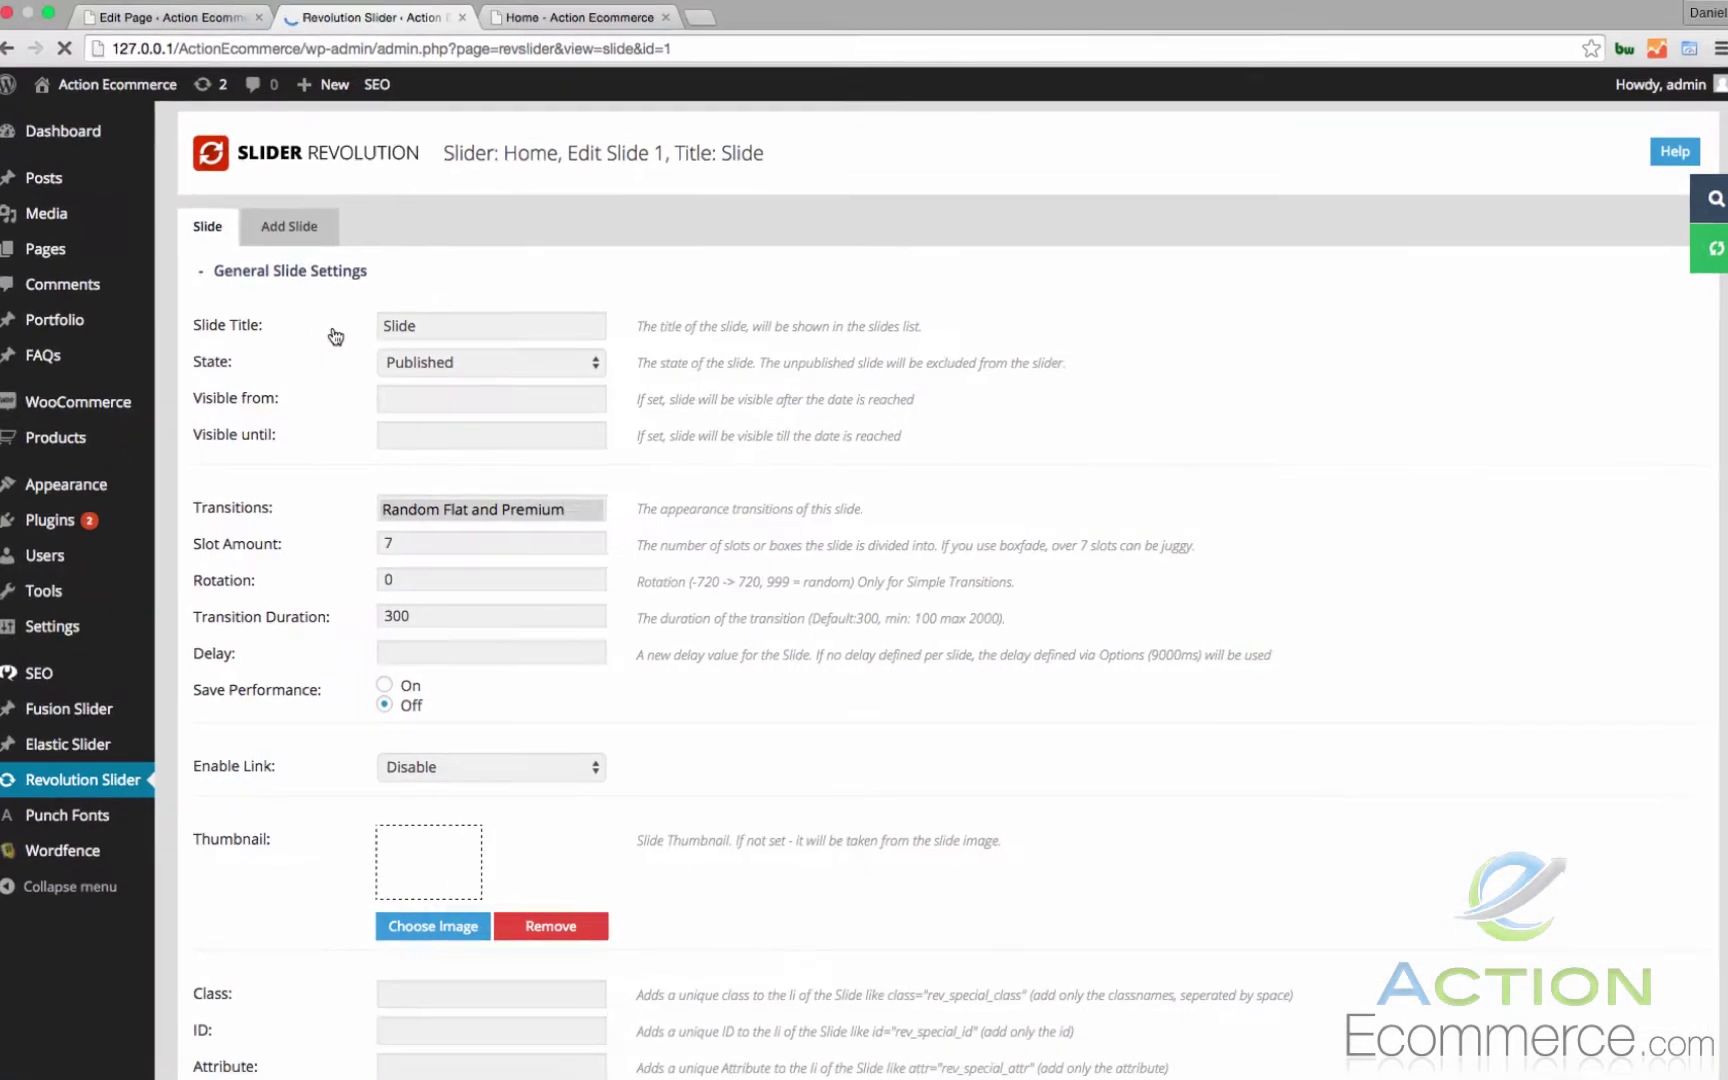
scroll(336, 336, "down", 10)
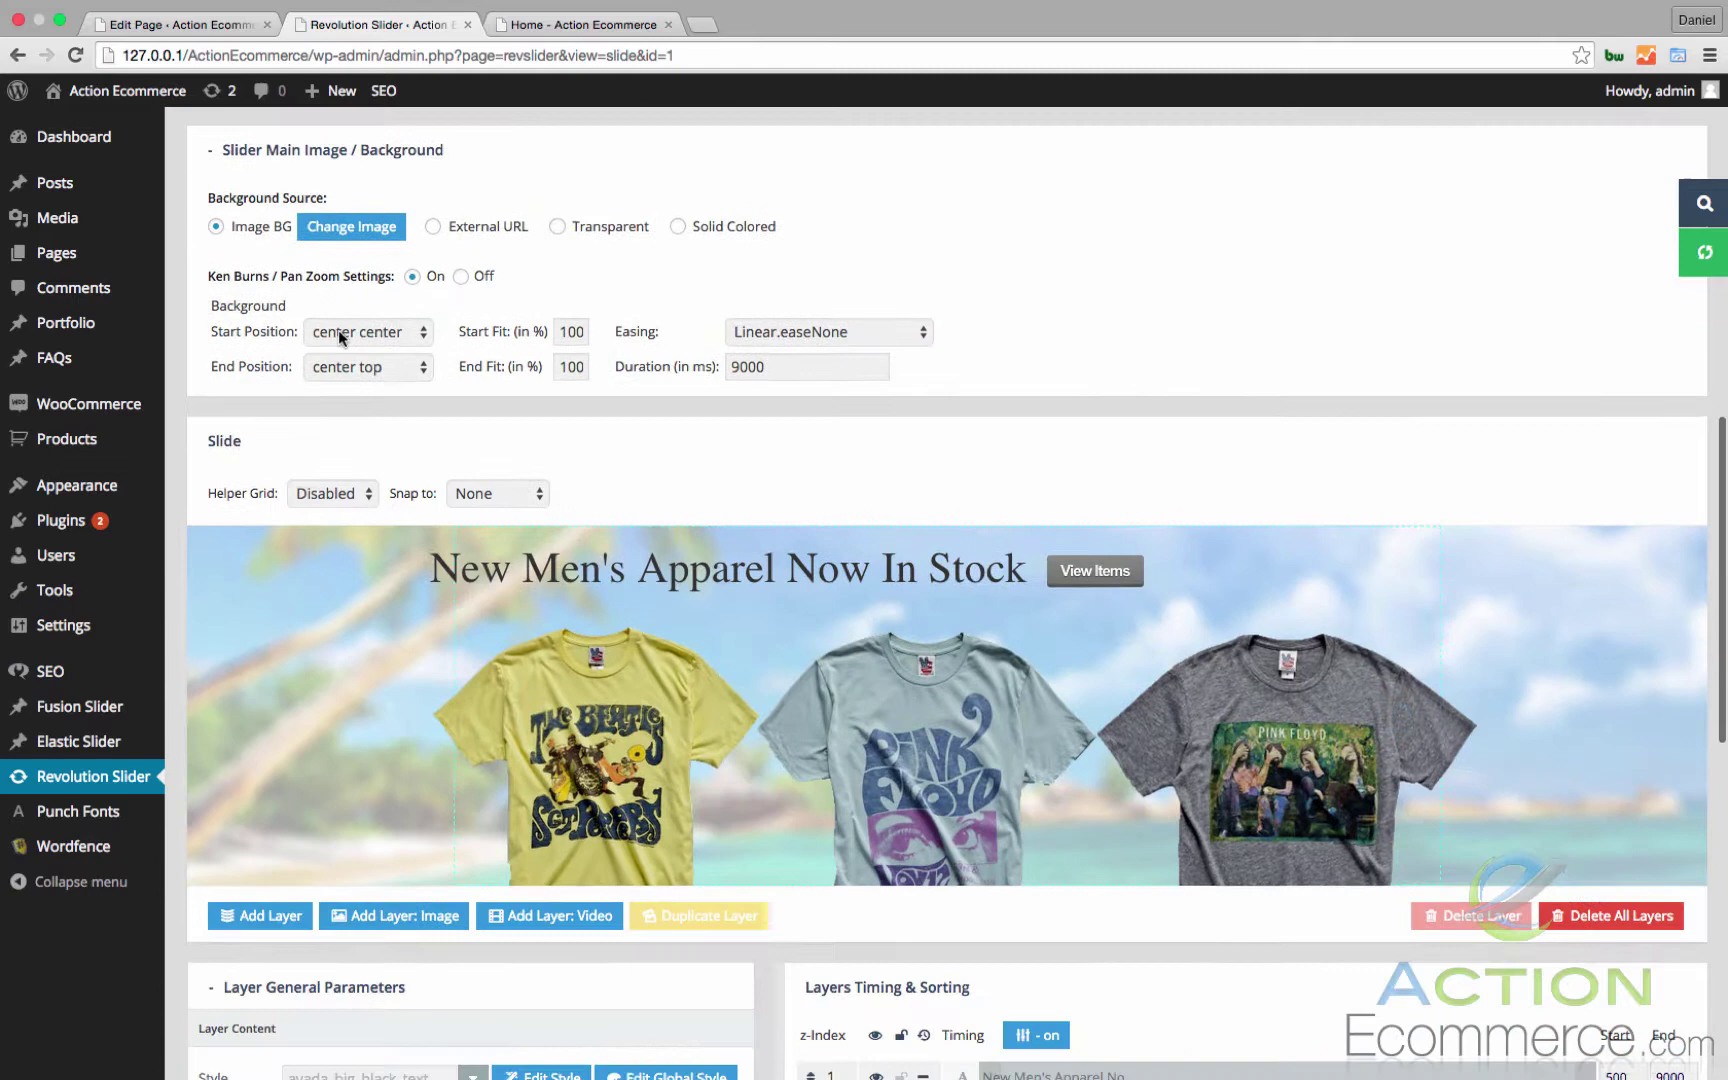
scroll(340, 336, "down", 1)
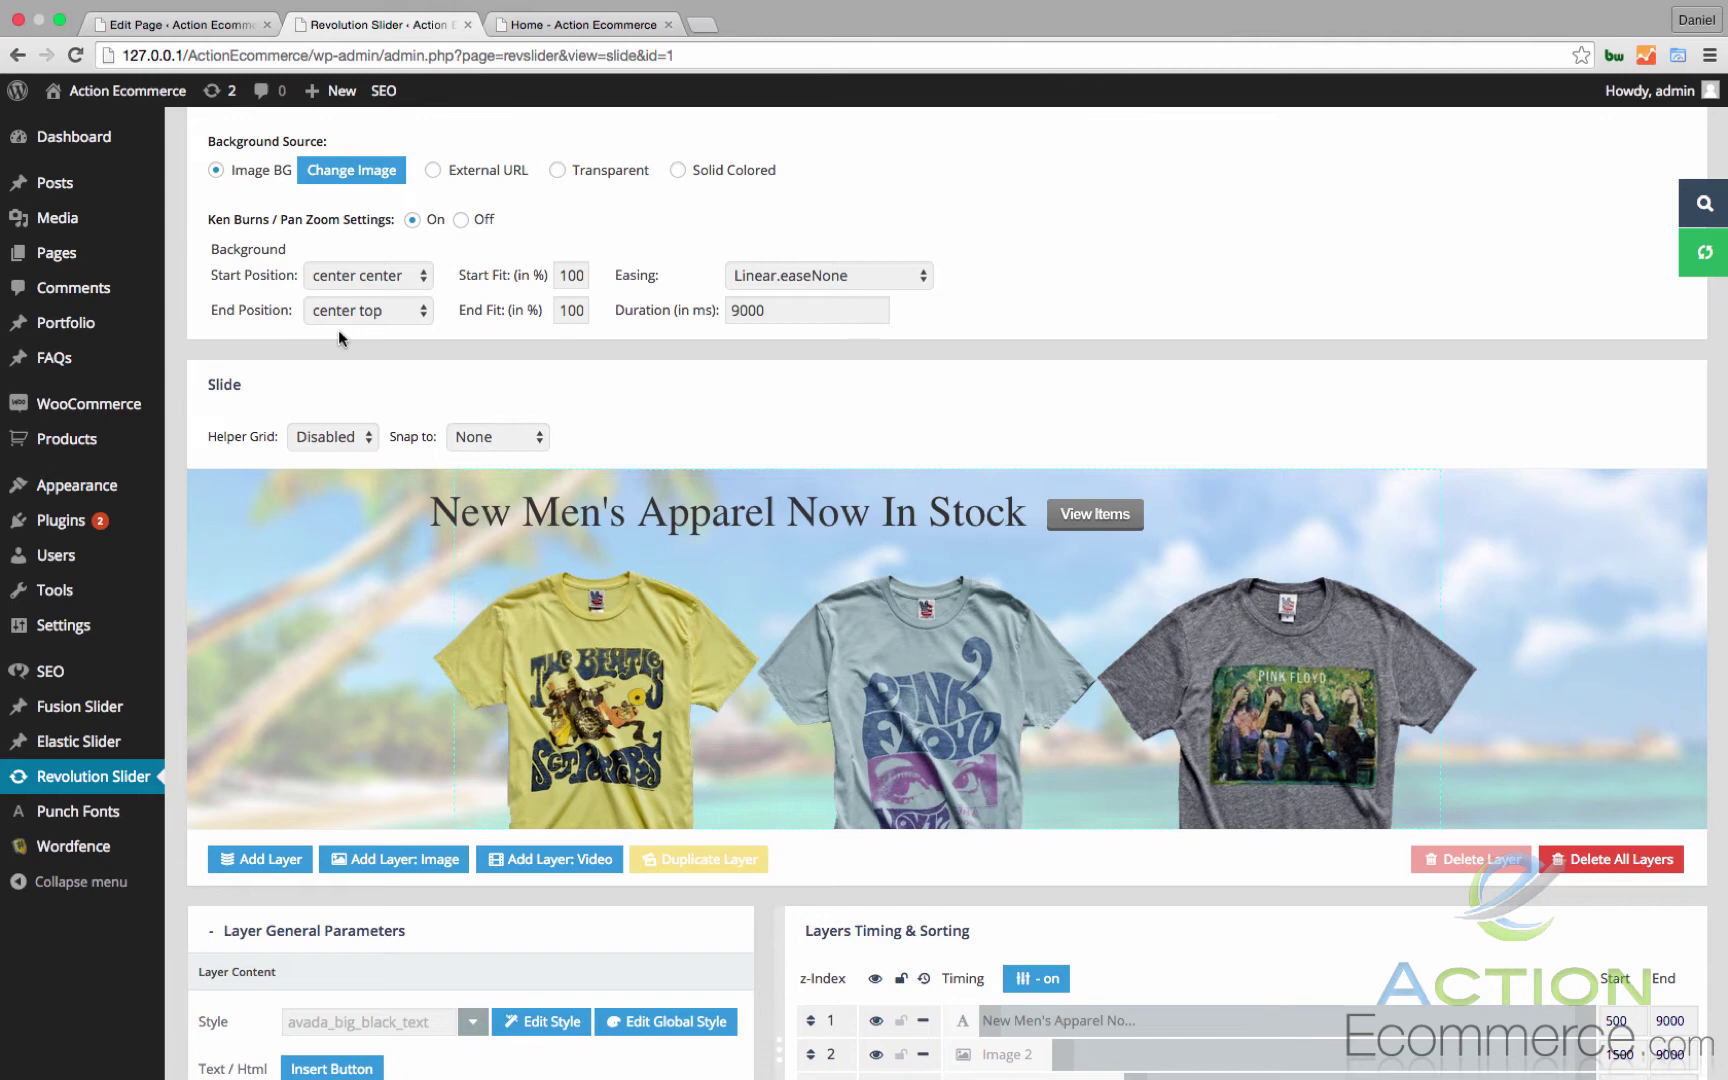
scroll(338, 329, "down", 5)
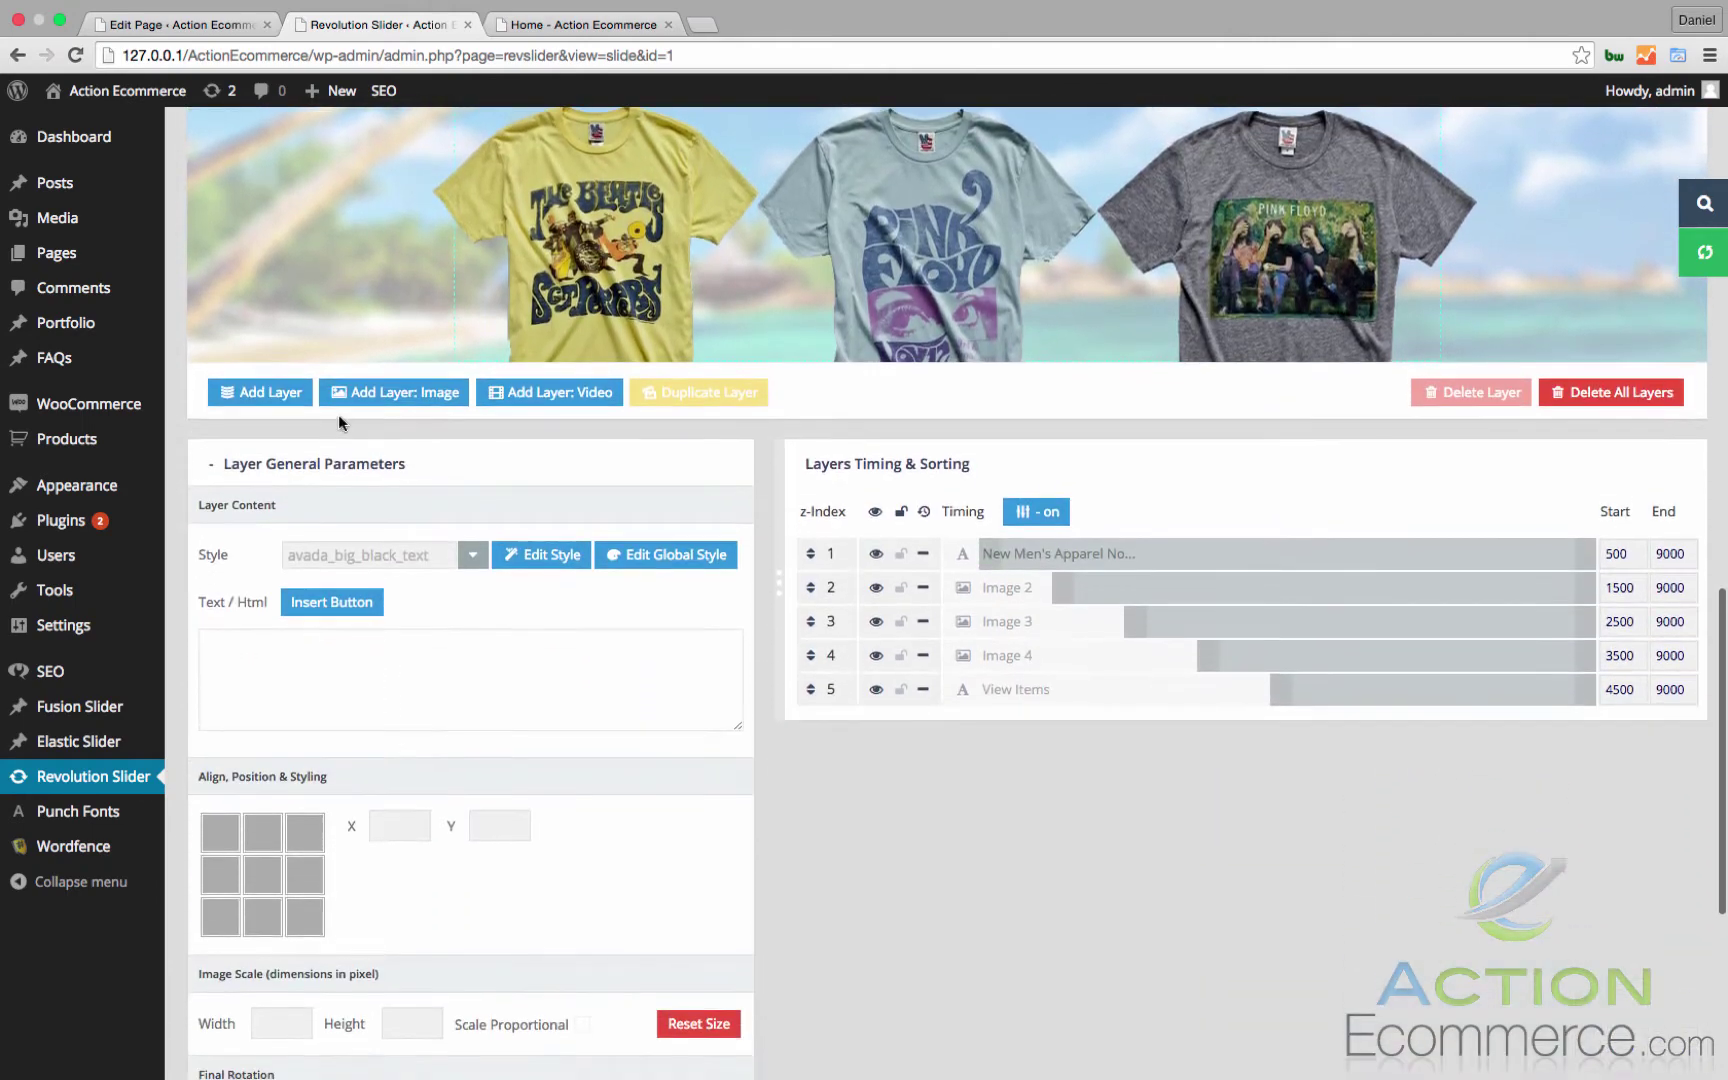
scroll(372, 705, "up", 3)
scroll(372, 705, "up", 2)
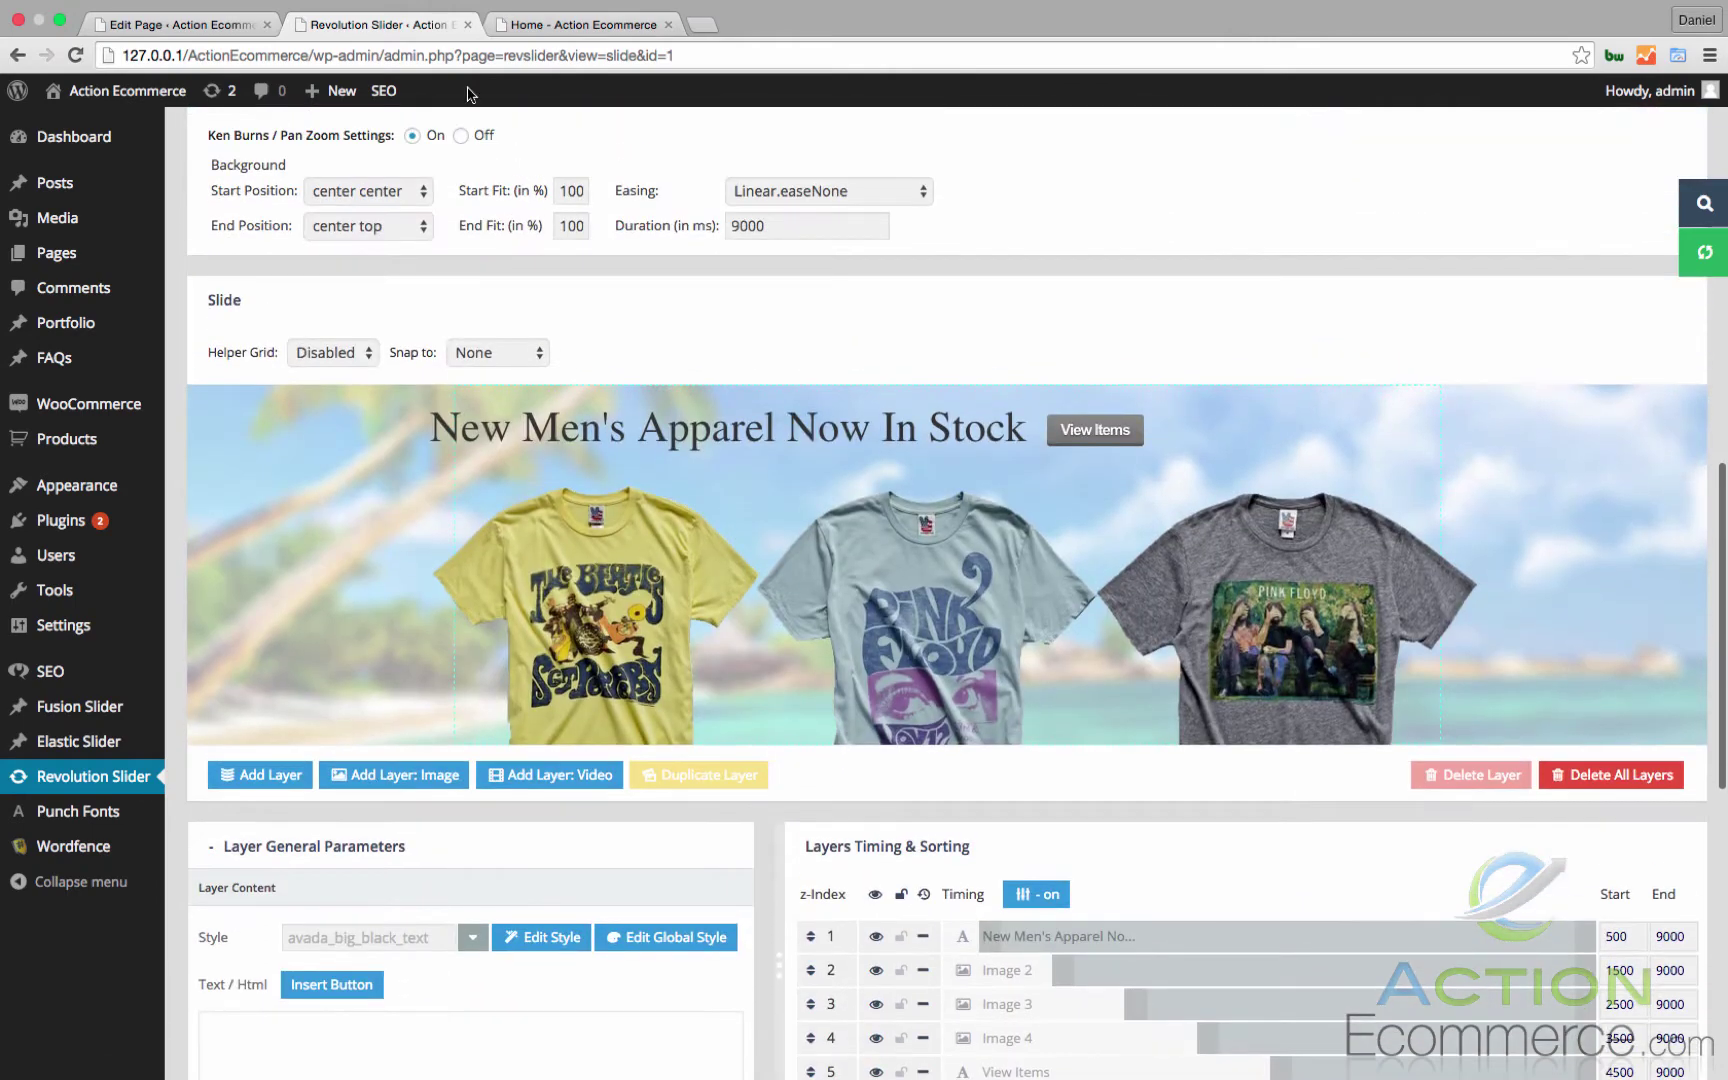
Step: Set the Home page's slider type to Revolution Slider using the Home slider, then view the slider list
left_click(172, 24)
scroll(512, 292, "down", 10)
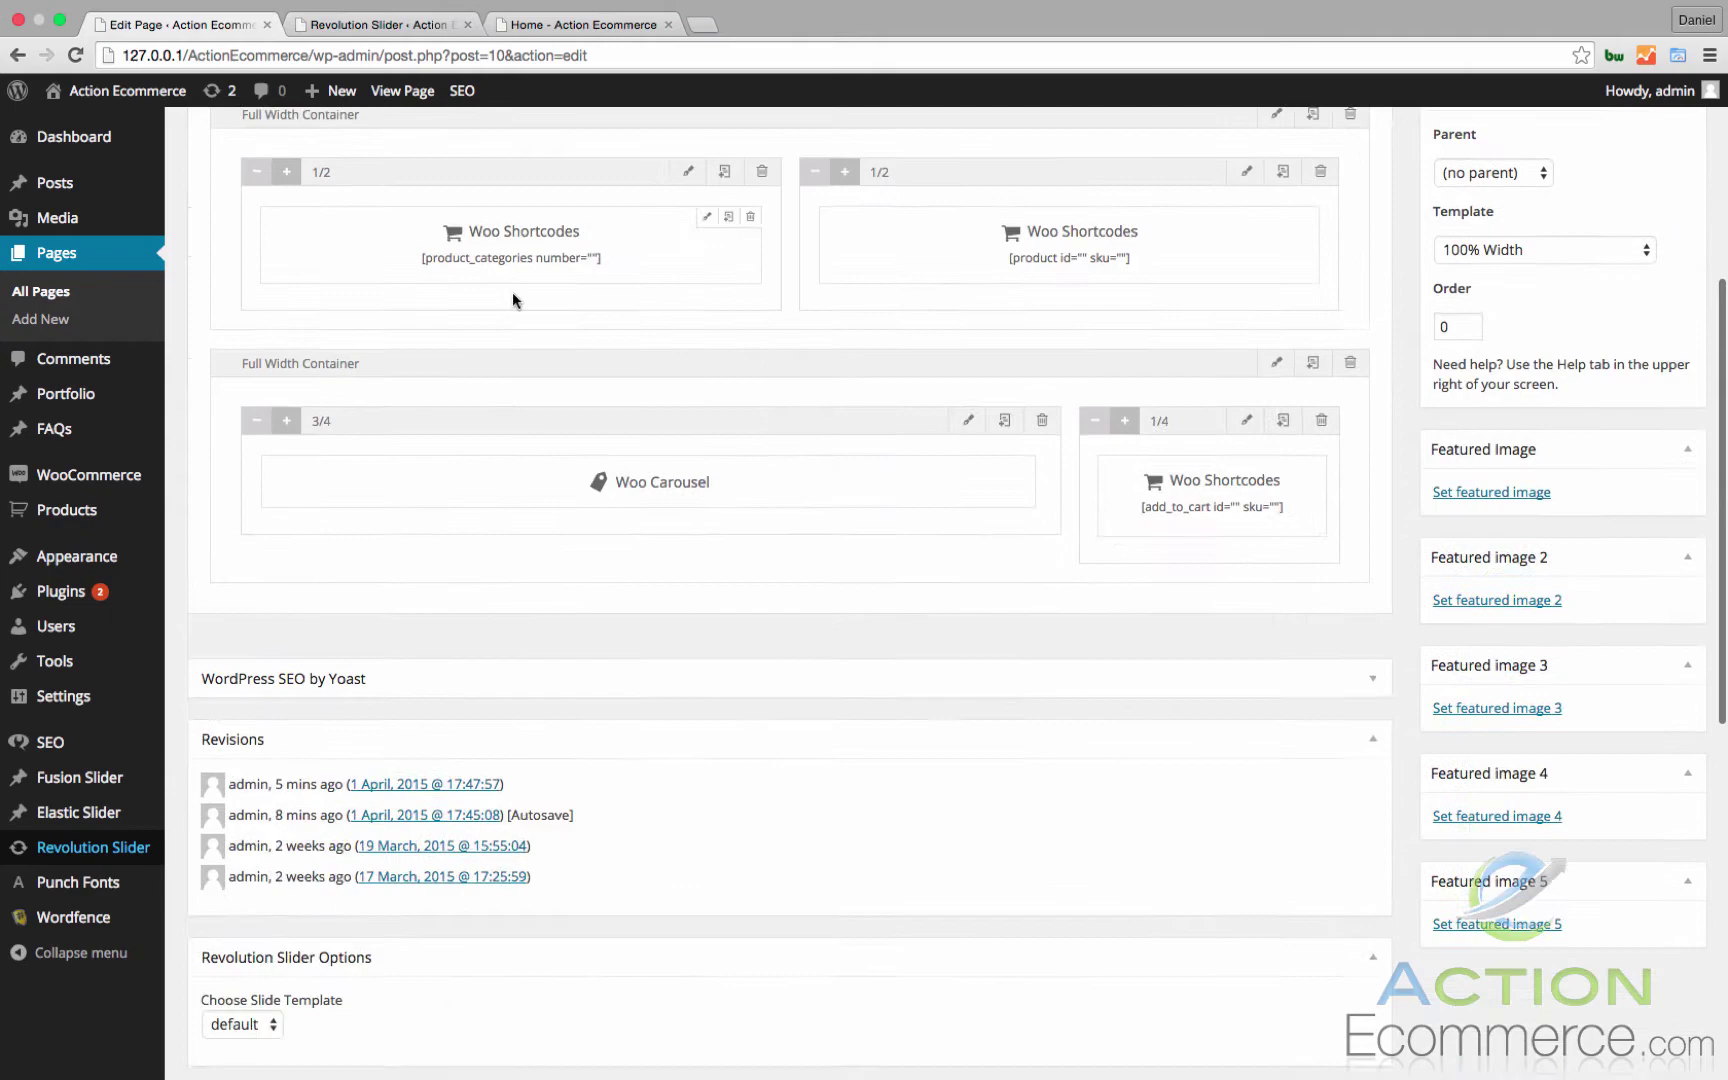
scroll(514, 295, "down", 3)
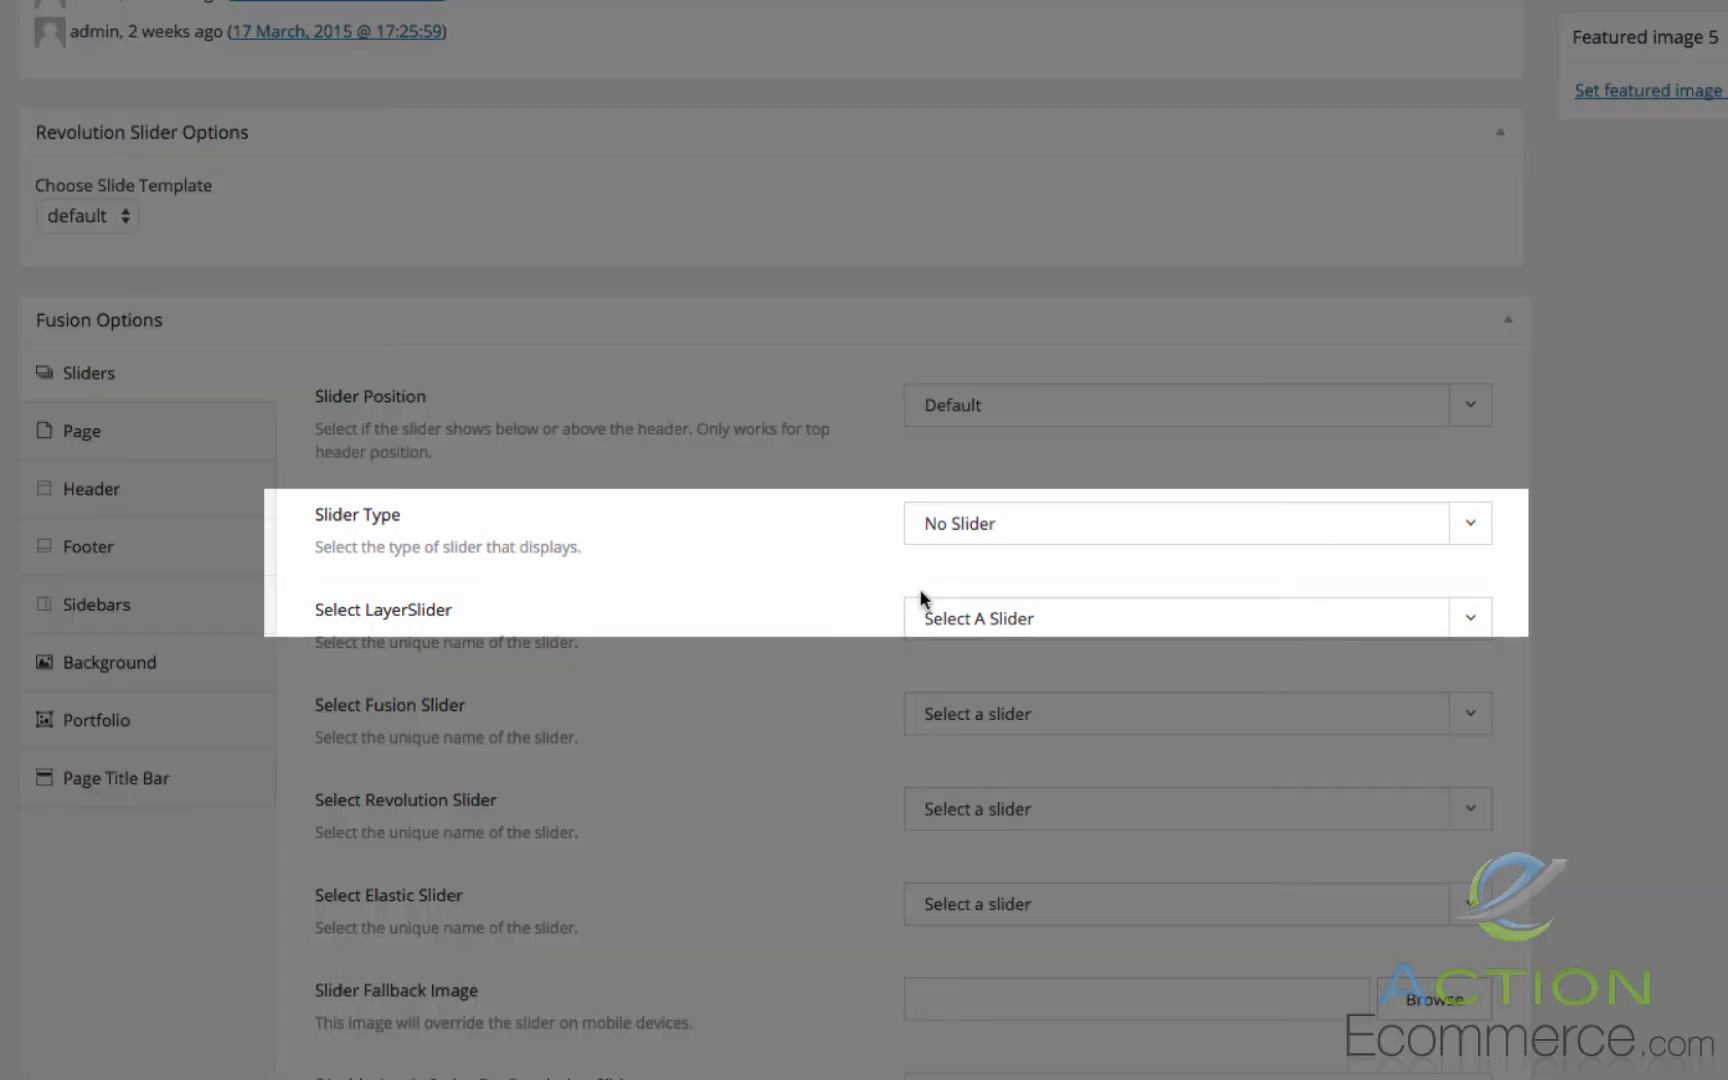
left_click(973, 530)
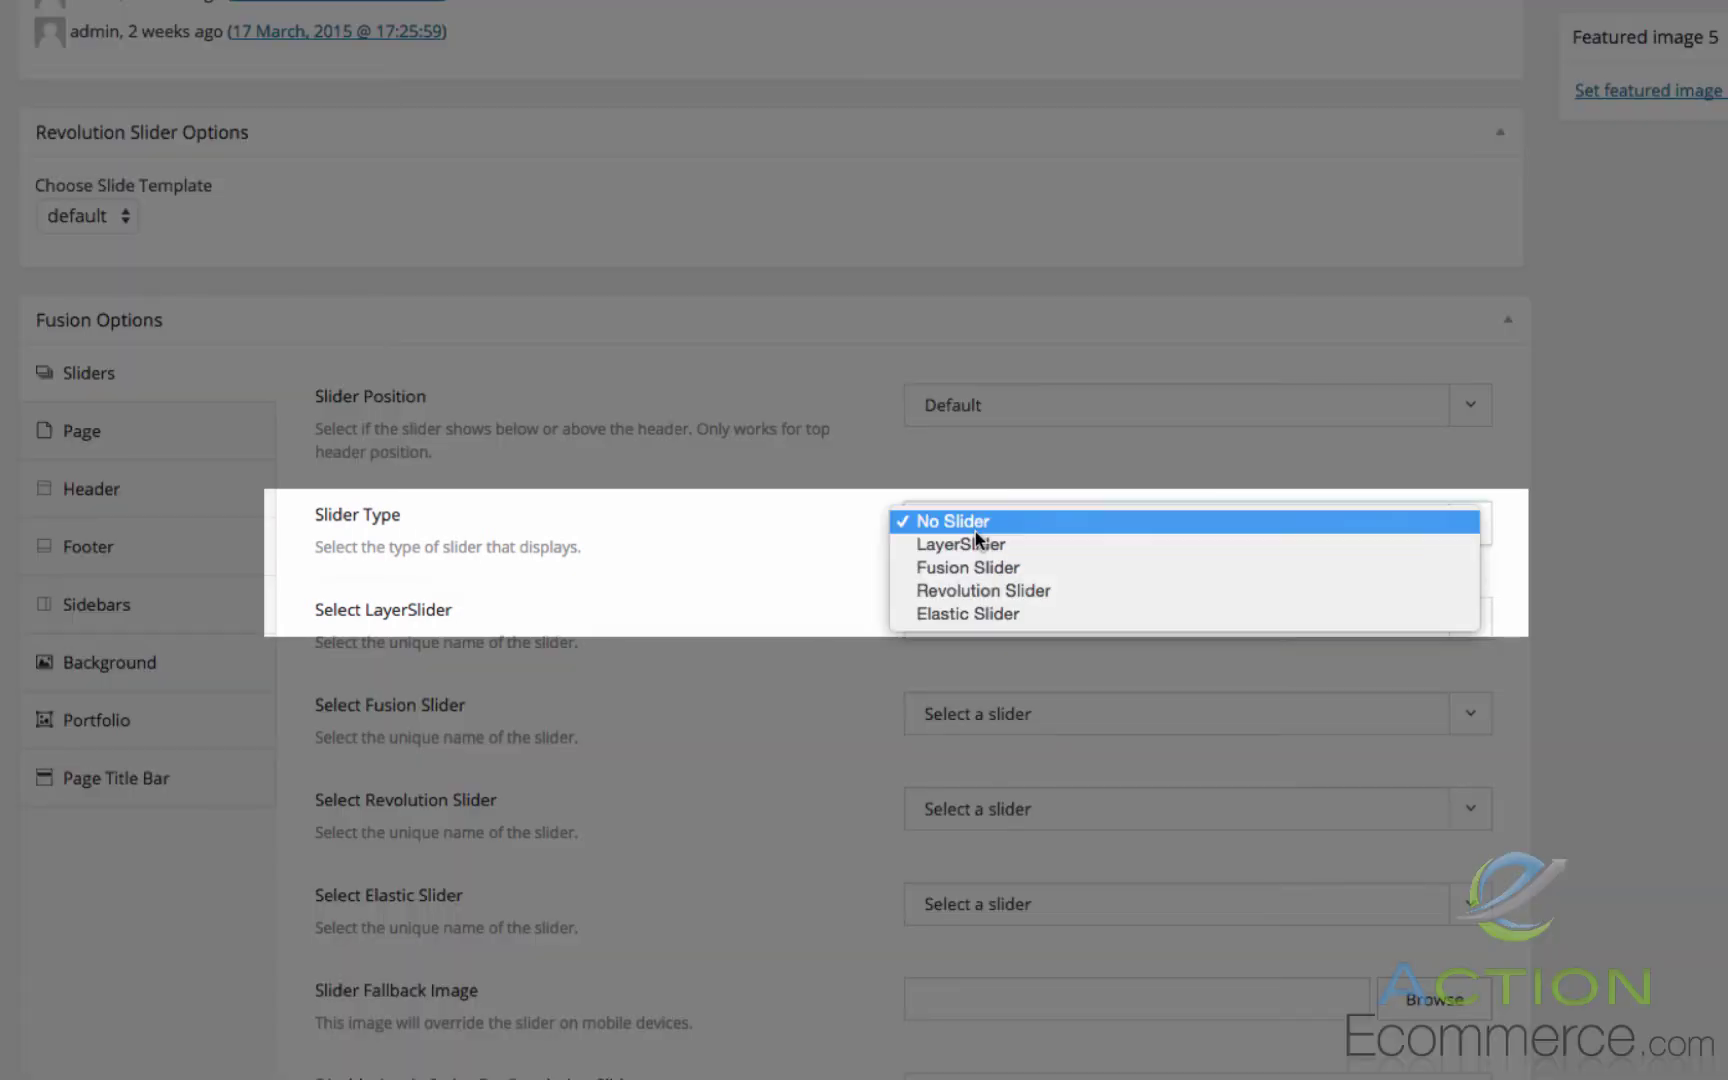
left_click(988, 590)
left_click(961, 809)
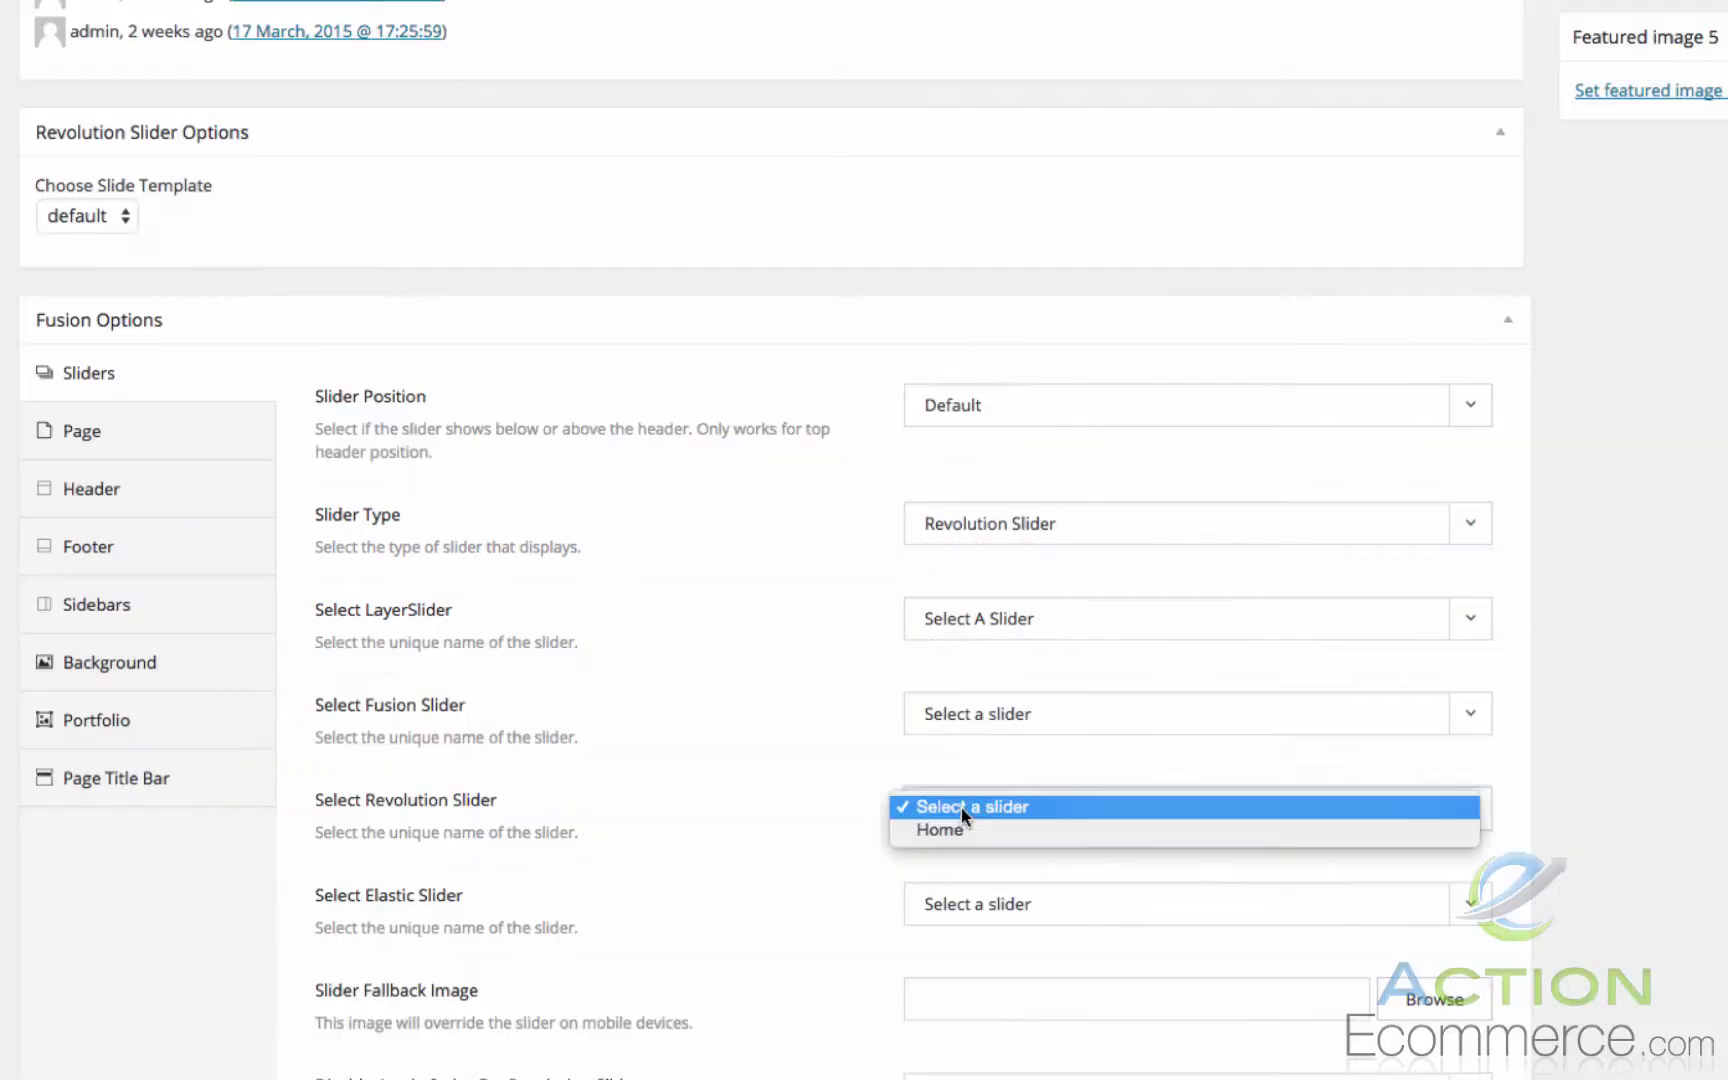
left_click(961, 830)
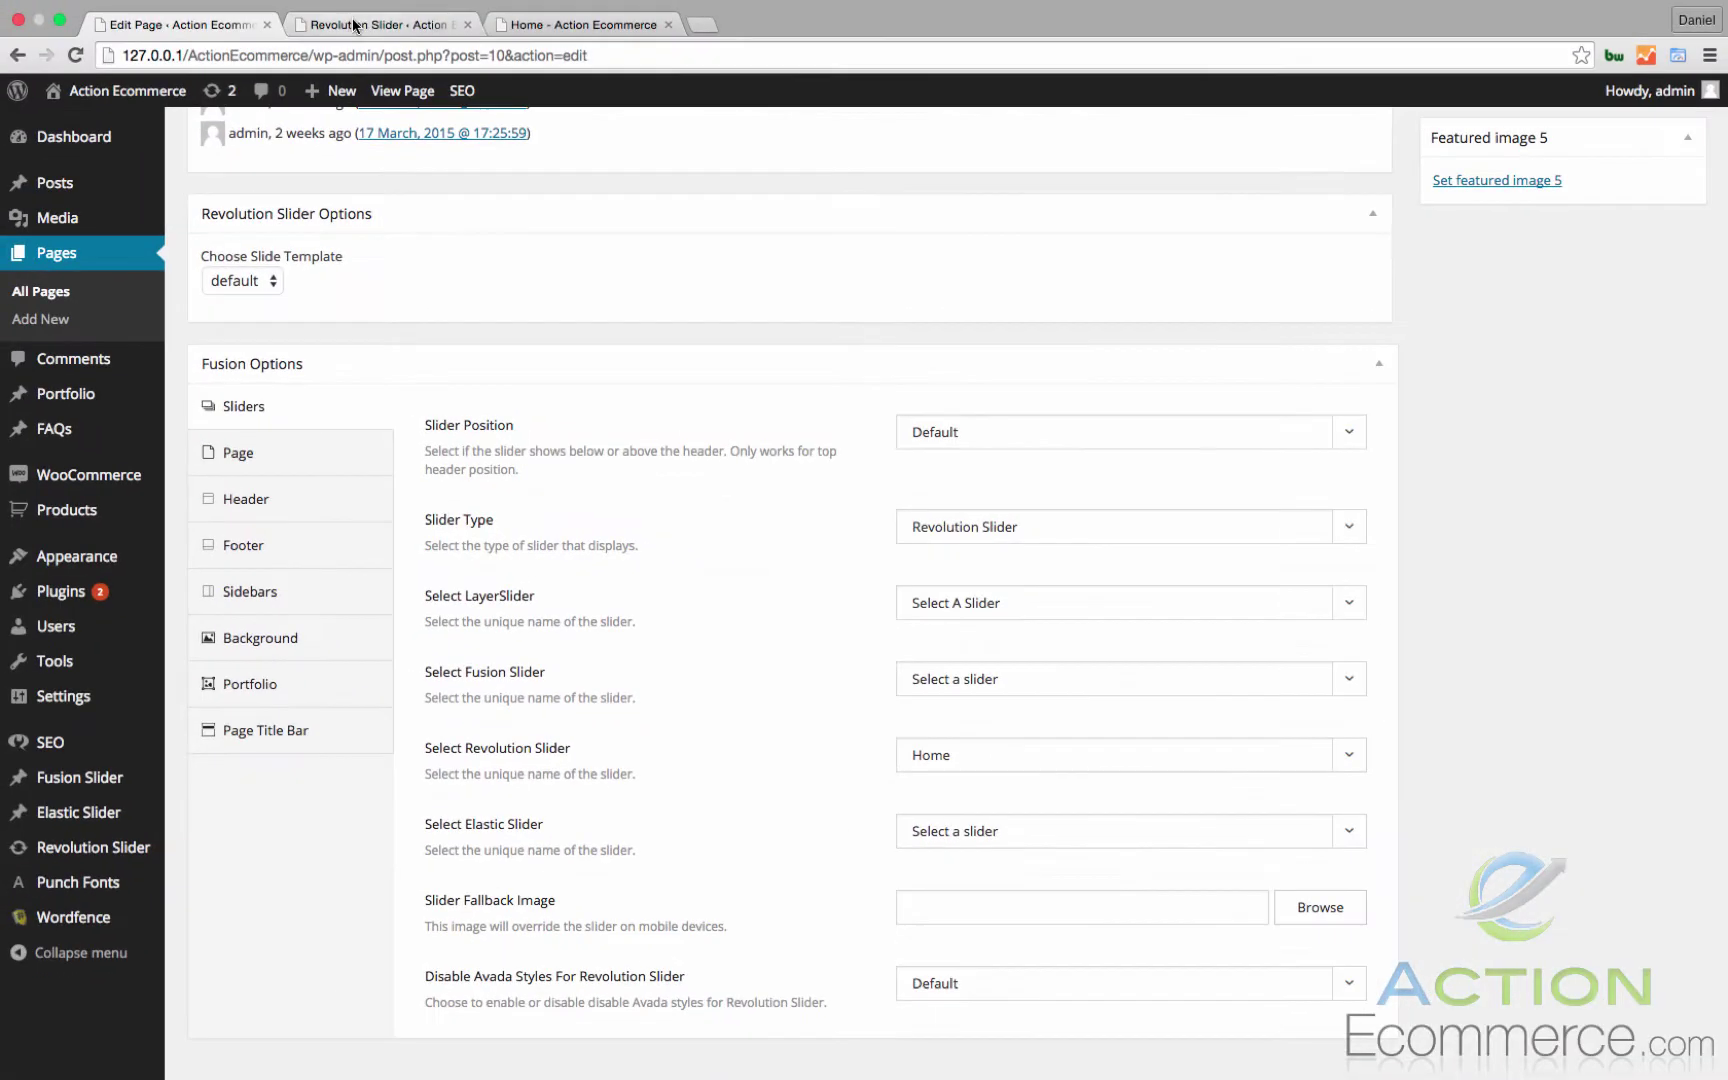
left_click(360, 24)
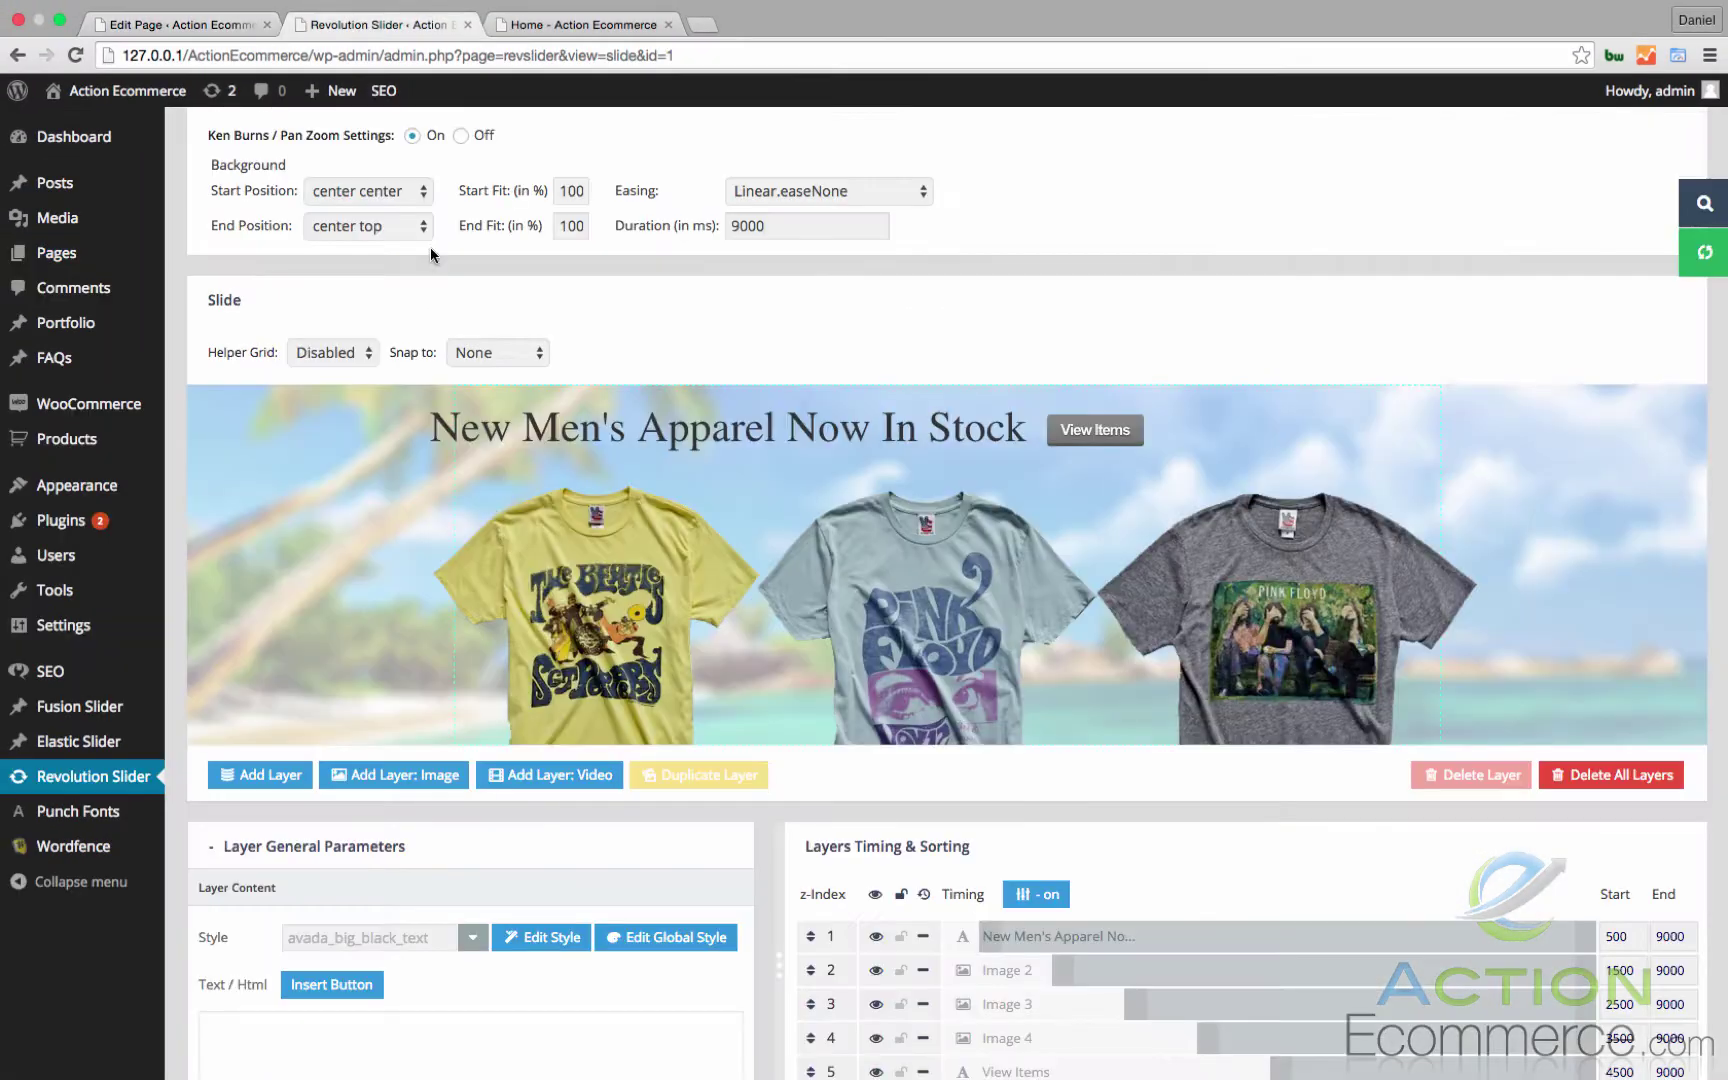
left_click(57, 788)
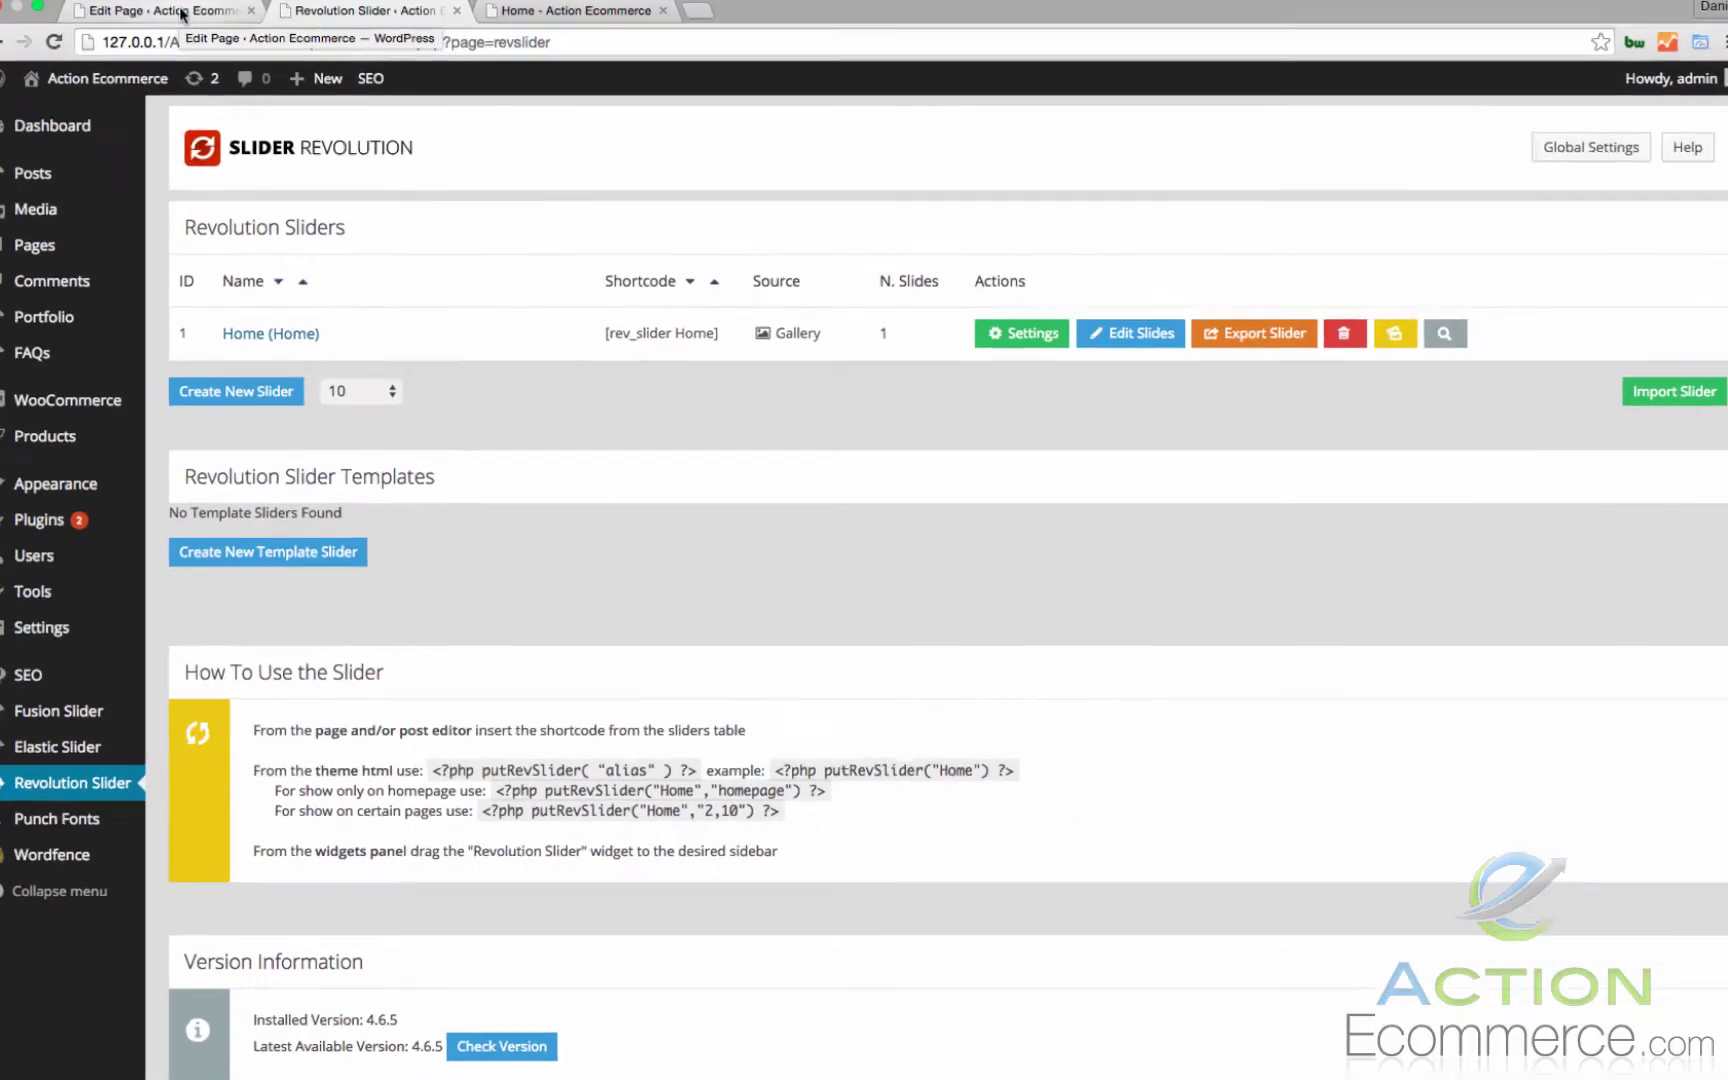
Step: Replace the first Full Width Container's two 1/2 columns with a single Woo Shortcodes element
left_click(183, 12)
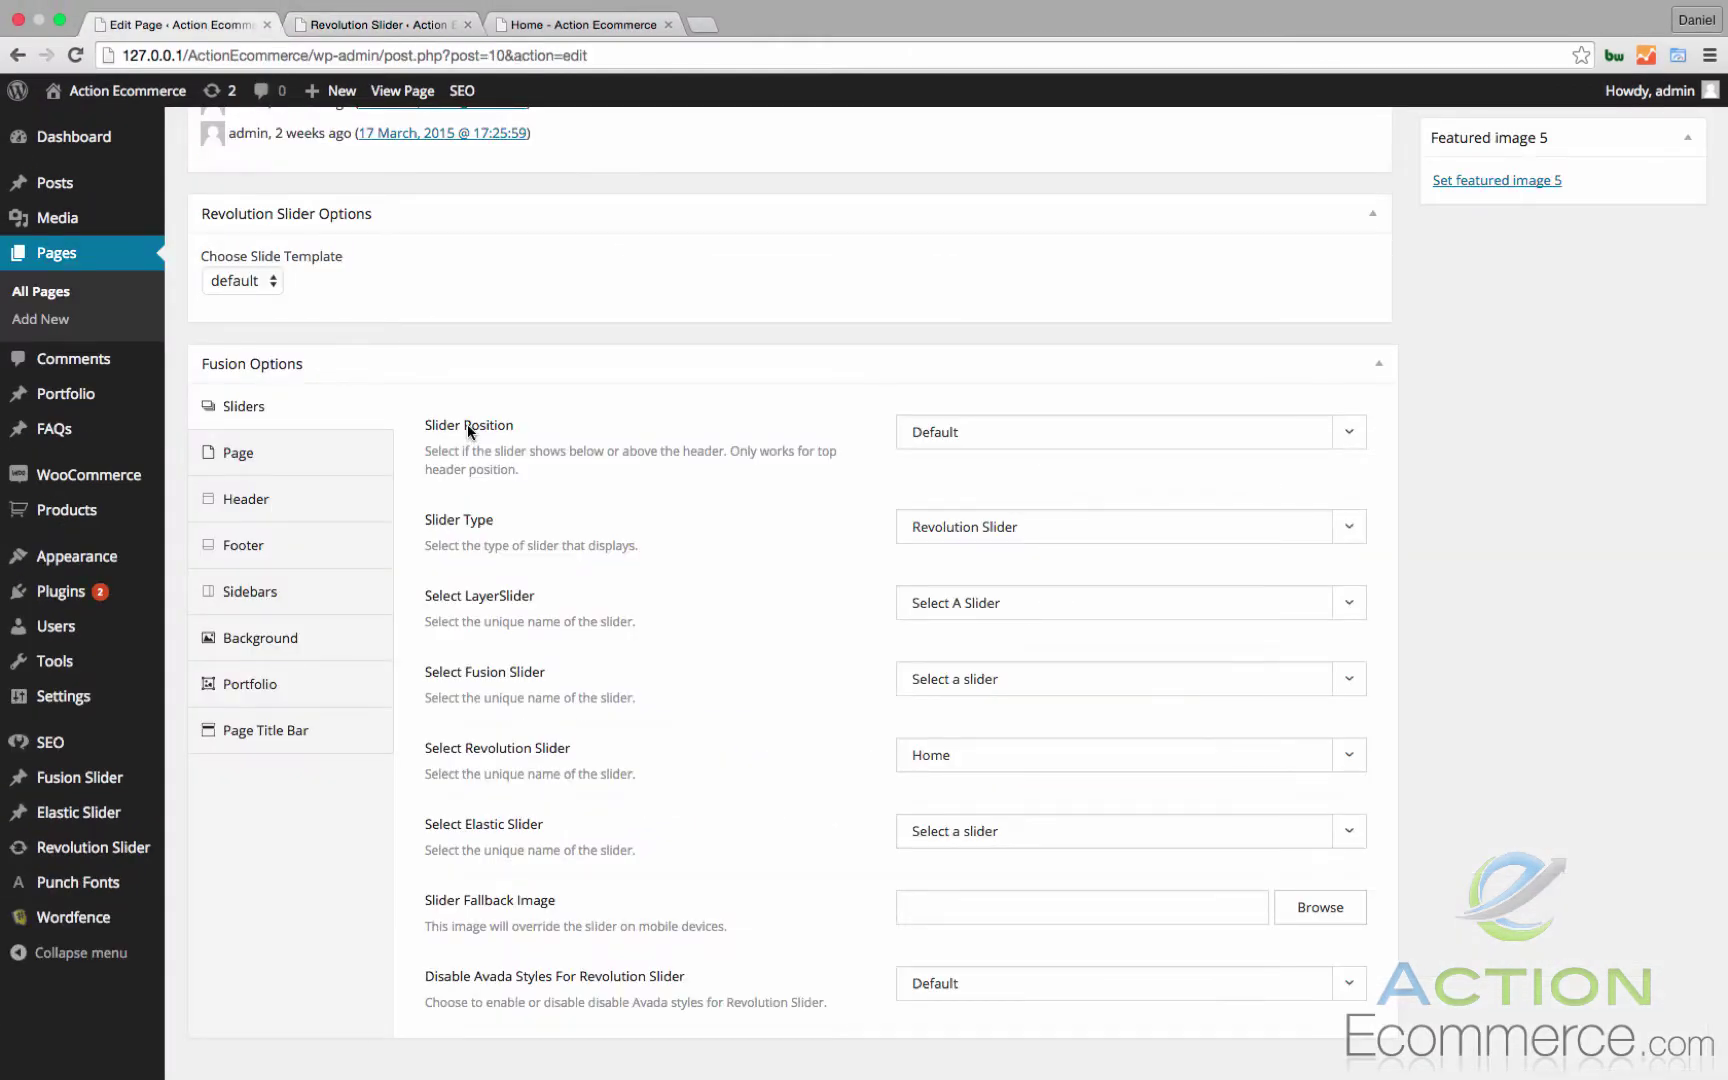
scroll(467, 424, "up", 10)
scroll(467, 420, "down", 6)
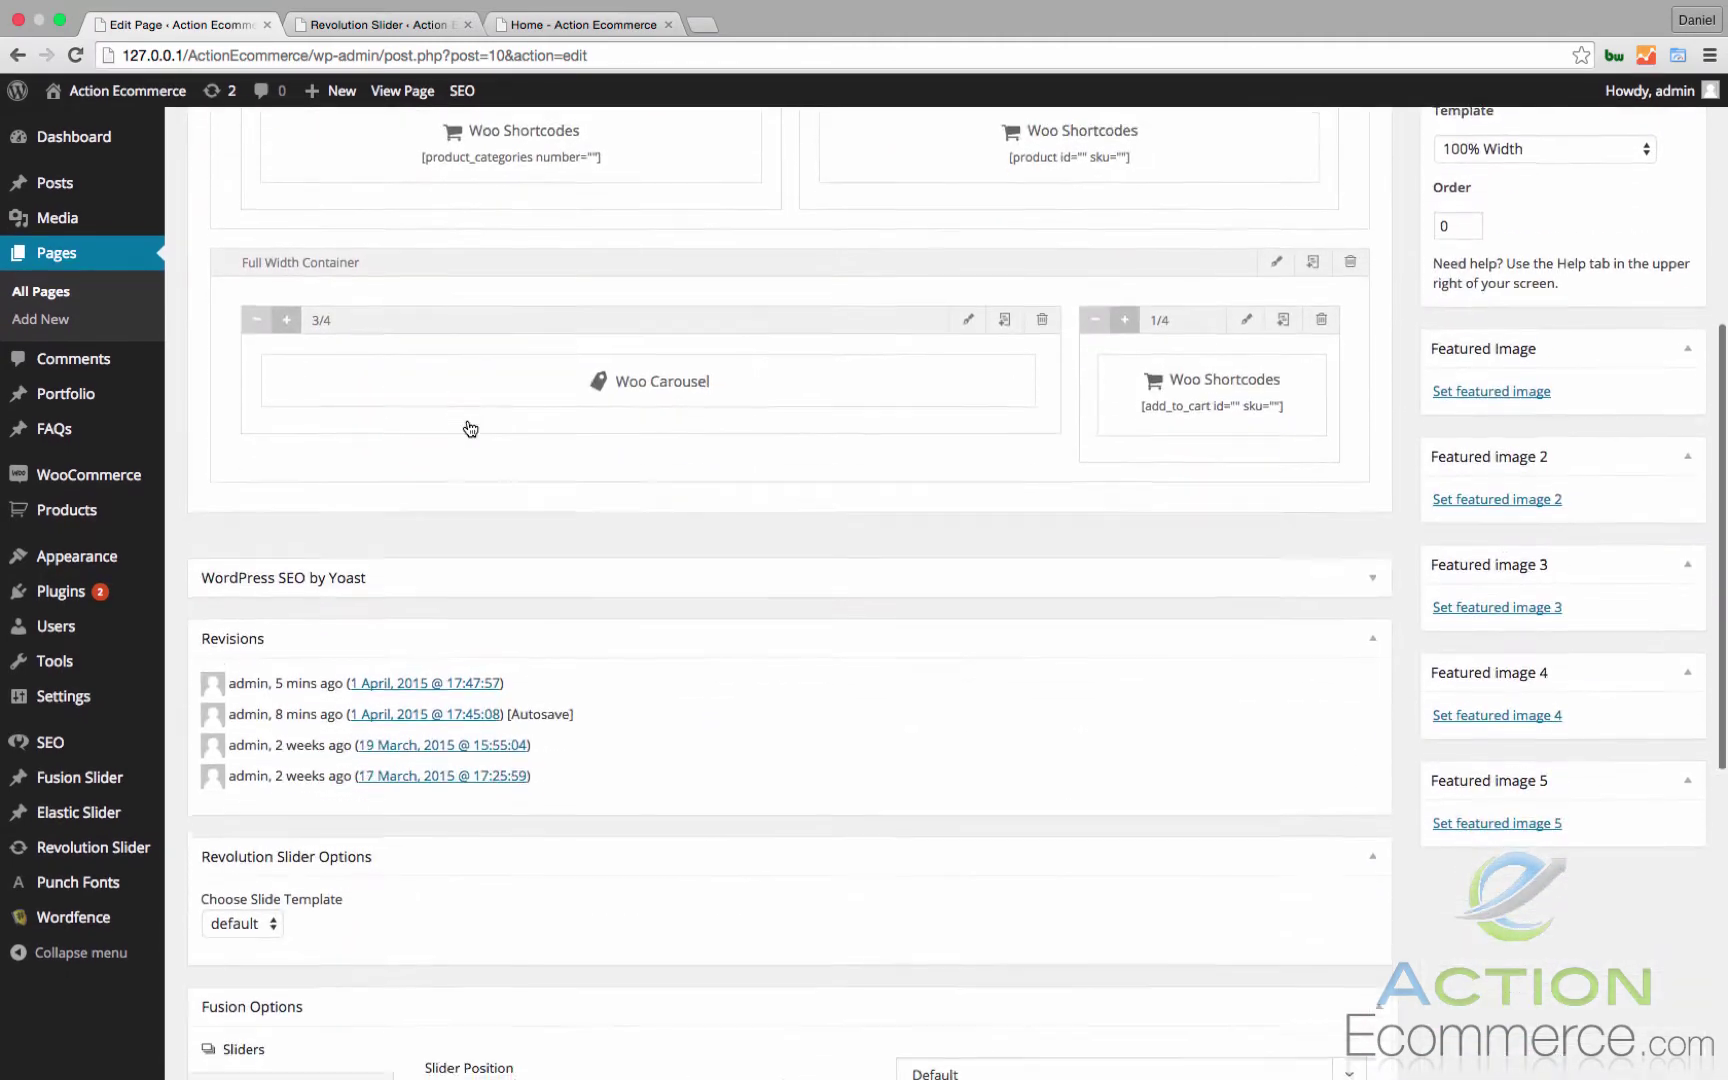
scroll(470, 428, "down", 5)
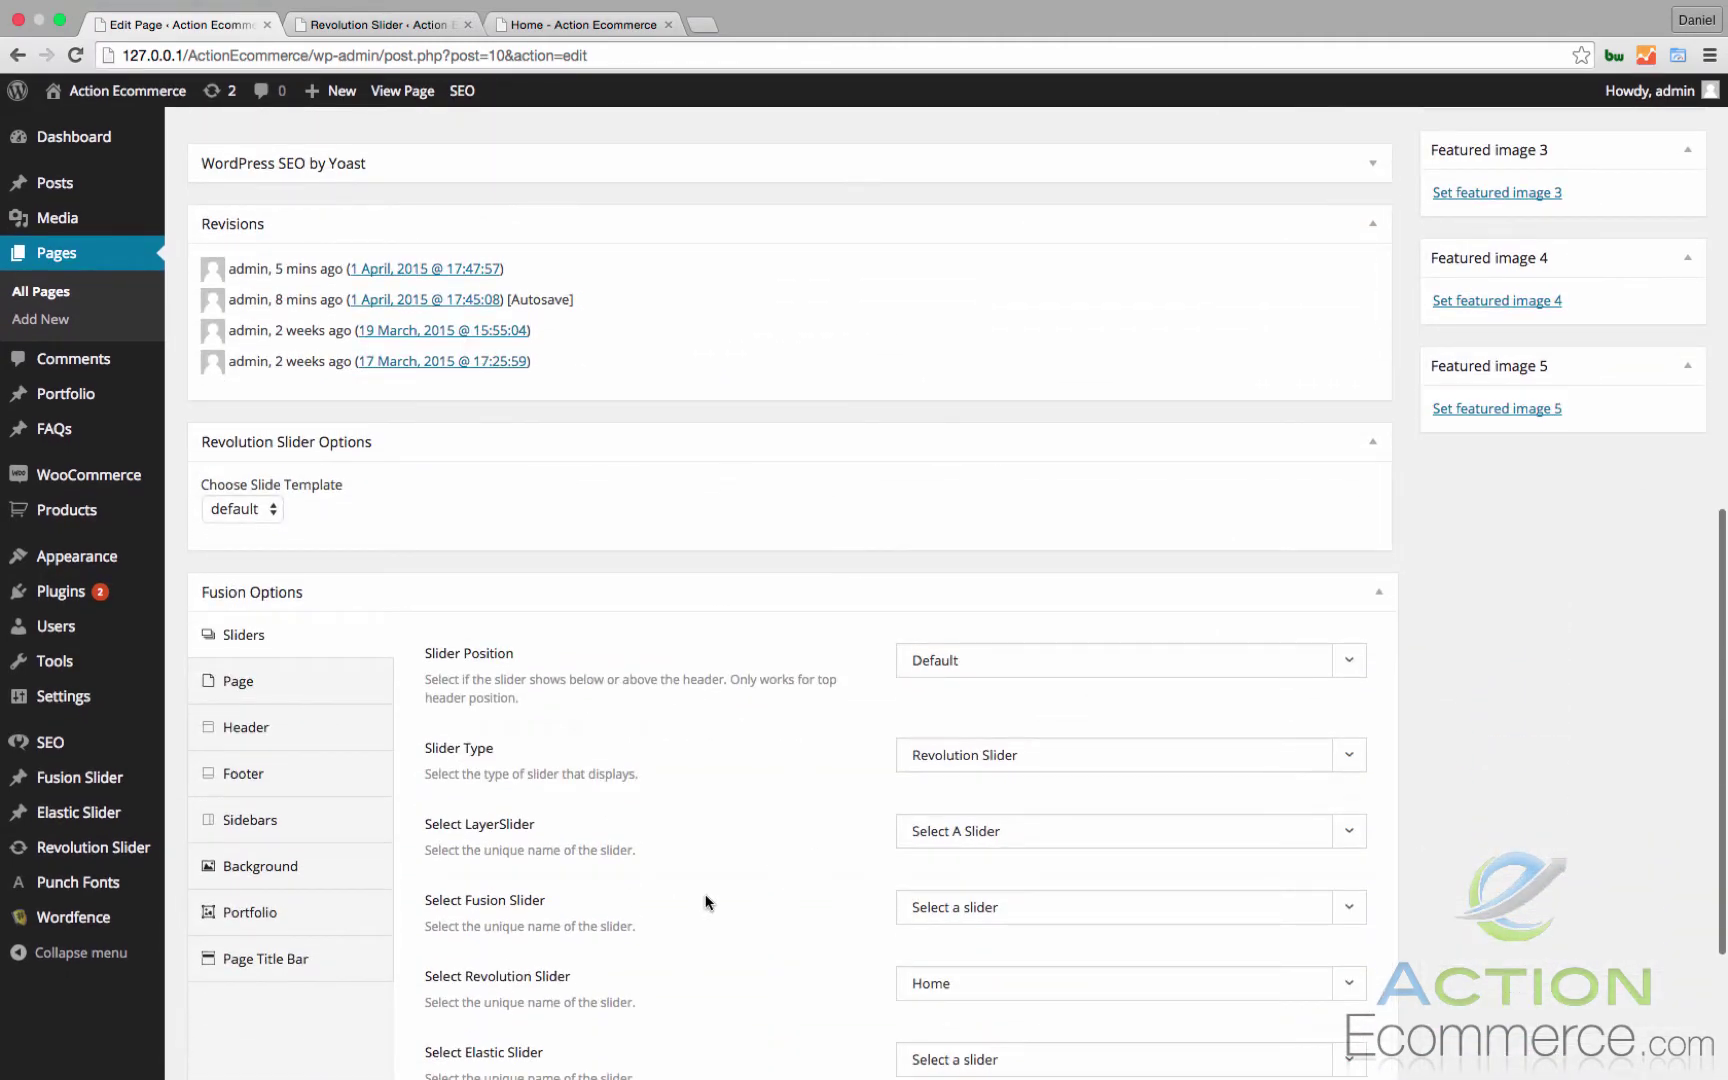
scroll(792, 905, "up", 9)
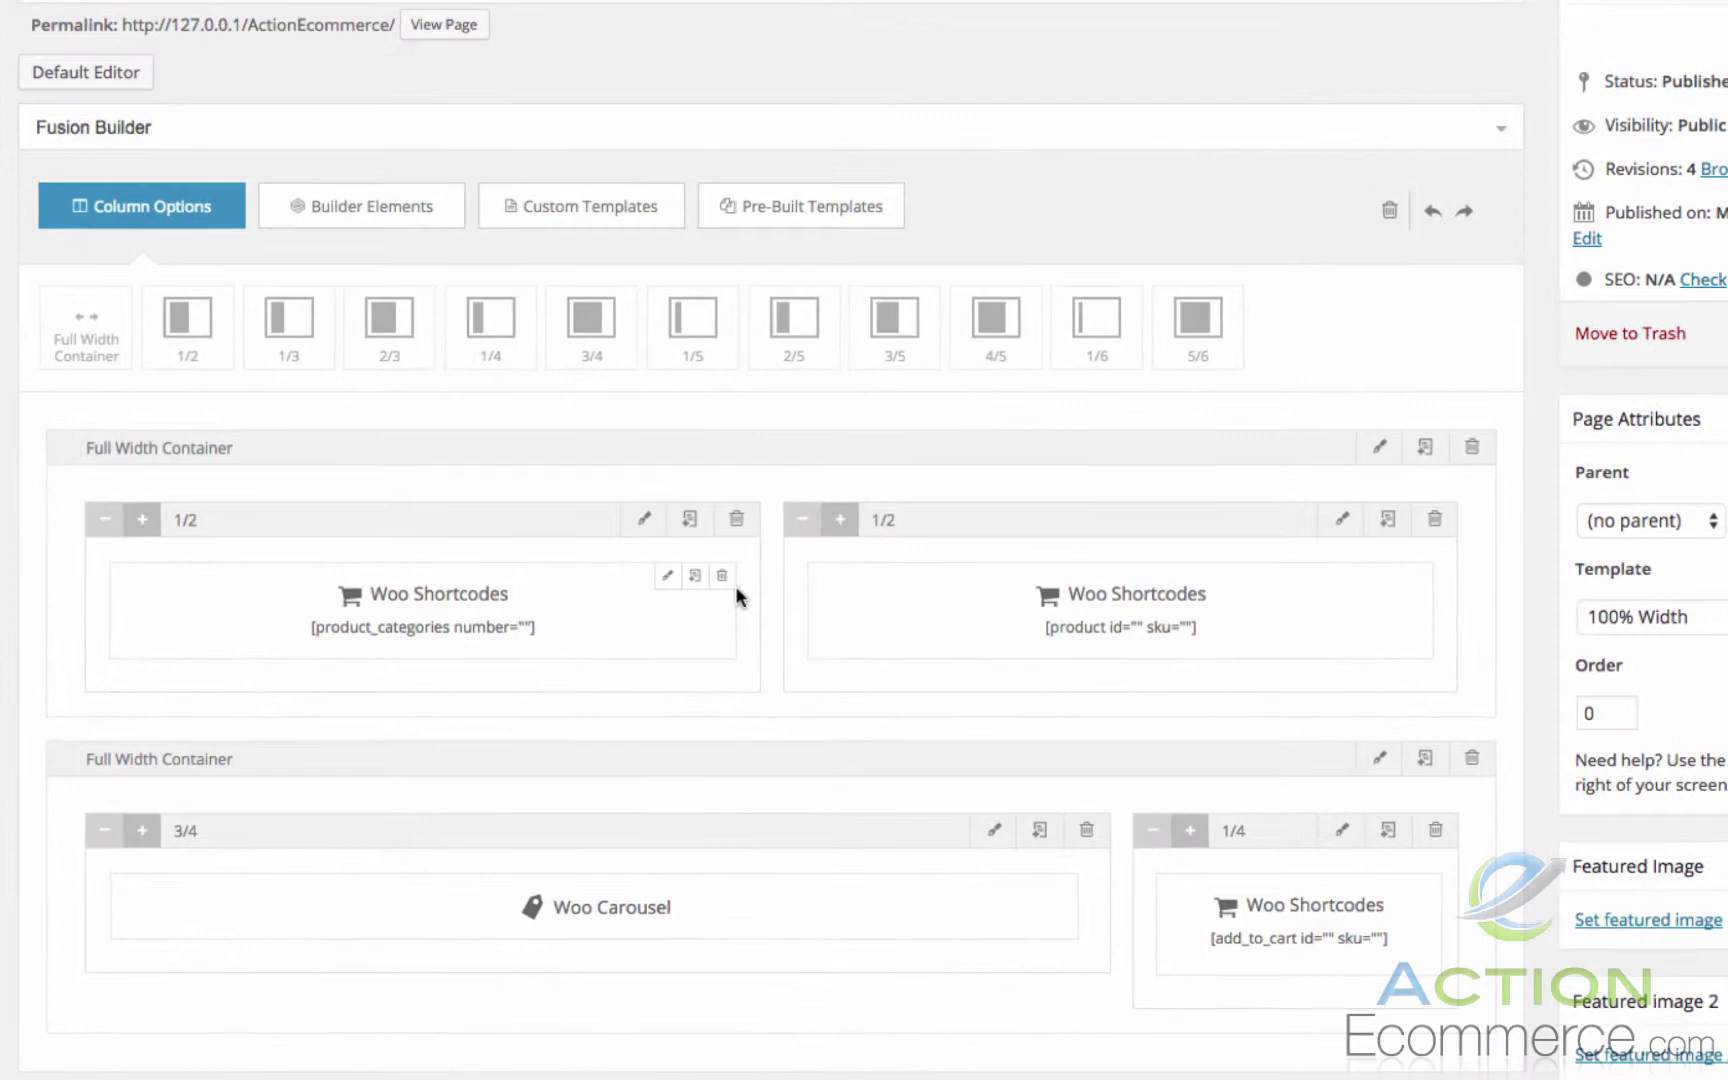
left_click(738, 520)
left_click(738, 520)
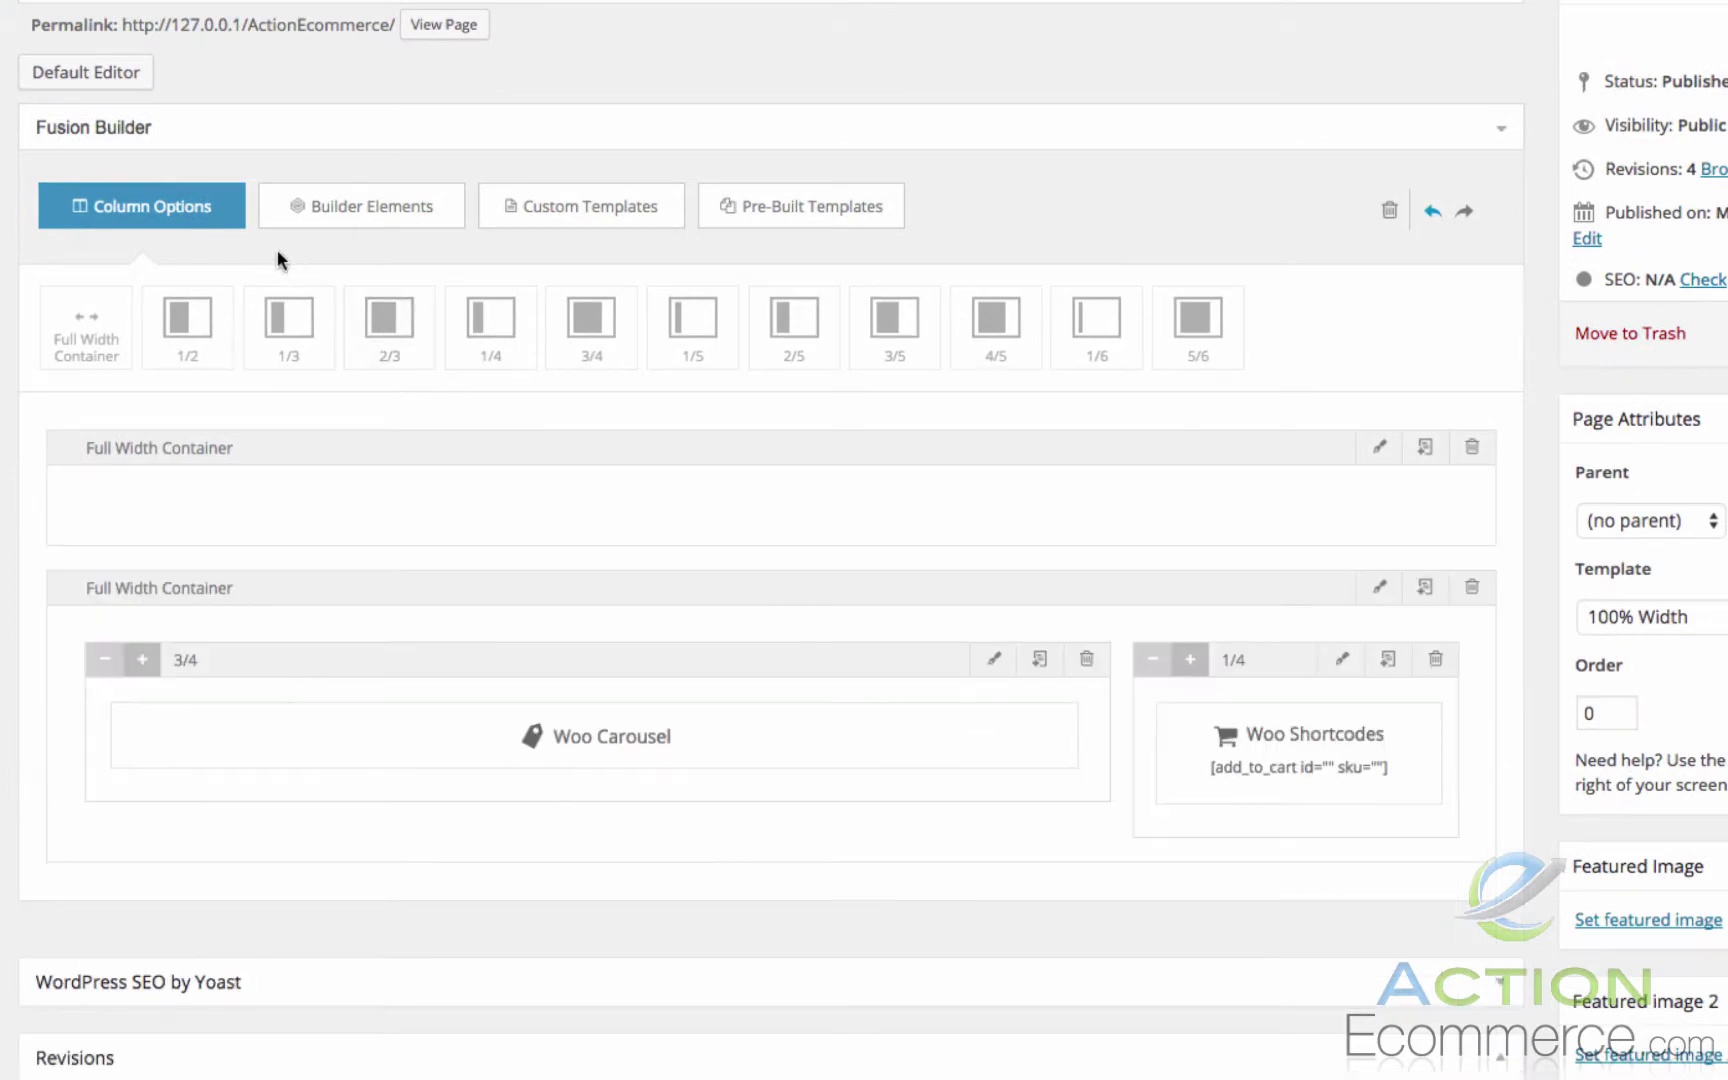
left_click(335, 200)
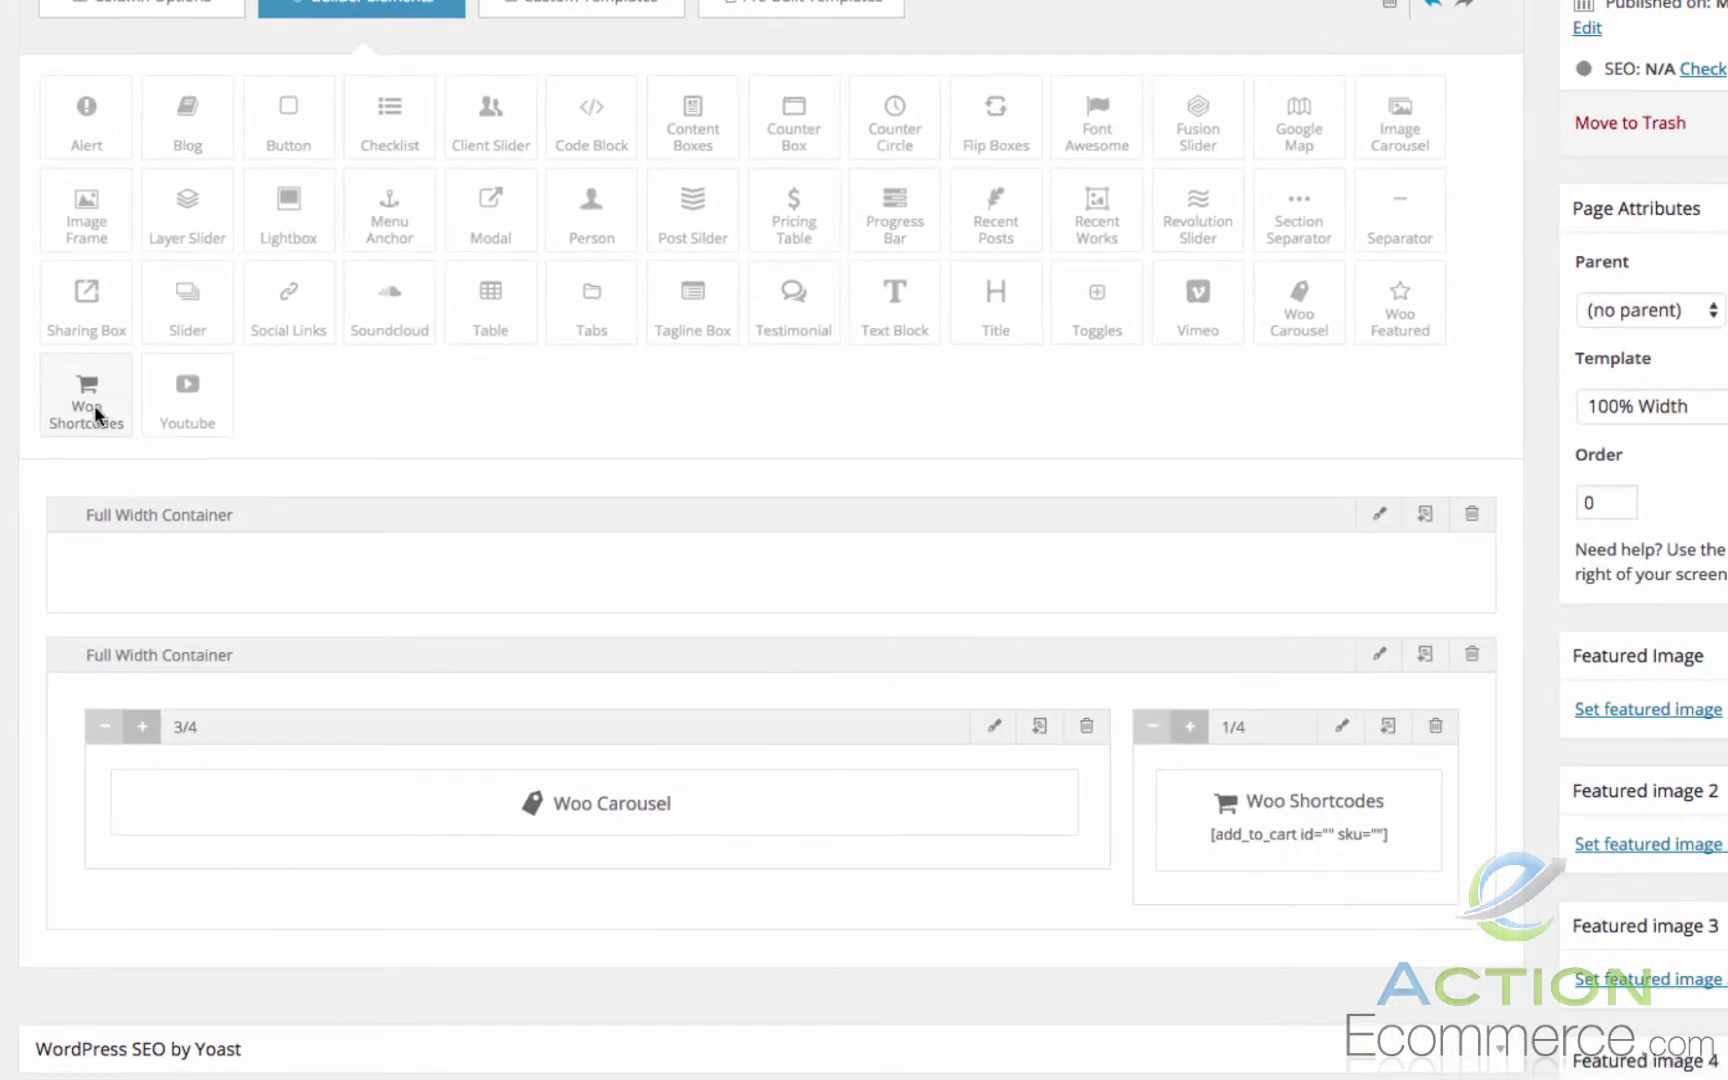
left_click_drag(94, 405, 270, 579)
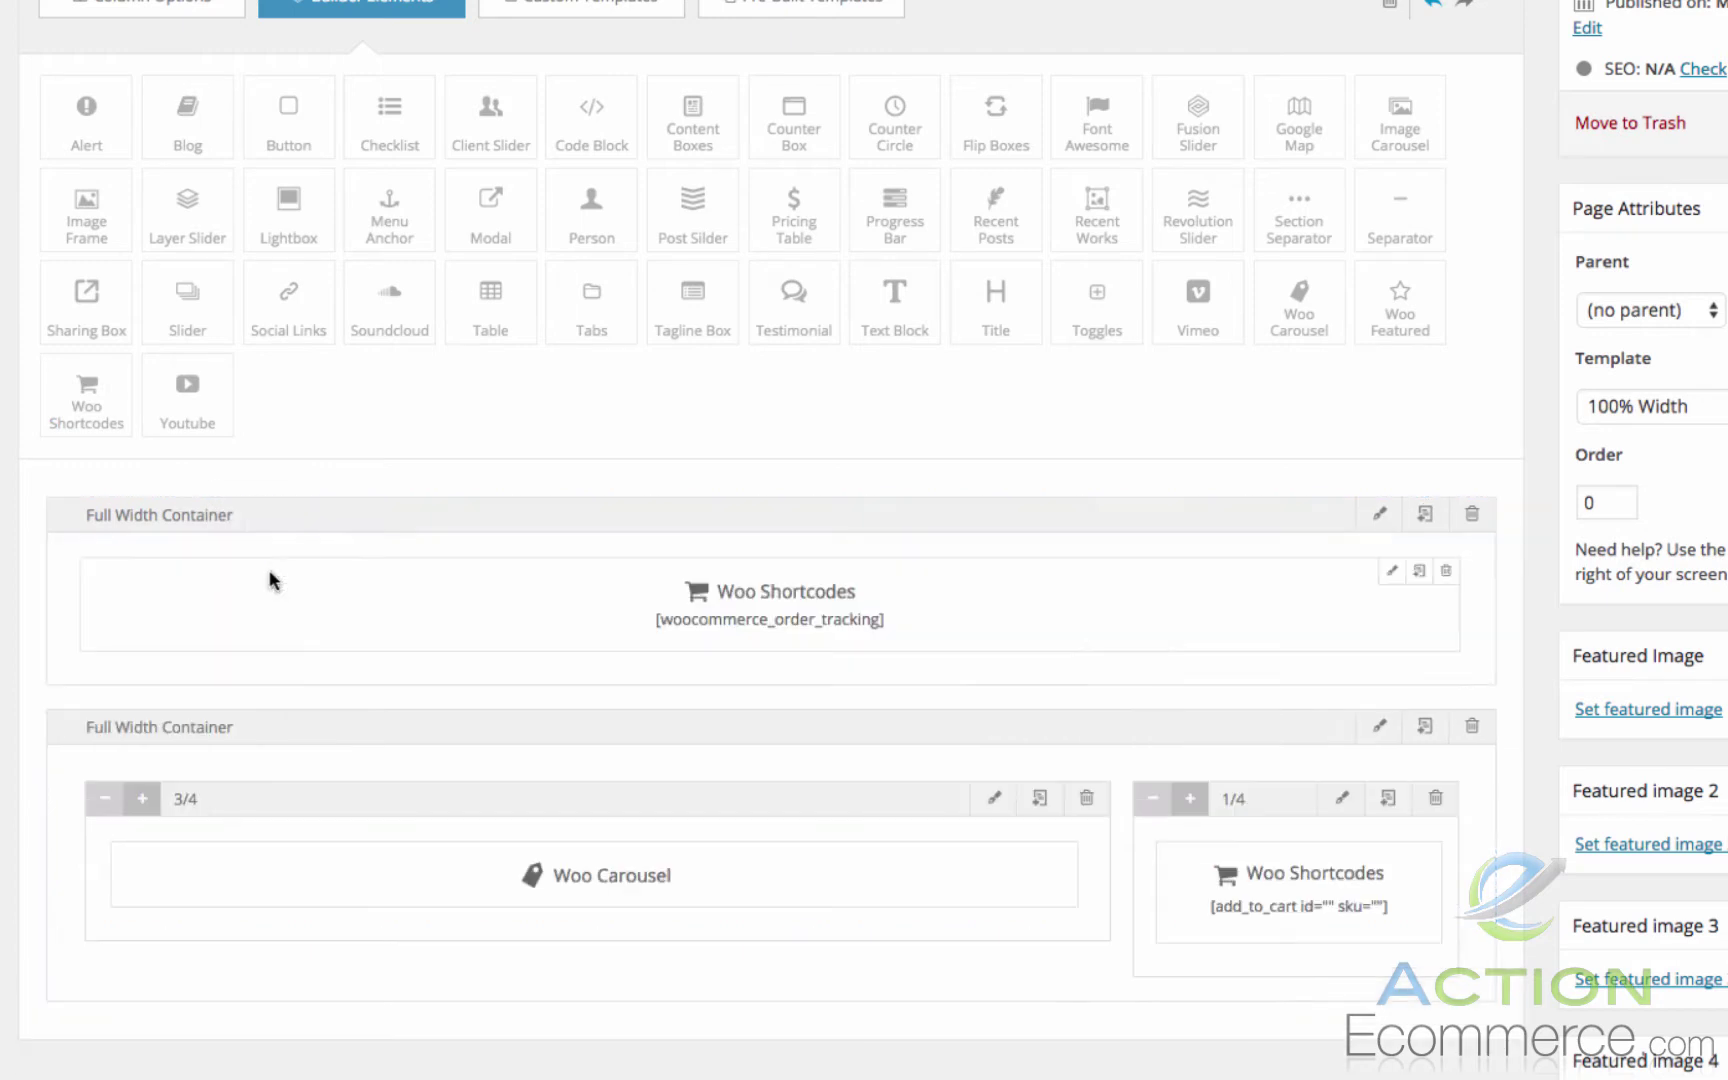
Step: Set the Woo Shortcodes element to Recent products with per_page changed from 12 to 4, and save
left_click(1392, 574)
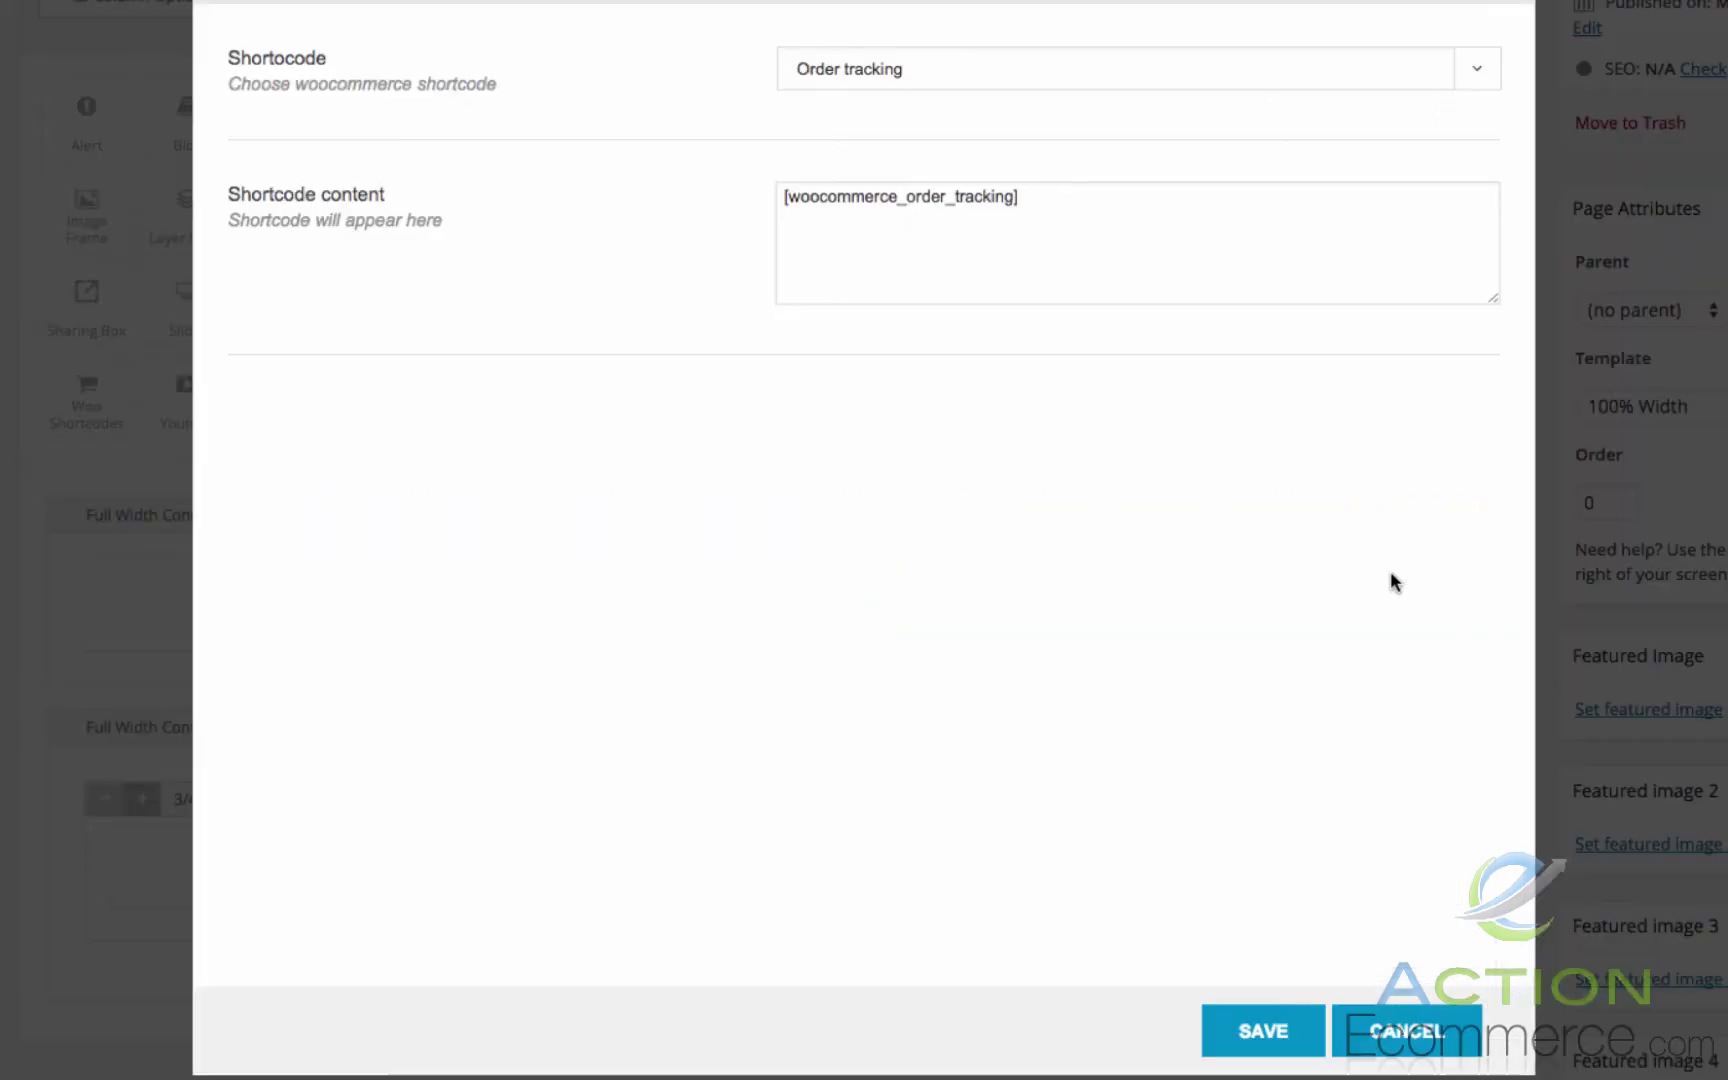
left_click(855, 72)
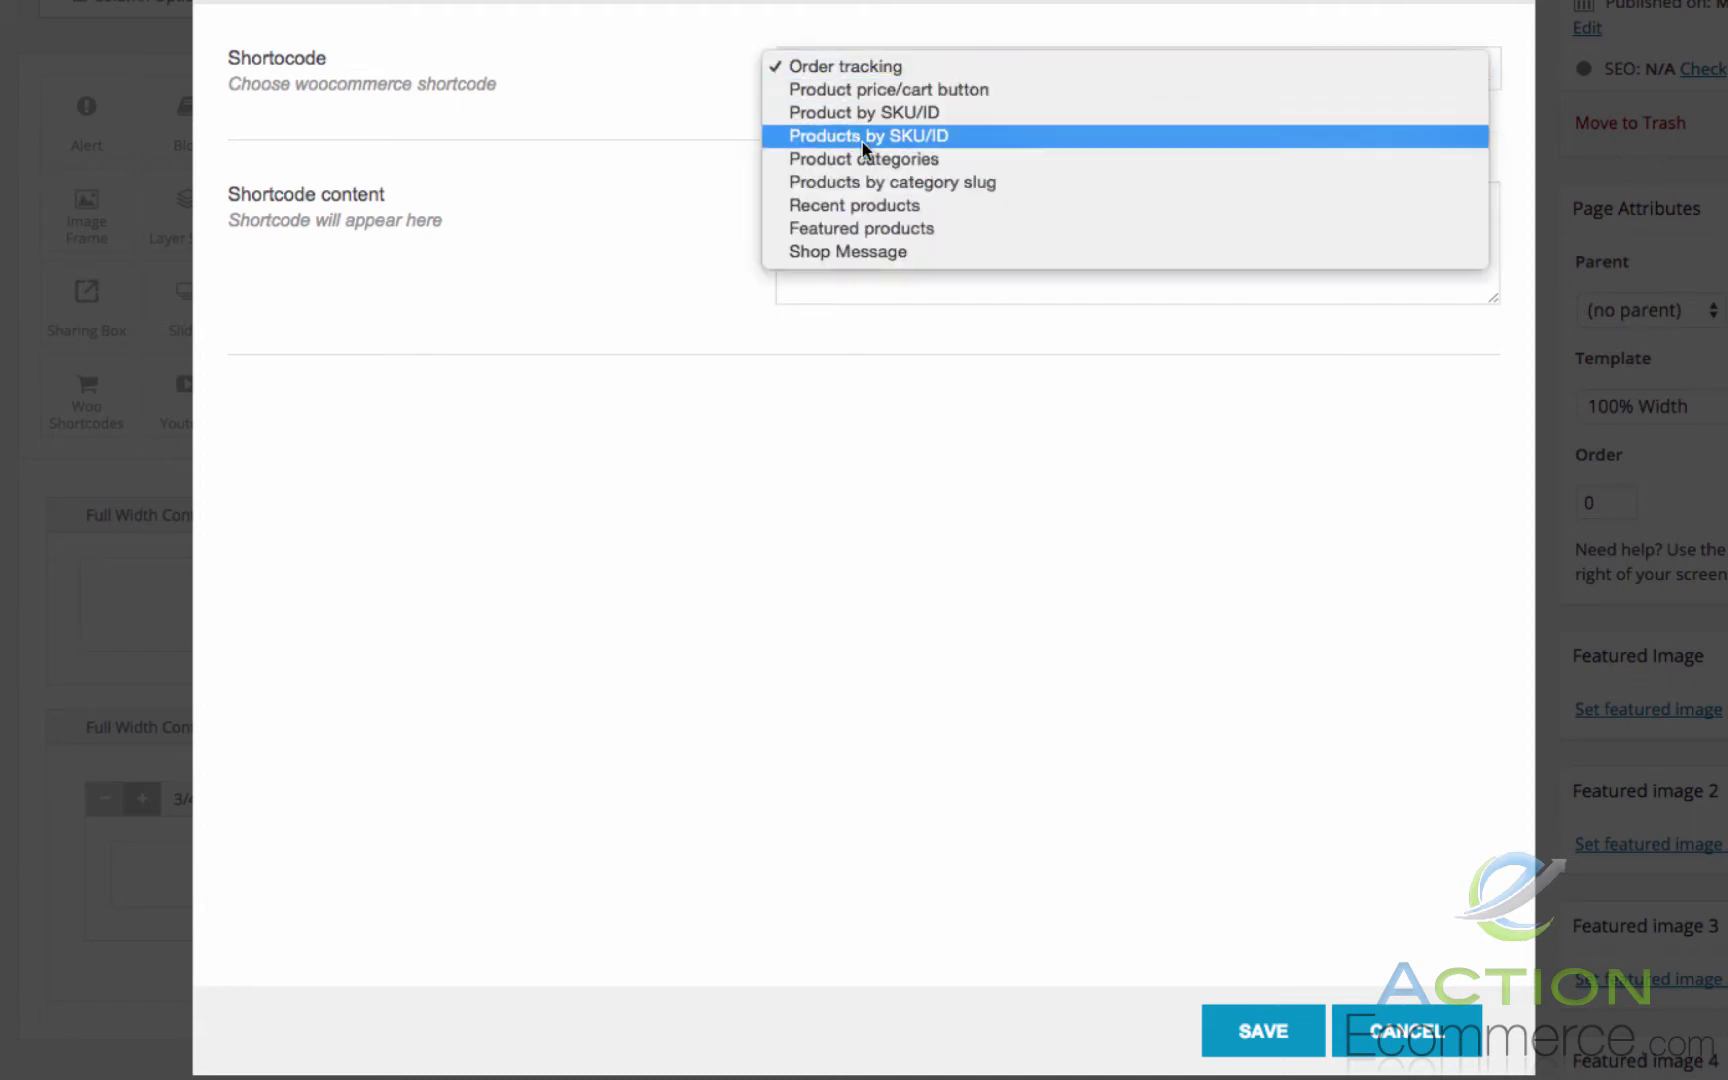
left_click(872, 206)
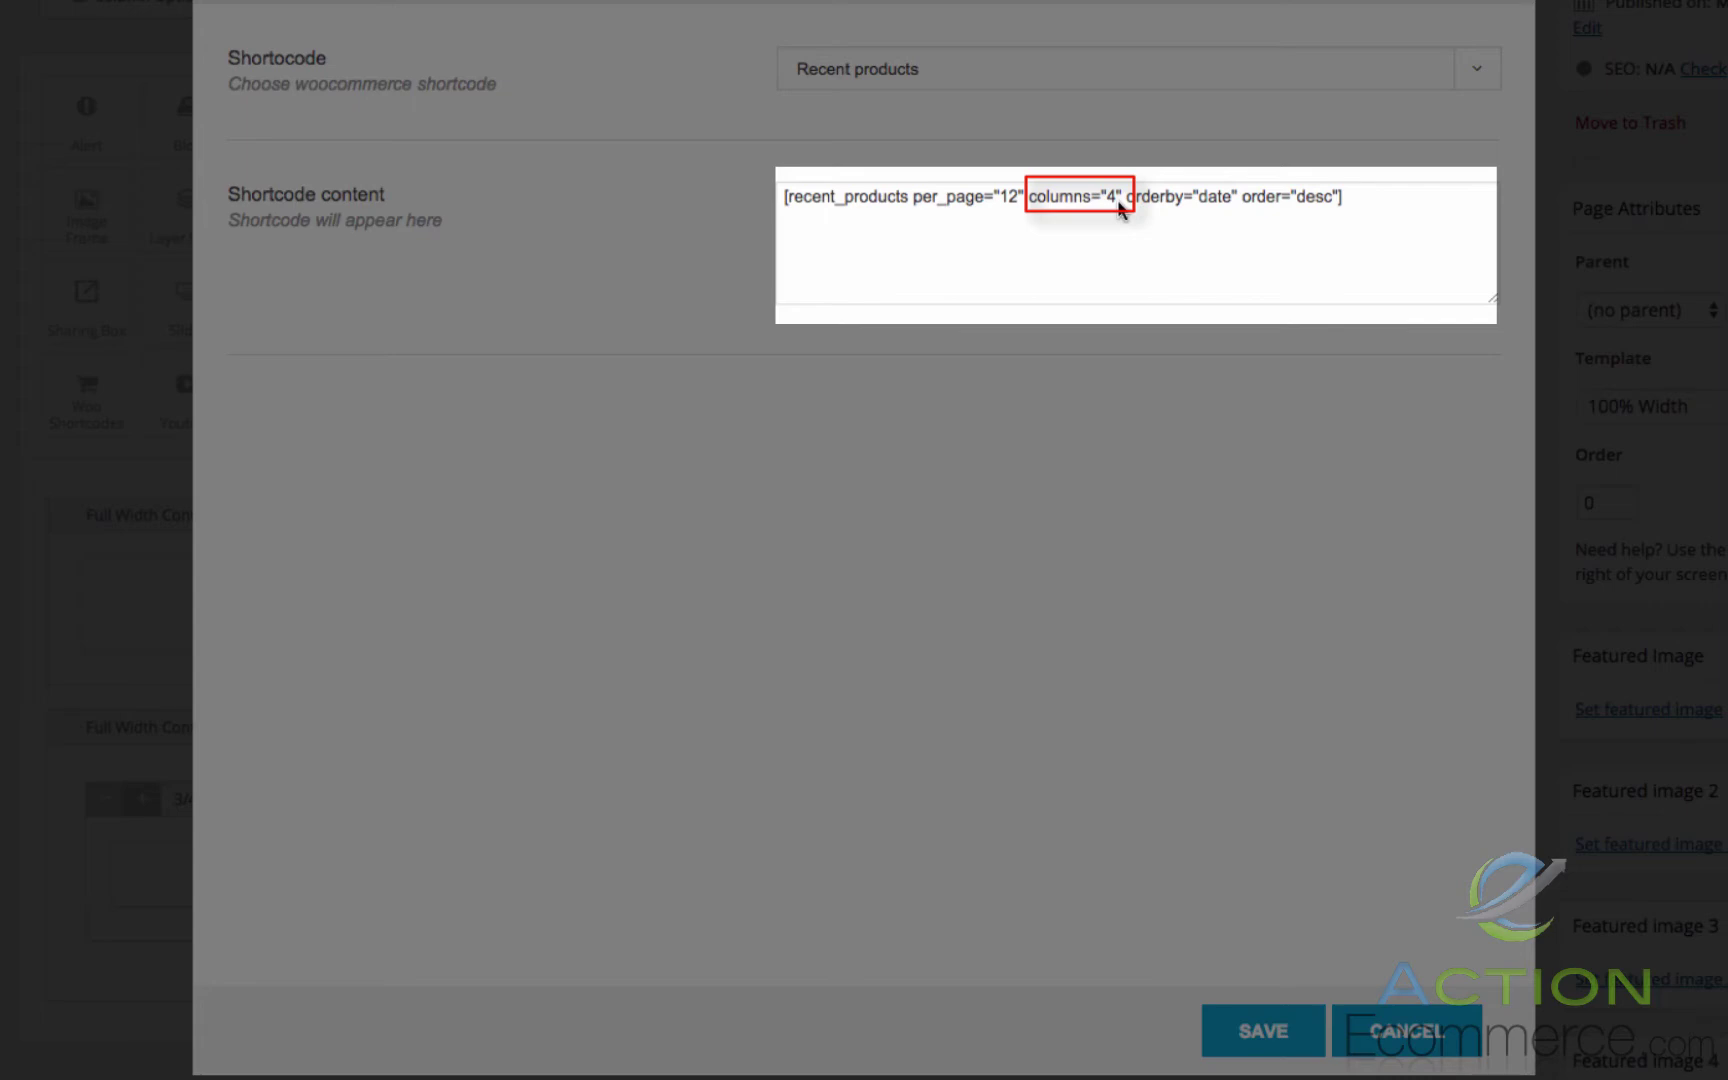
left_click(1013, 196)
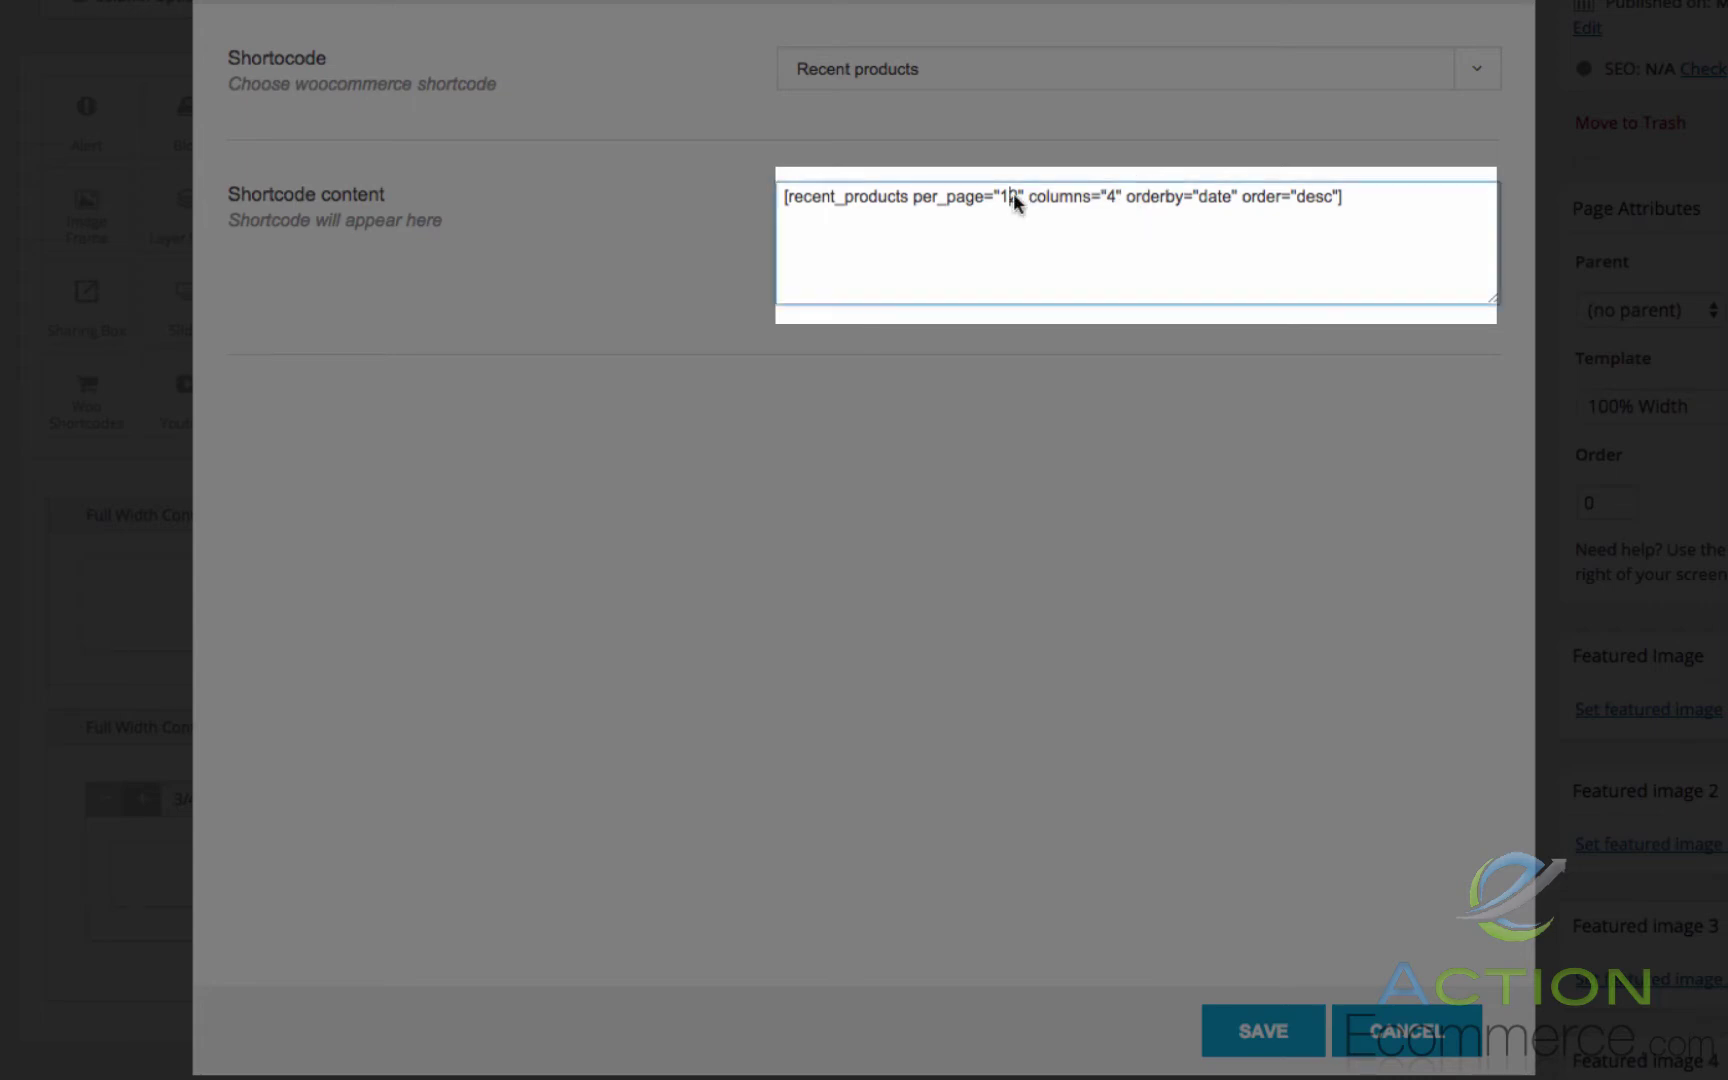
double_click(1006, 197)
type("4")
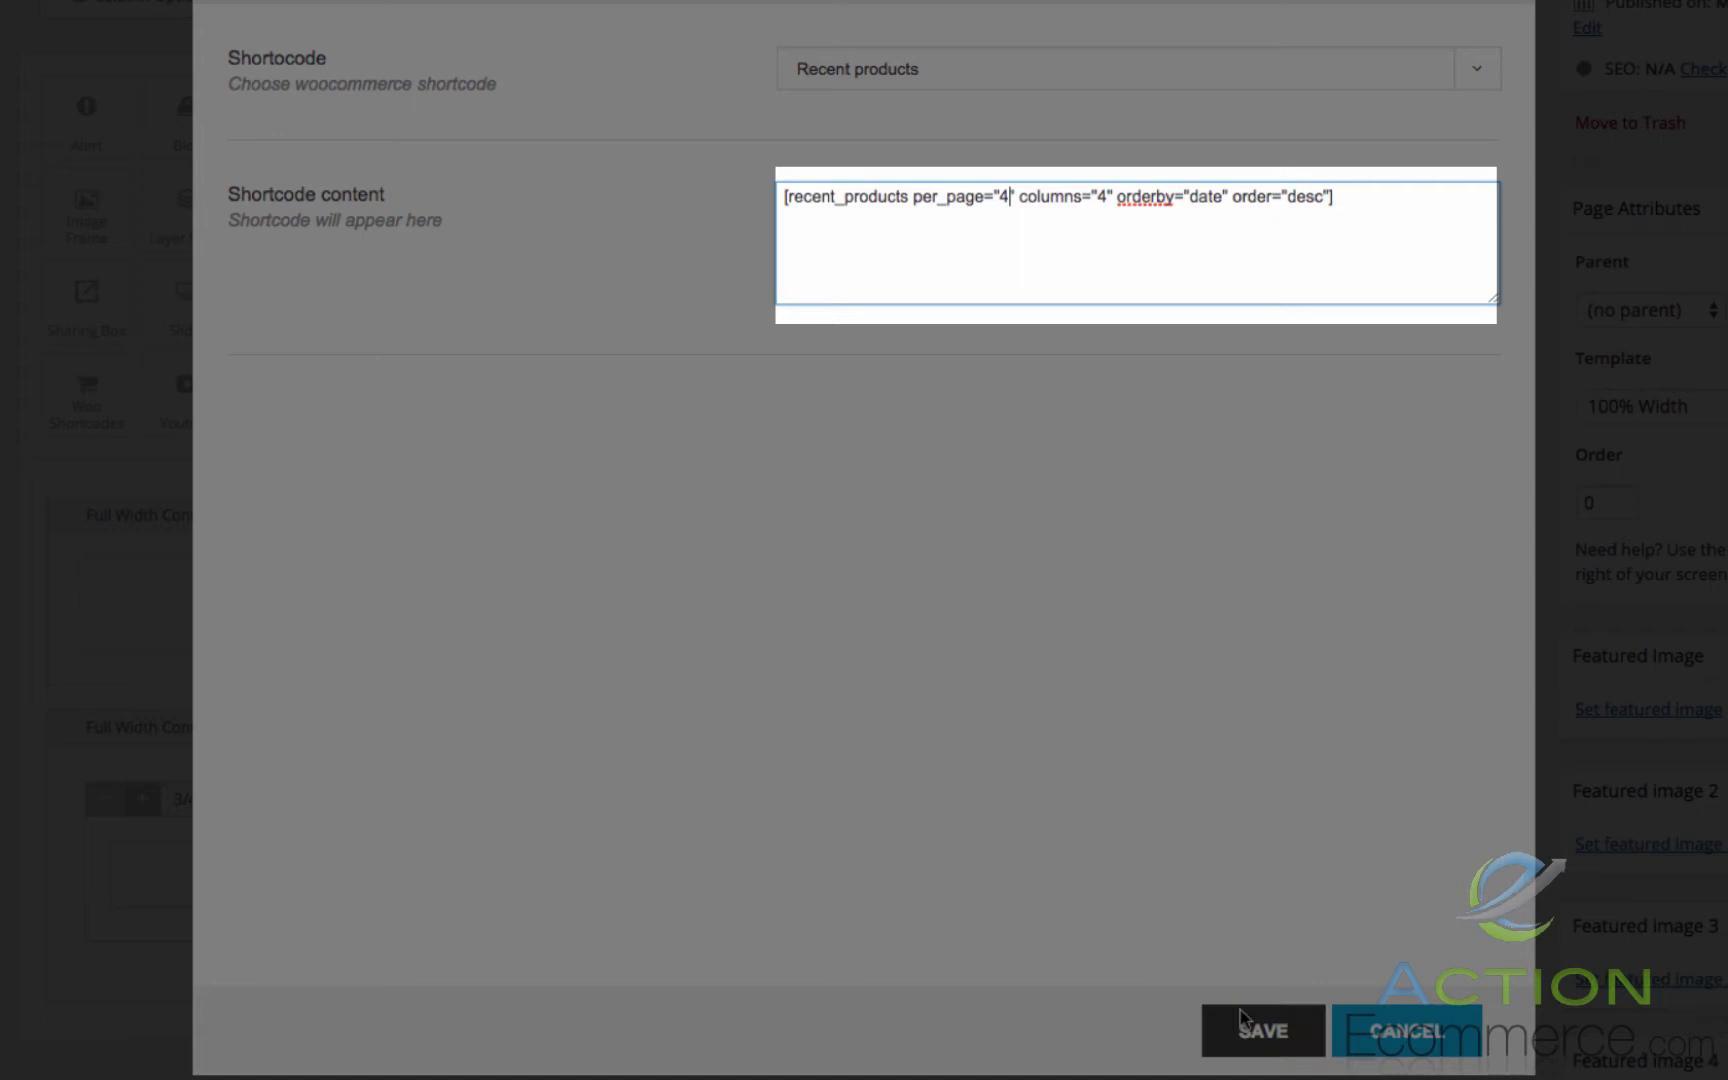
left_click(1256, 1033)
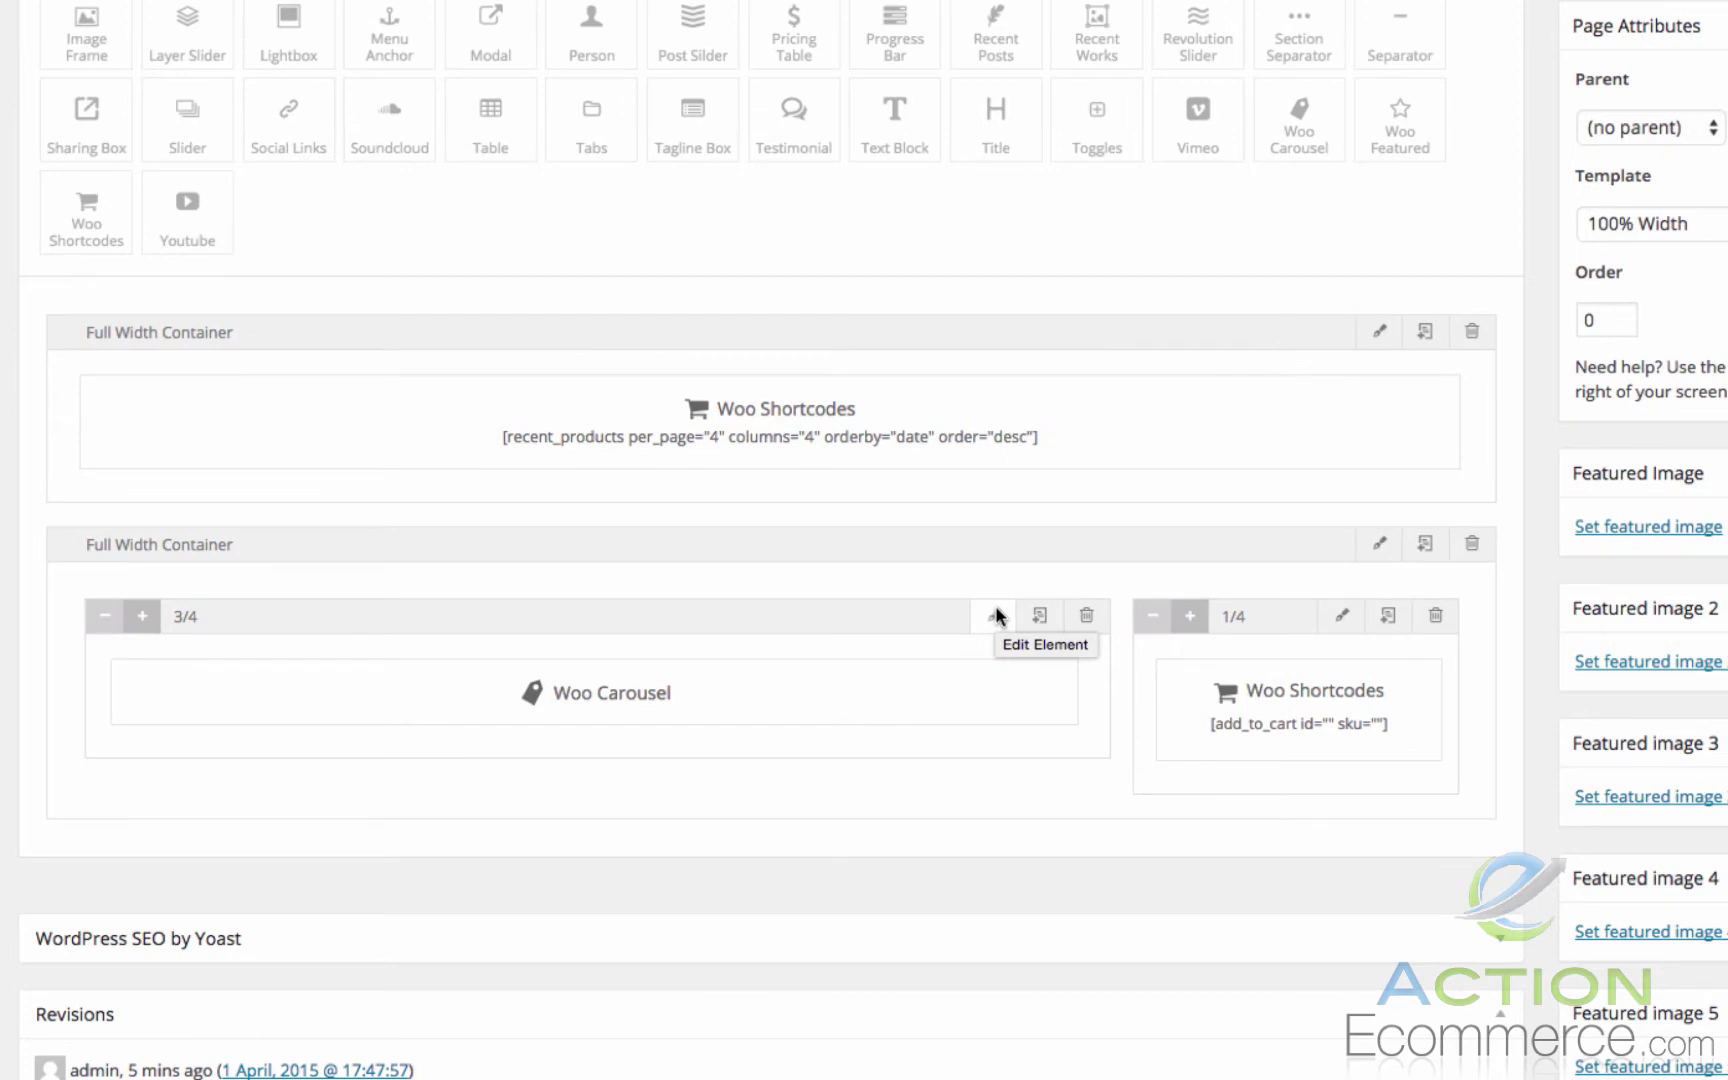
Step: Duplicate the 3/4 Woo Carousel and 1/4 Woo Shortcodes columns, placing the new quarter column first
left_click(1039, 617)
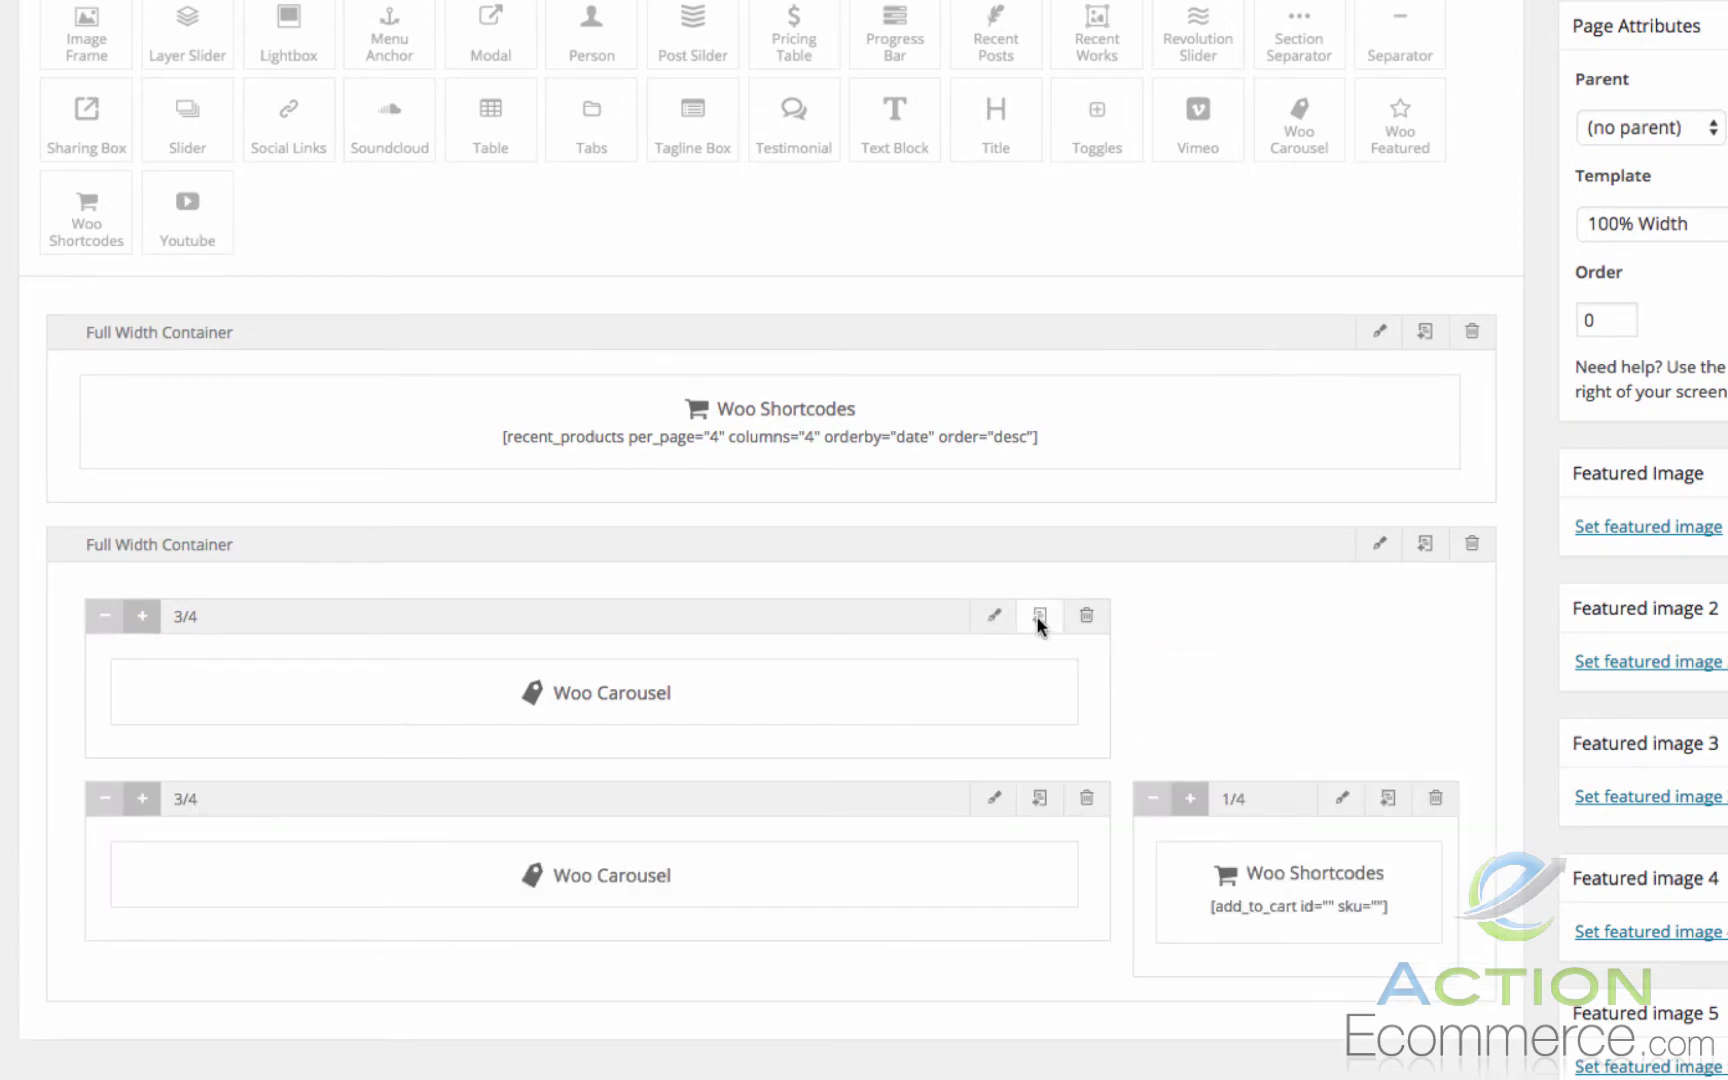
left_click(1387, 798)
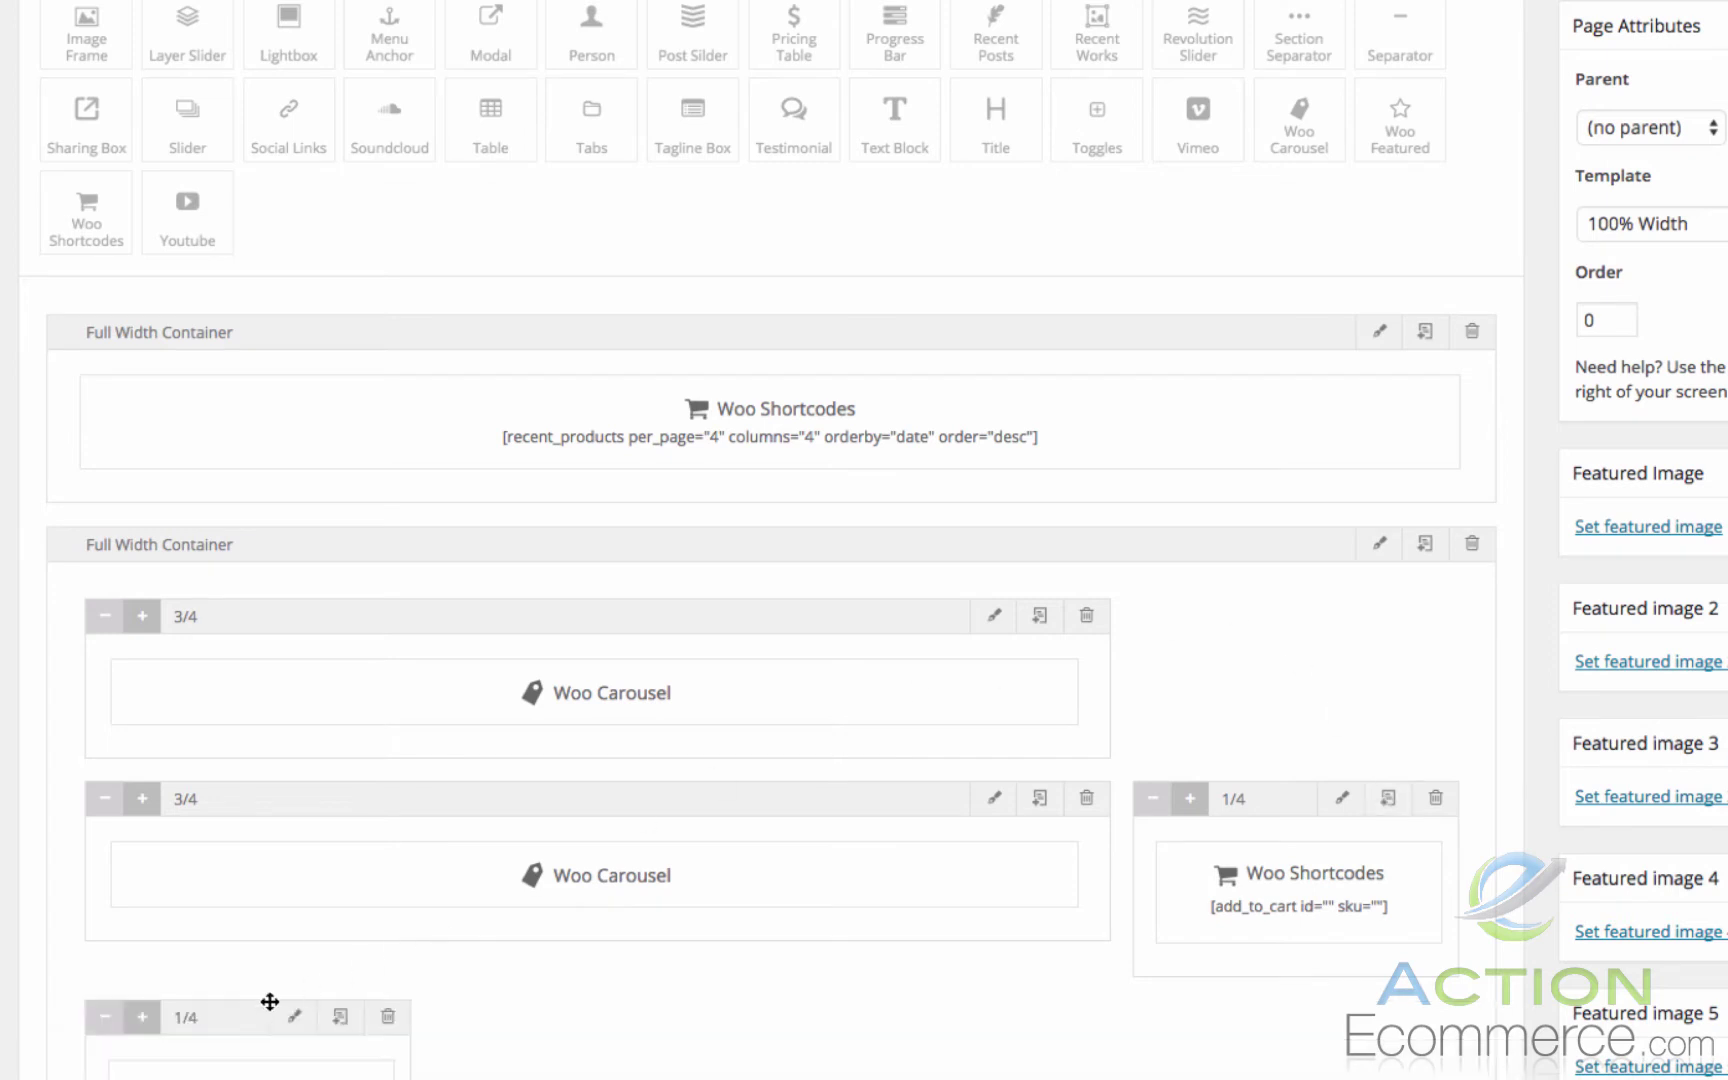
left_click_drag(208, 1032, 1226, 616)
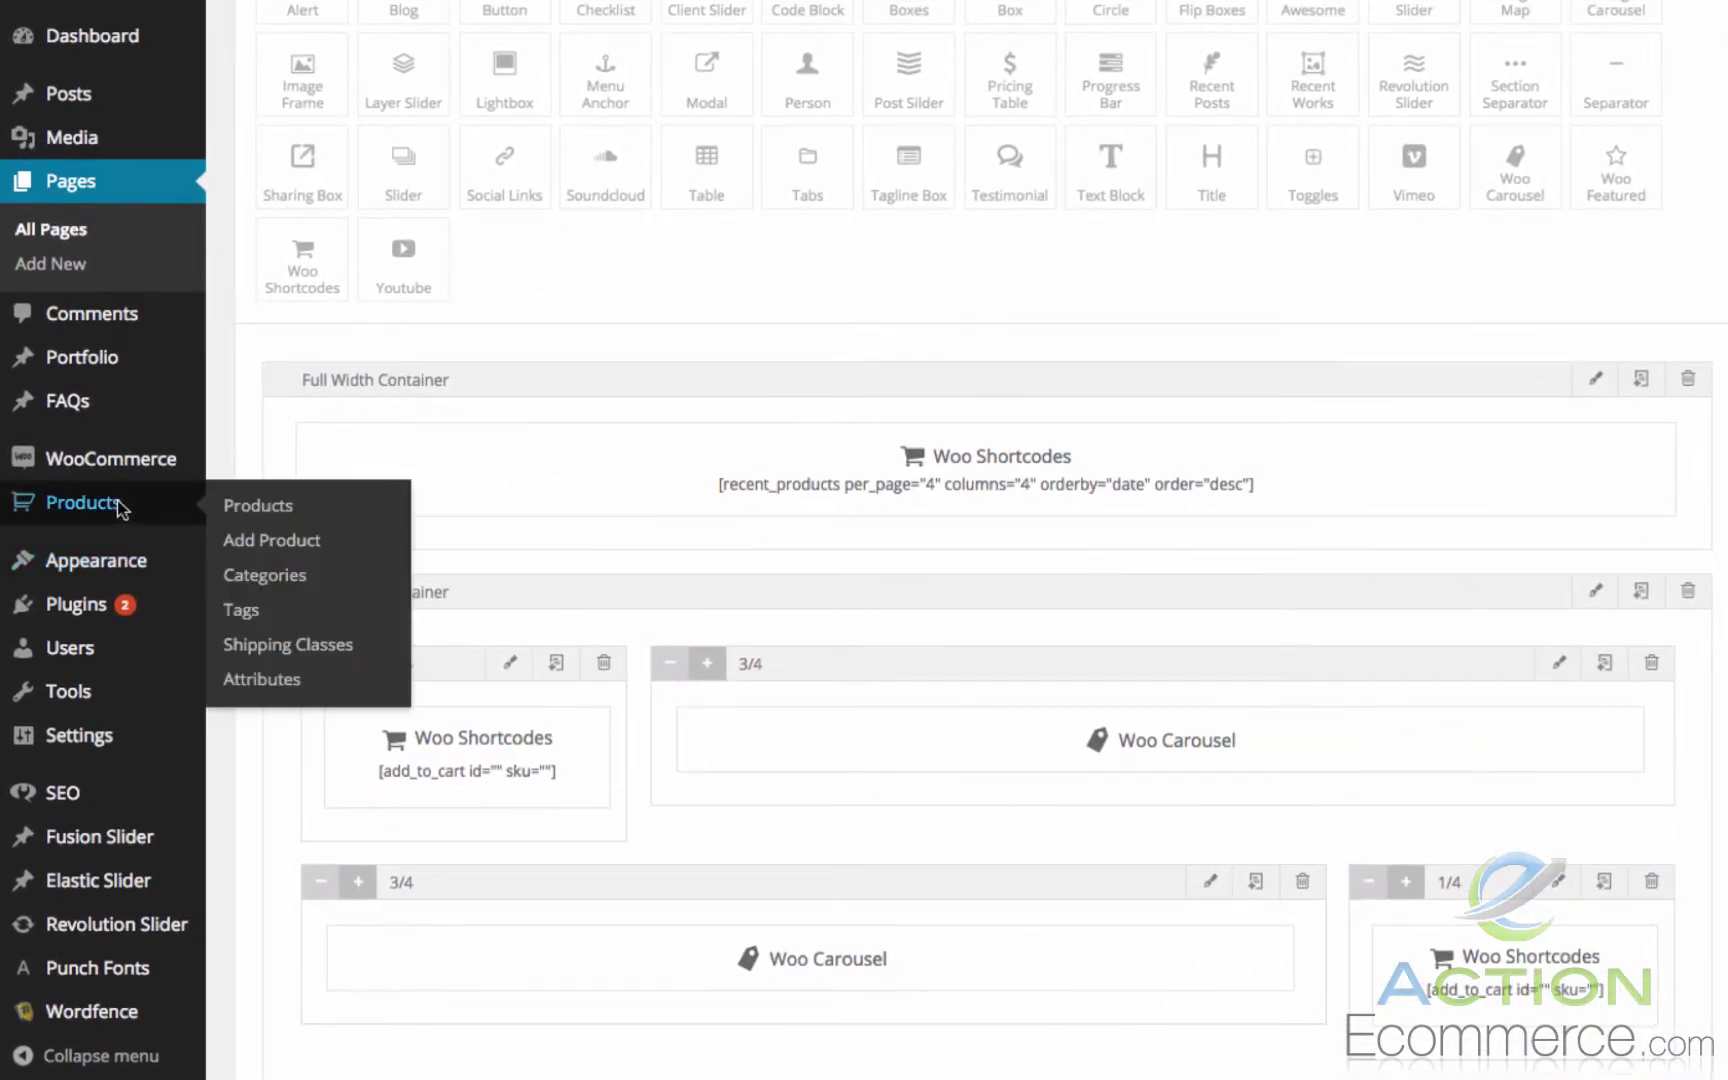
Step: Open the WooCommerce Products list in a new tab
right_click(251, 506)
left_click(328, 482)
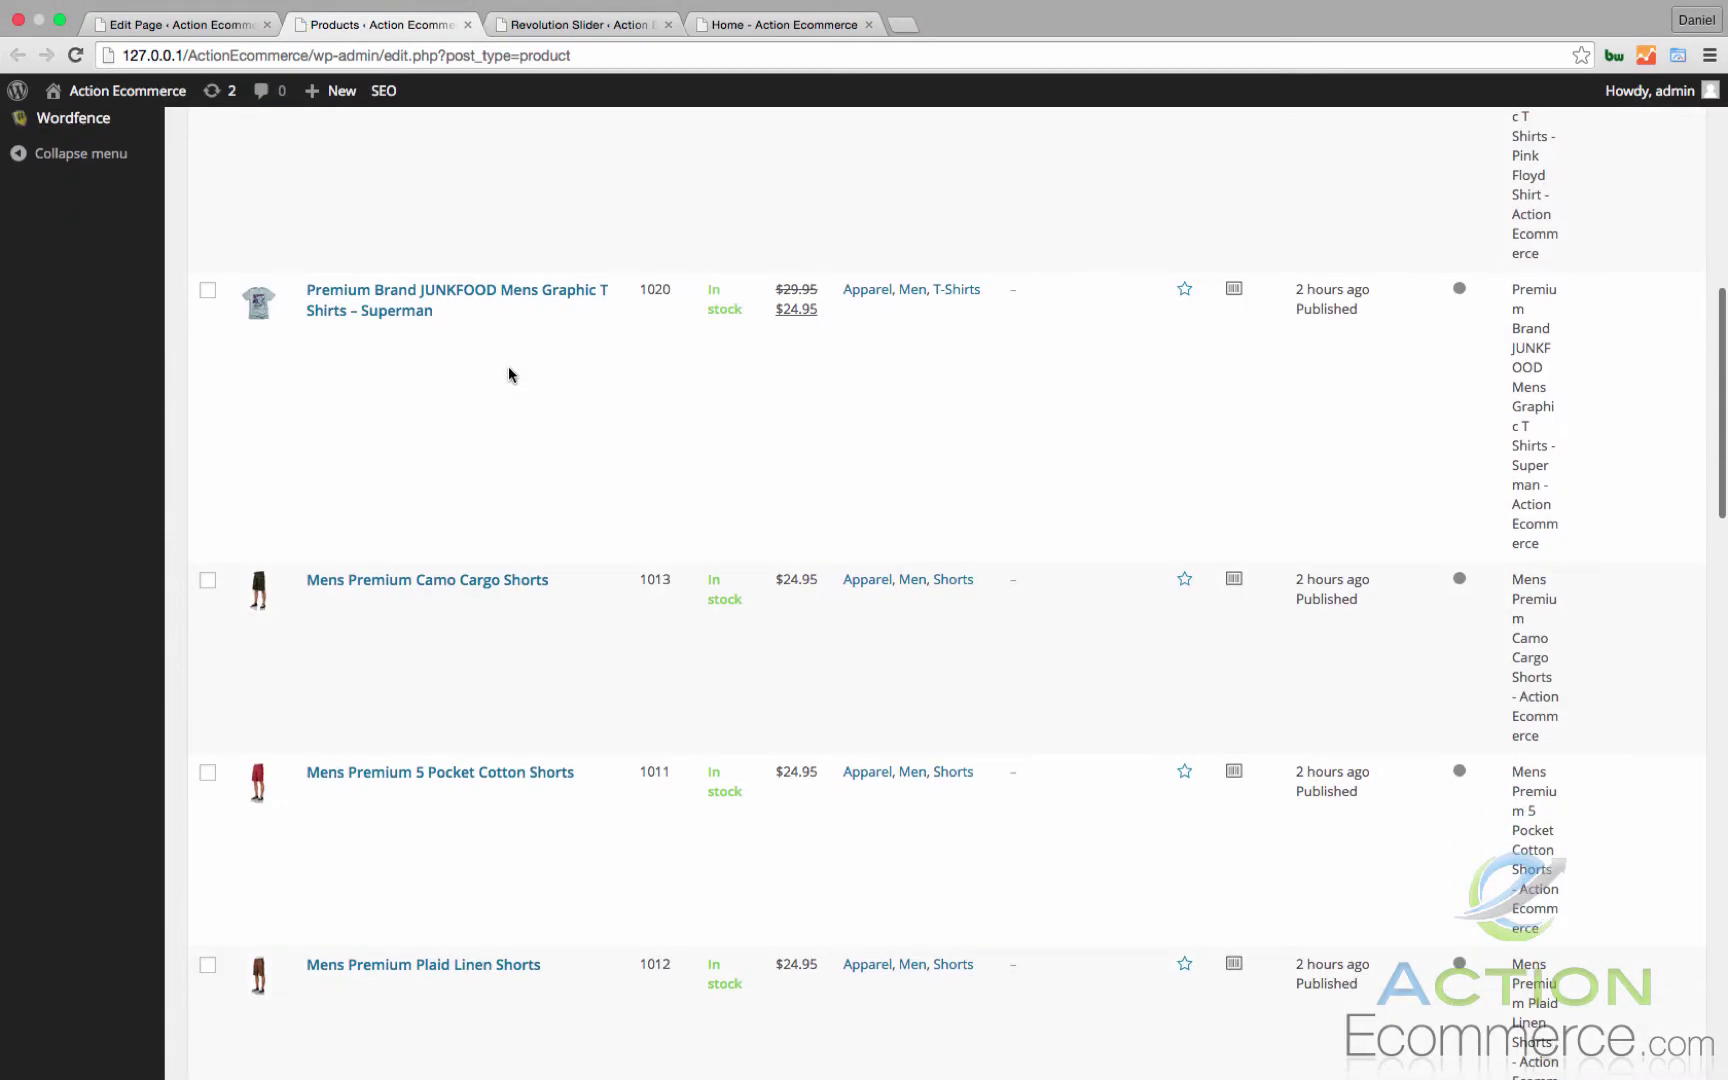
scroll(509, 374, "down", 12)
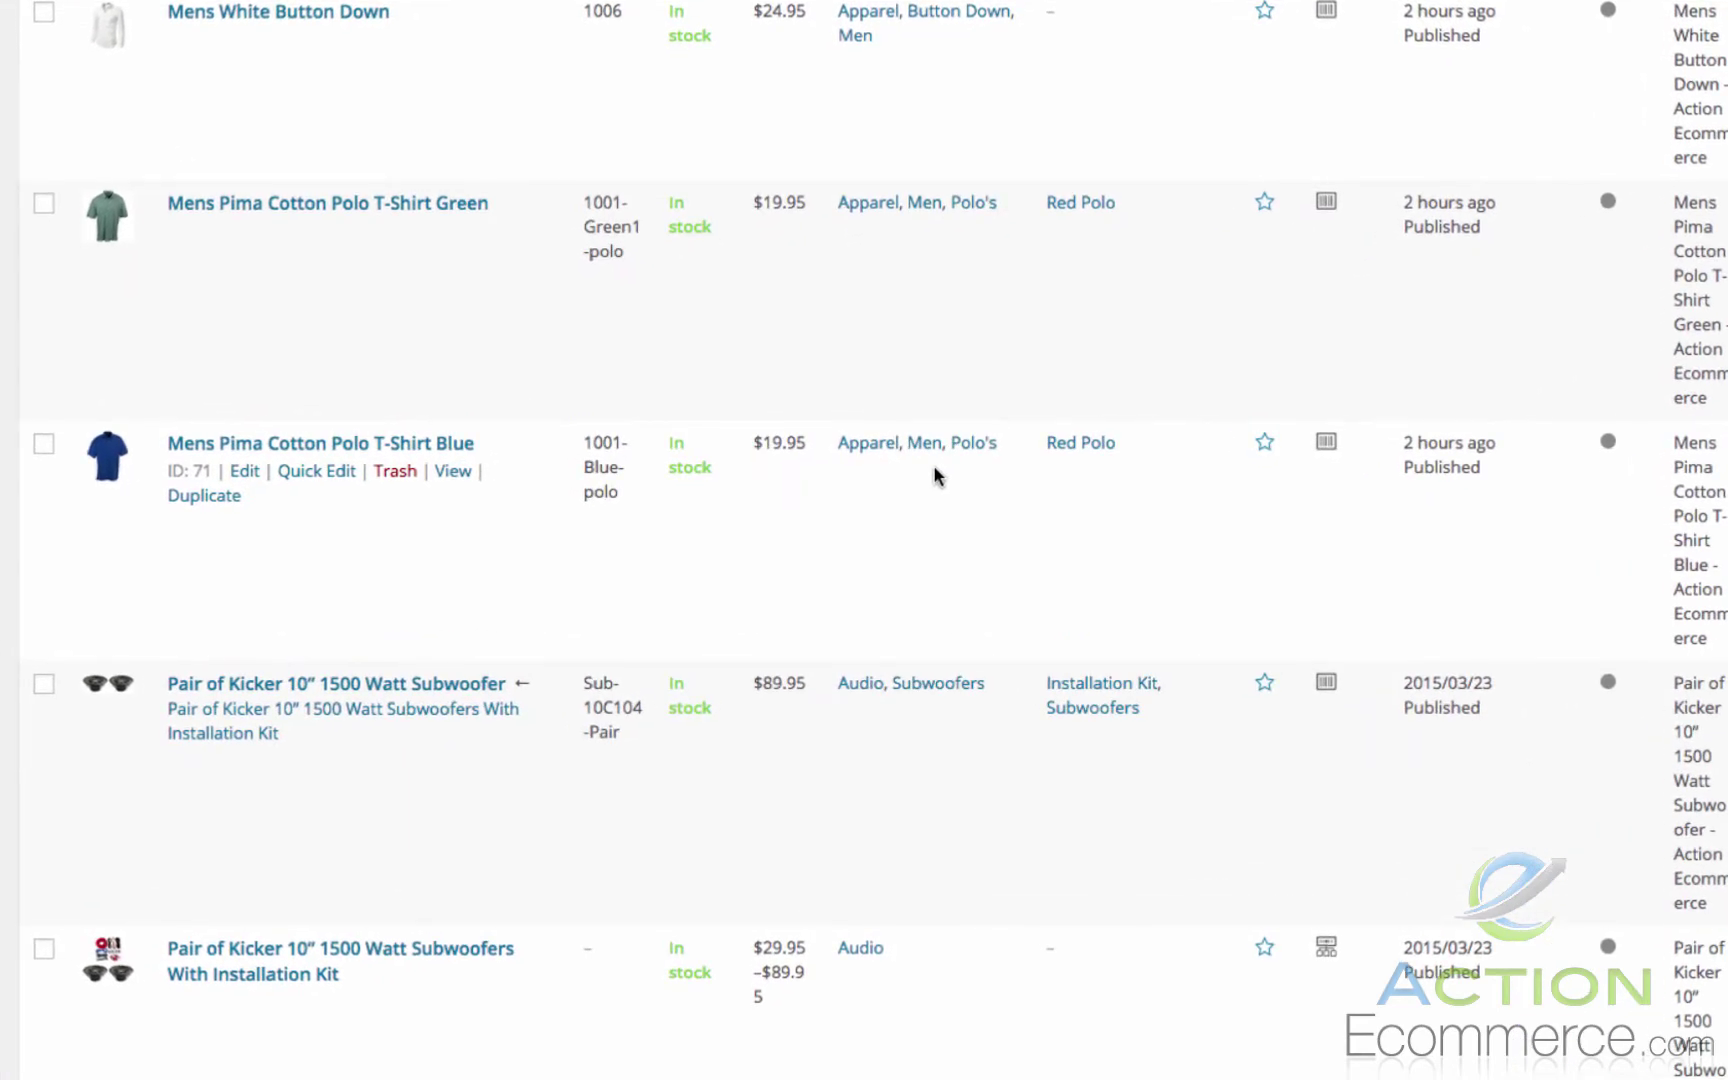
Step: Set the top Woo Carousel to the Polo's category showing 4 products, and save
left_click(200, 24)
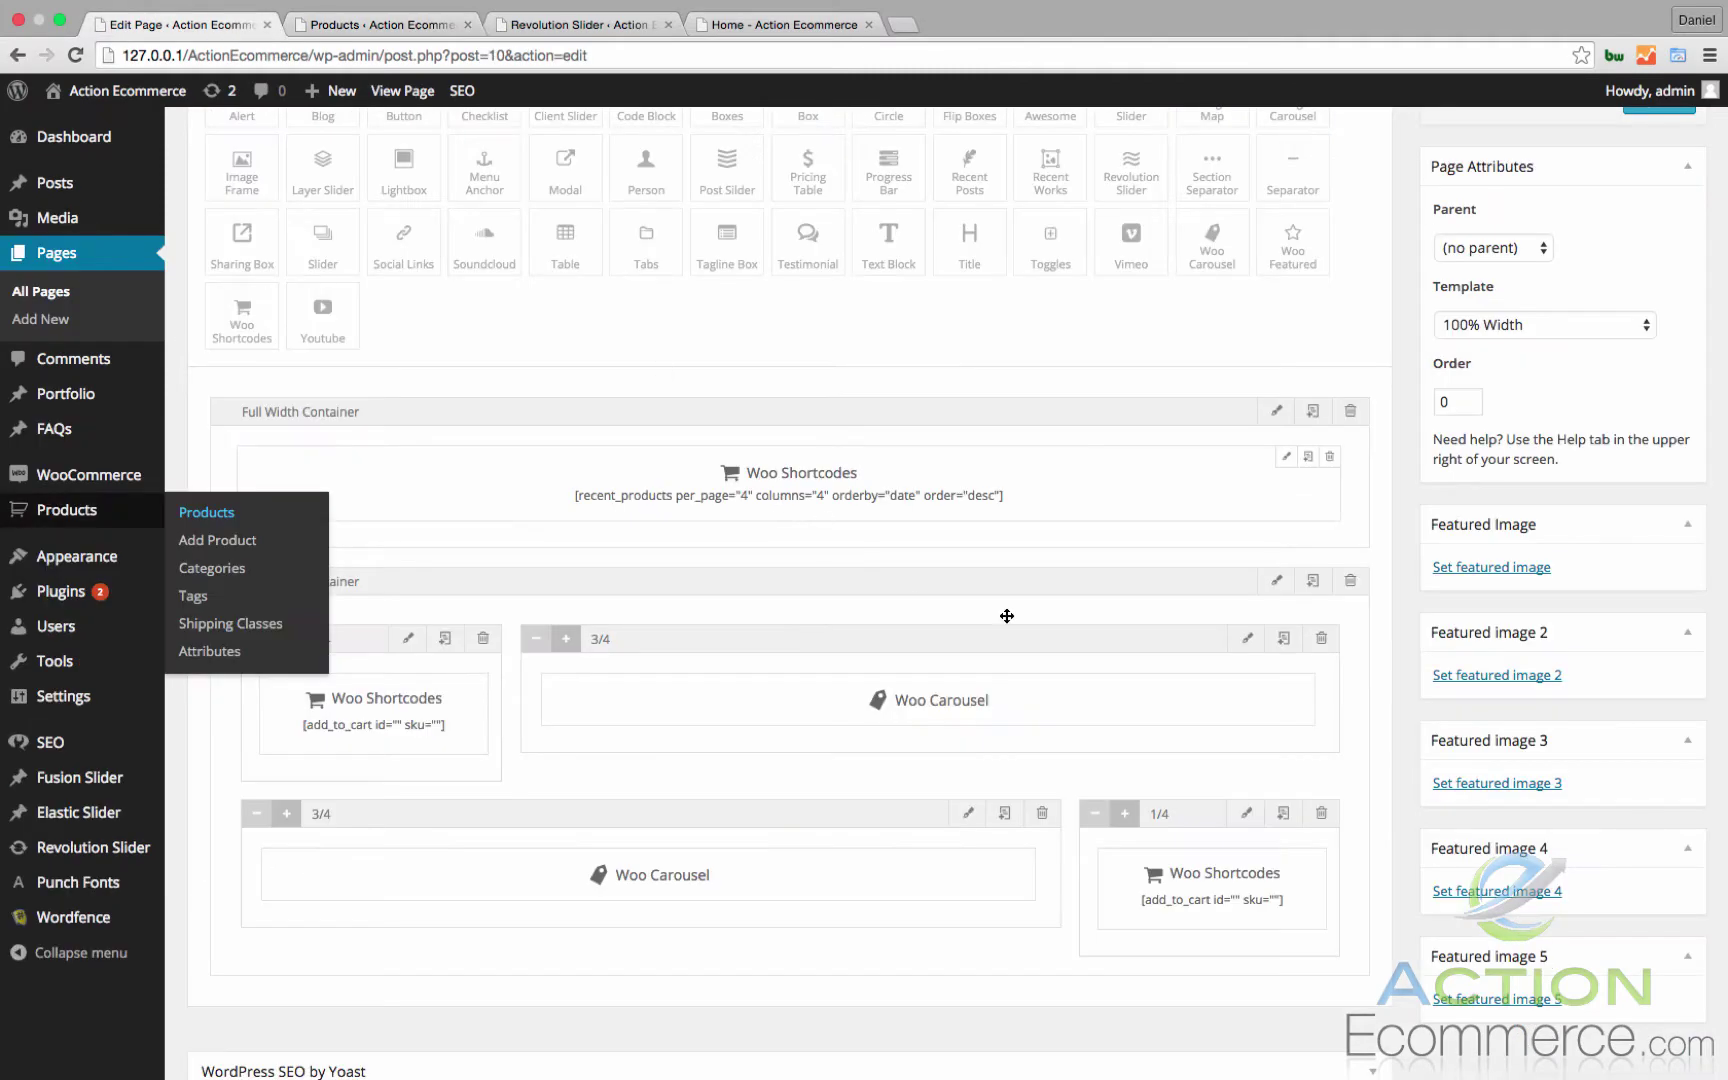
left_click(1262, 681)
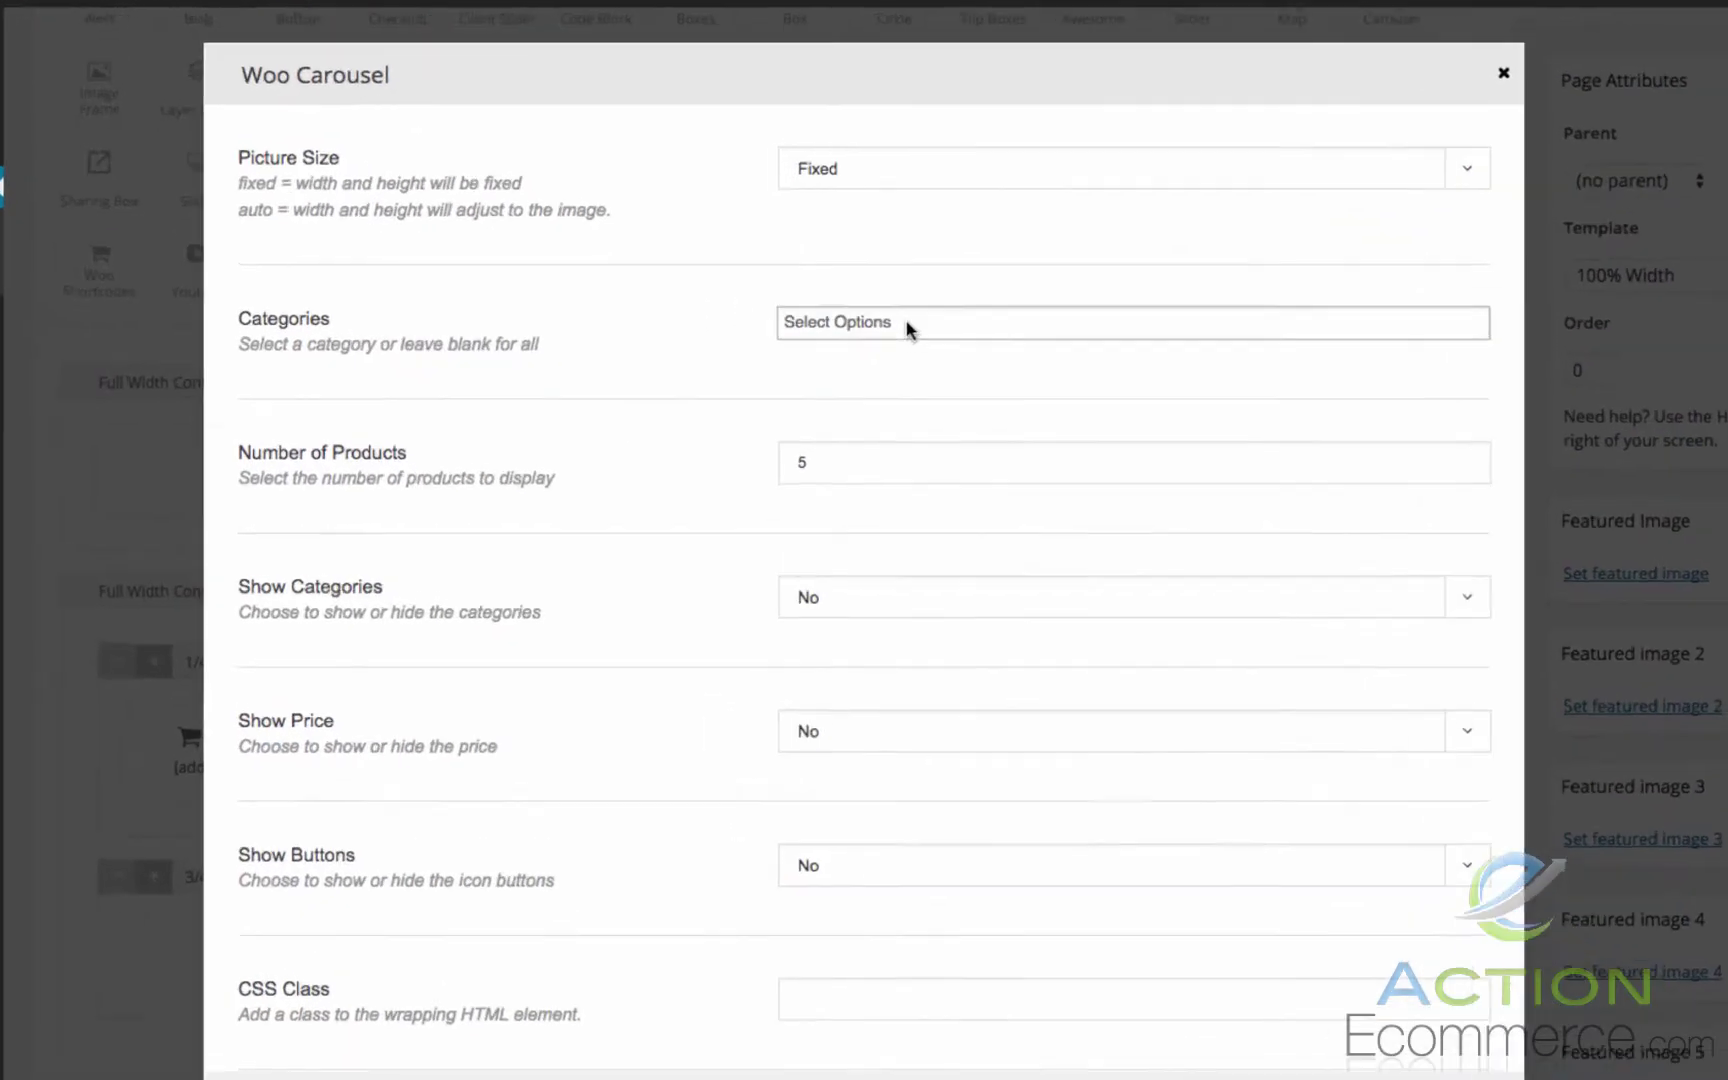
left_click(900, 364)
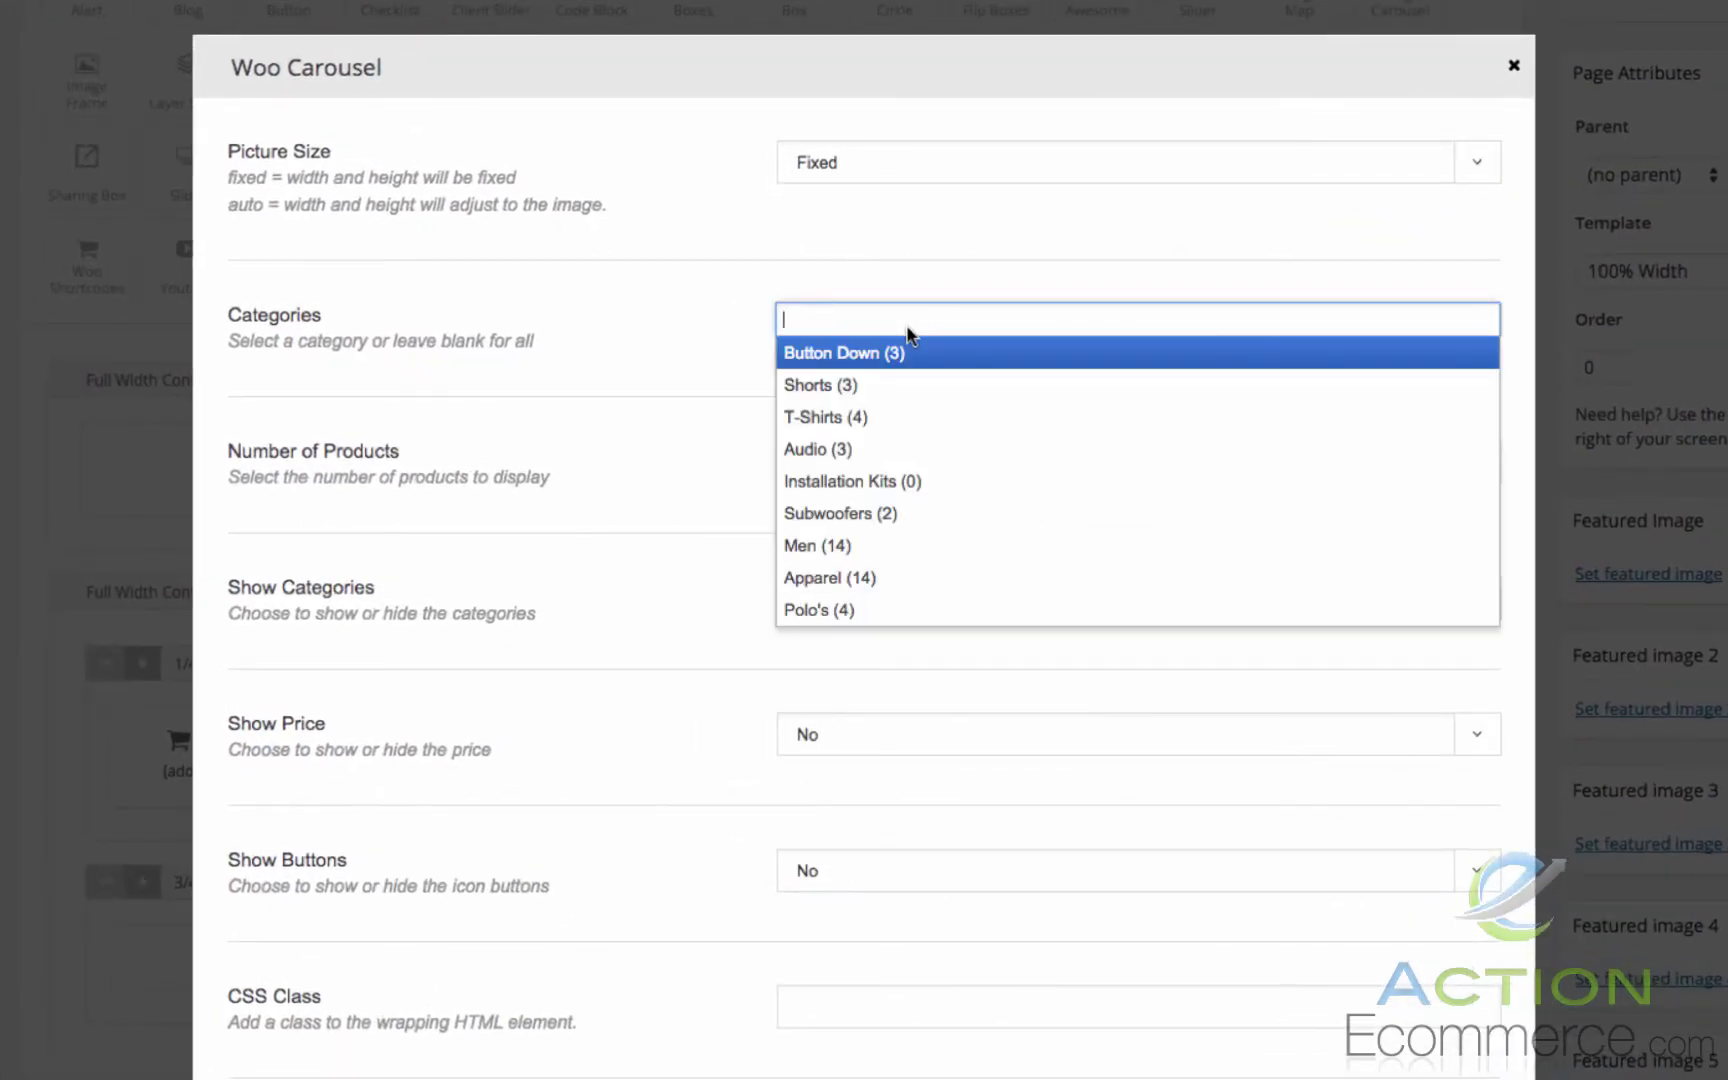
left_click(912, 608)
left_click(838, 463)
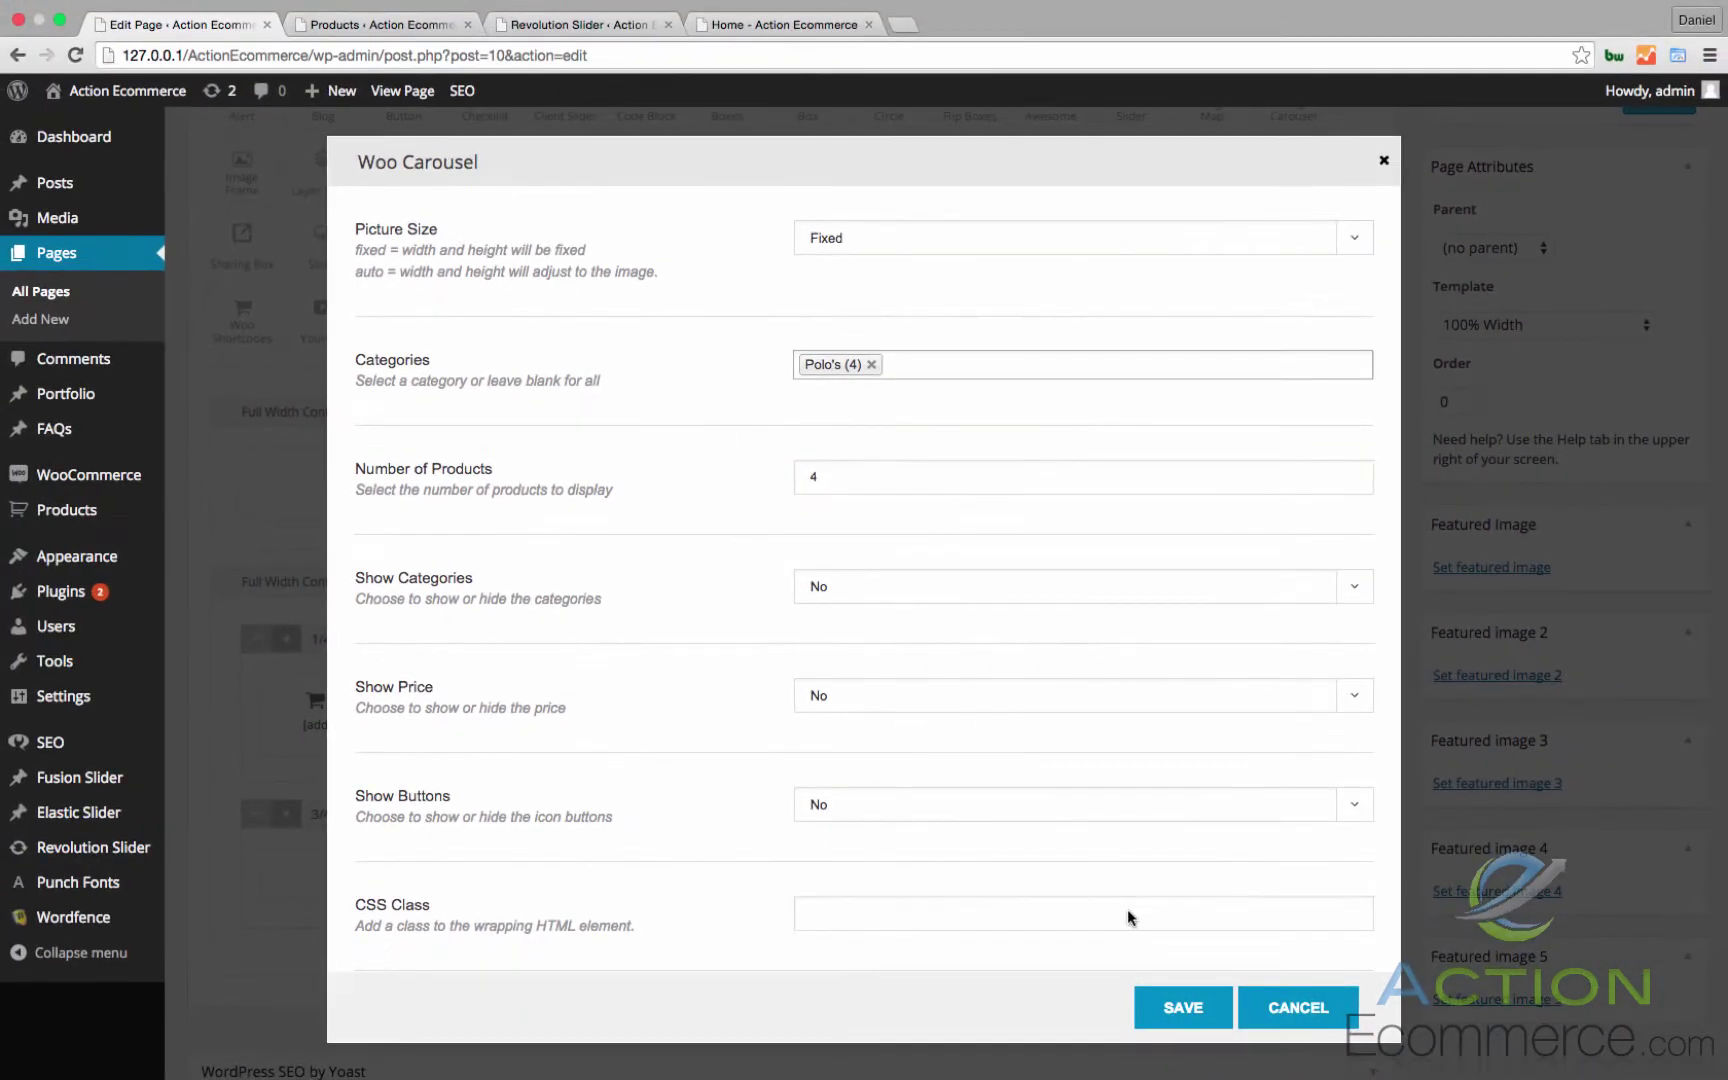
left_click(1178, 1003)
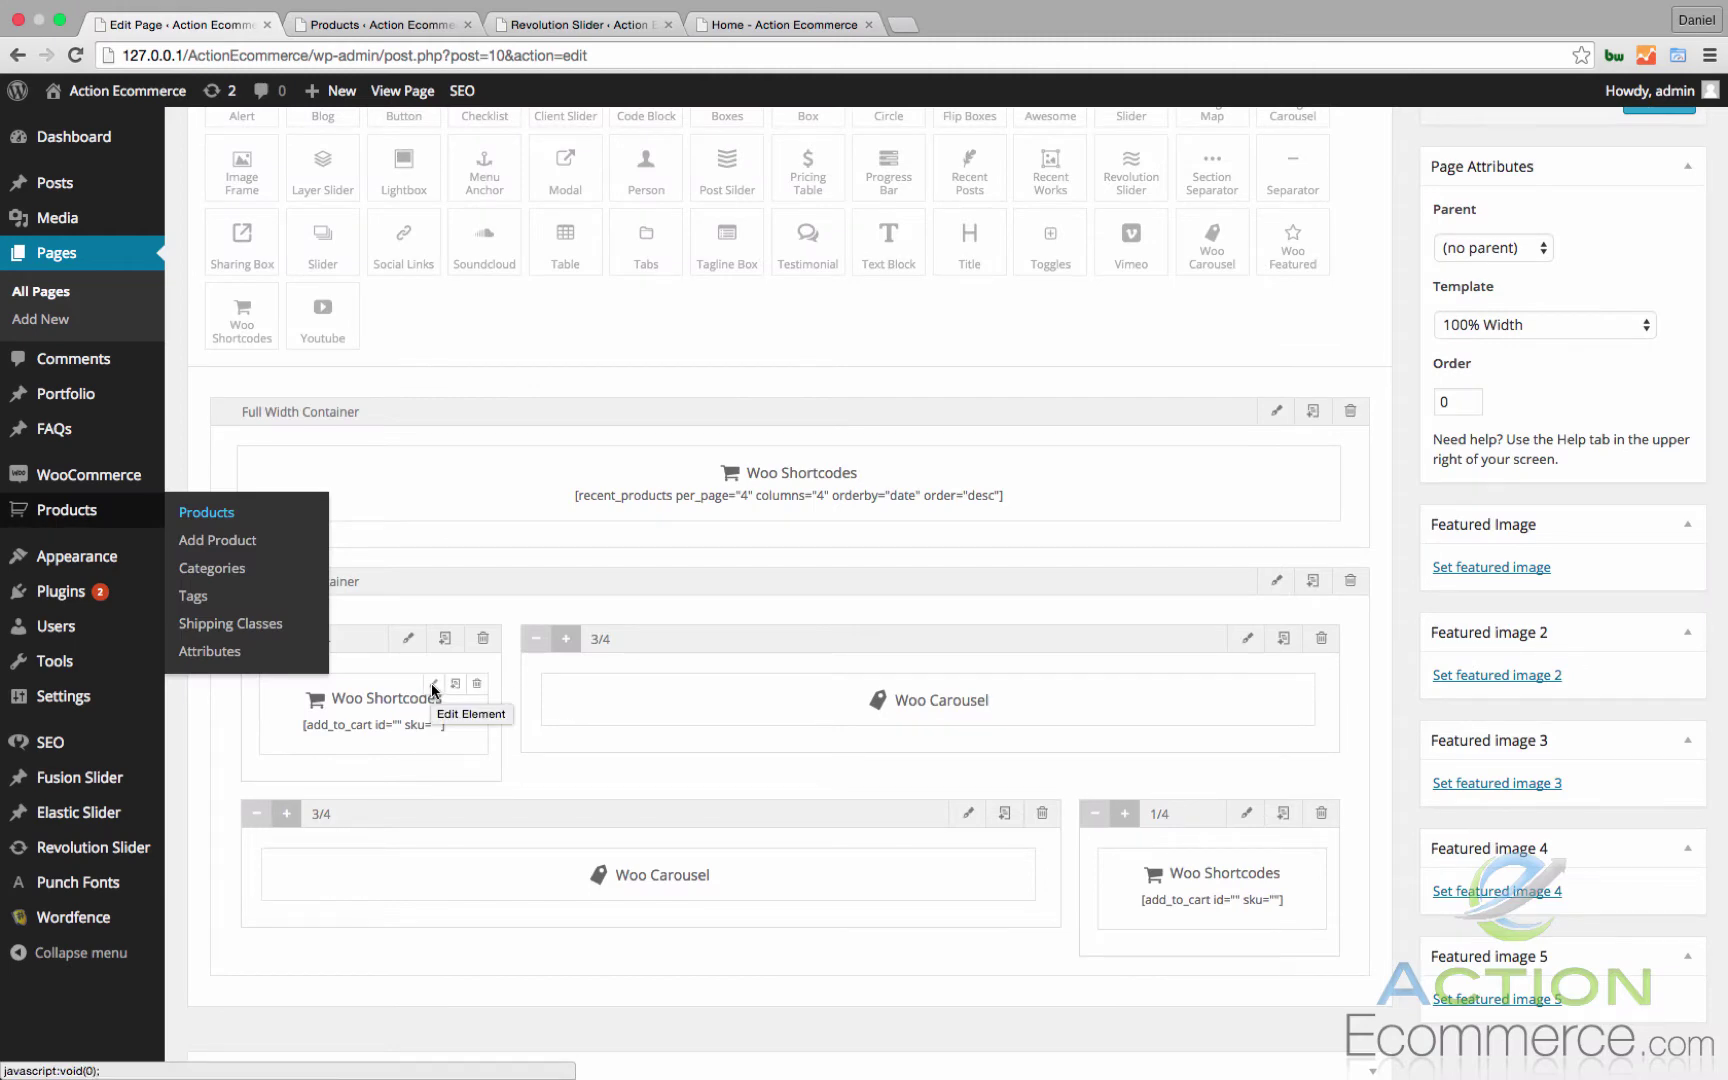
Step: Look up the product ID and set the quarter-width add-to-cart shortcode to id 78, then save
left_click(433, 686)
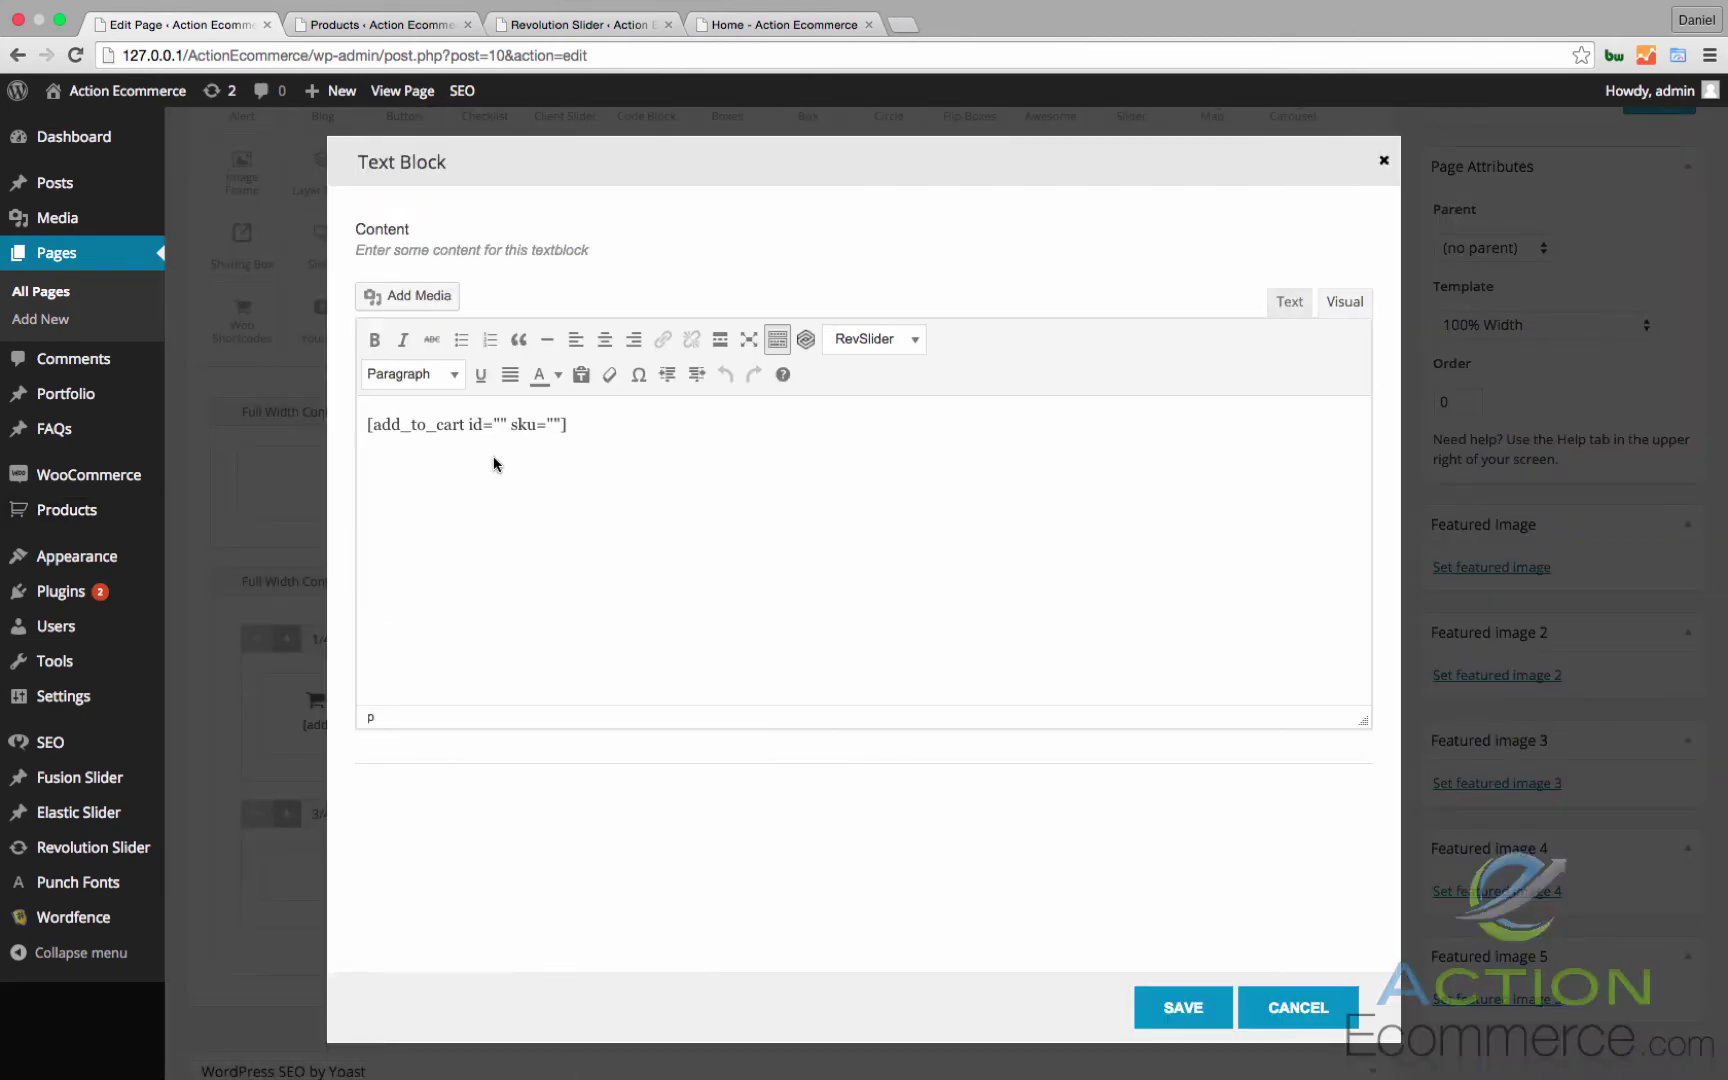
left_click(430, 21)
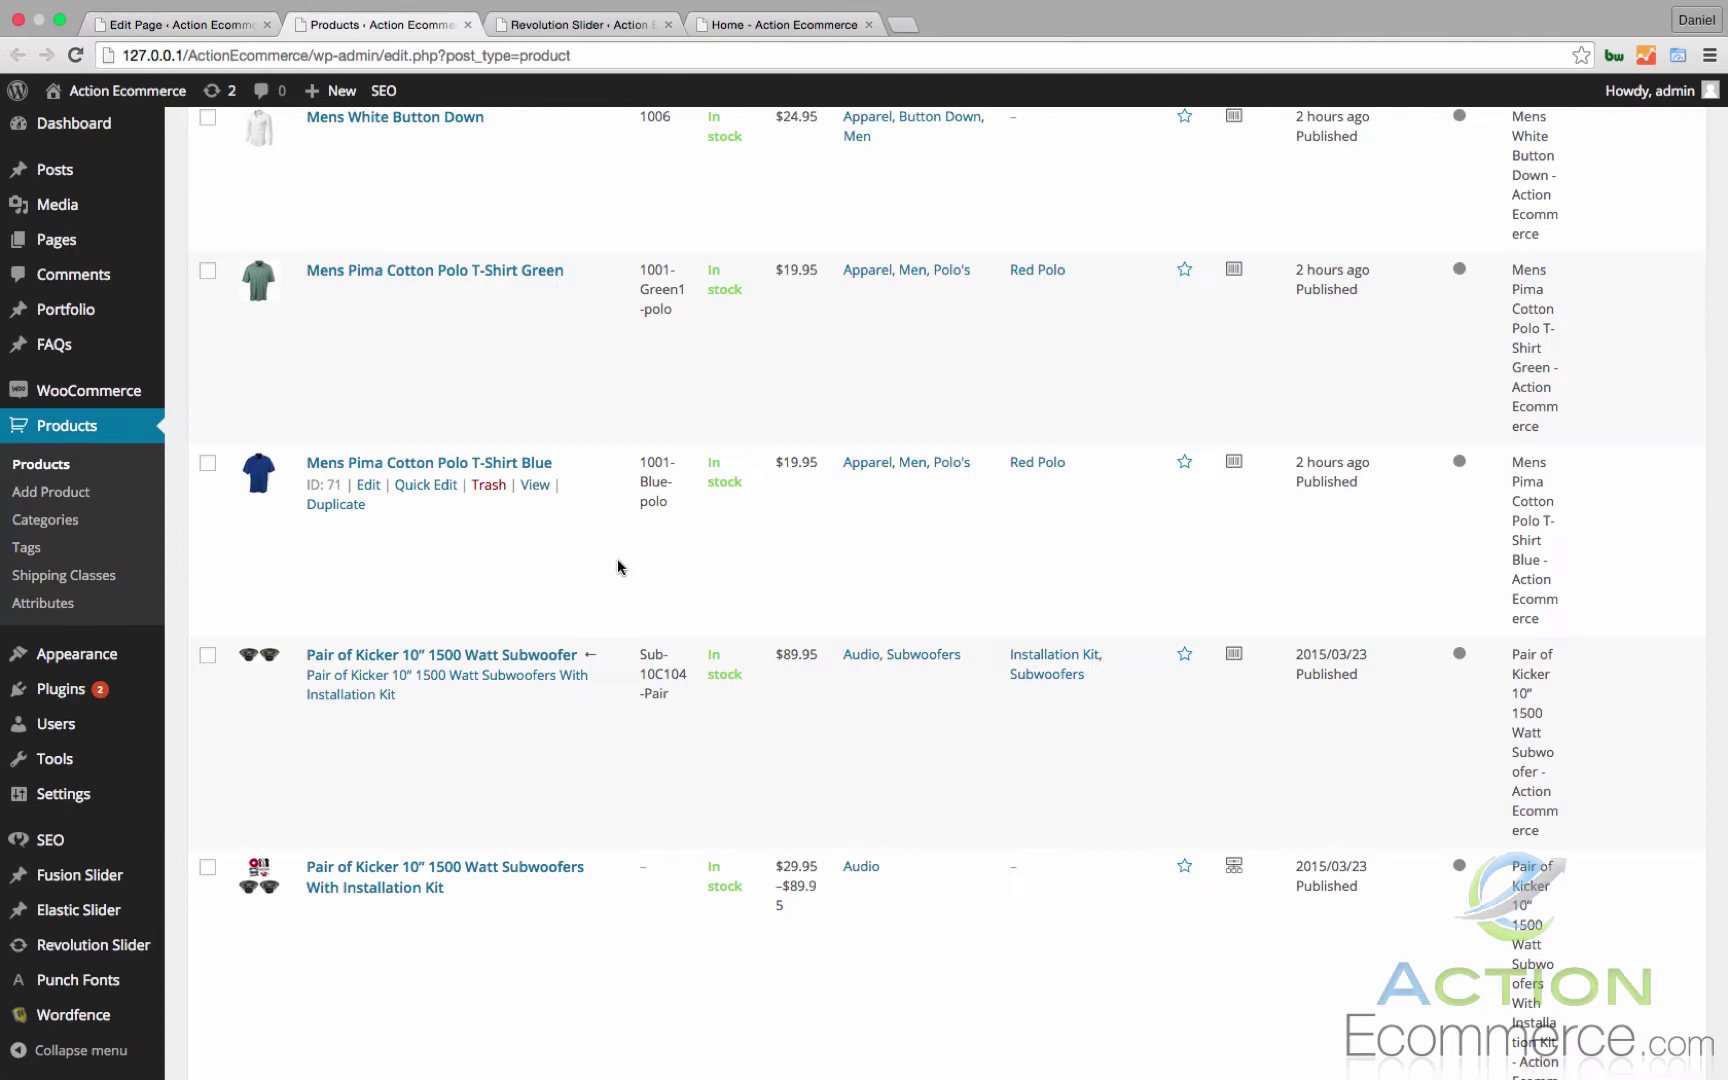
scroll(617, 562, "up", 3)
scroll(617, 566, "up", 3)
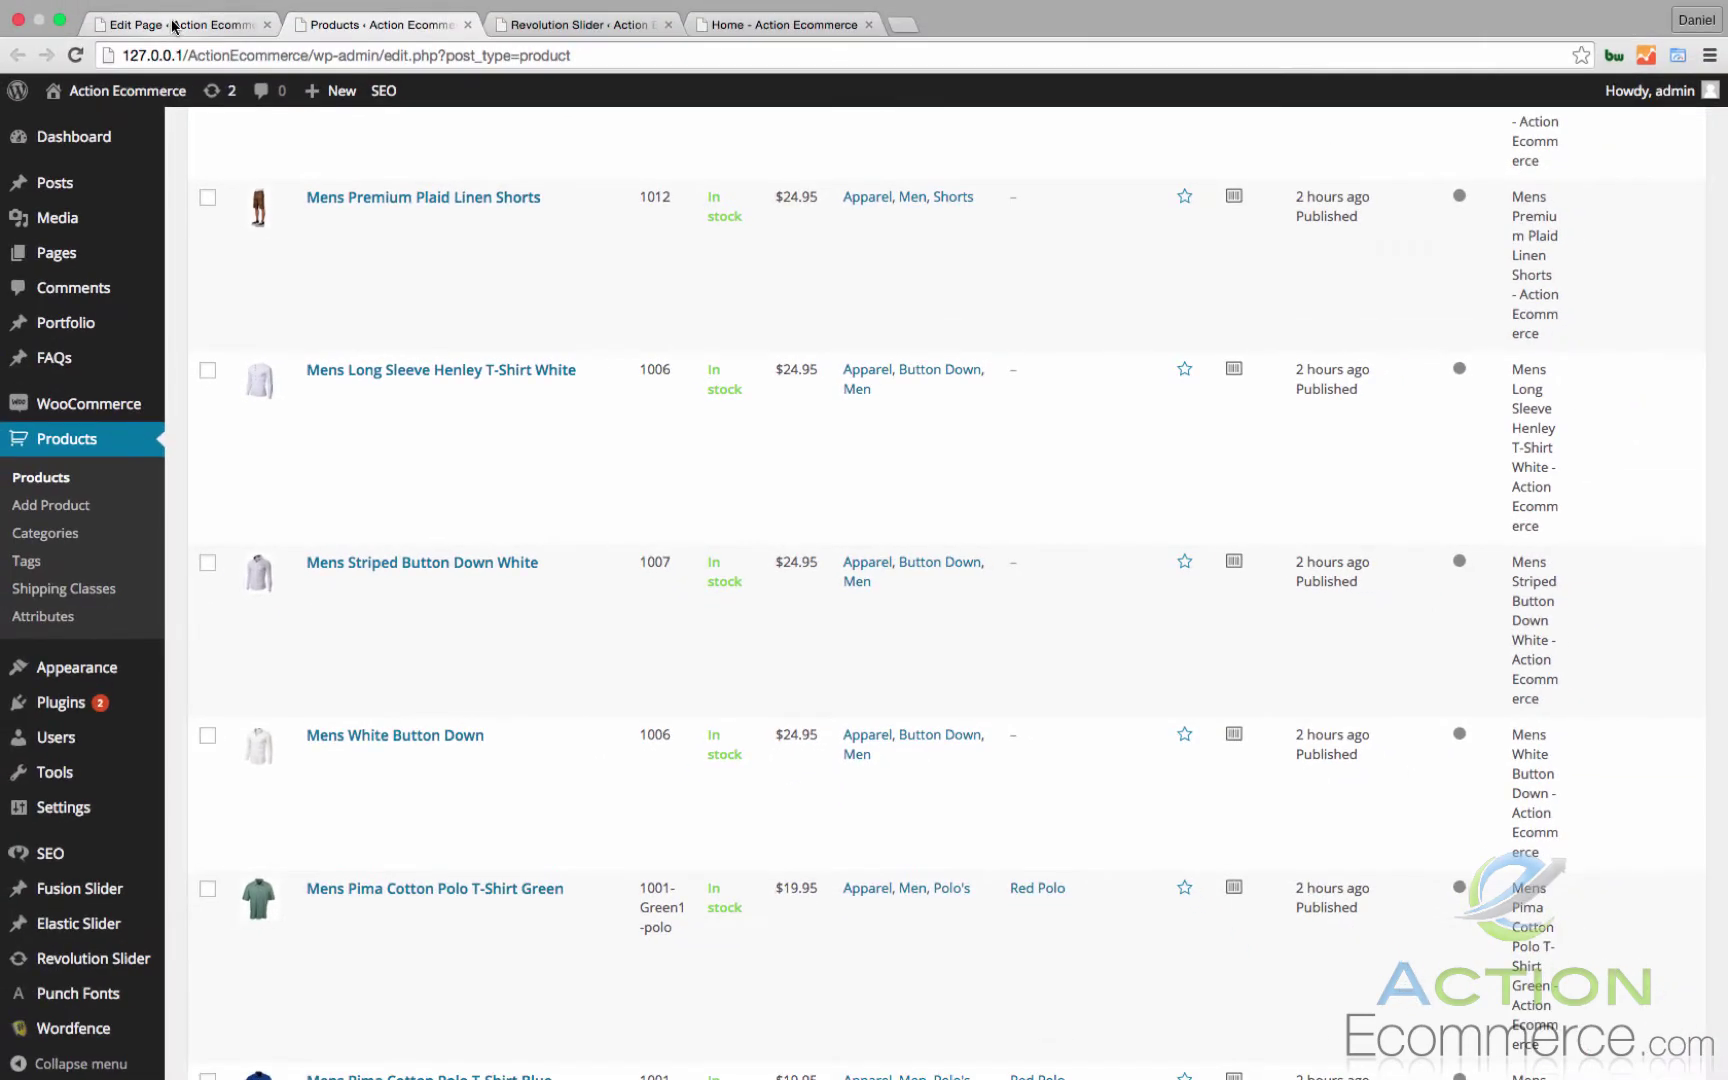
left_click(173, 26)
type("78")
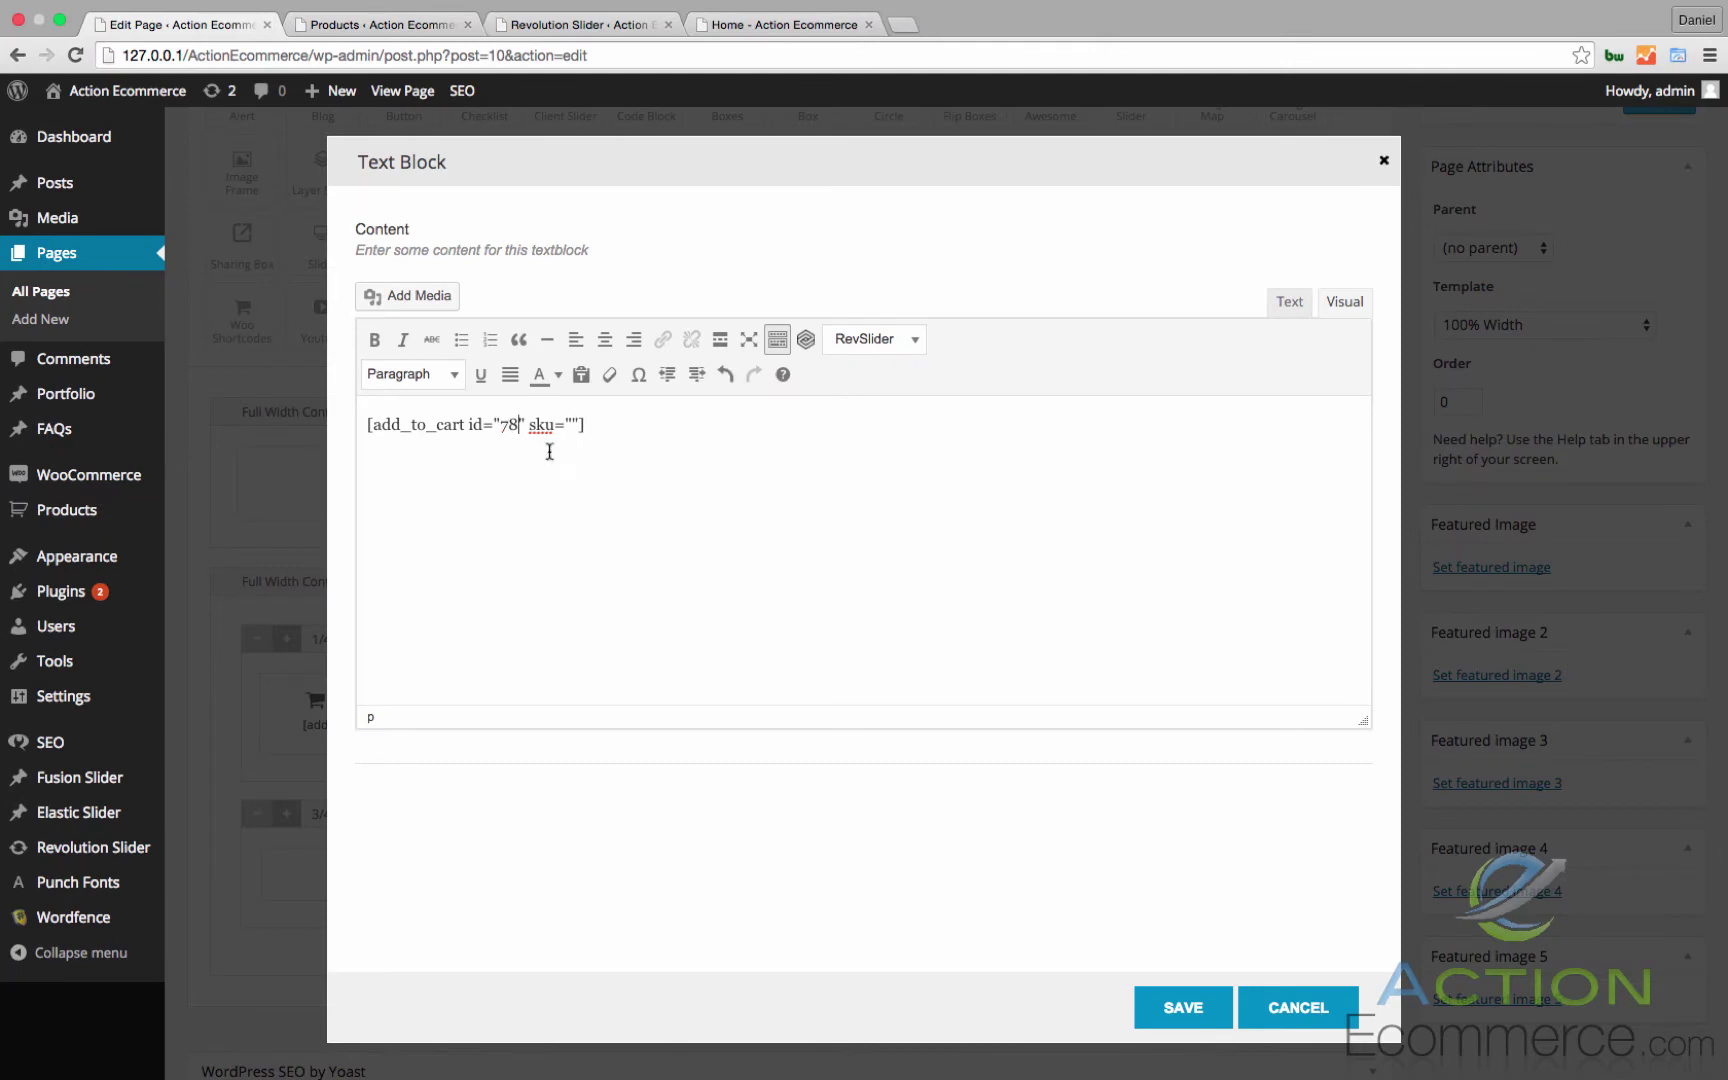
left_click(1180, 1005)
scroll(932, 699, "down", 3)
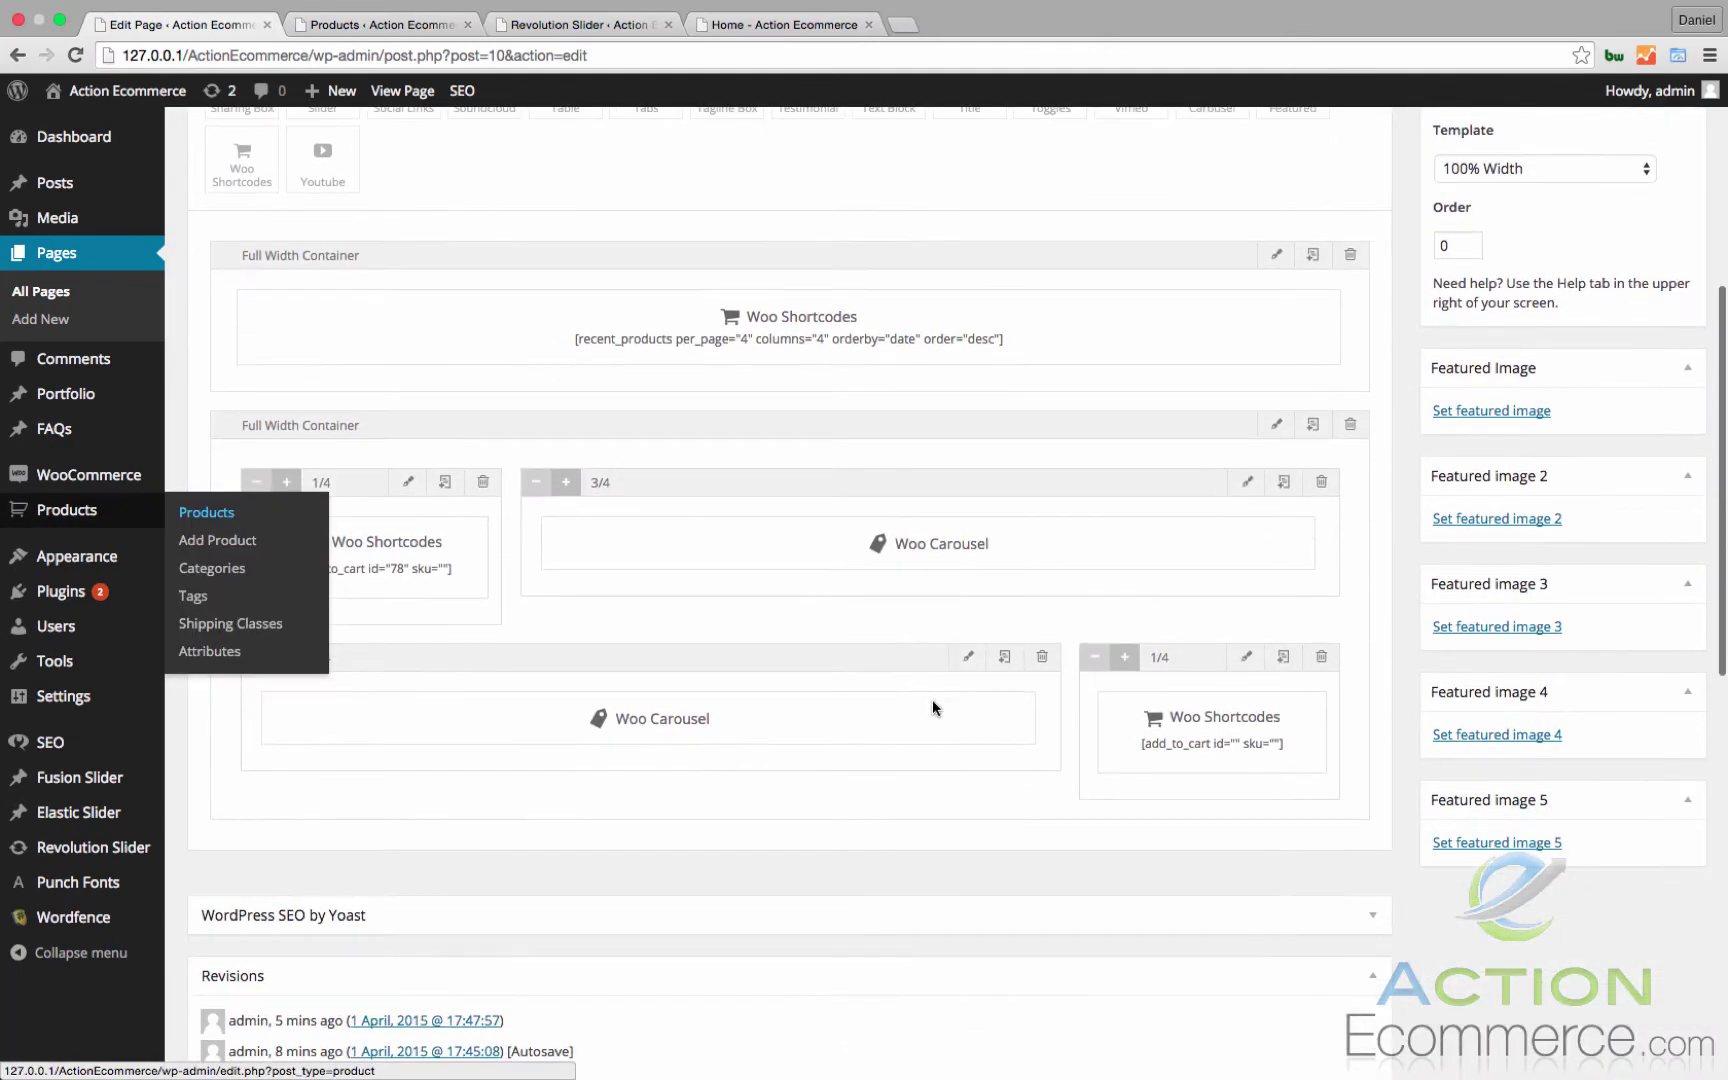
mouse_move(978, 705)
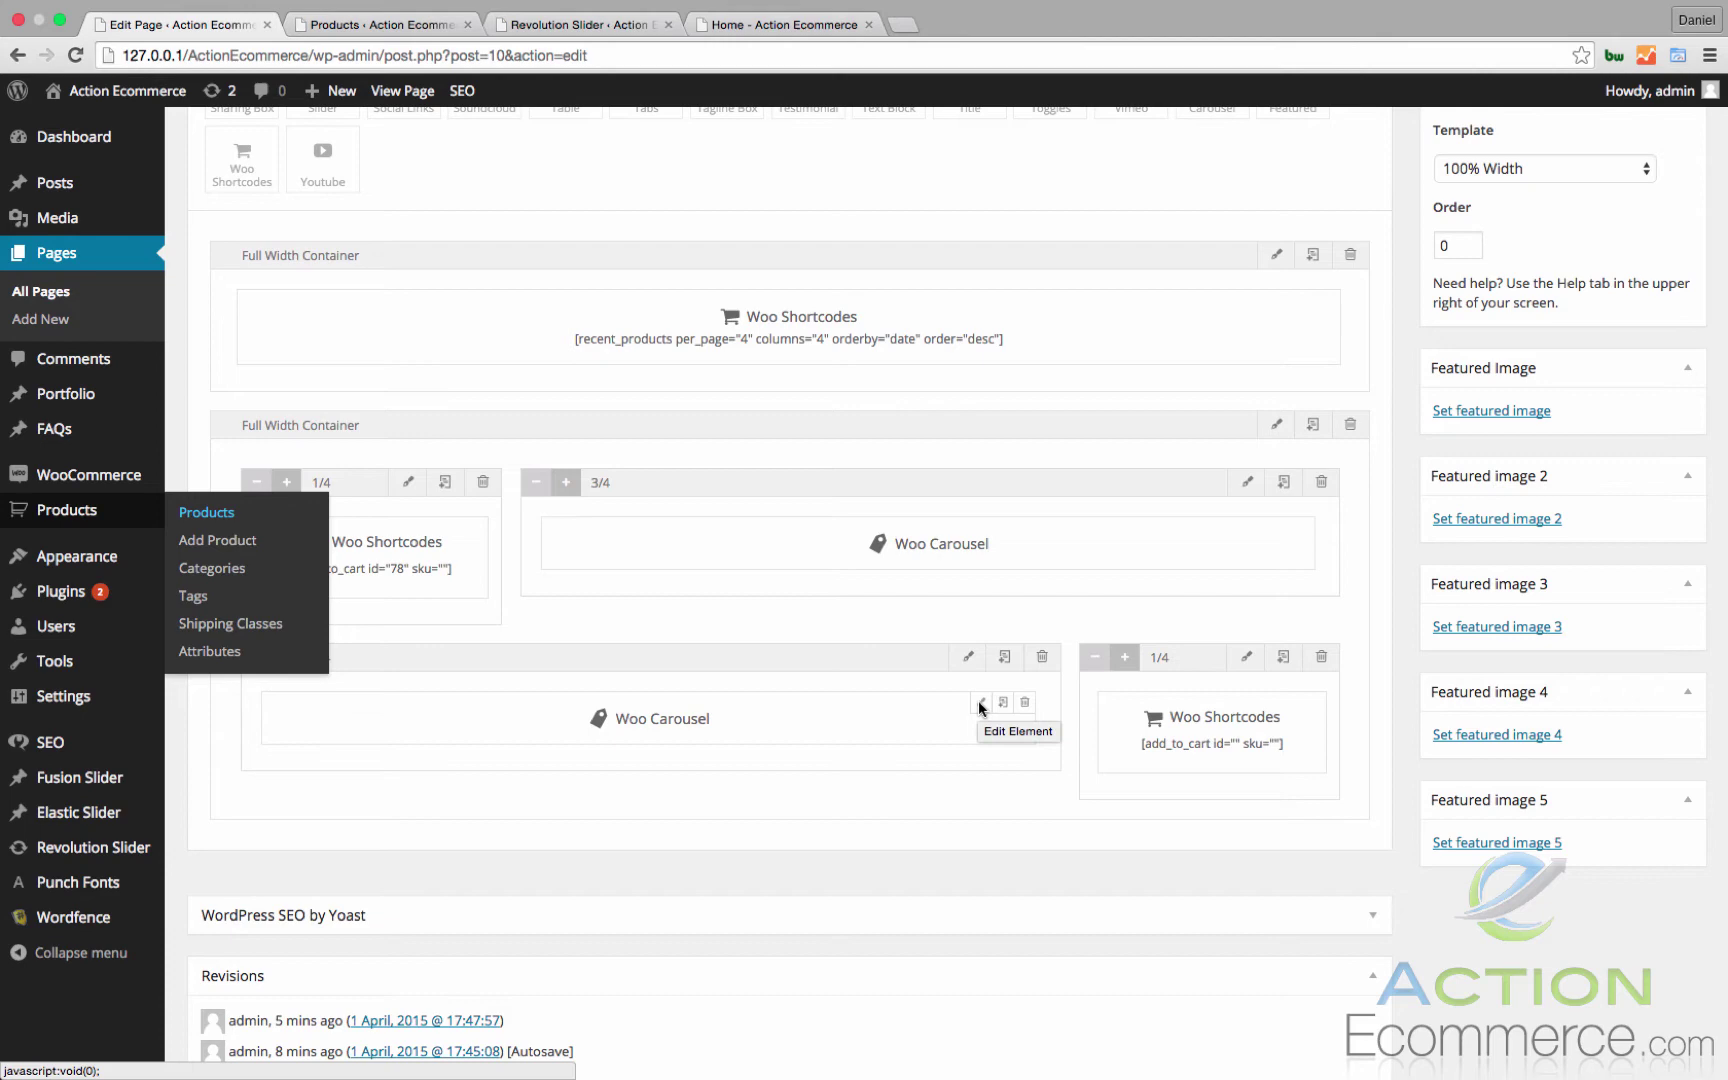
Step: Set the lower Woo Carousel to the Shorts category with 3 products, and save
left_click(978, 705)
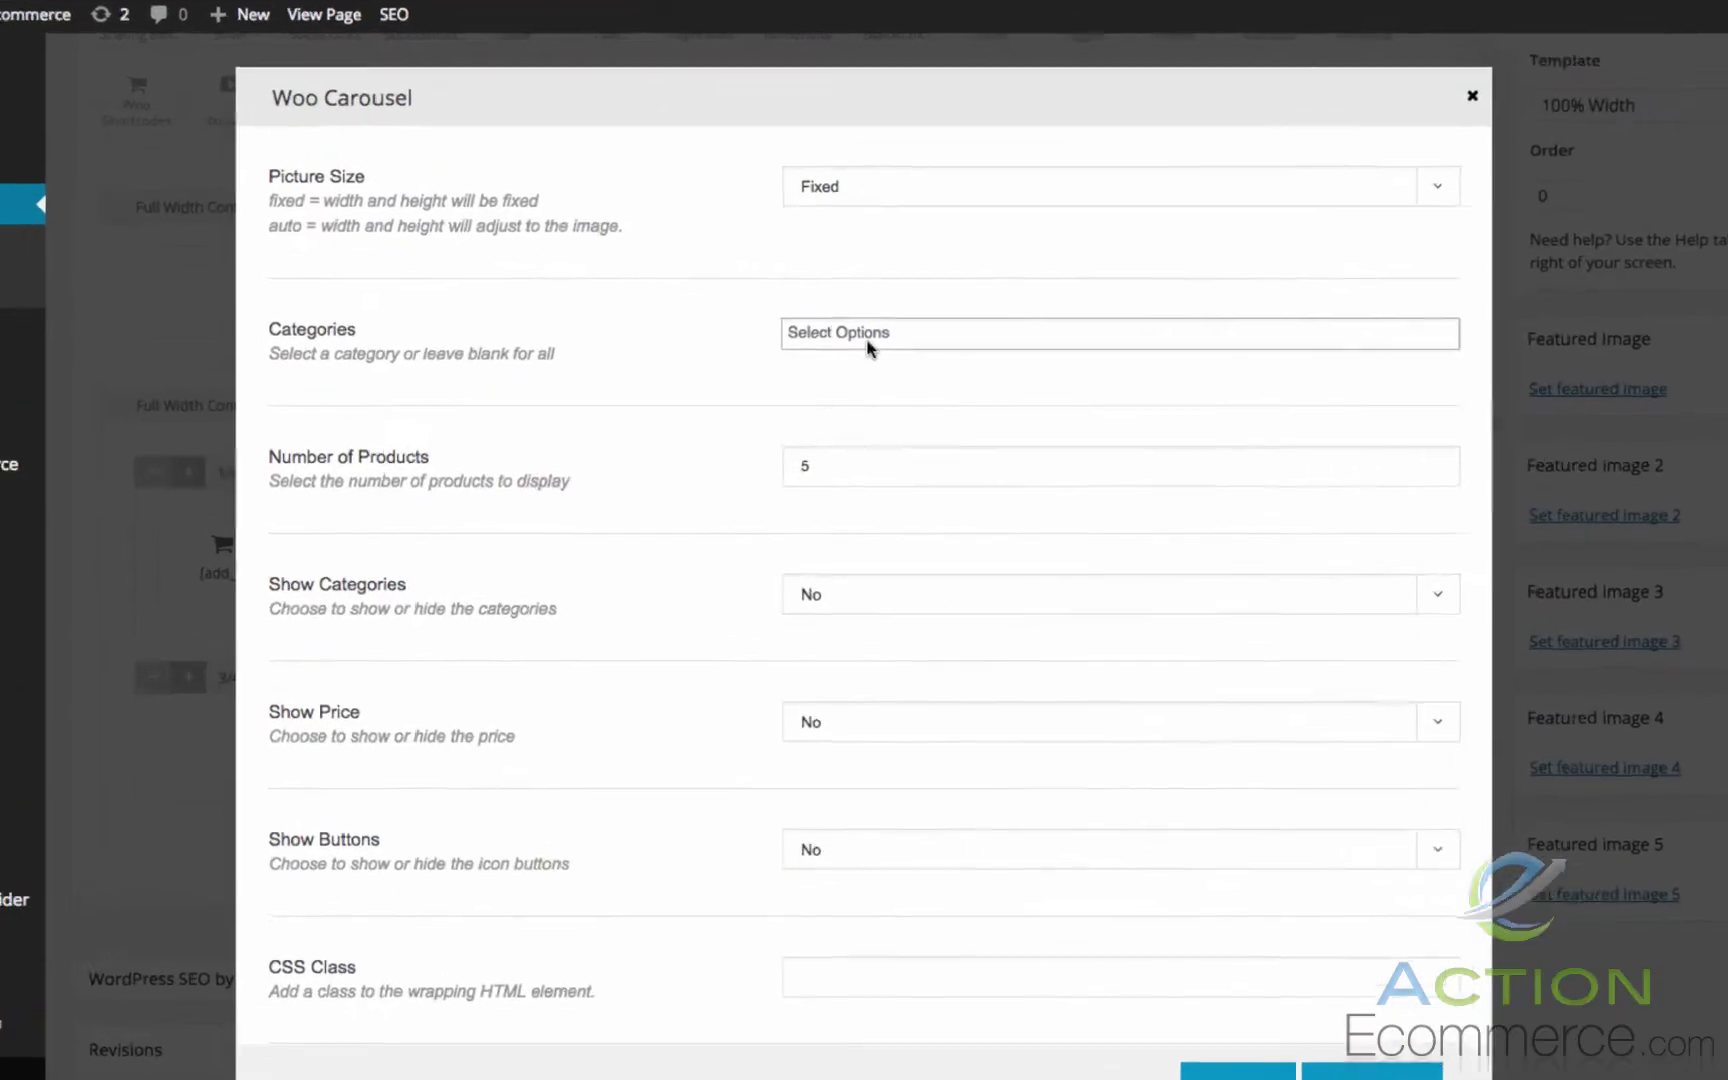
left_click(880, 368)
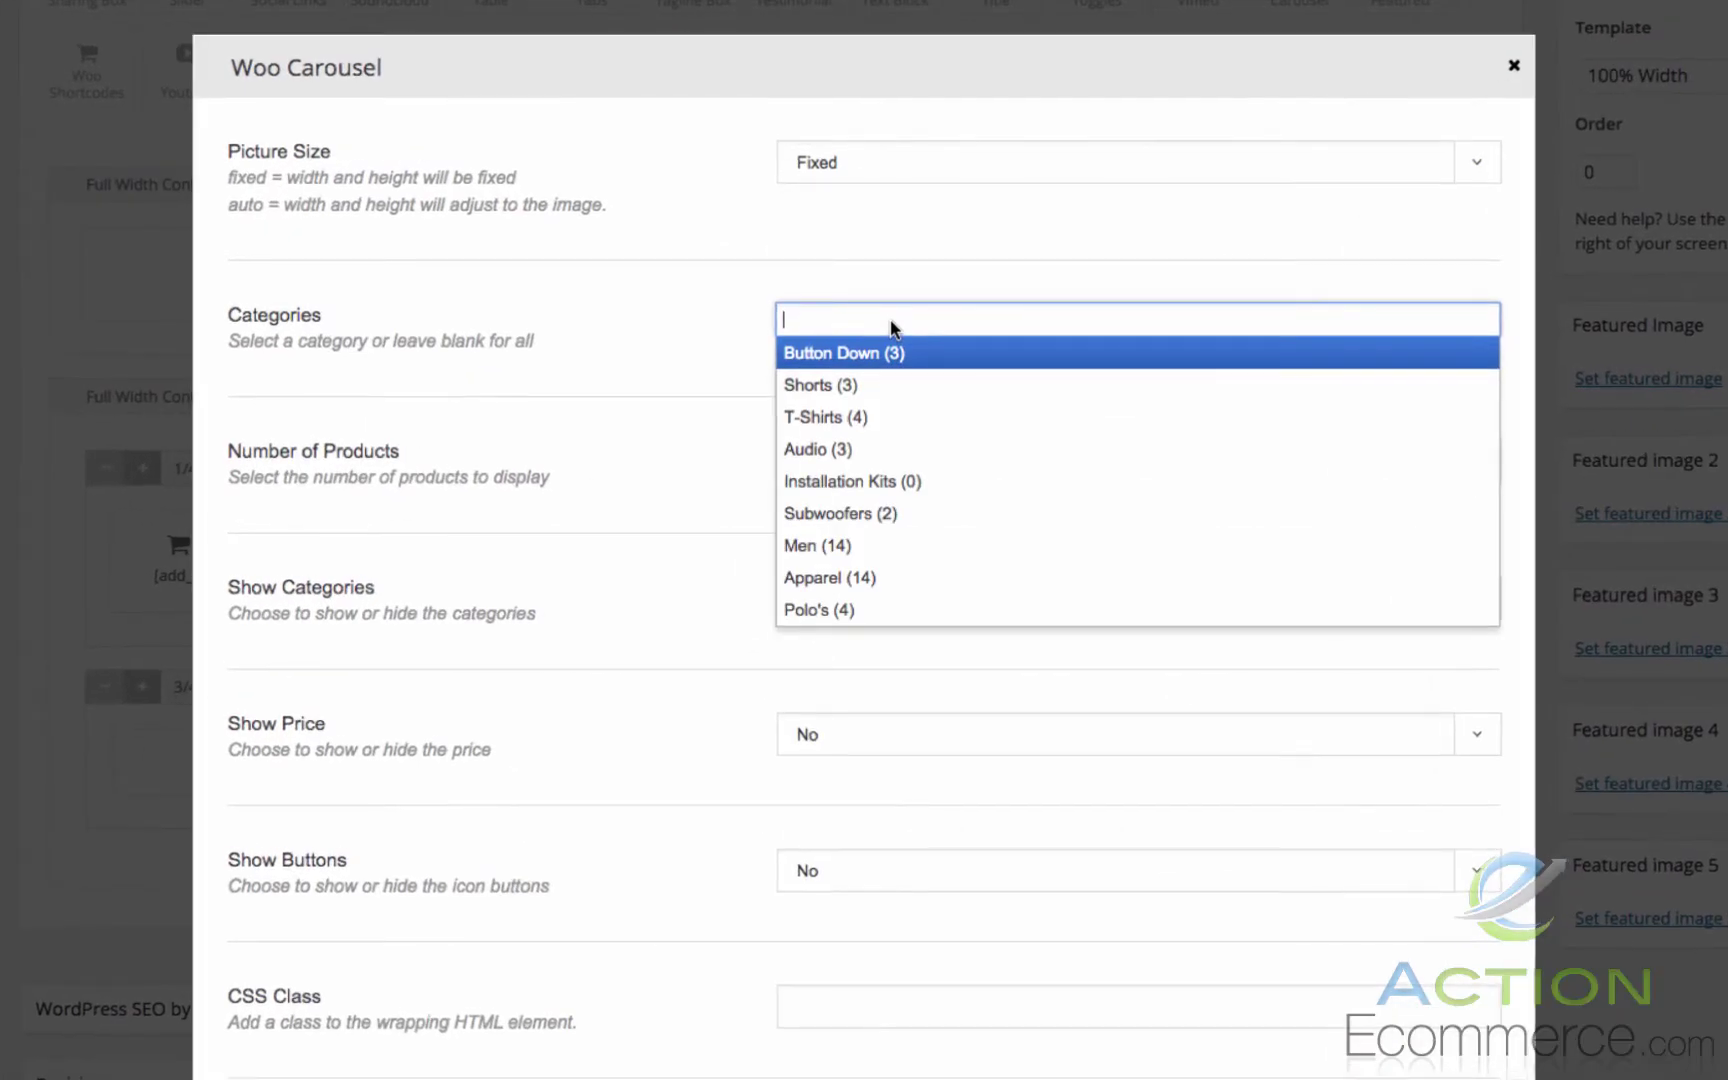
left_click(883, 380)
left_click(825, 464)
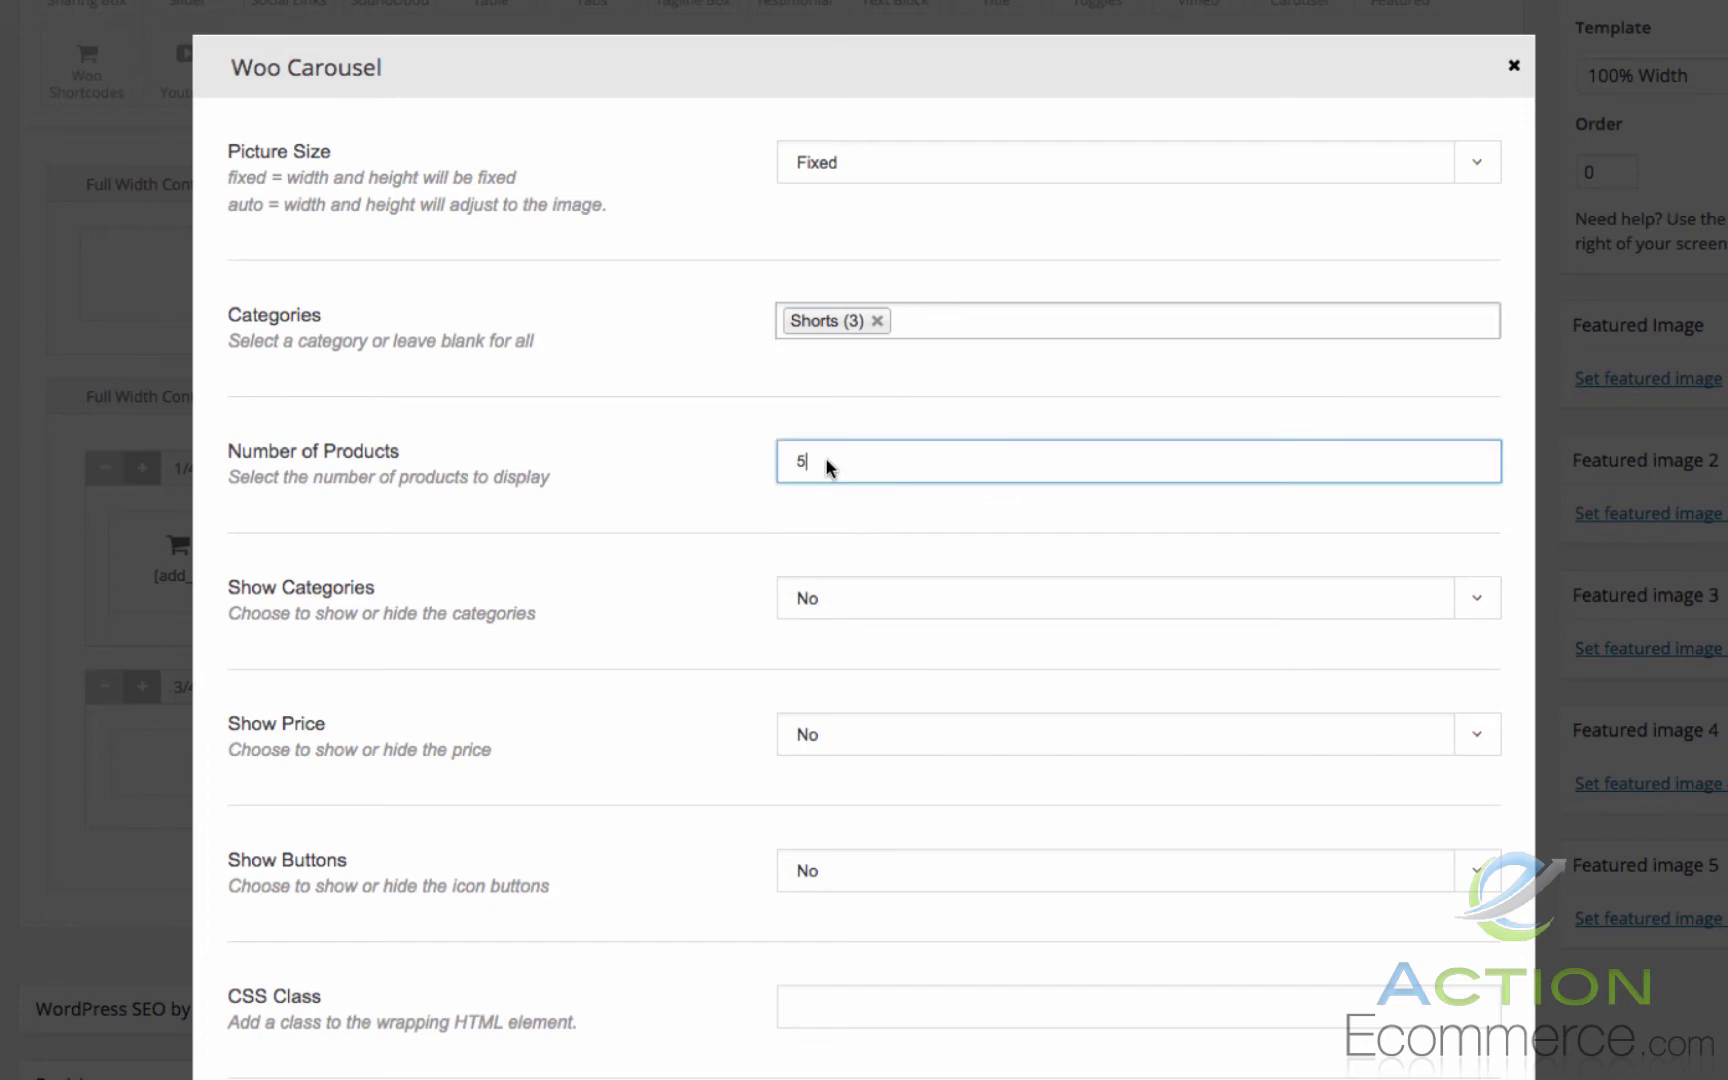
key("BackSpace")
type("3")
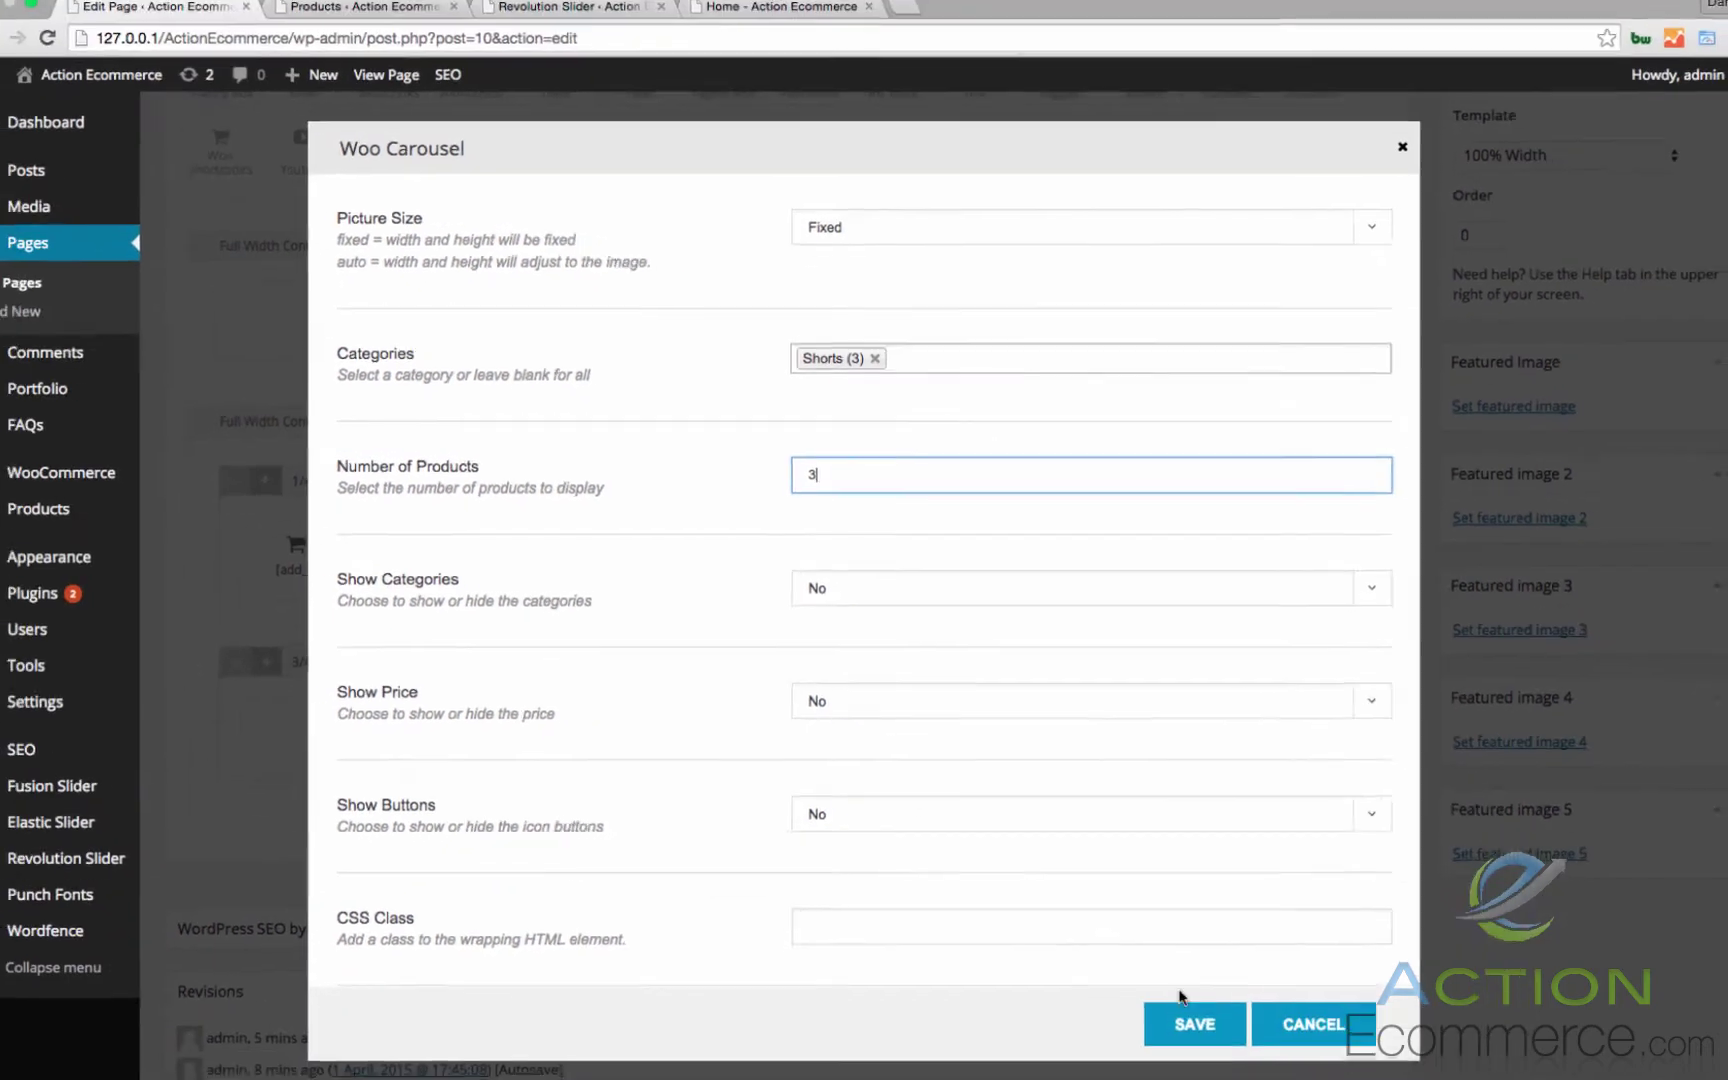
left_click(1177, 1011)
scroll(1030, 800, "down", 2)
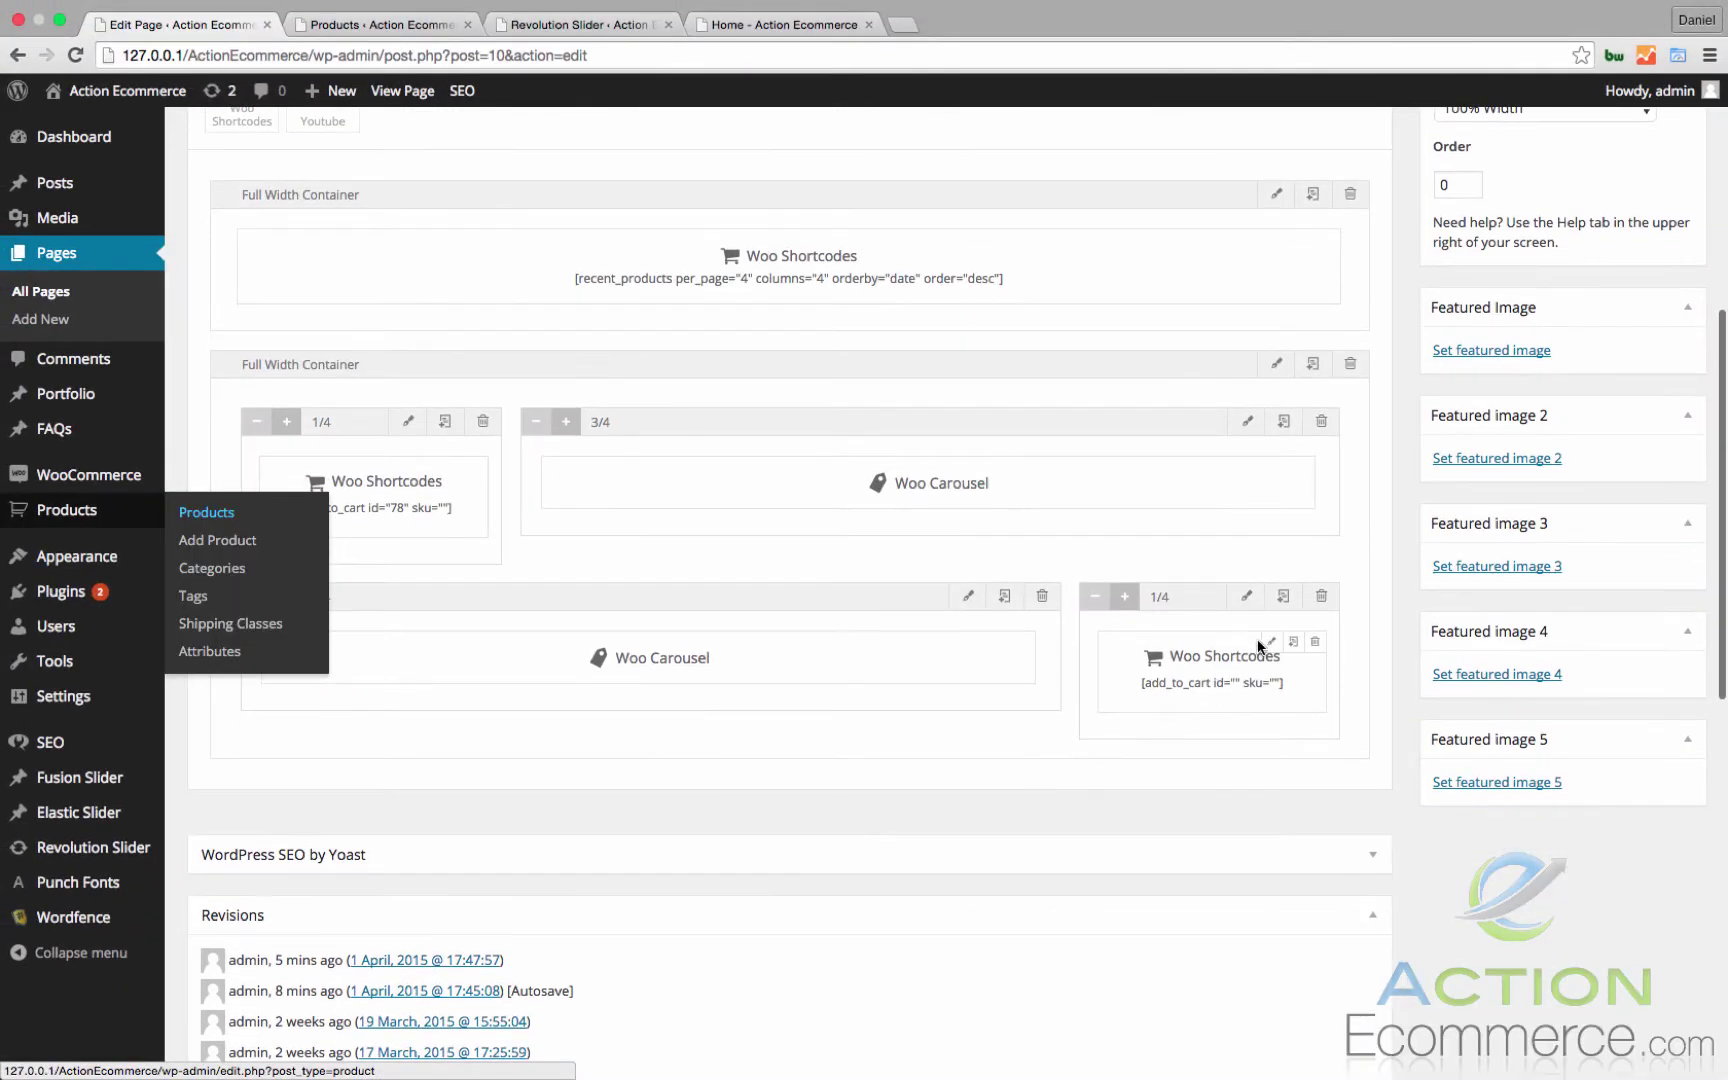
Step: Set the adjacent add-to-cart shortcode's product id to 76 and save
left_click(1270, 643)
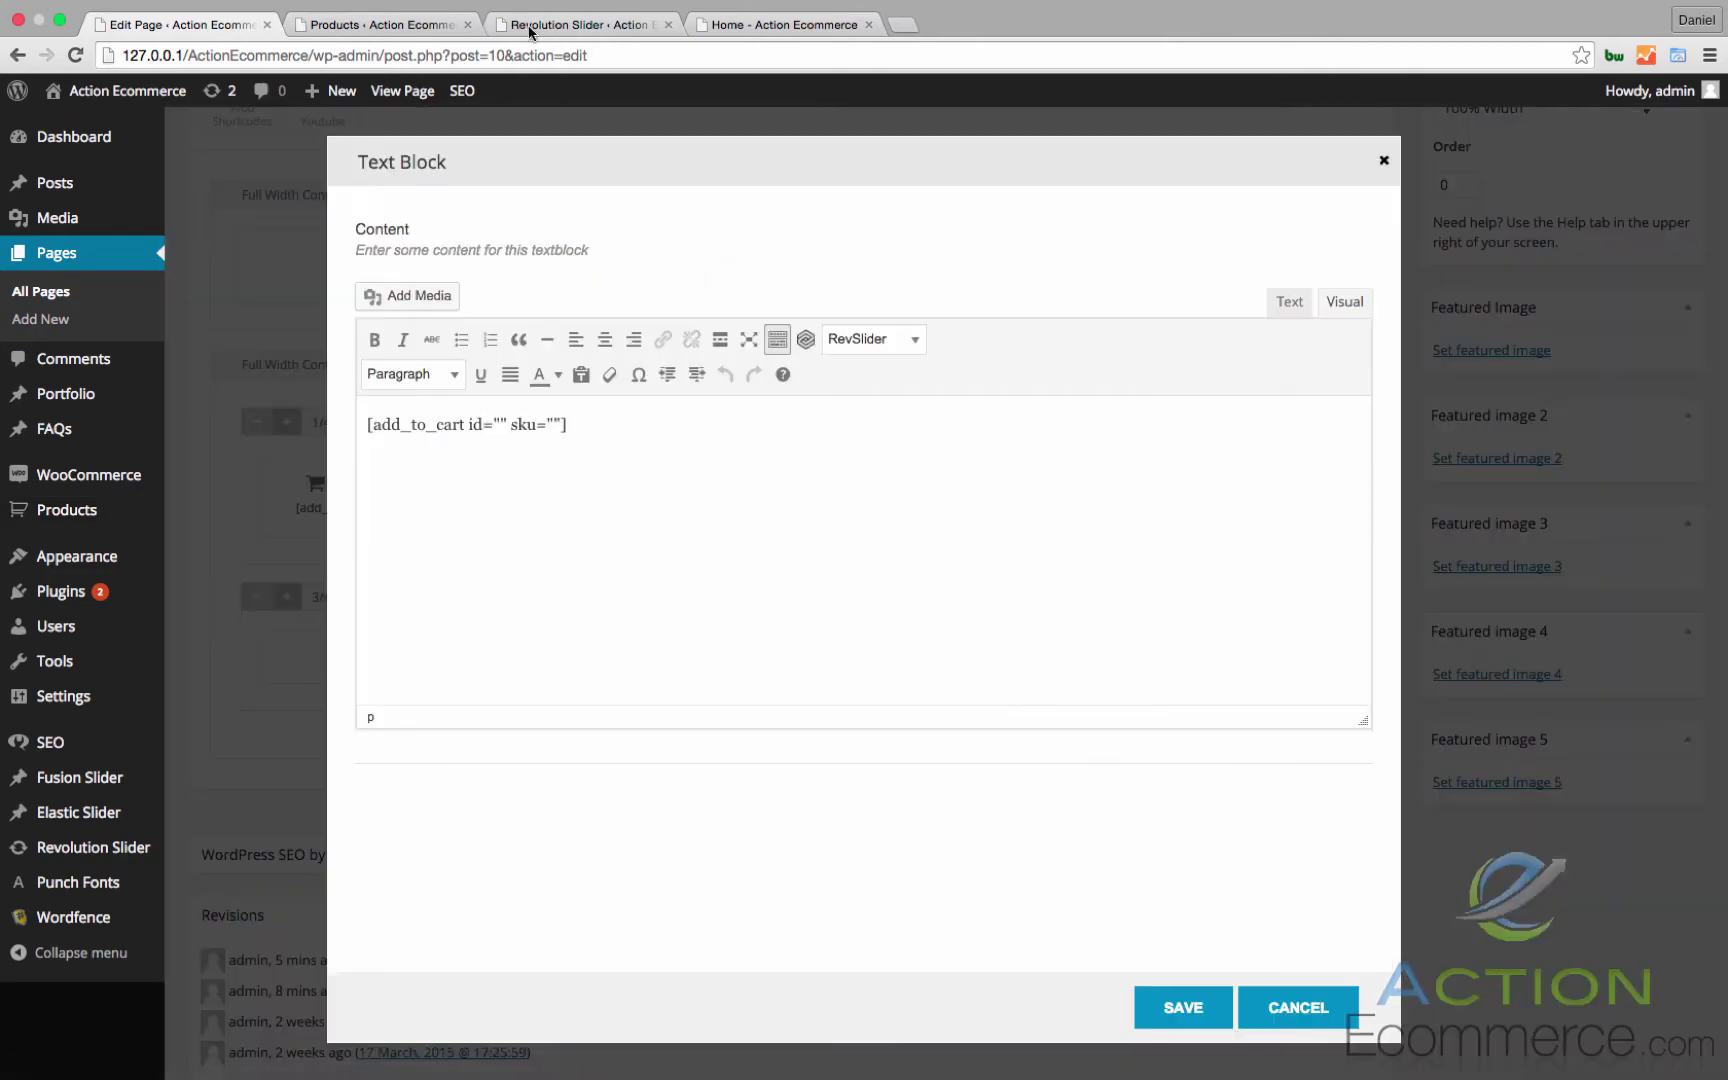
left_click(380, 24)
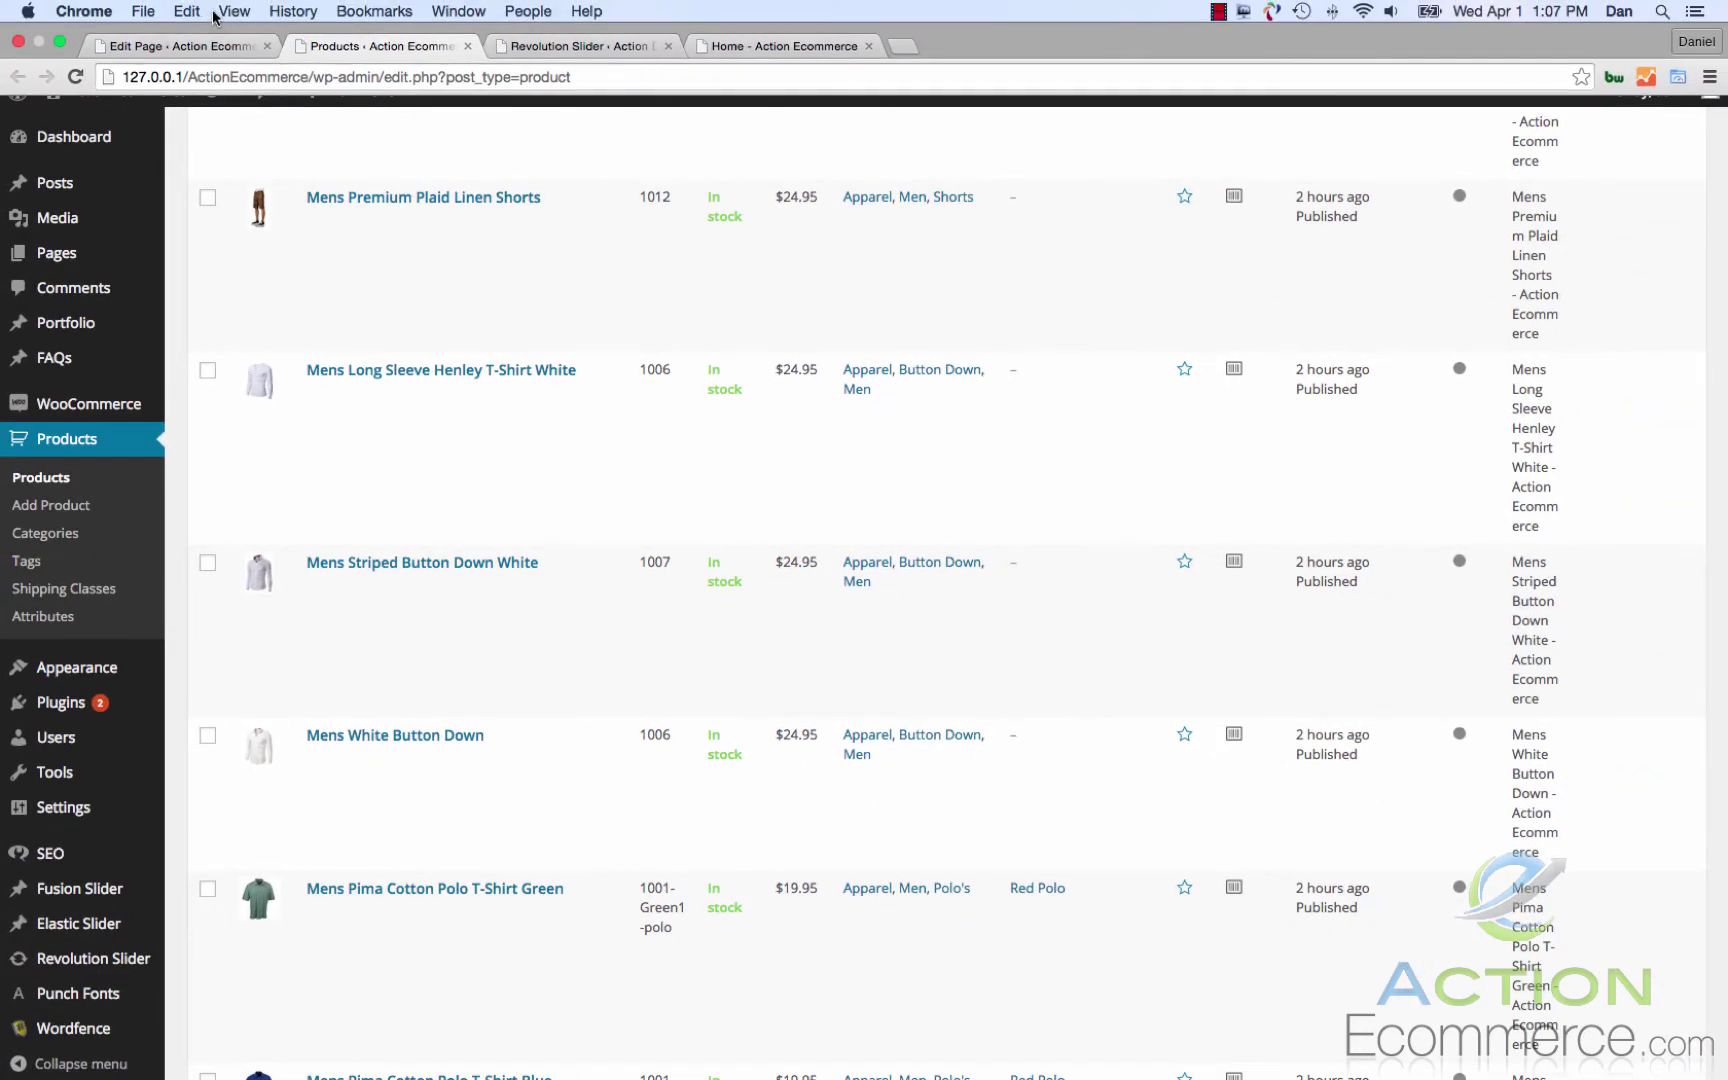
key("super+1")
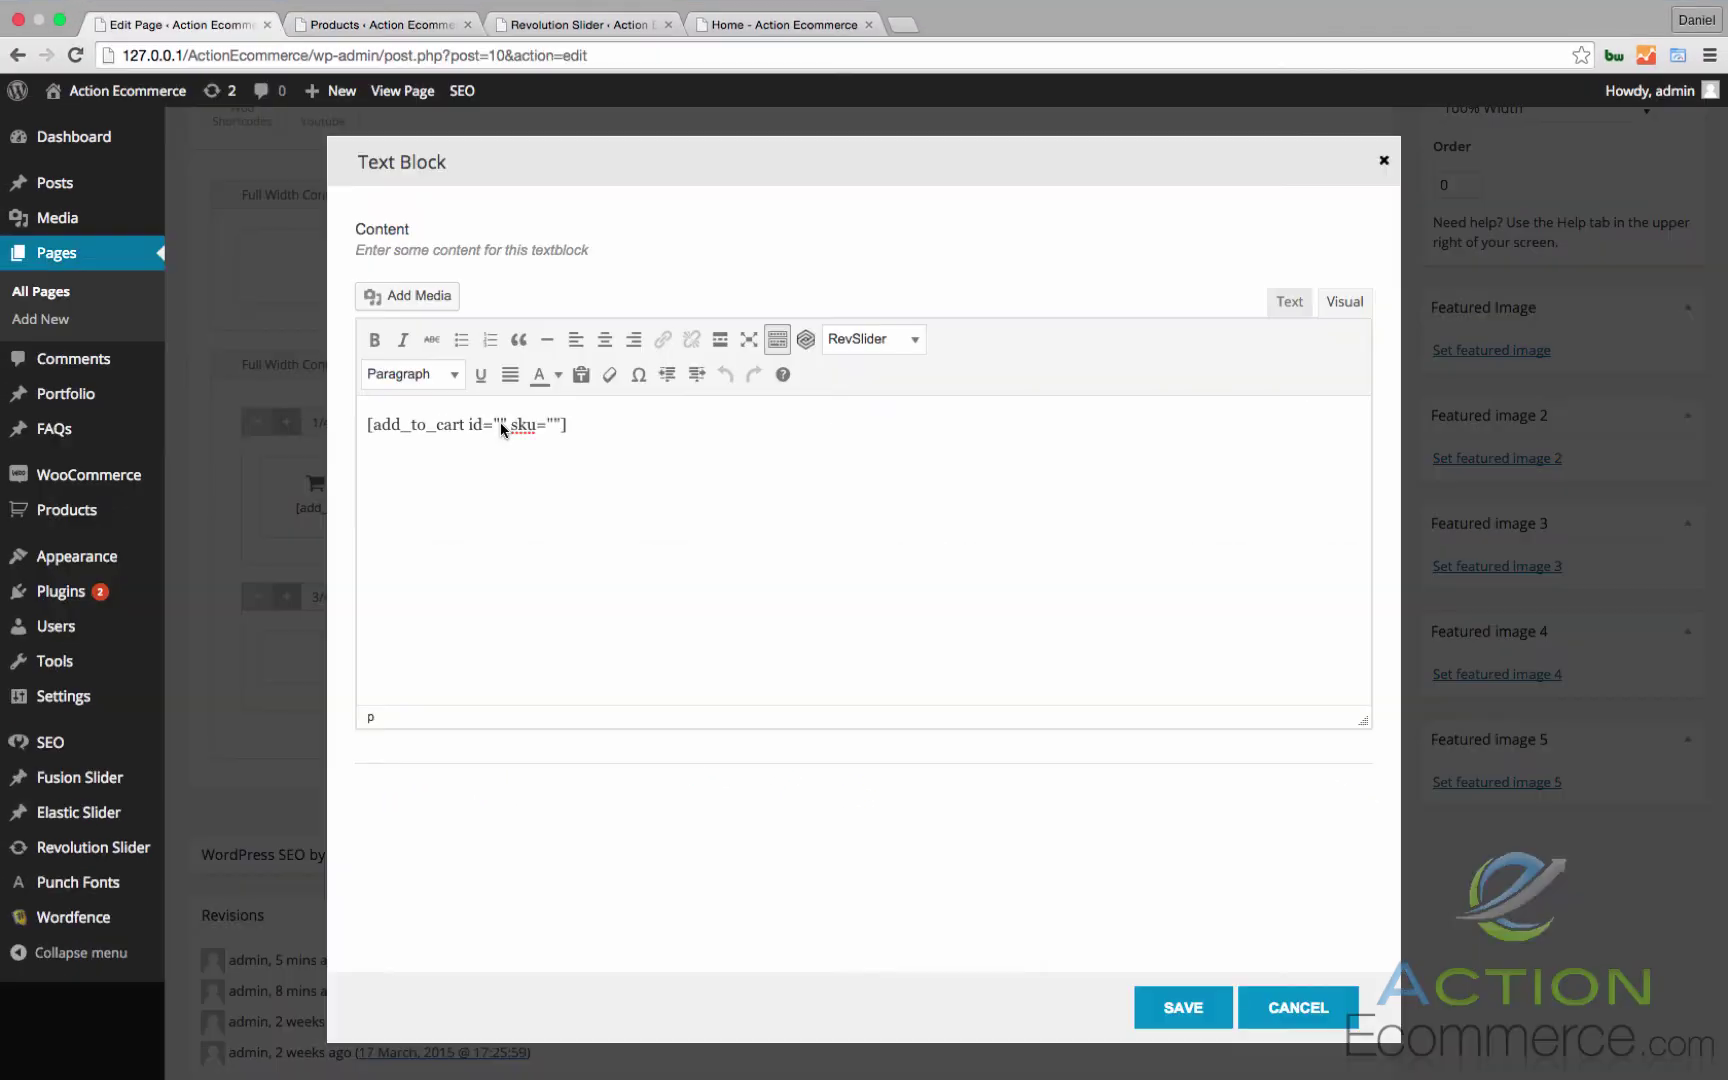
left_click(501, 424)
type("76")
left_click(1180, 1007)
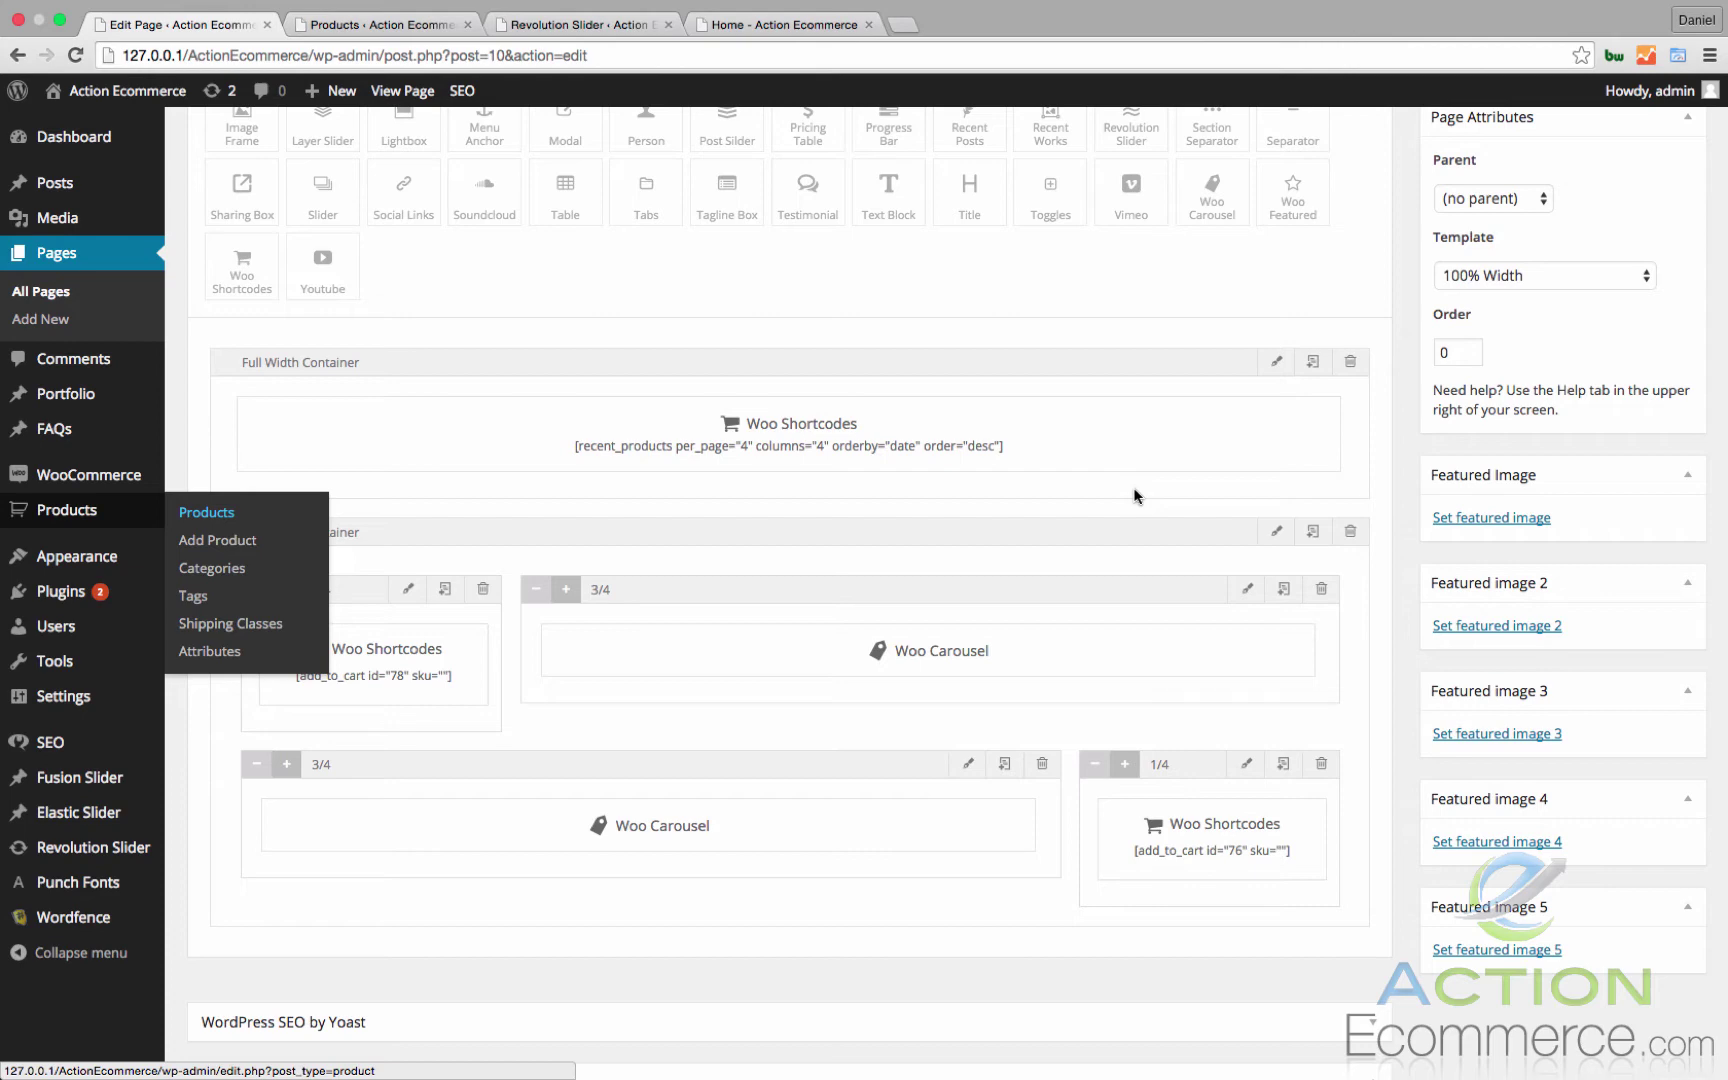
scroll(1136, 495, "up", 5)
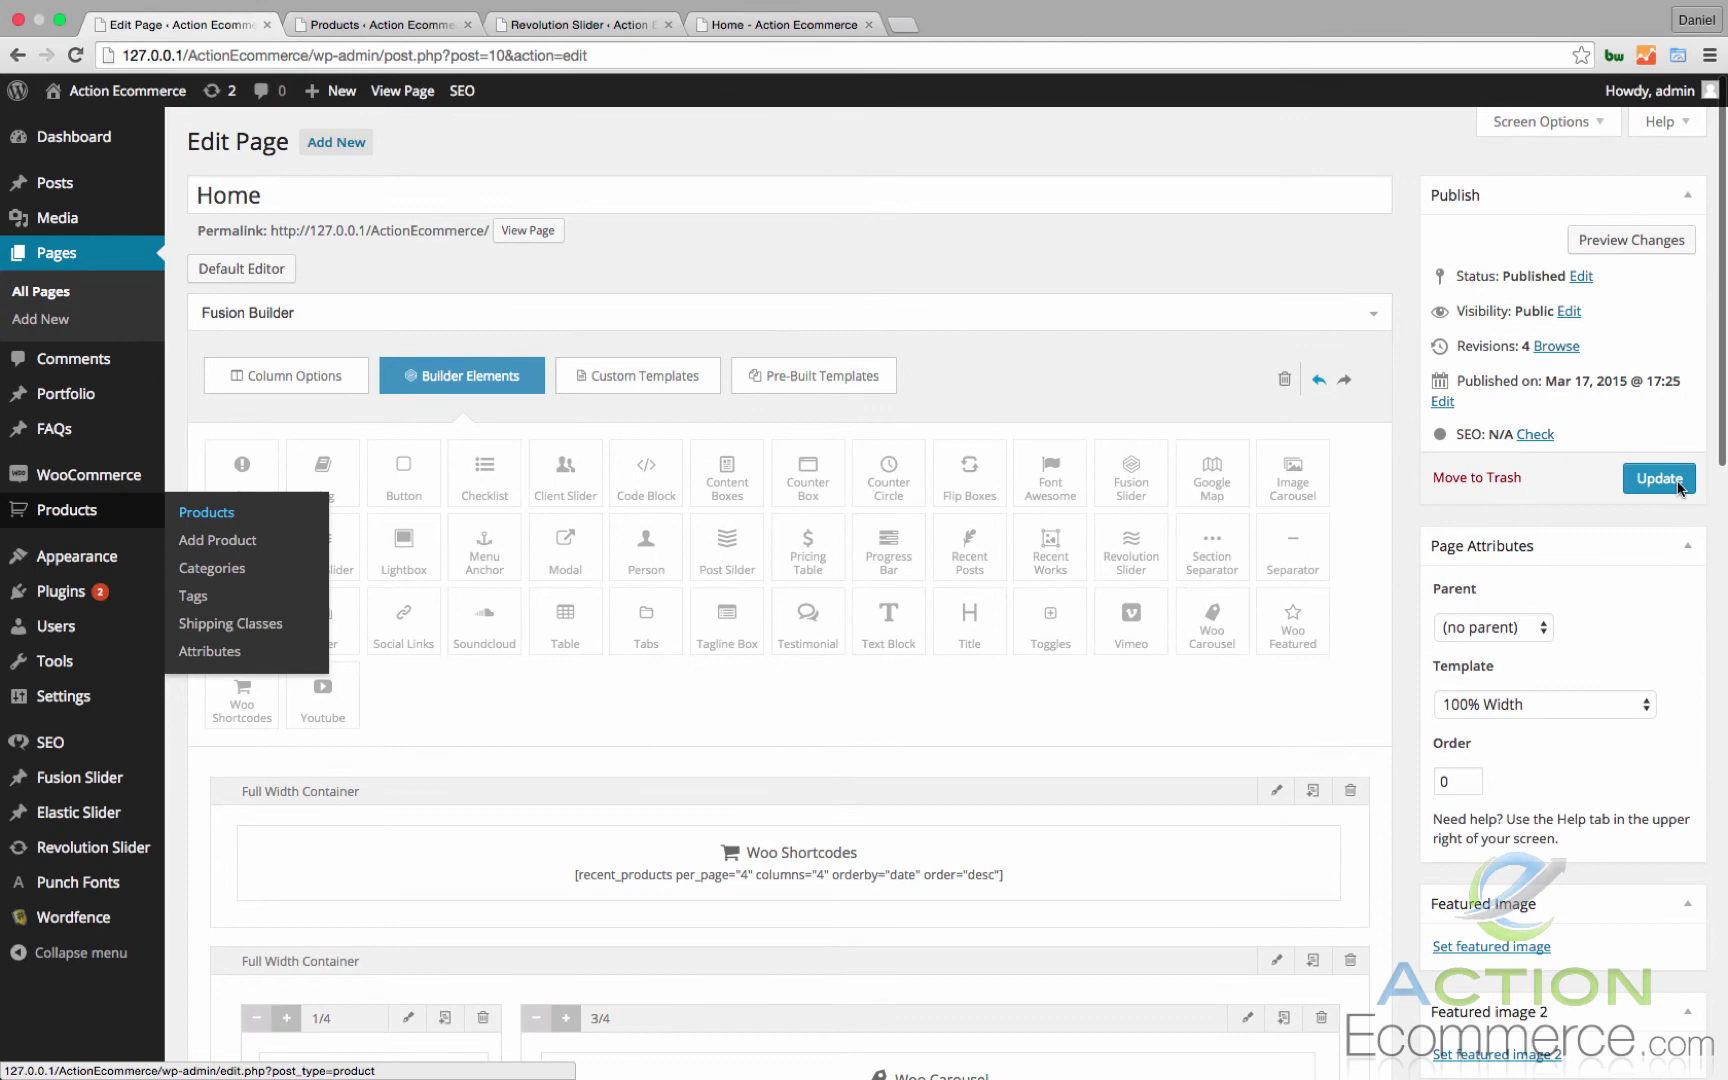
Step: Update the Home page, then review the live slider, New Arrivals grid, and polo and shorts carousels
left_click(1678, 486)
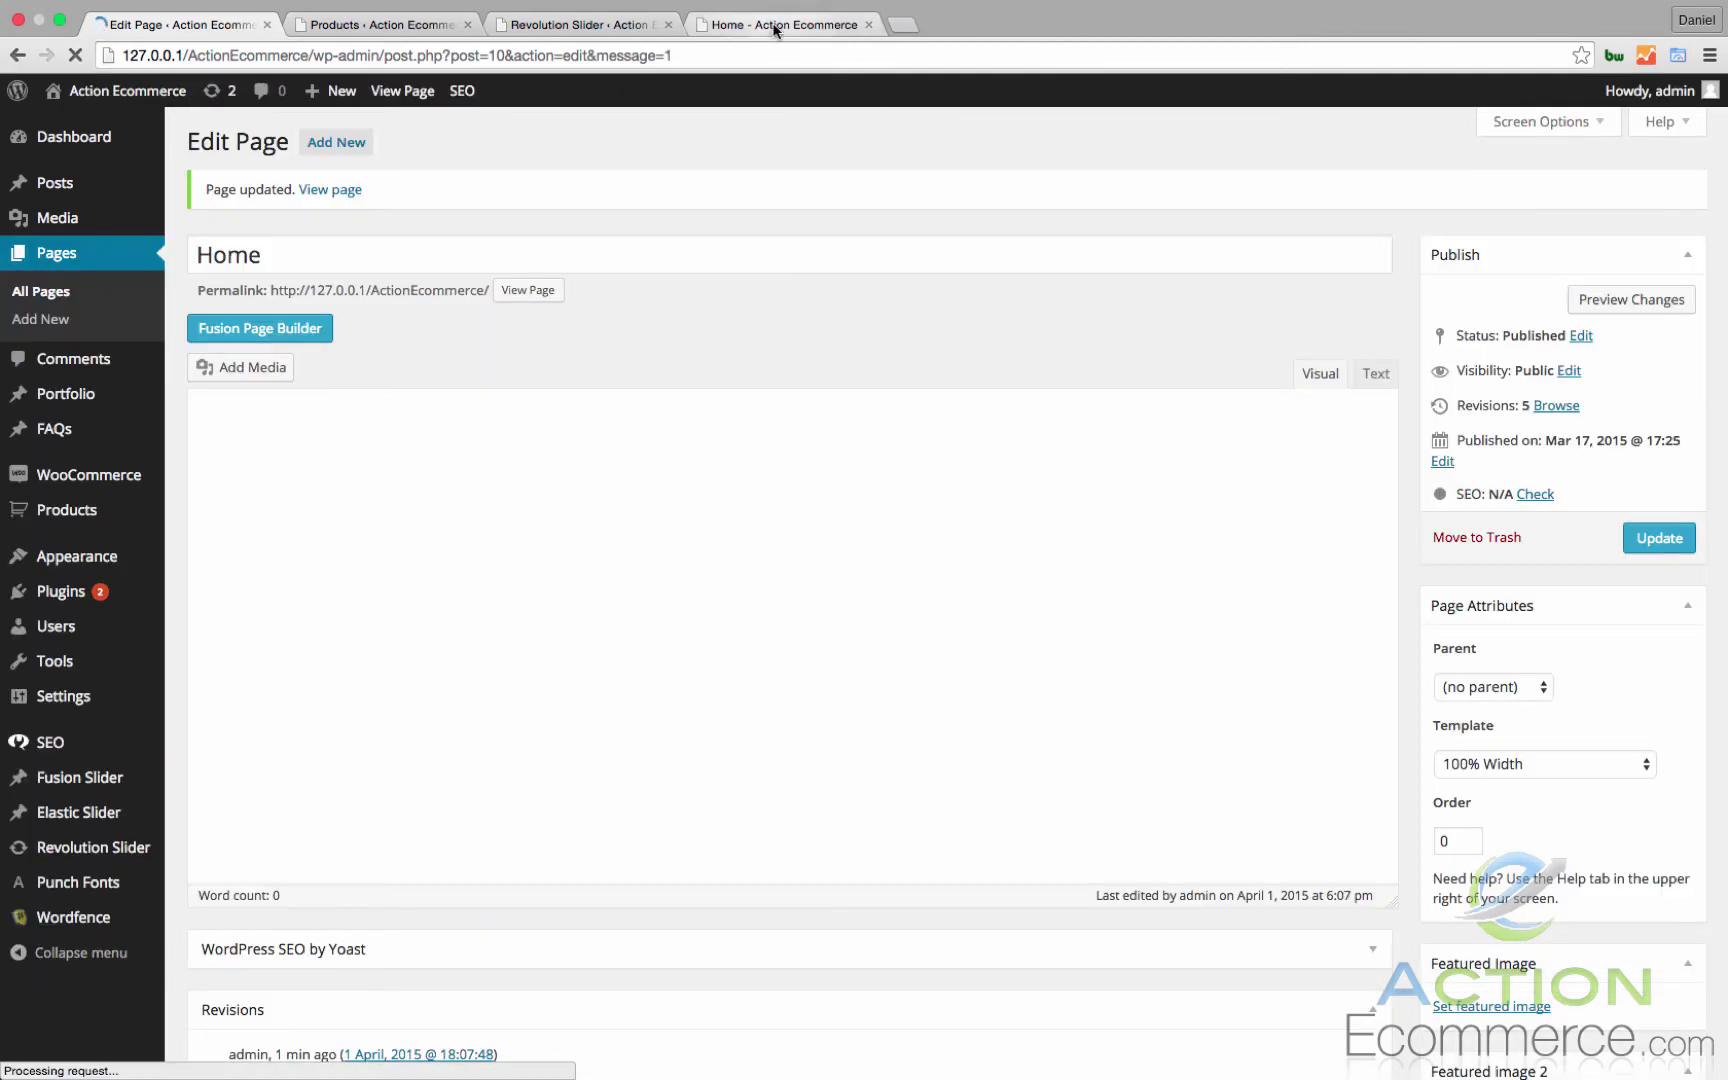
left_click(782, 24)
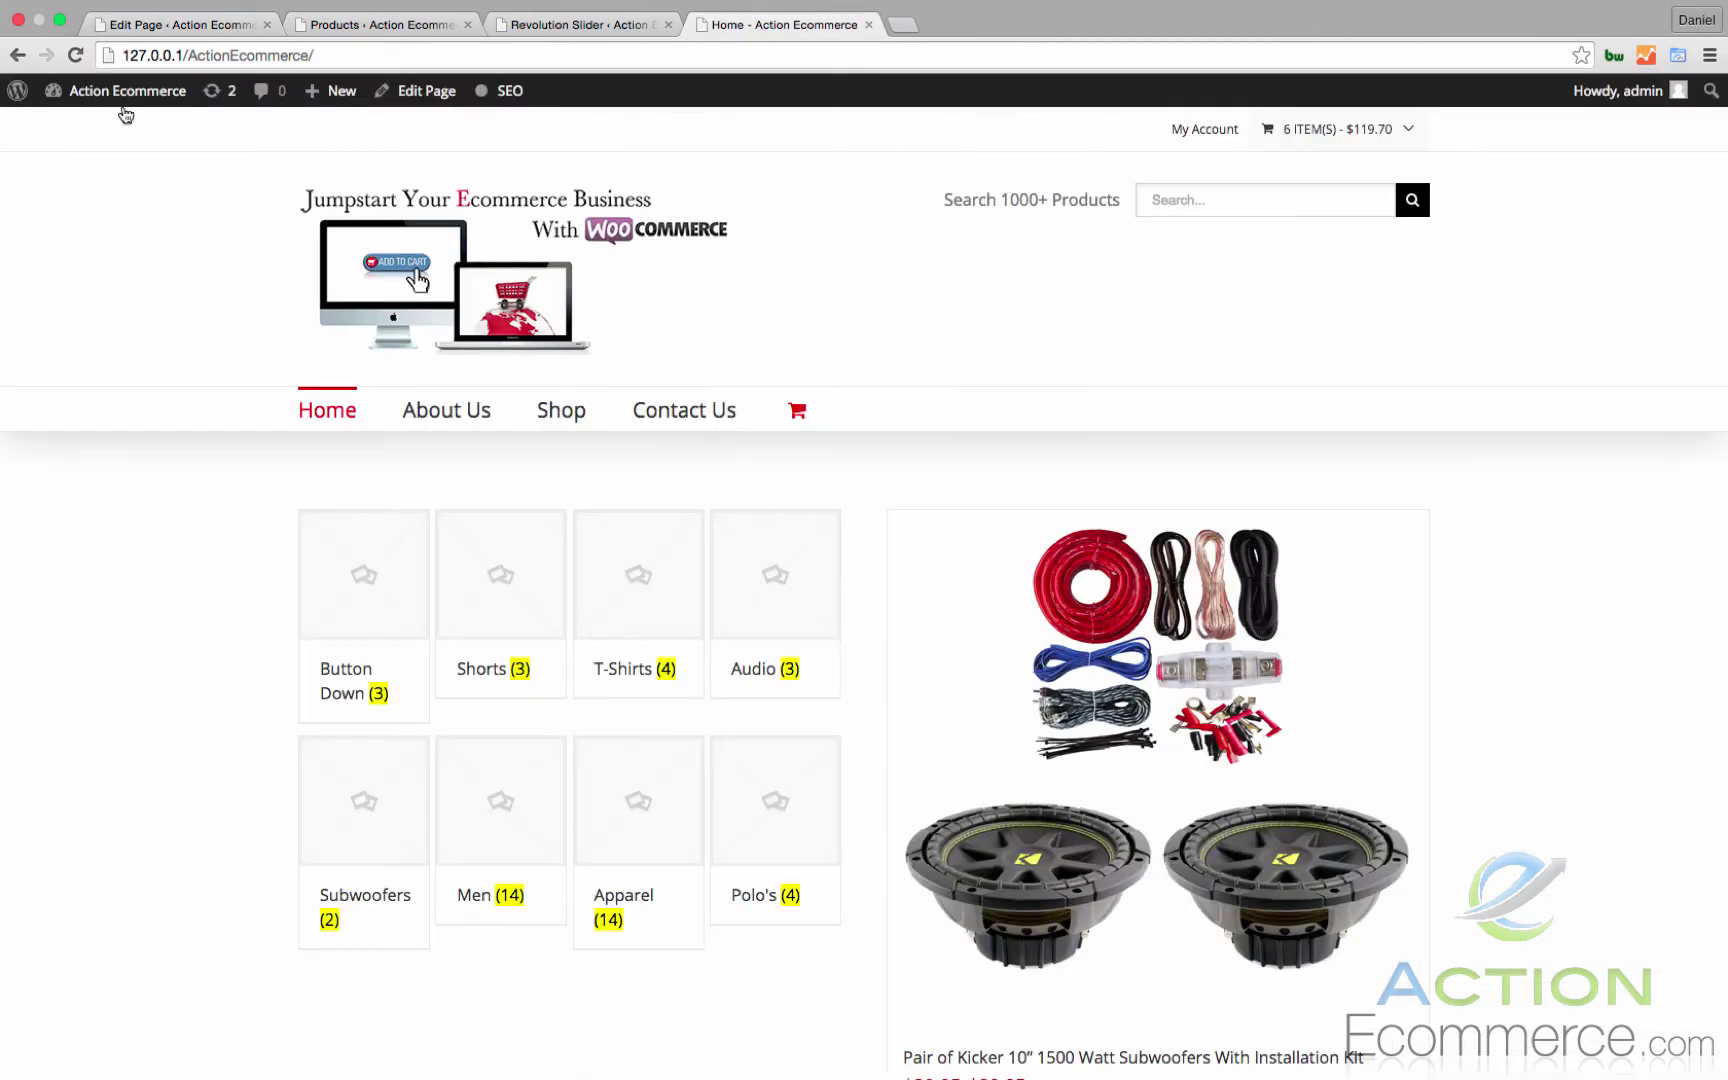
left_click(75, 55)
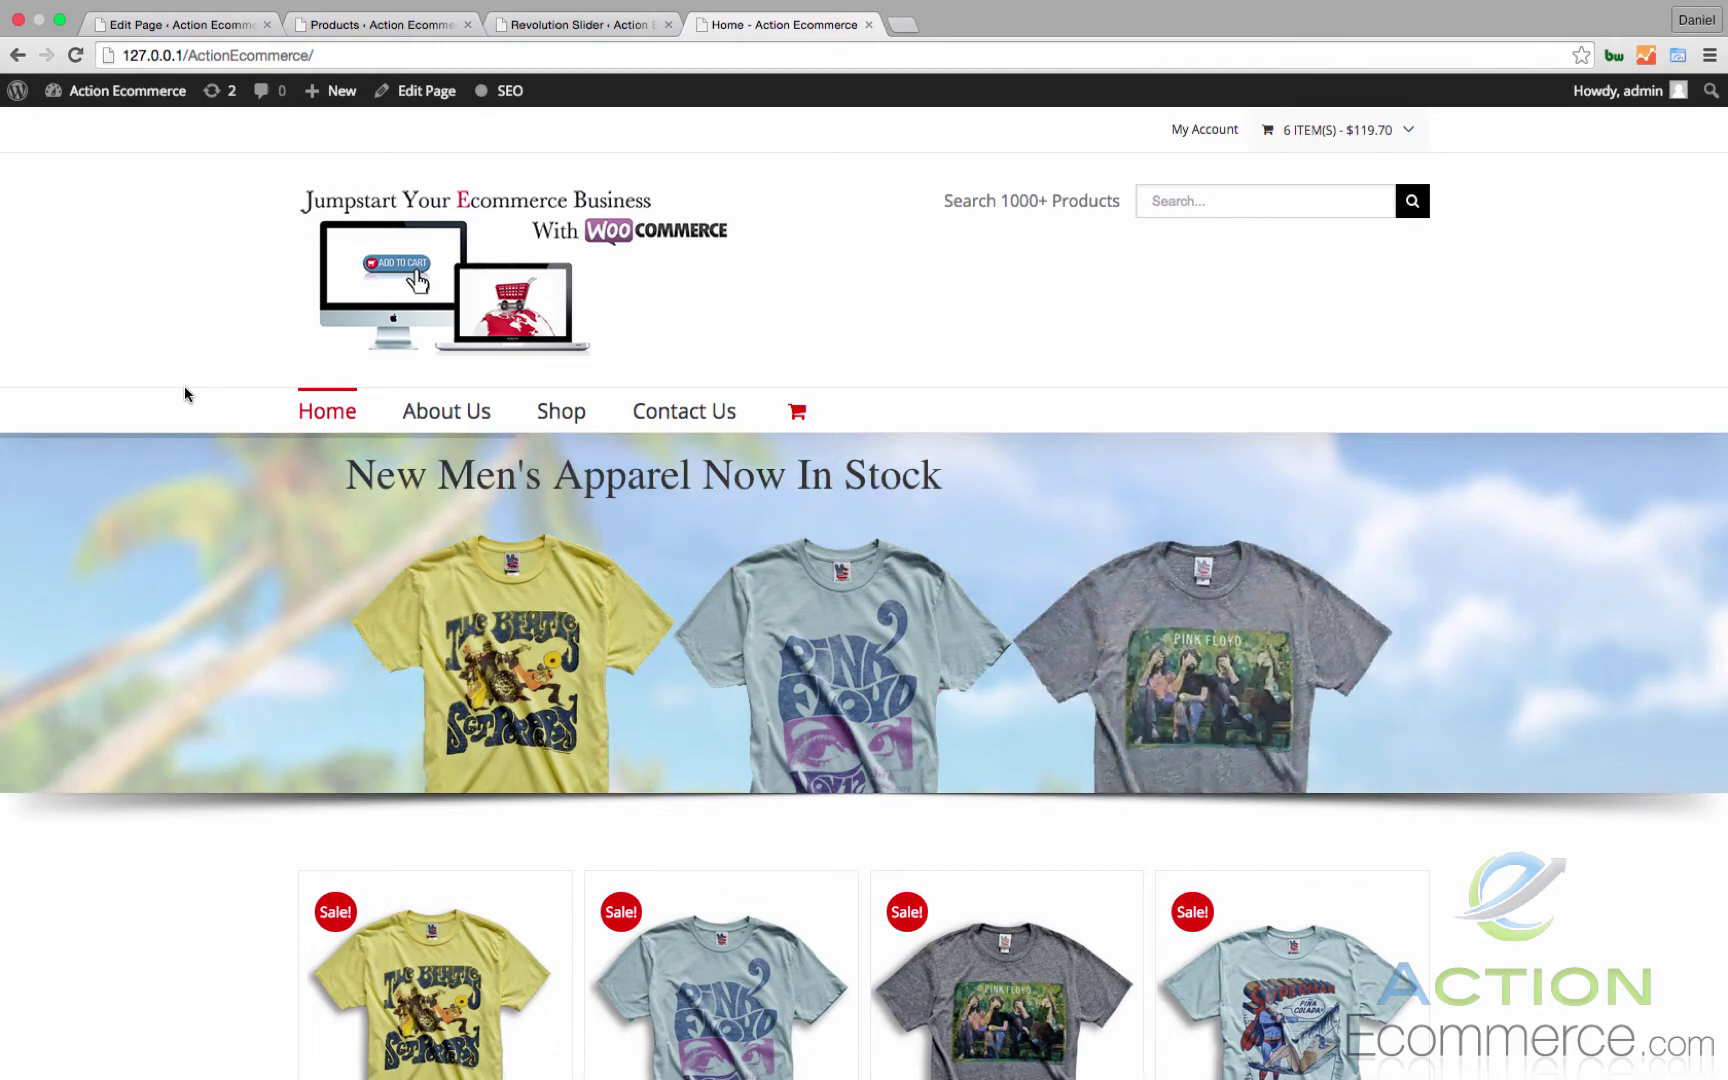
scroll(184, 388, "down", 5)
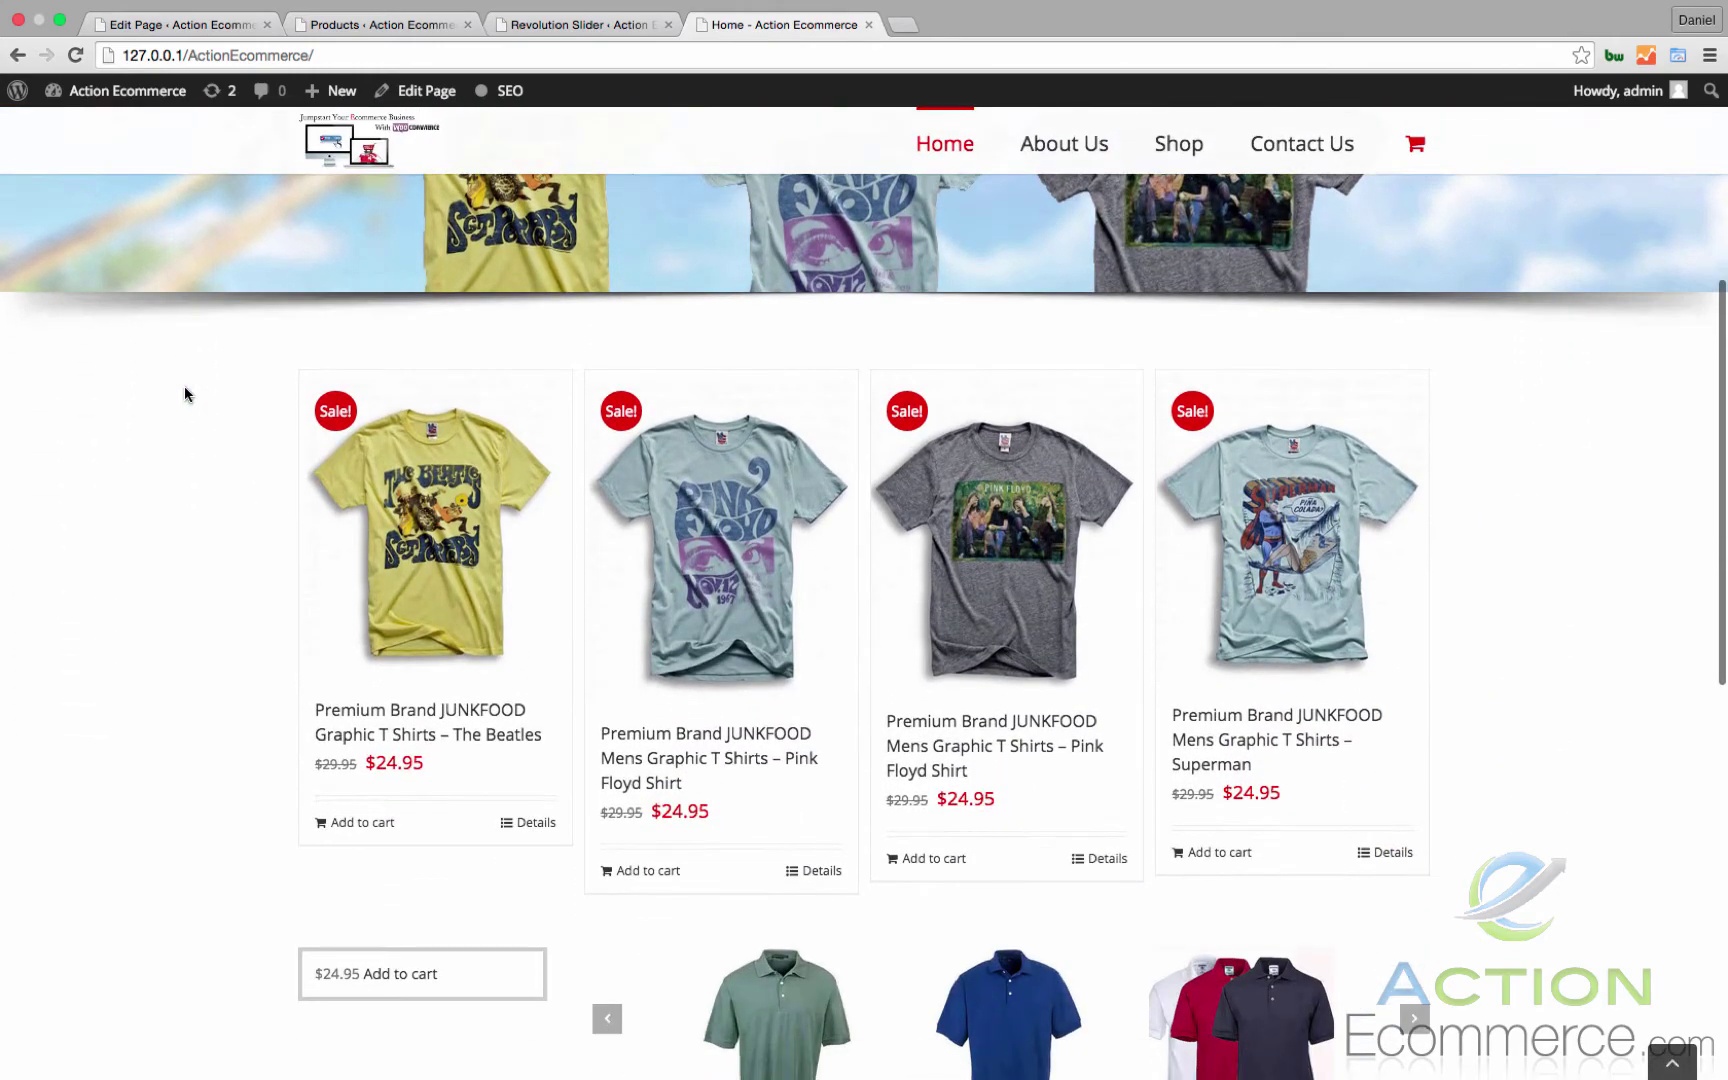
scroll(177, 672, "down", 4)
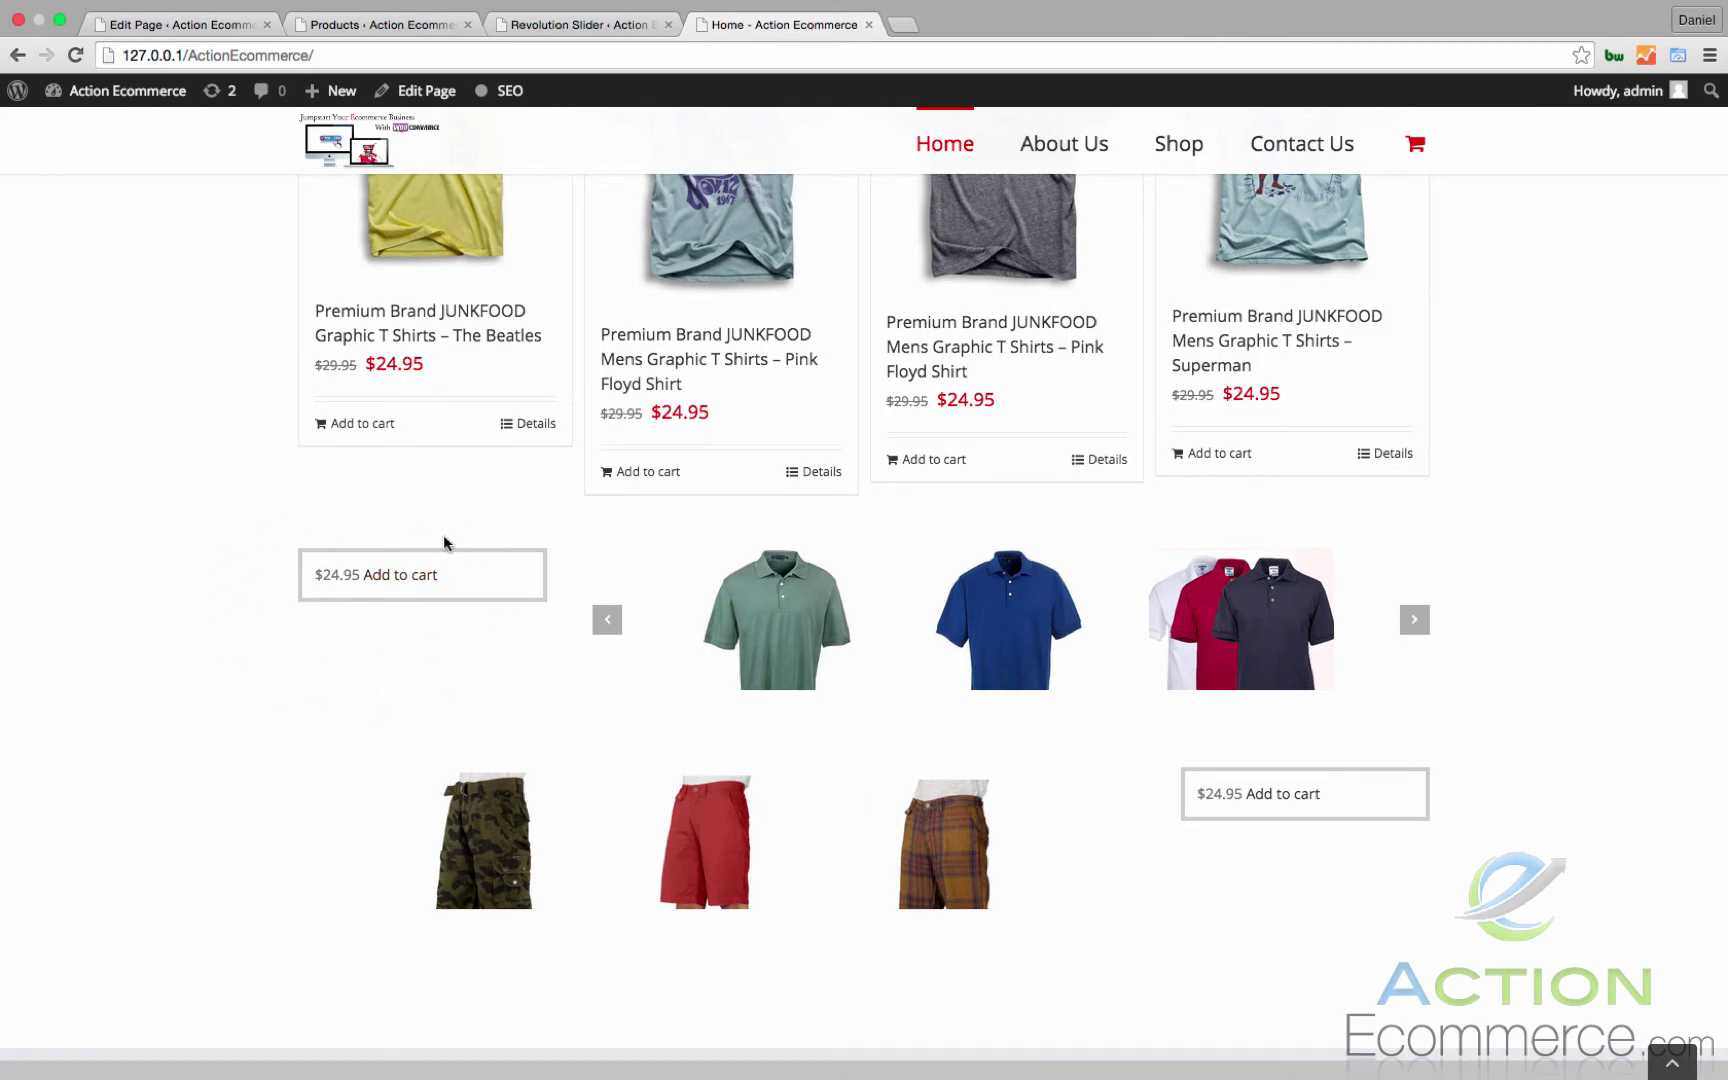
scroll(444, 537, "up", 6)
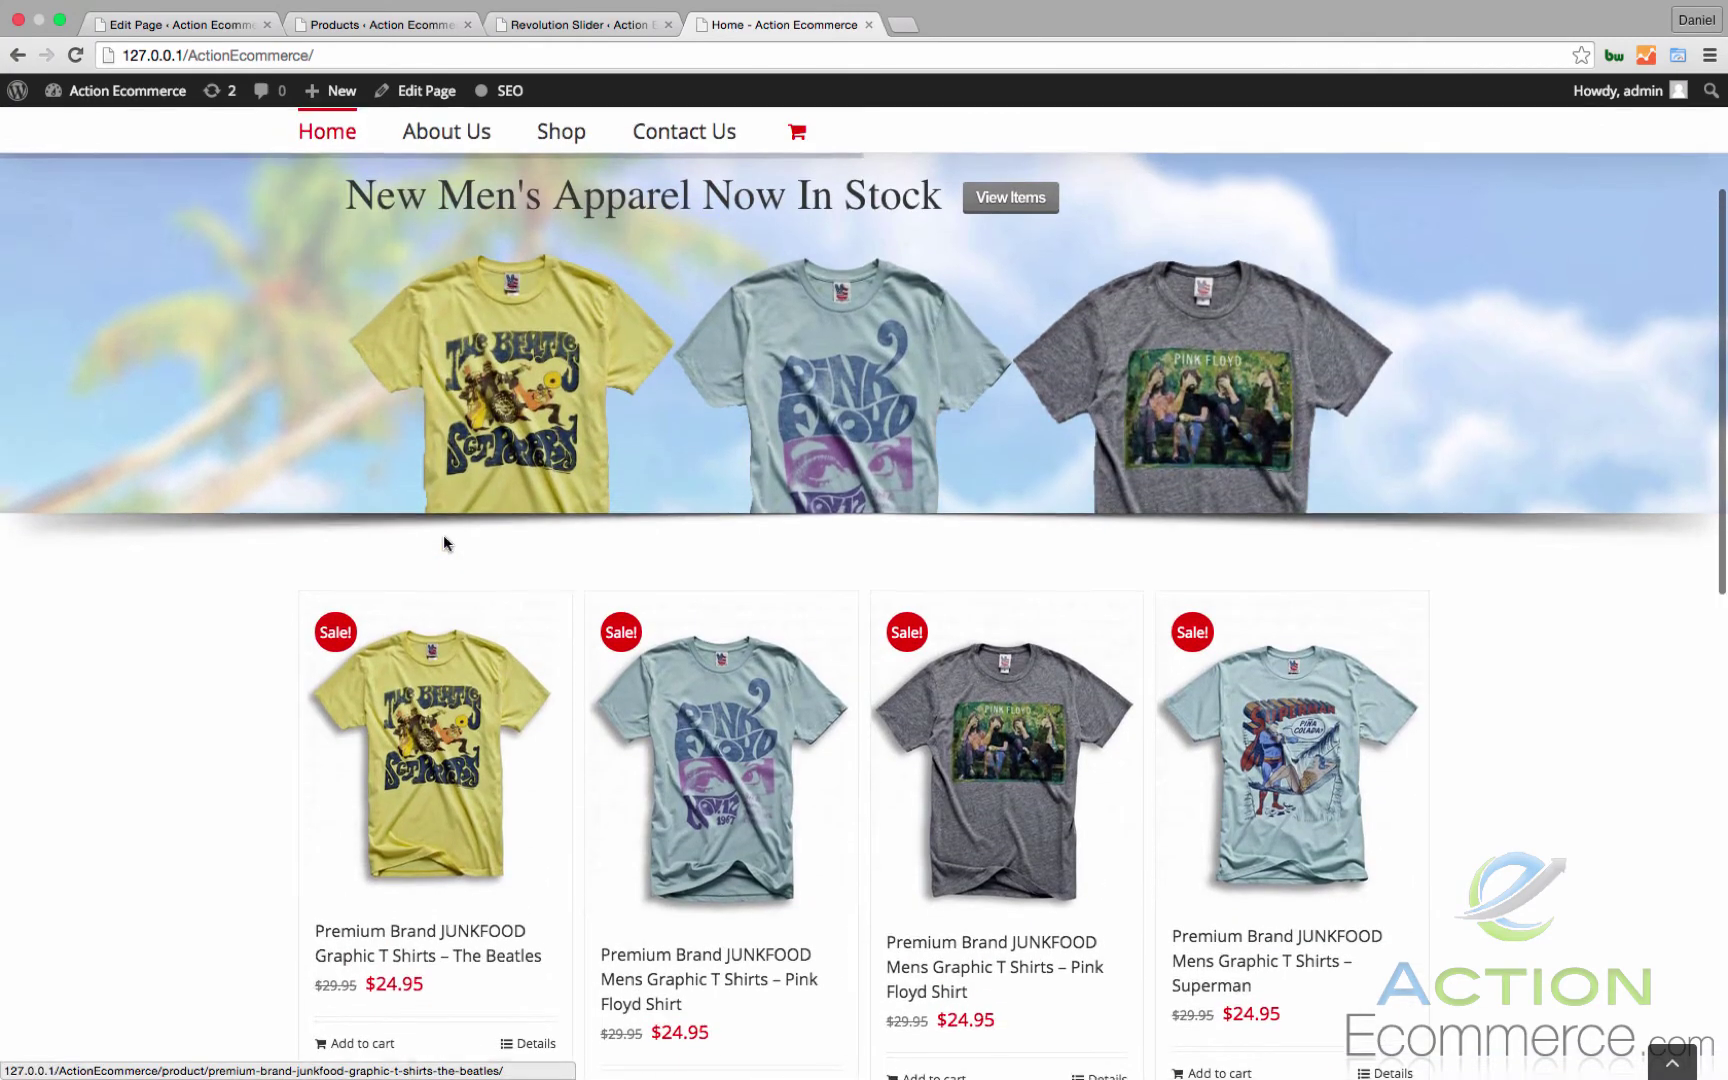
scroll(443, 535, "up", 3)
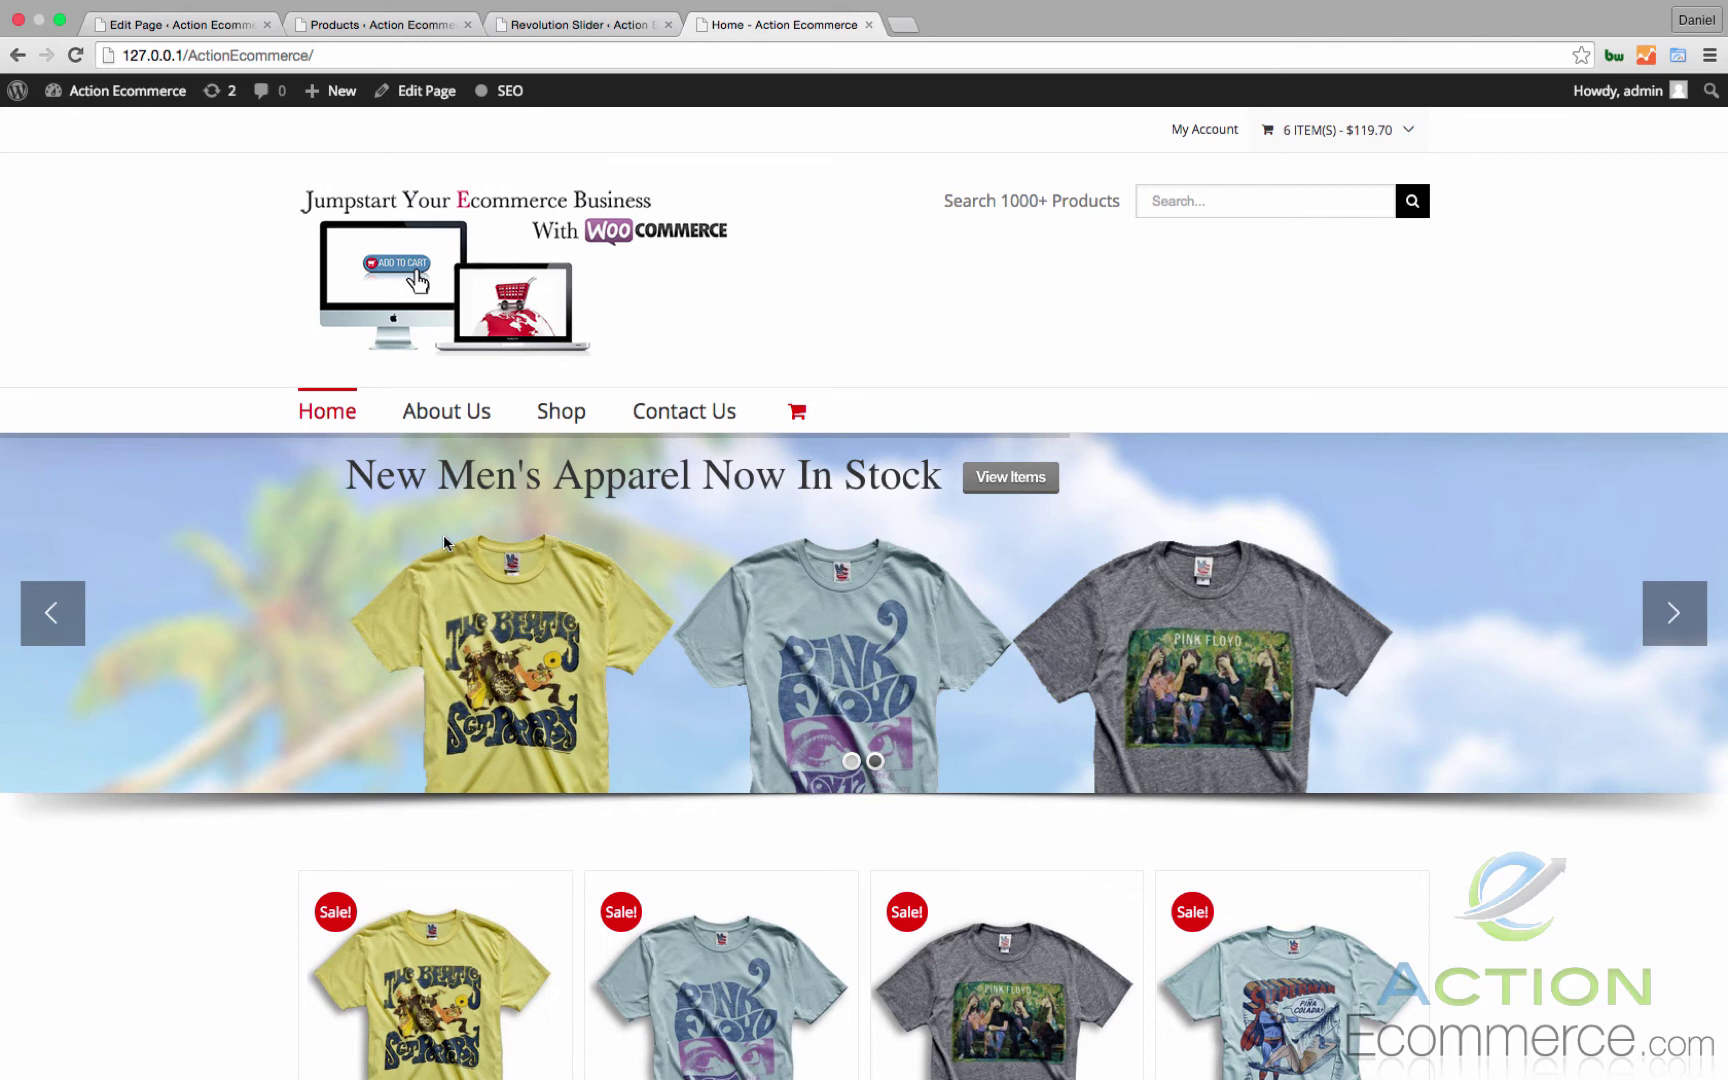
key("super+r")
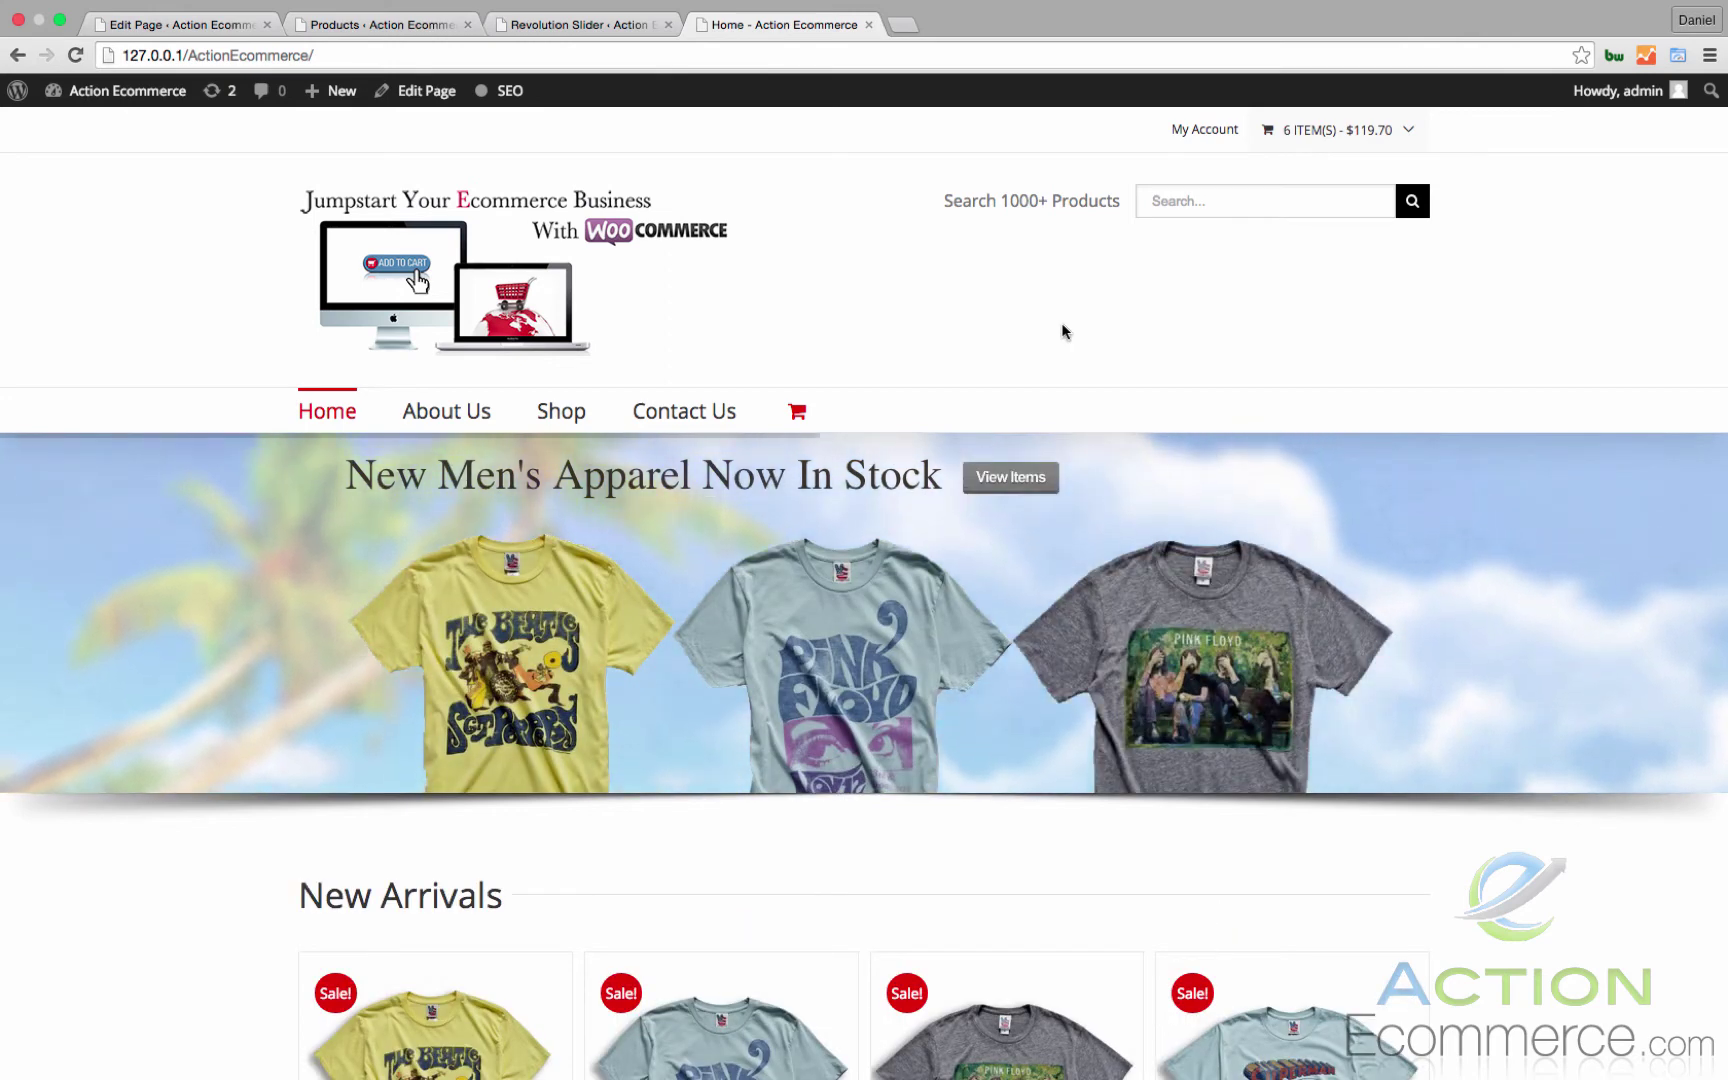
scroll(990, 280, "down", 6)
scroll(990, 280, "down", 5)
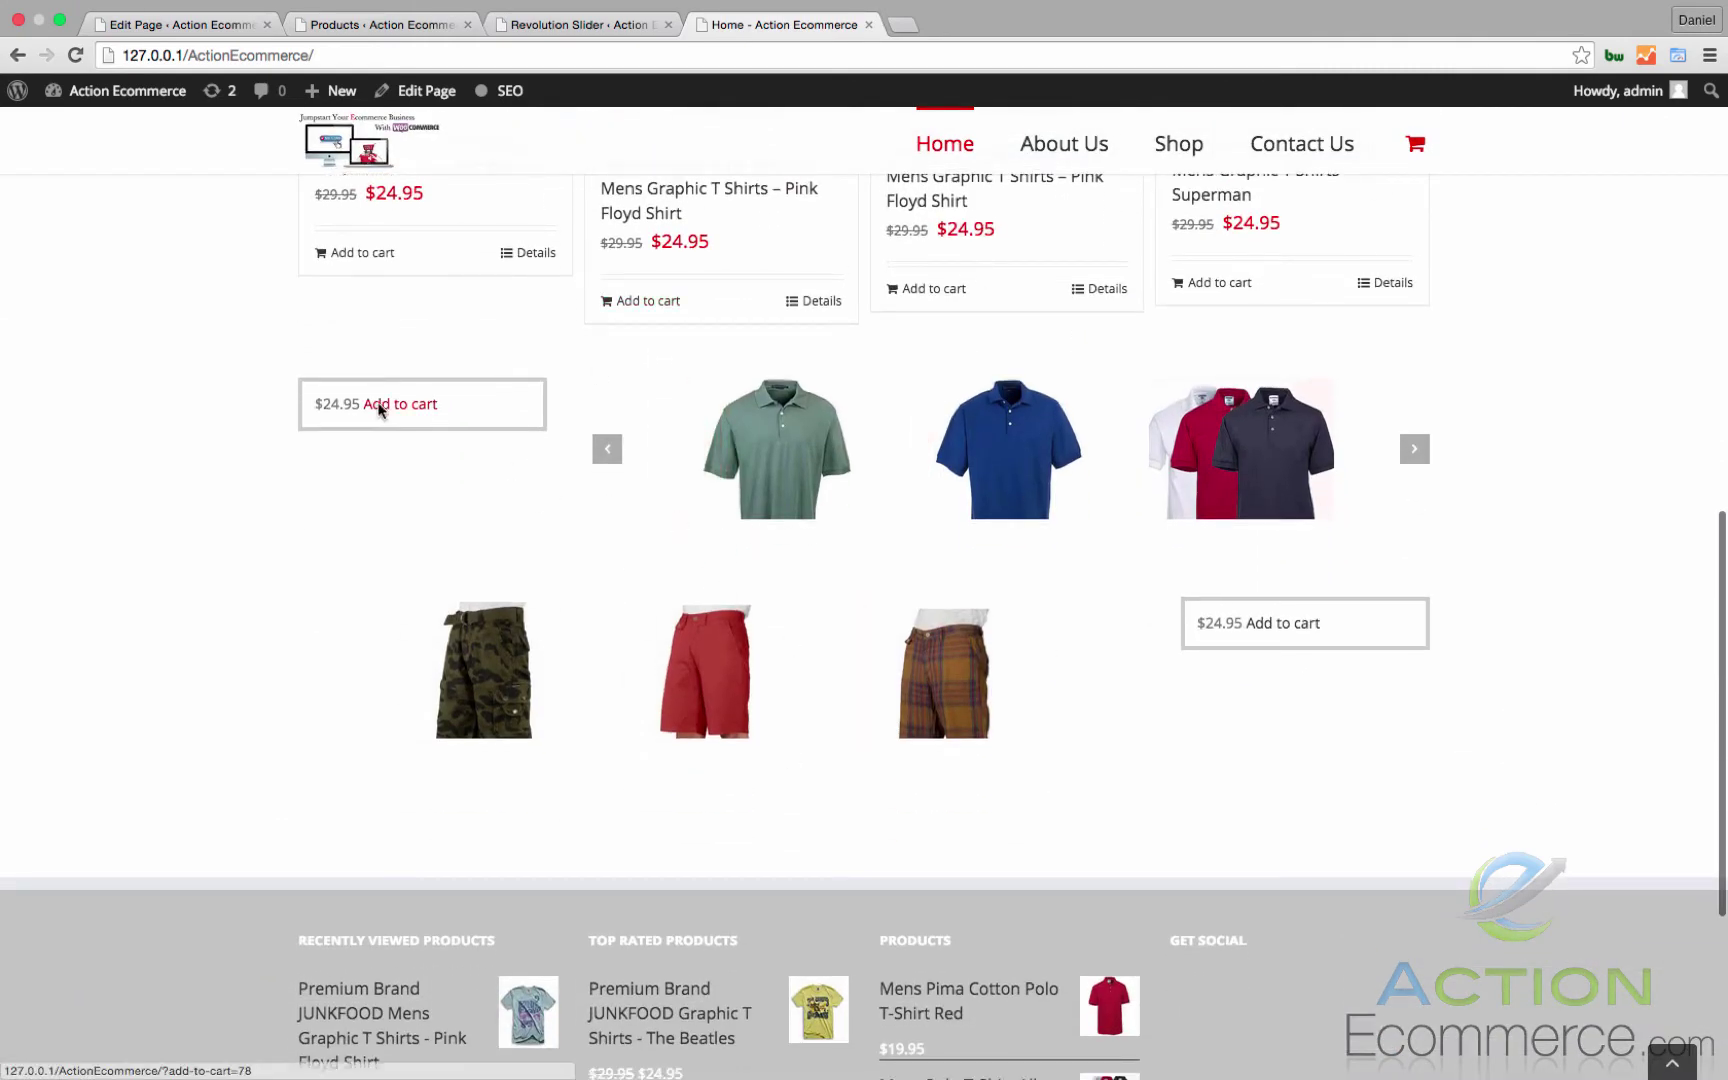
Step: Place a Title element reading 'New Arrivals' above the recent-products shortcode in the first container
left_click(383, 25)
left_click(228, 27)
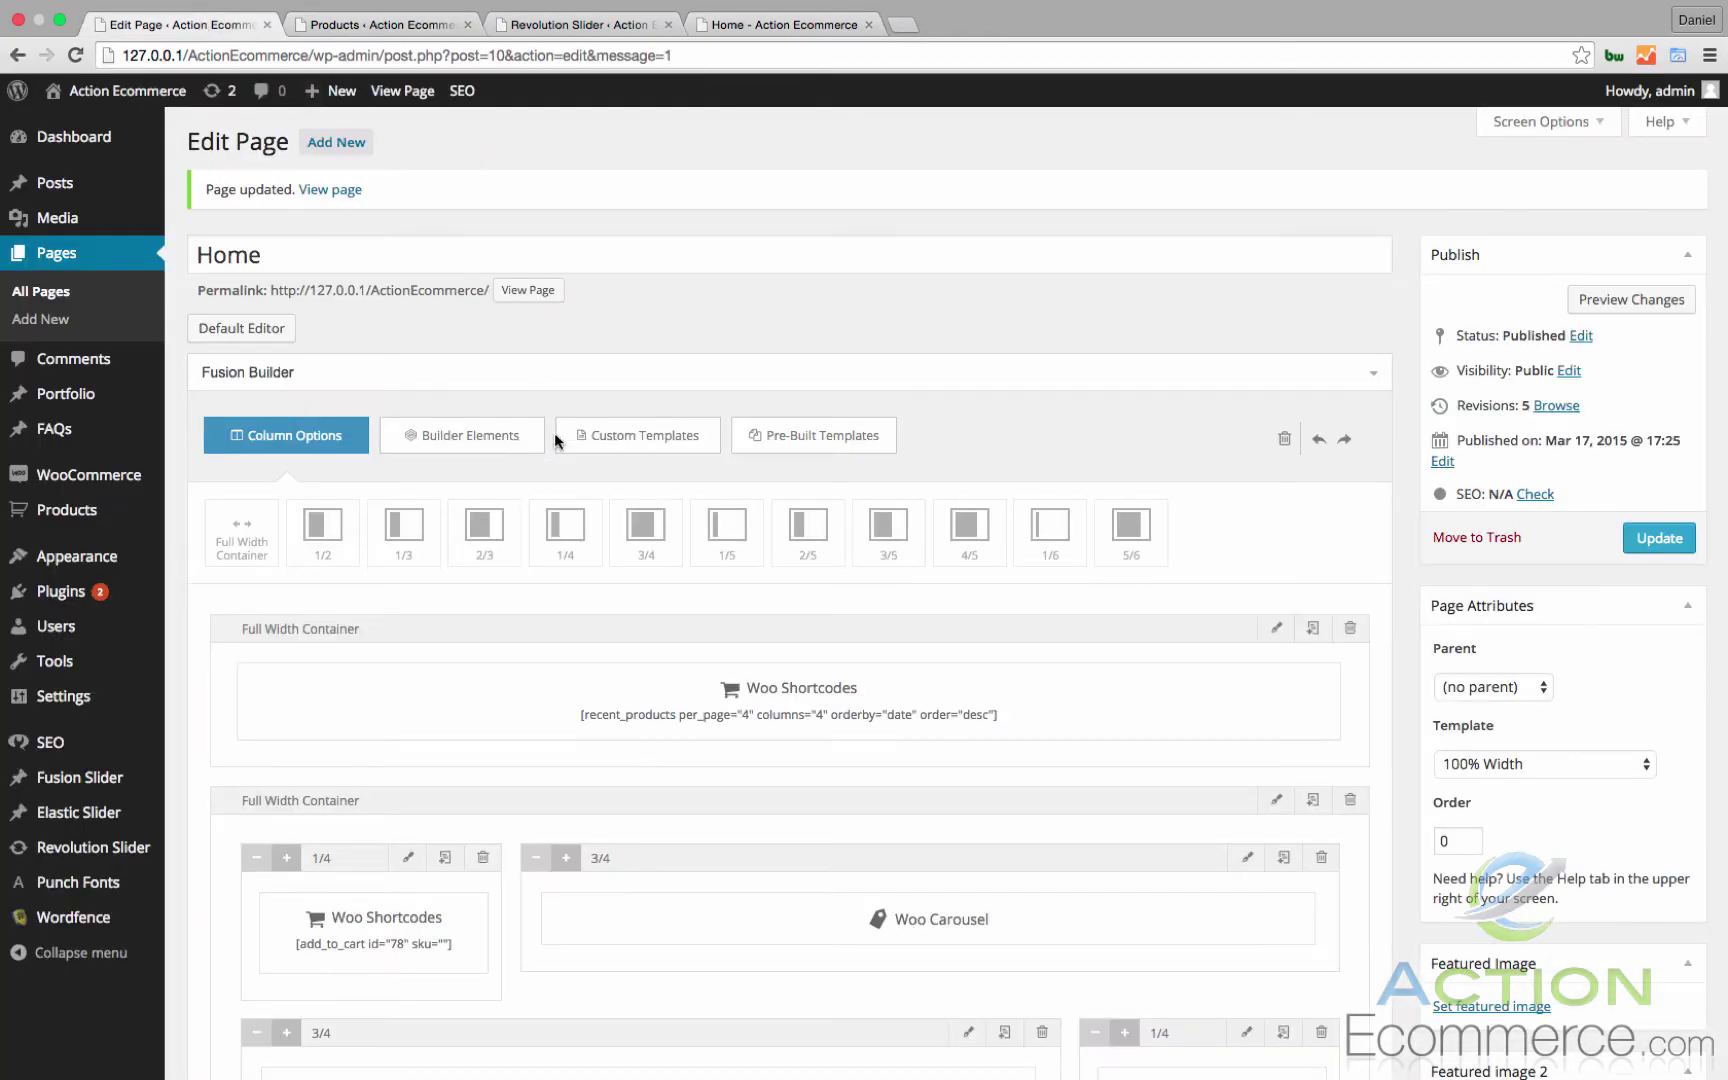
scroll(557, 440, "down", 4)
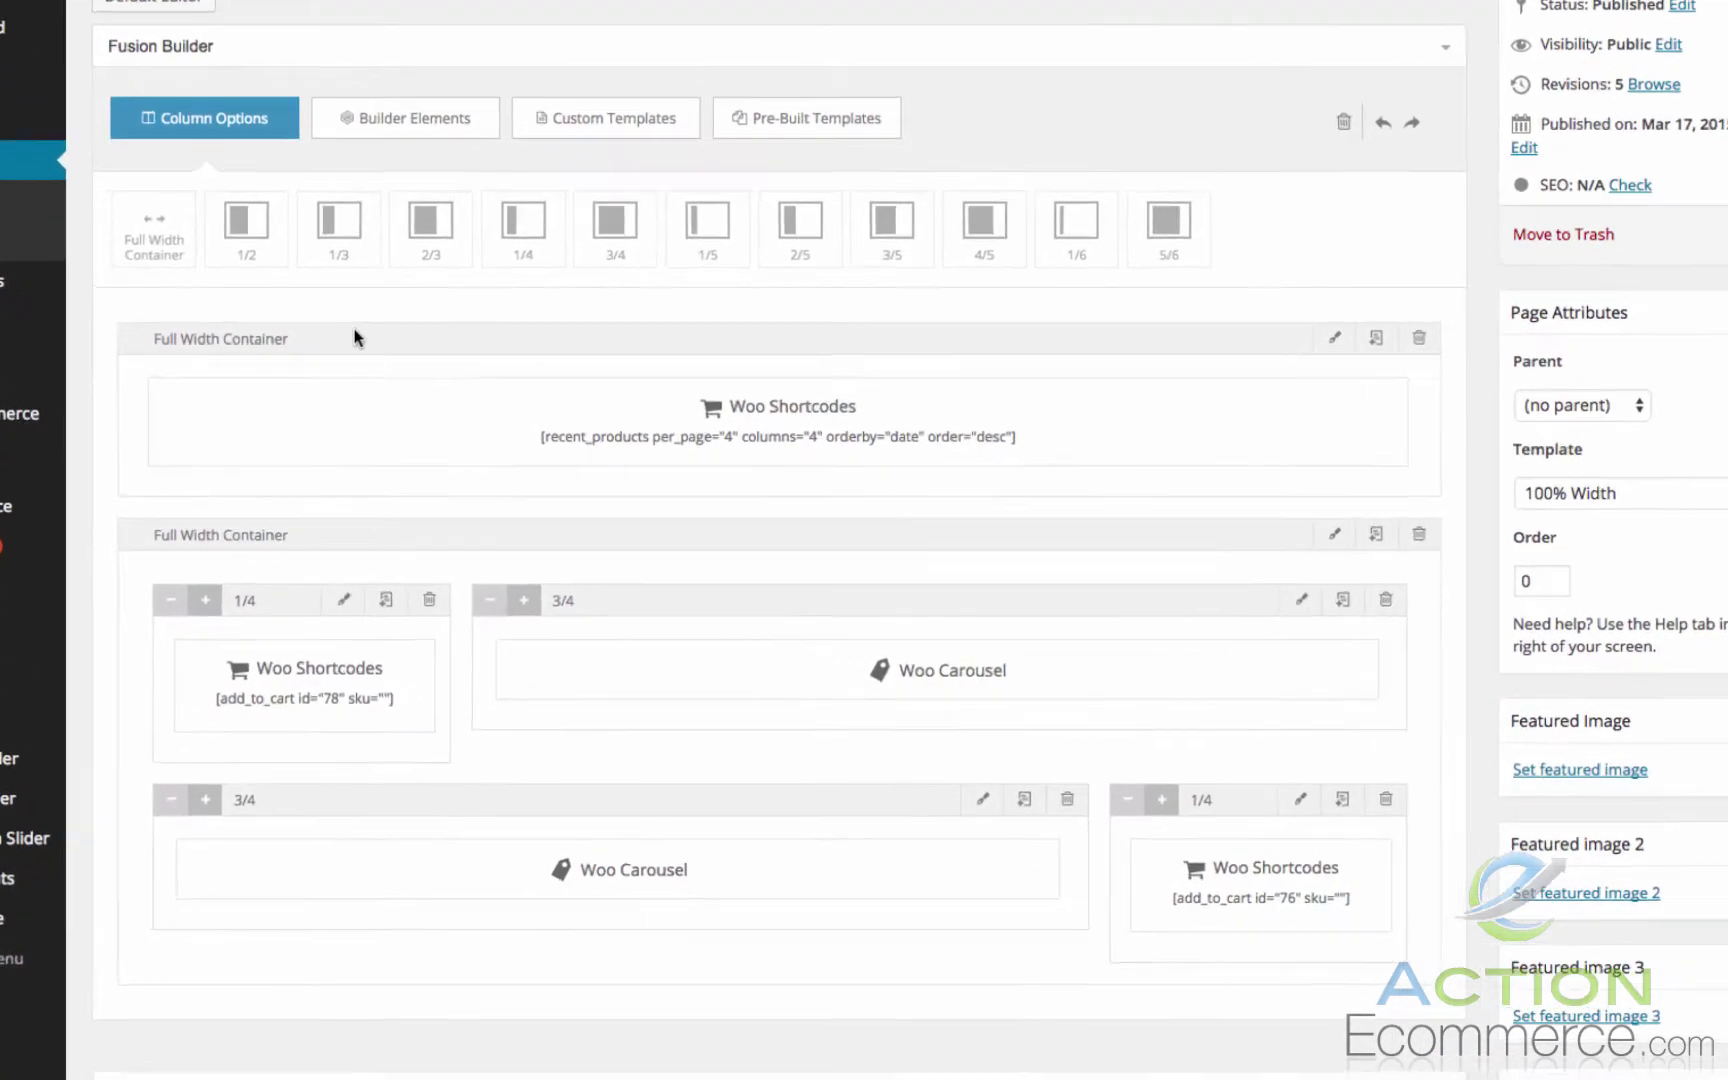
left_click(365, 125)
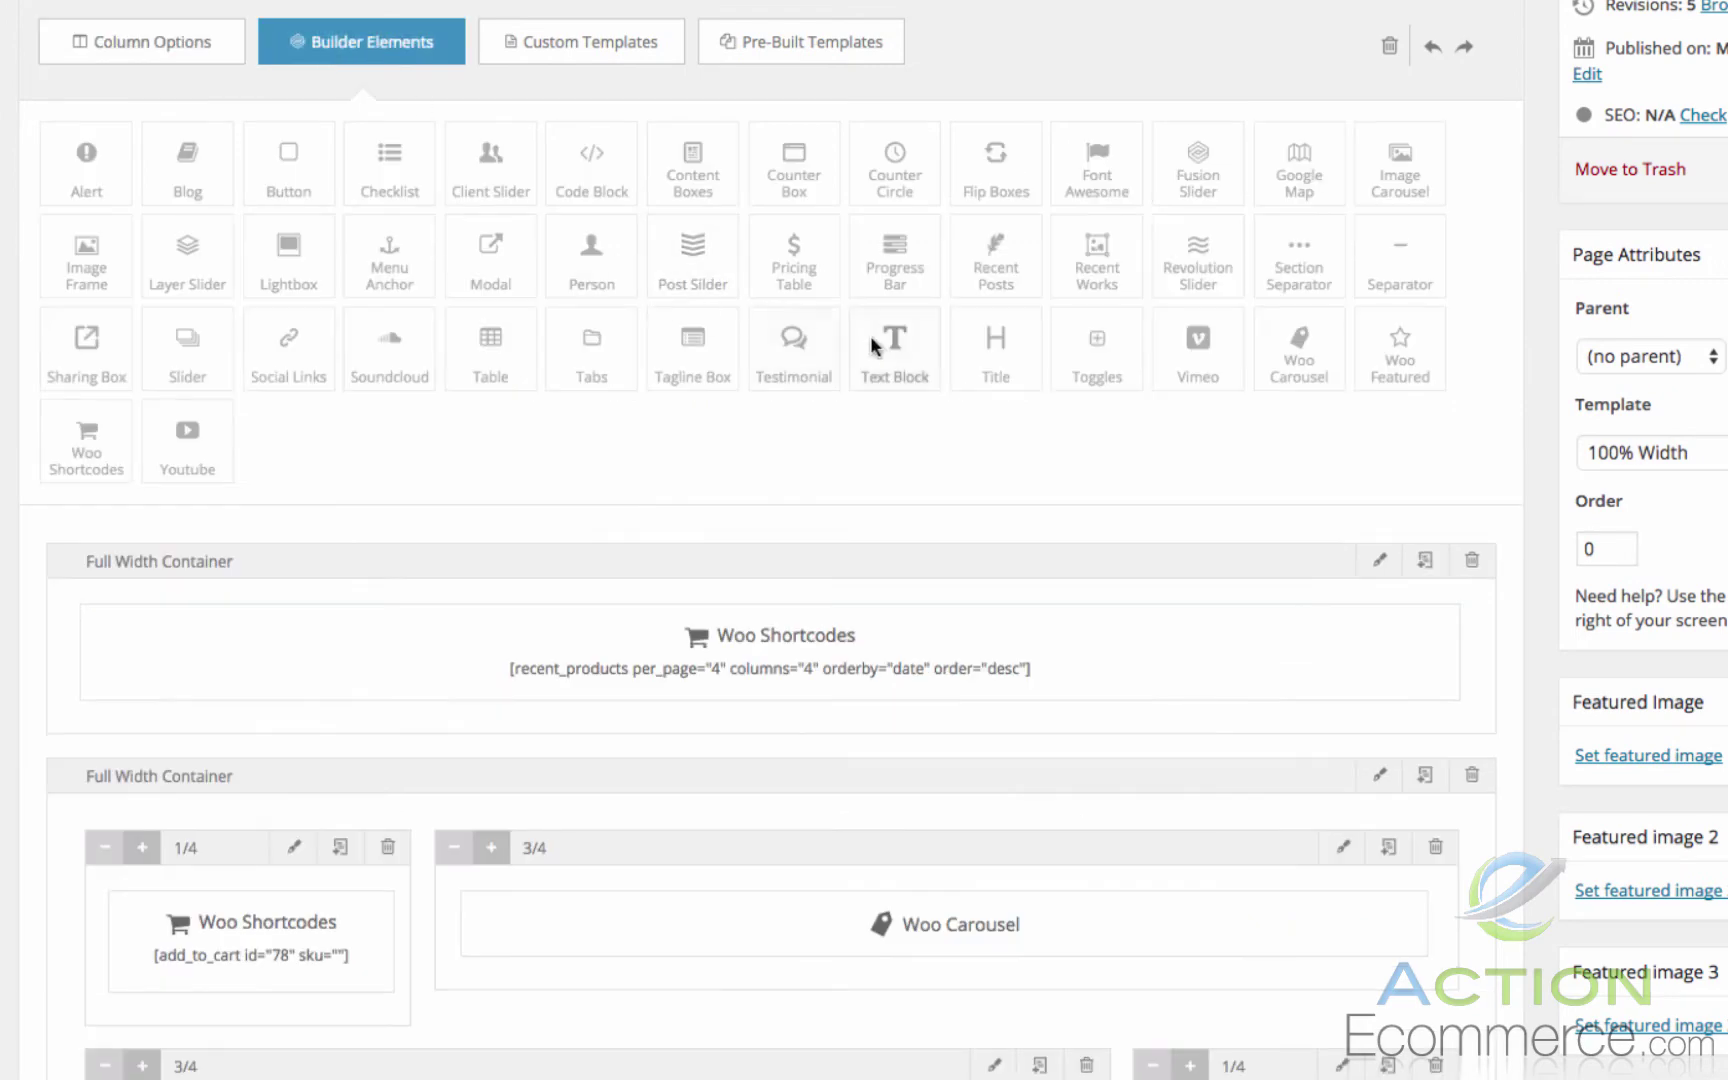
left_click_drag(963, 356, 685, 598)
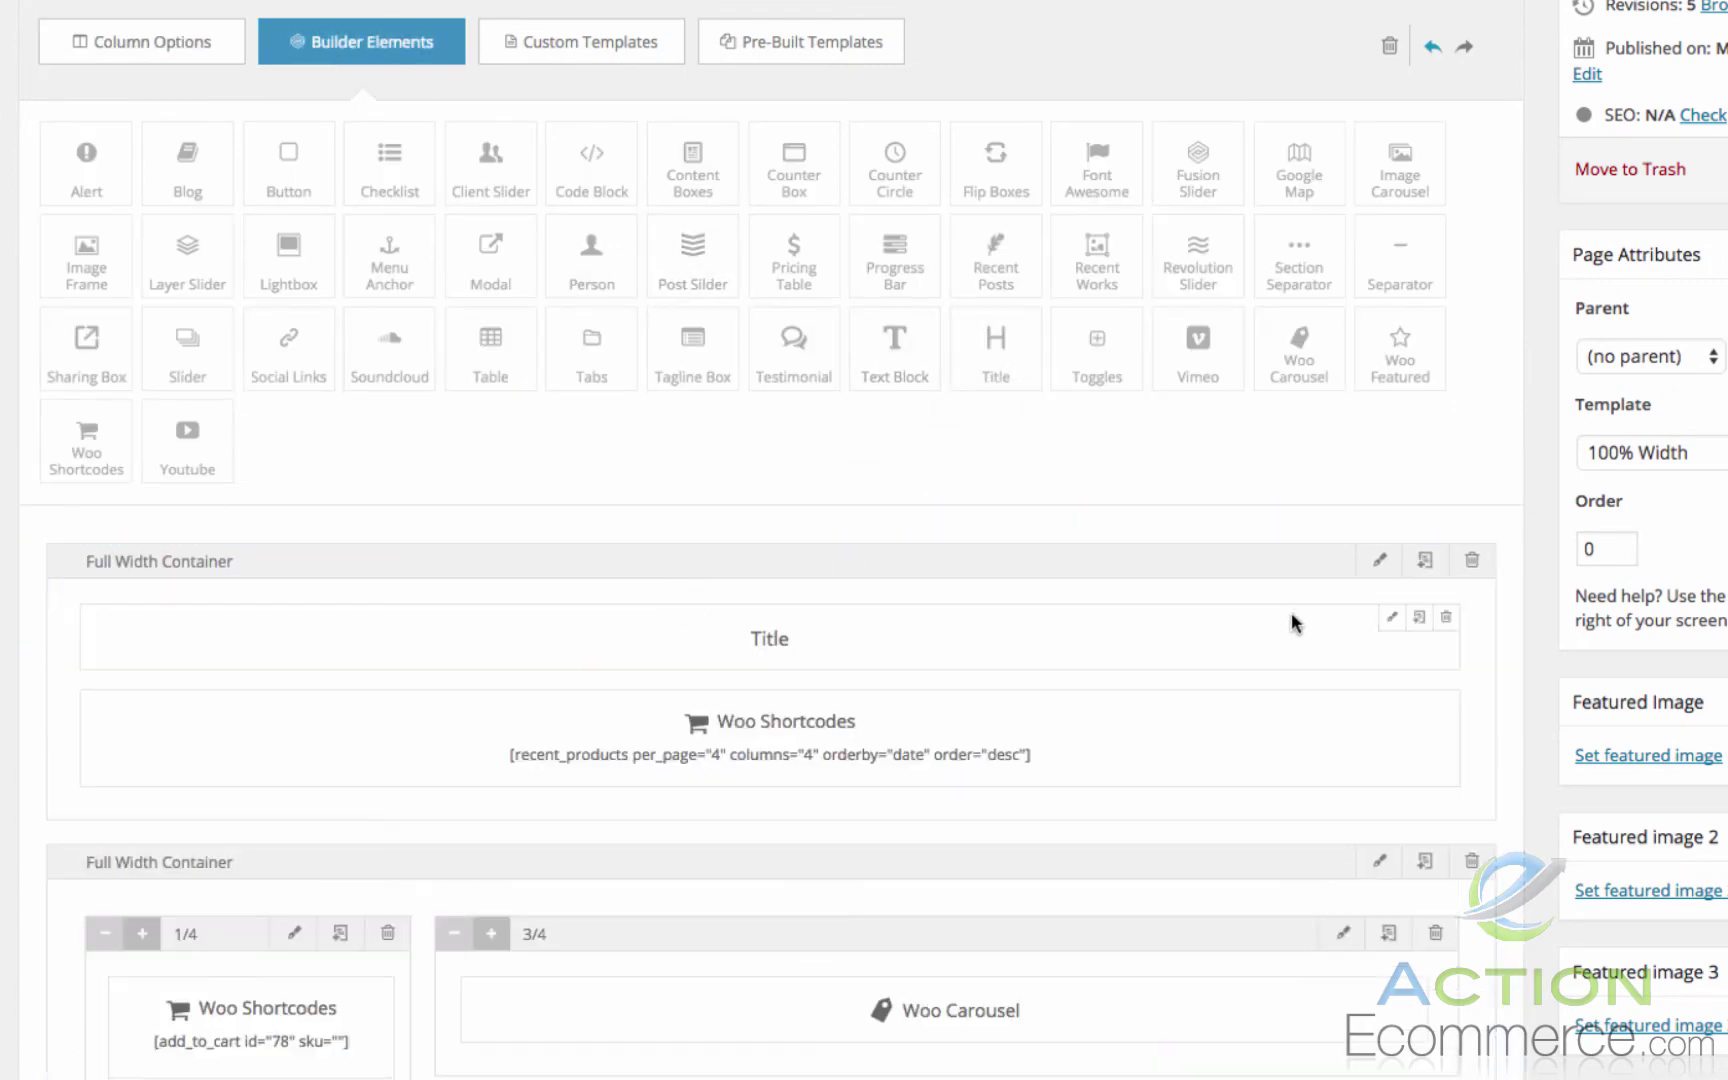
left_click(1389, 618)
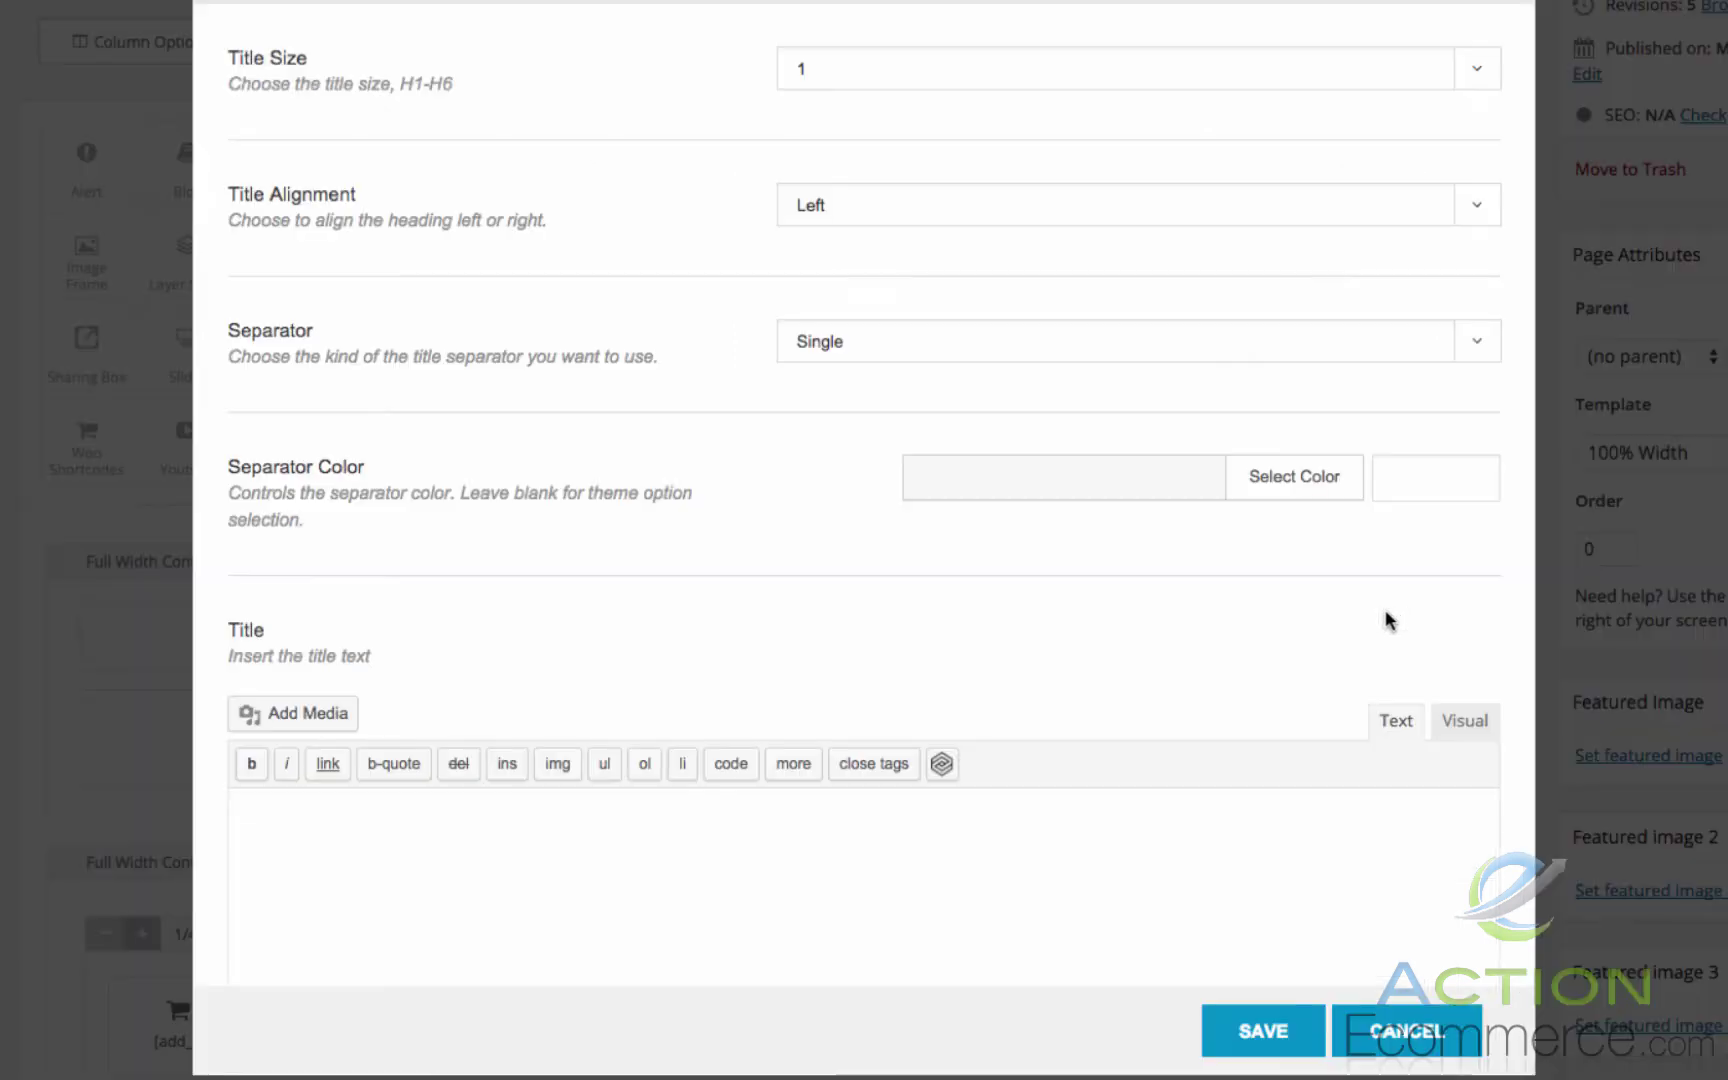
left_click(455, 838)
type("New Arrivals")
left_click(1278, 1030)
scroll(1196, 938, "down", 5)
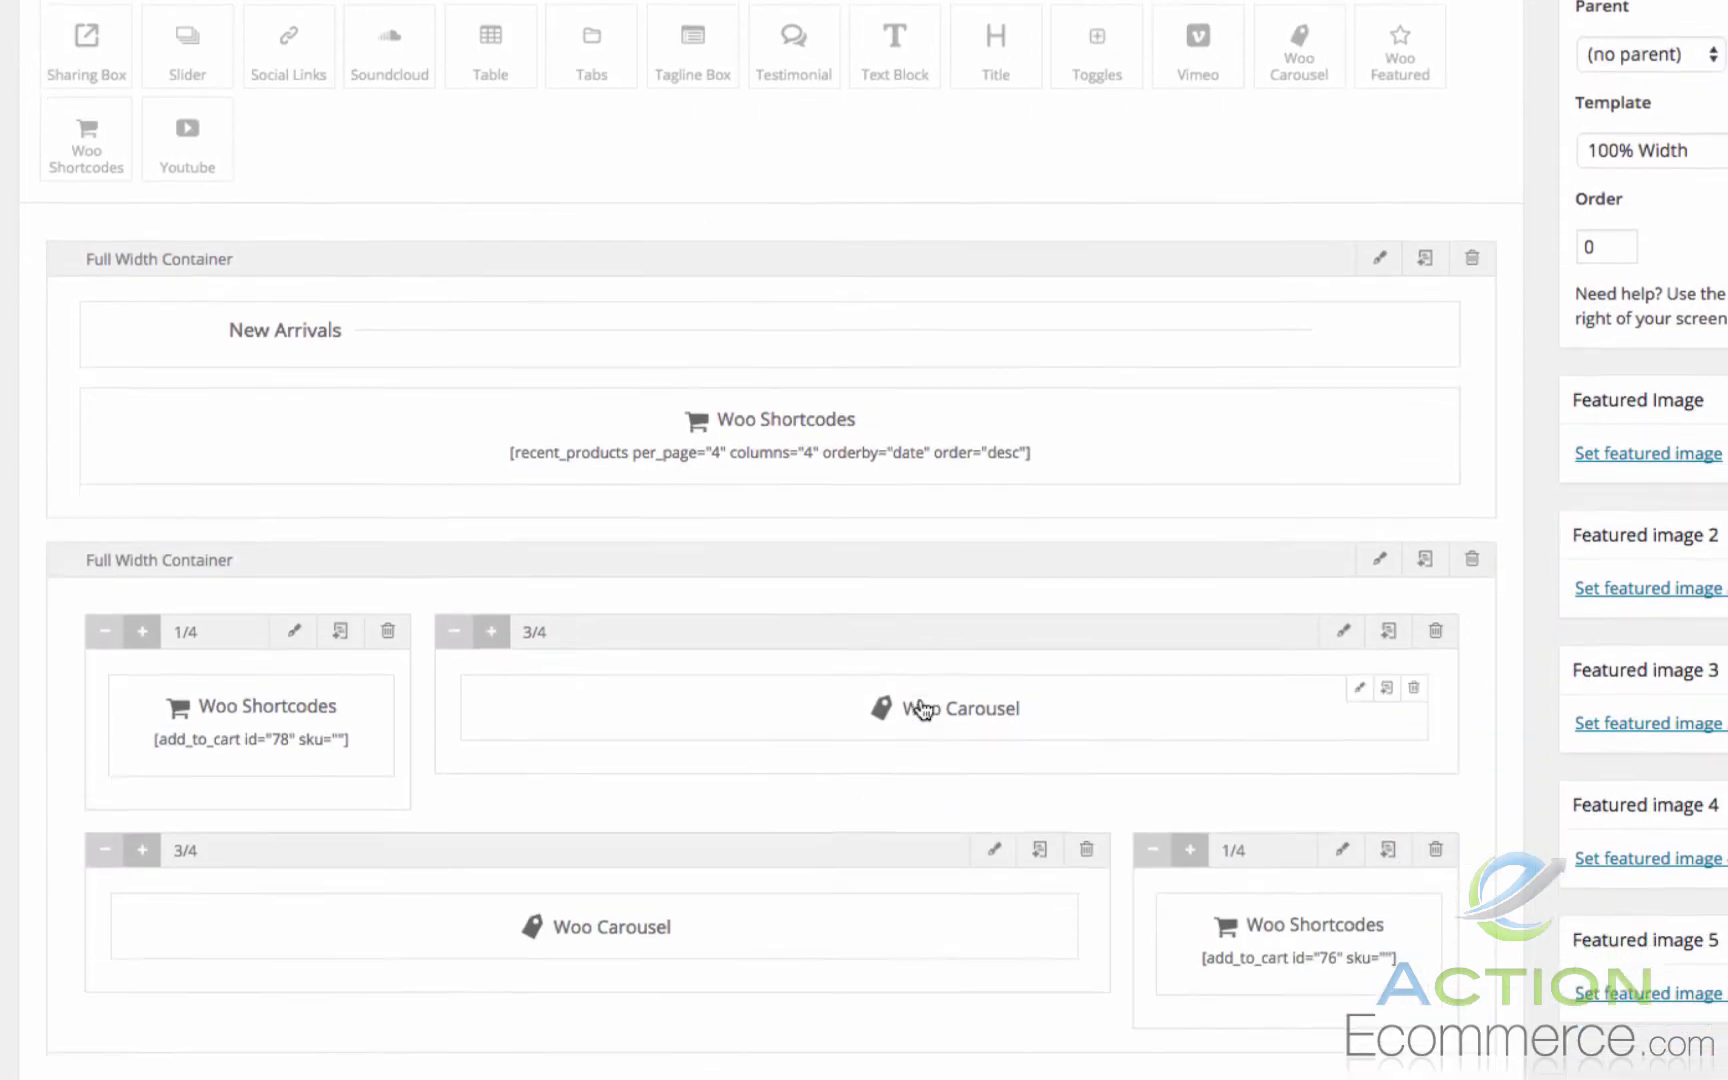
scroll(921, 710, "down", 1)
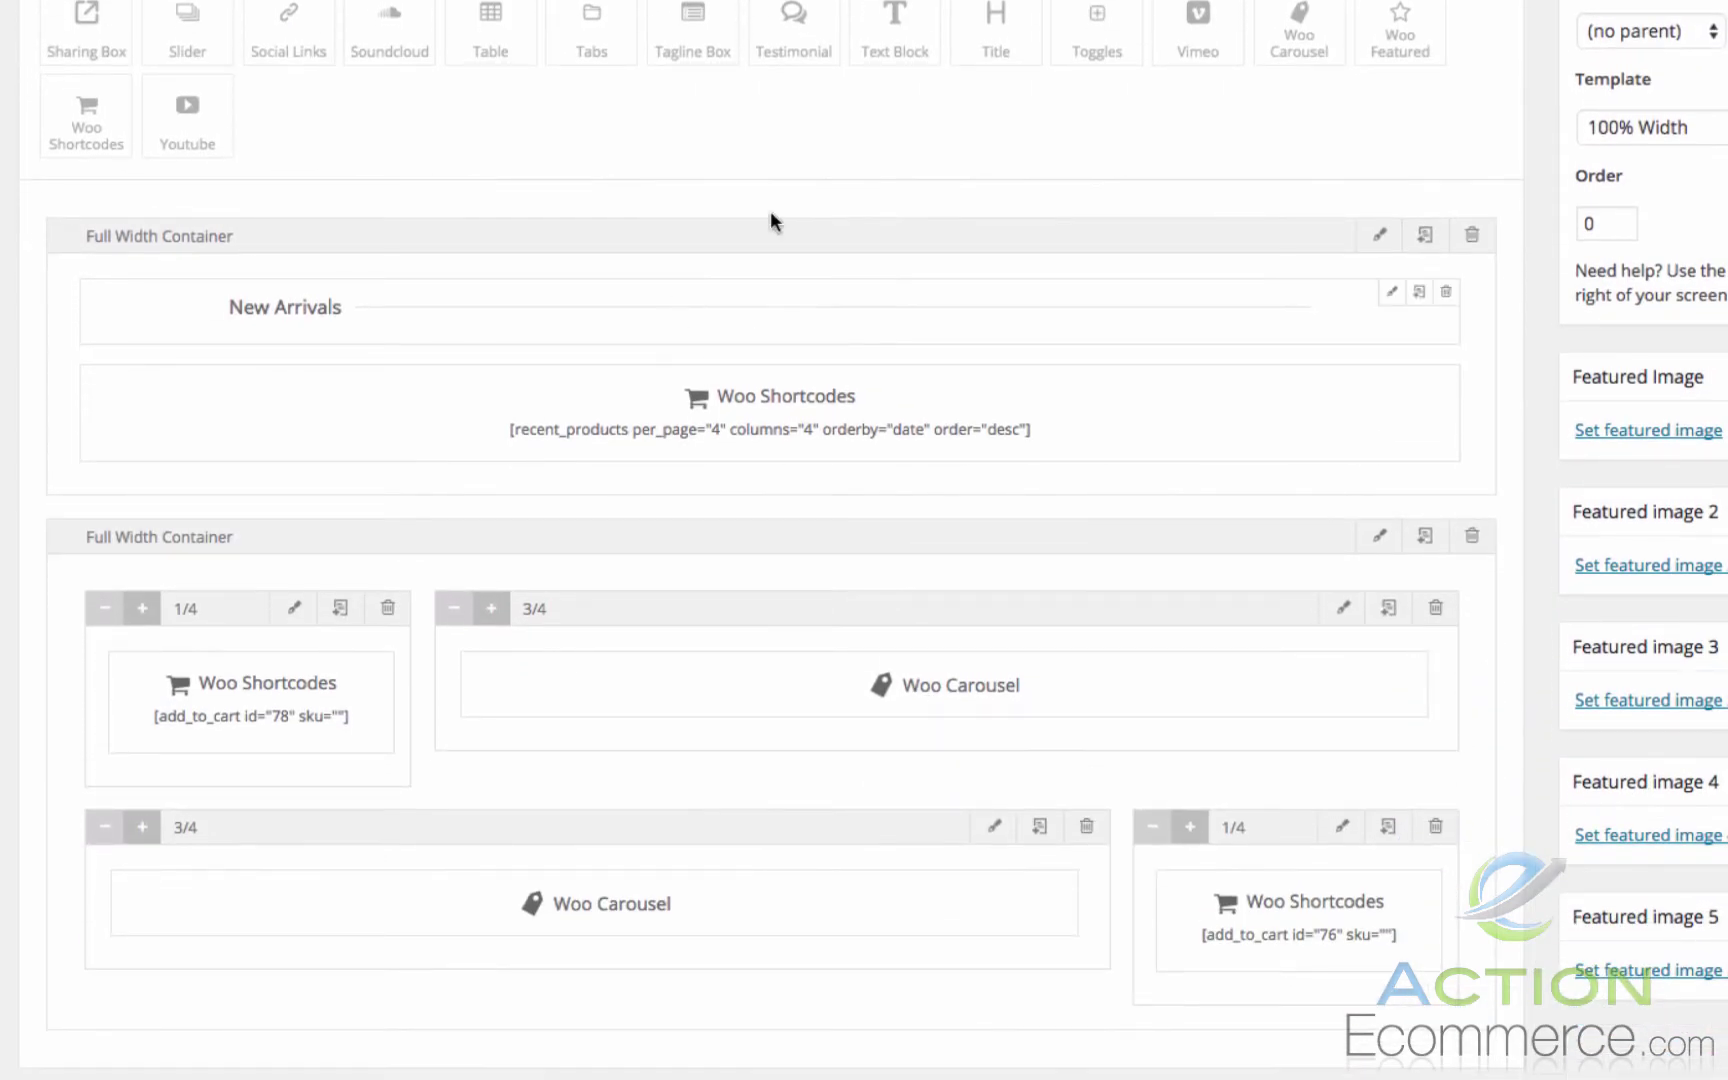
Step: Add a right-aligned 'Men's Polos' Title element at the top of the second container
left_click_drag(992, 22, 1108, 633)
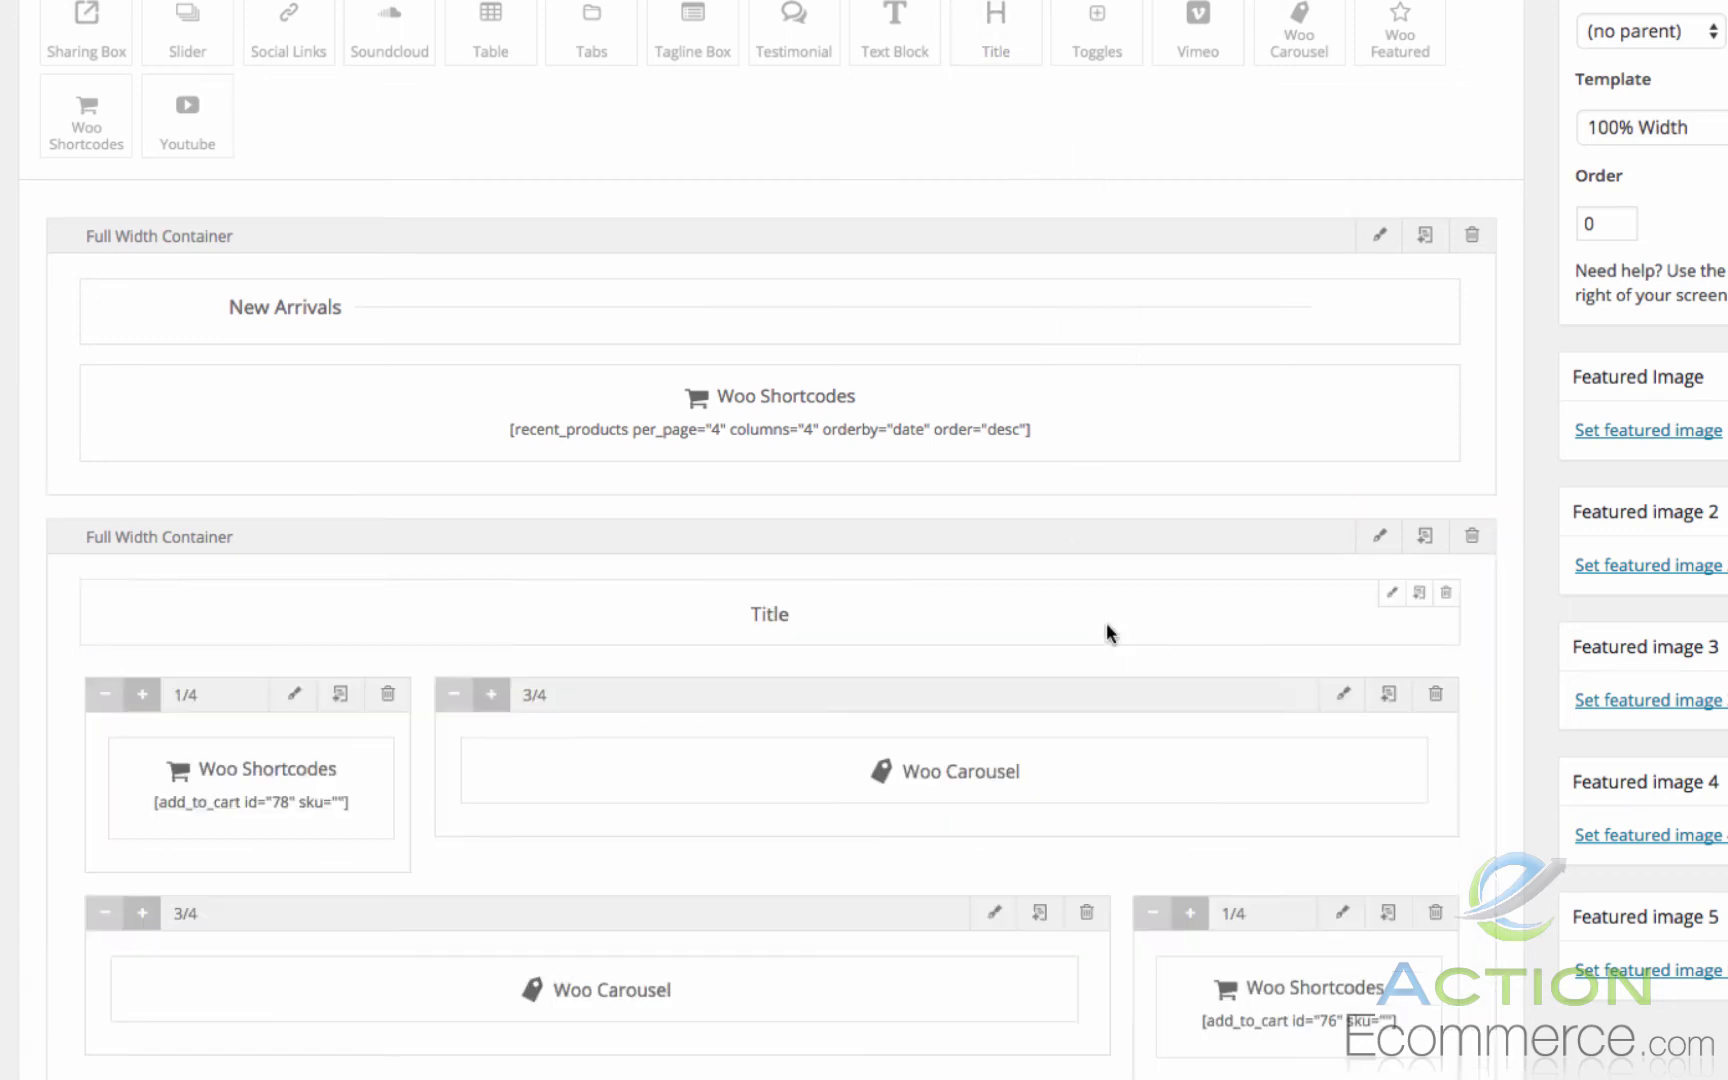
left_click(1389, 593)
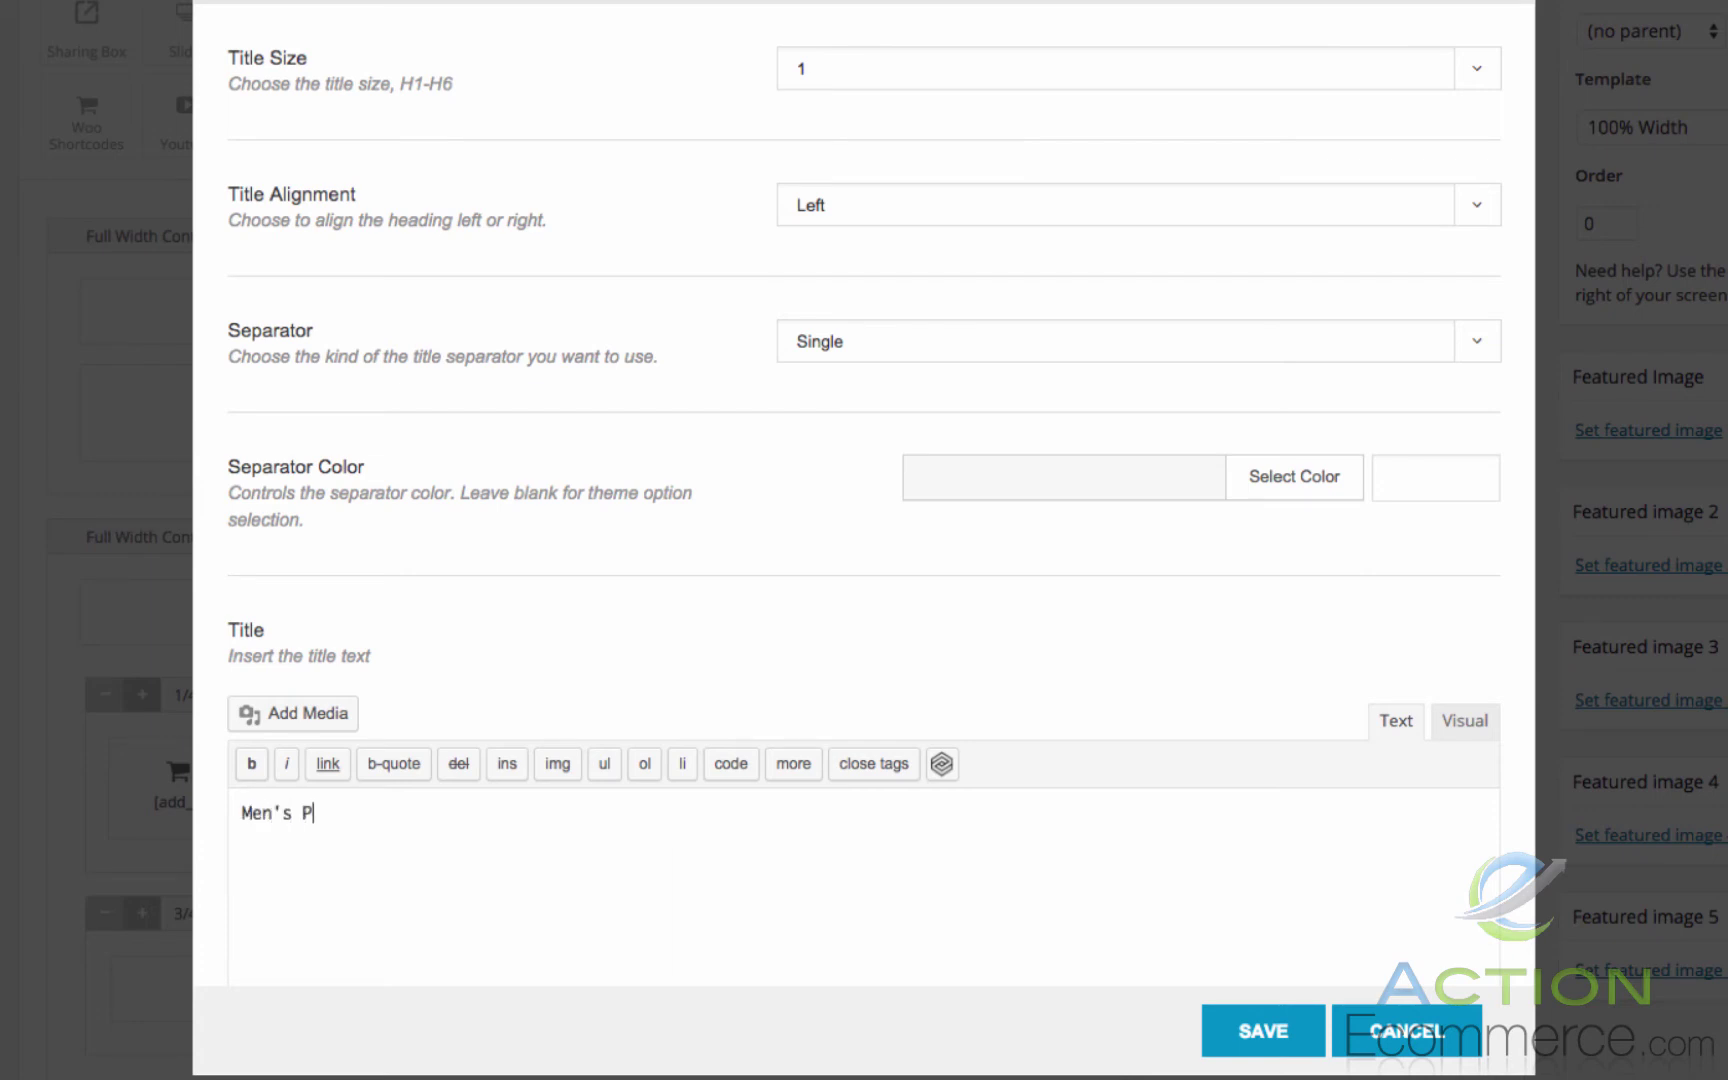
left_click(1041, 202)
left_click(1030, 232)
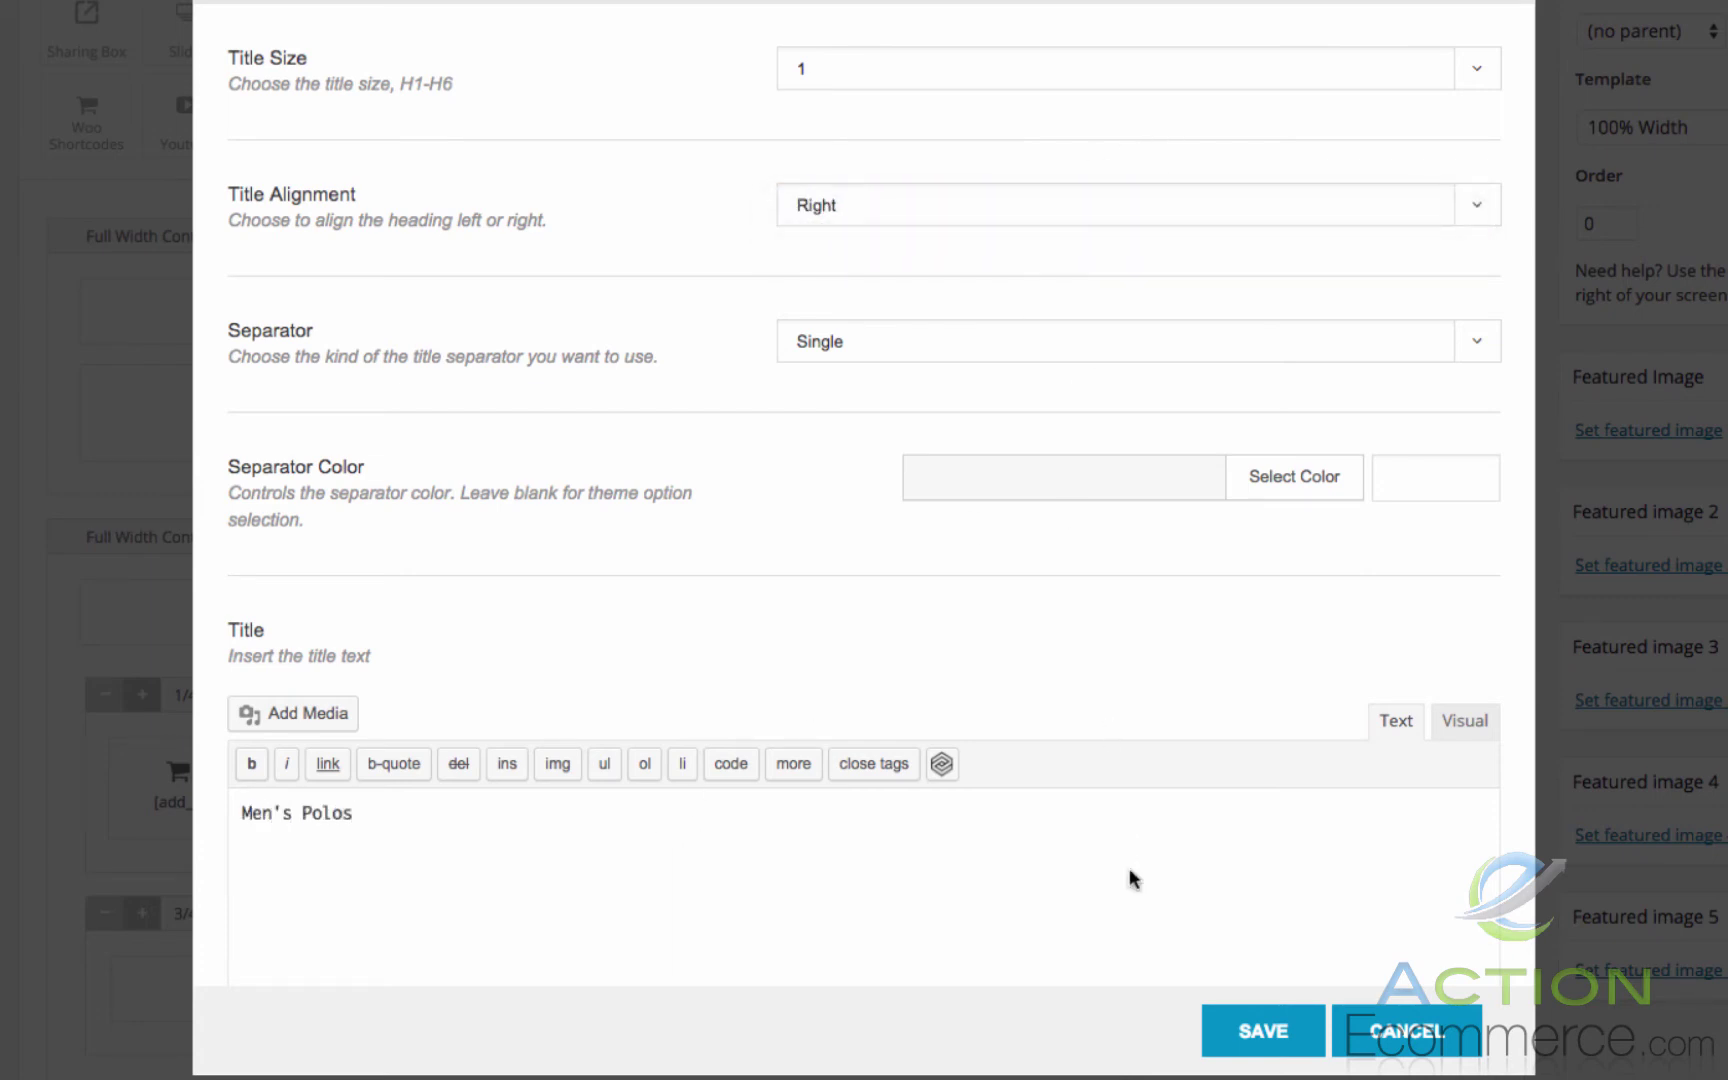
left_click(1258, 1028)
scroll(1145, 630, "down", 7)
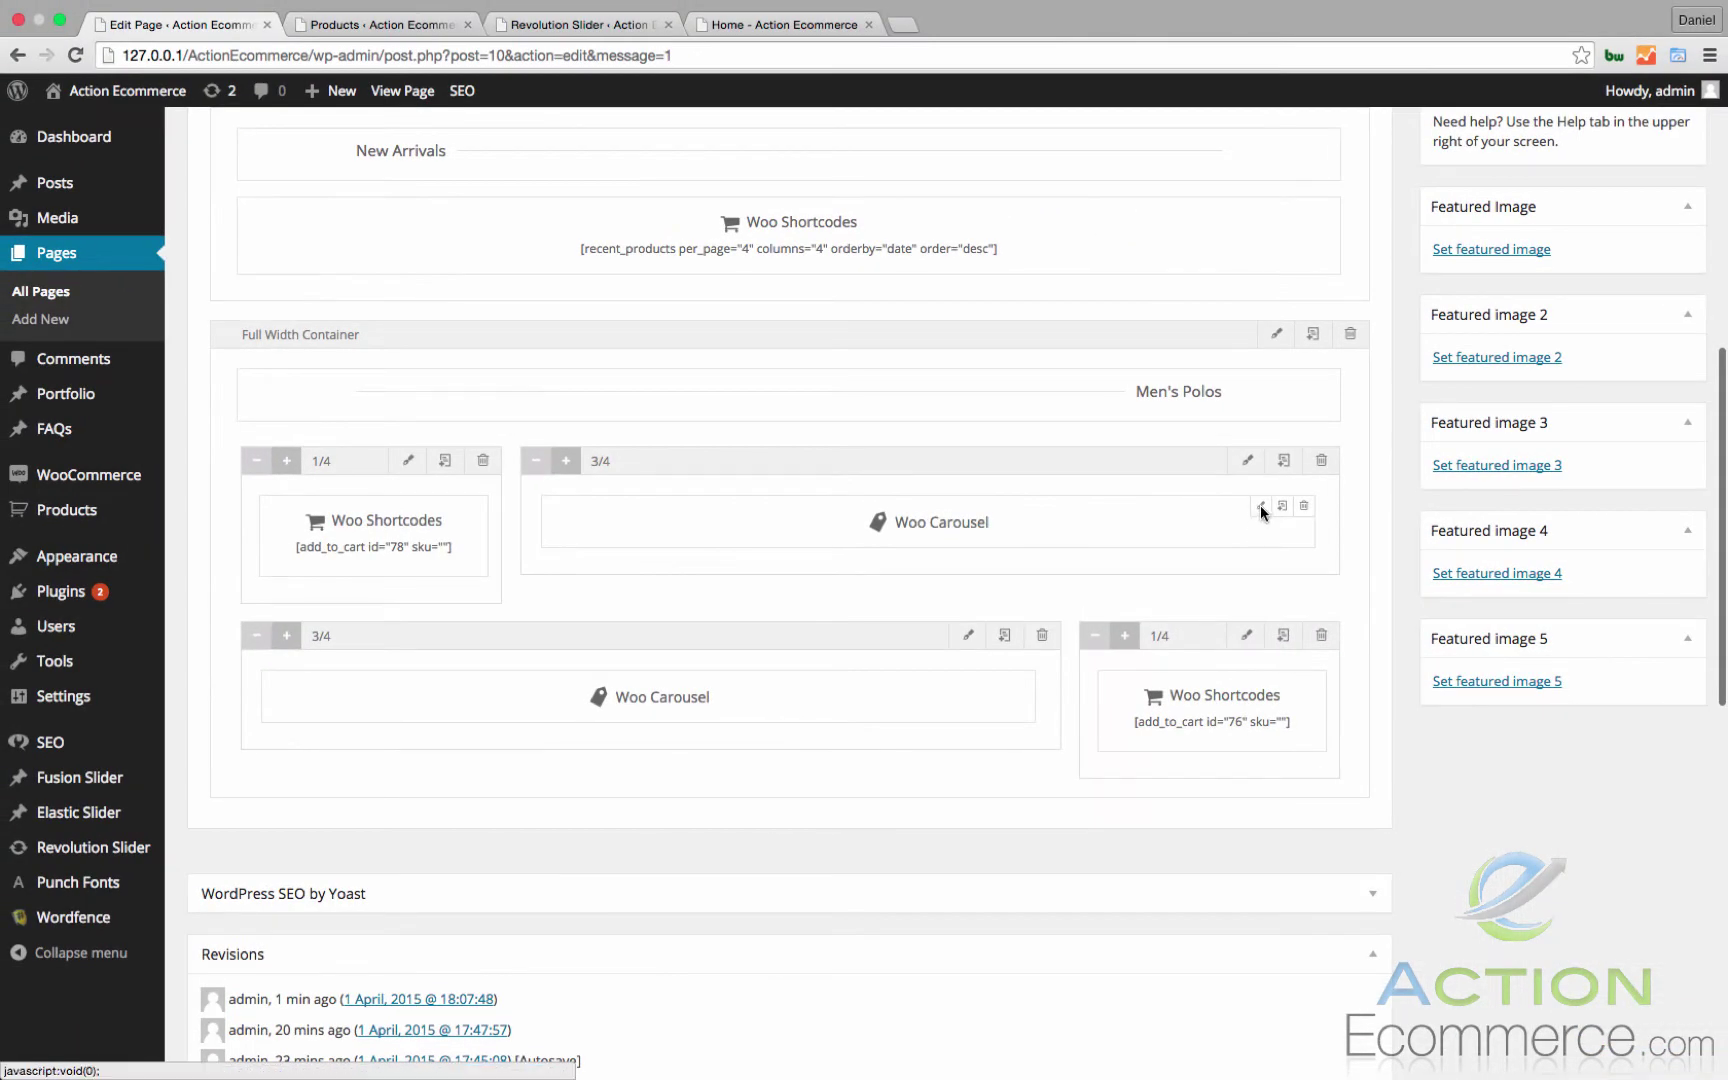
Step: Set the Polo Woo Carousel's picture size to Auto
left_click(1275, 493)
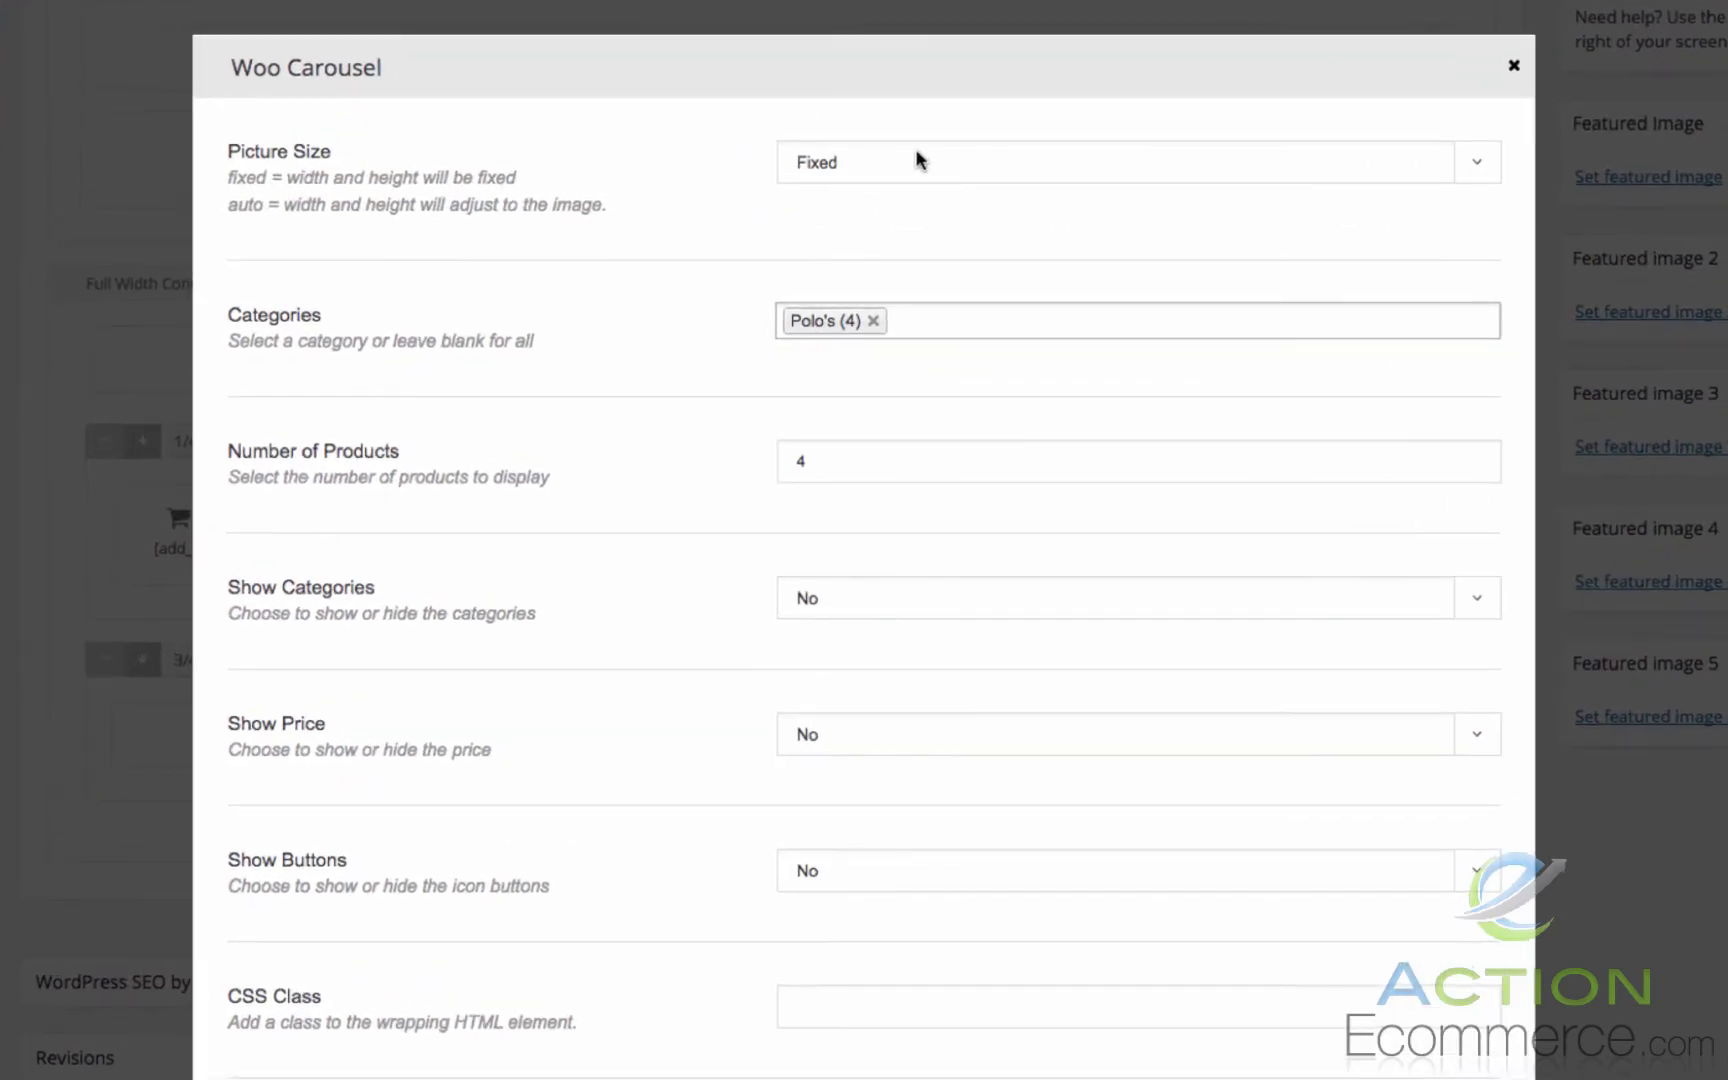
left_click(915, 160)
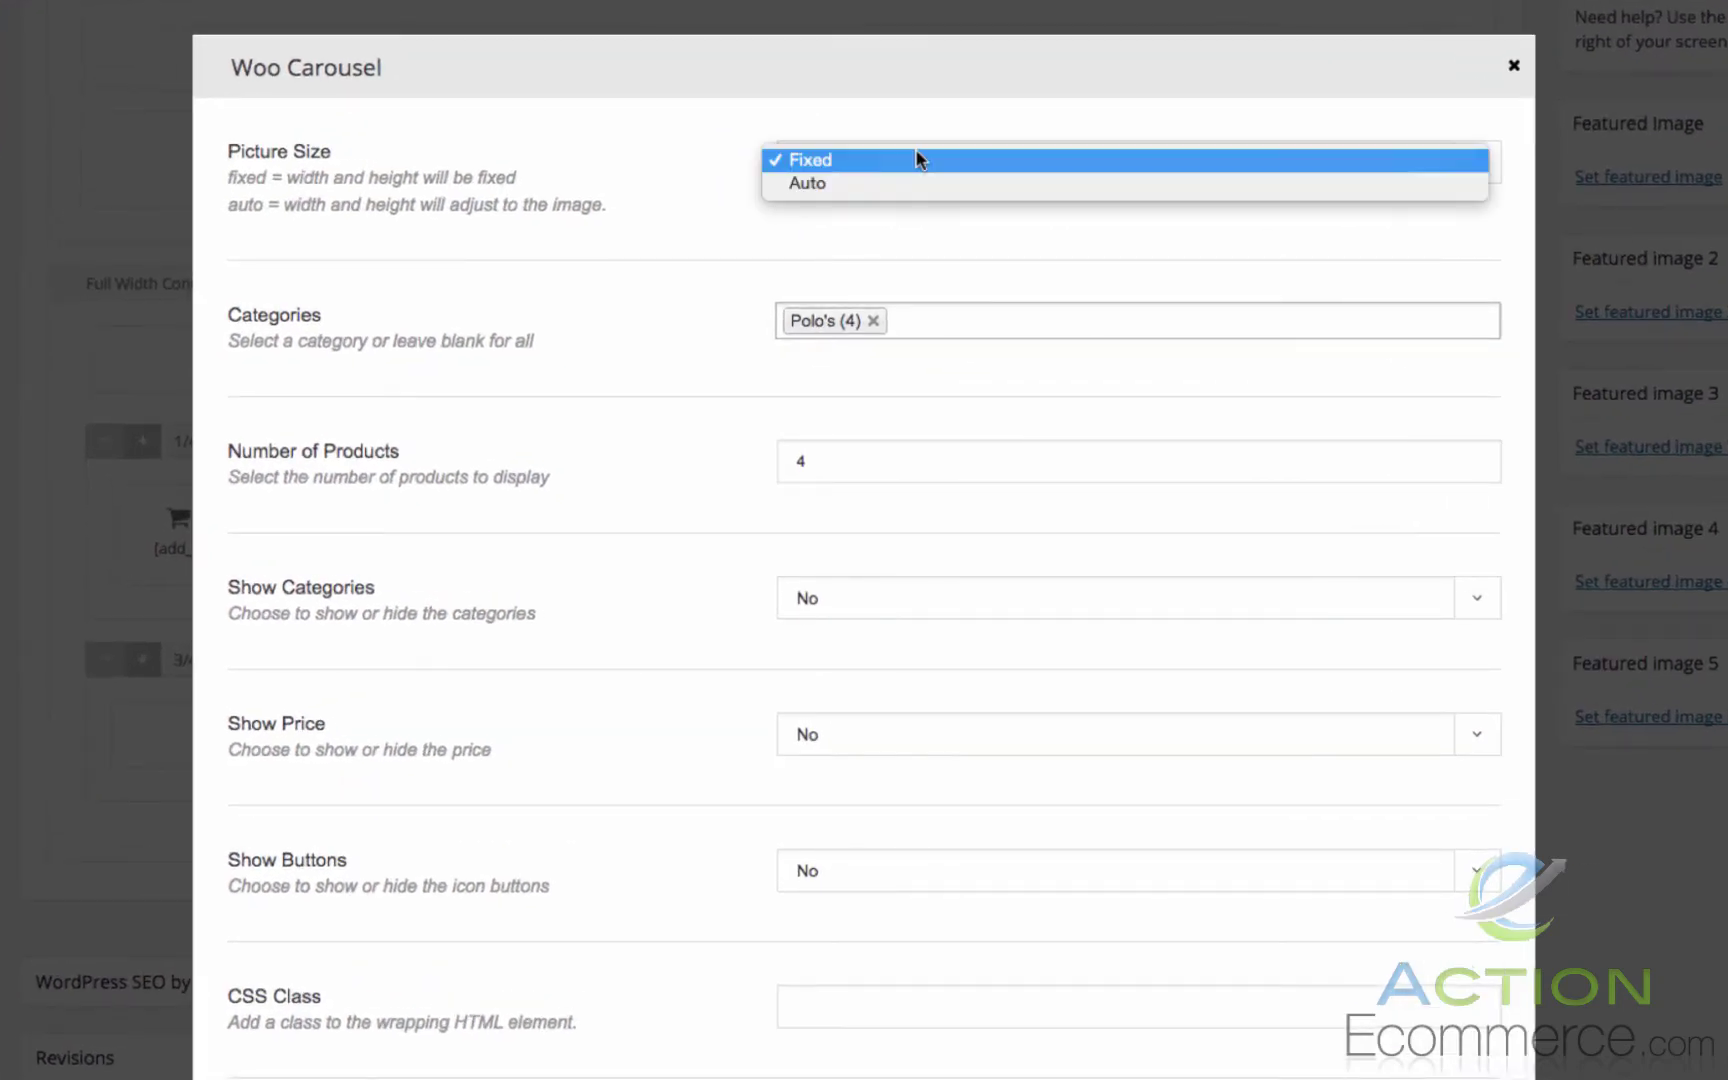
left_click(910, 183)
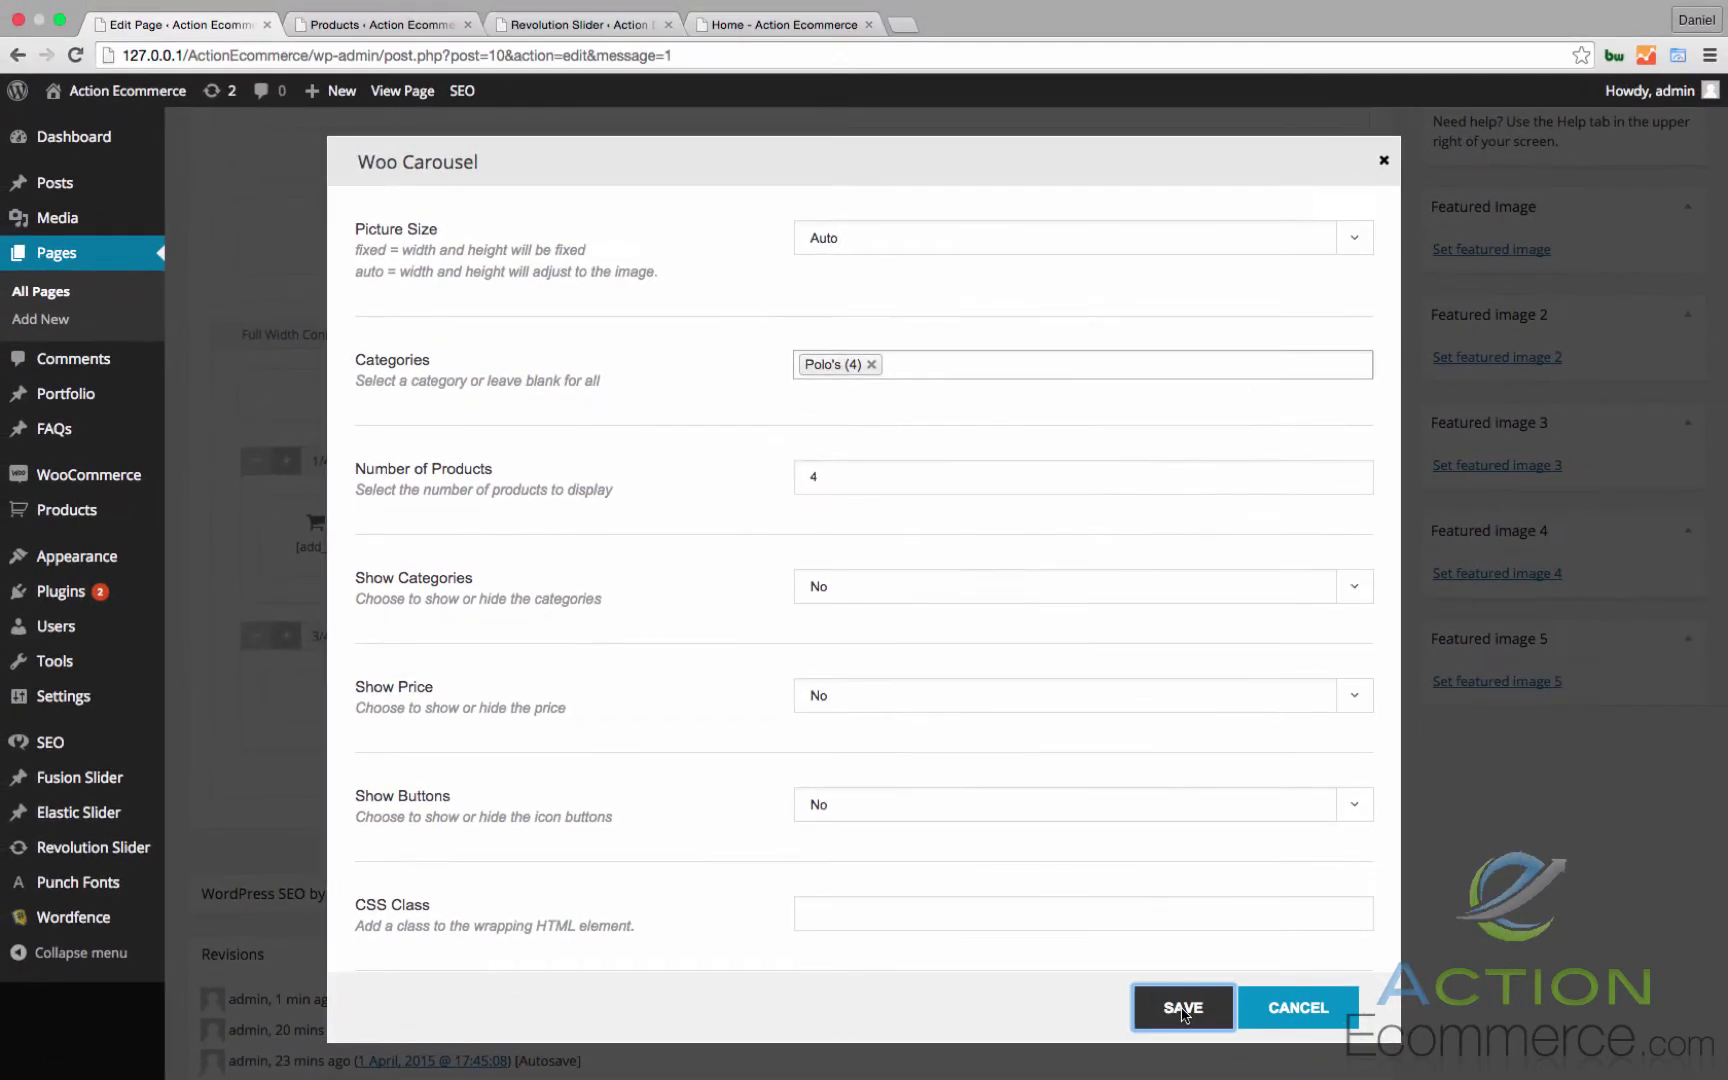
left_click(1218, 1058)
Step: Set the Shorts Woo Carousel's picture size to Auto
scroll(751, 799, "down", 7)
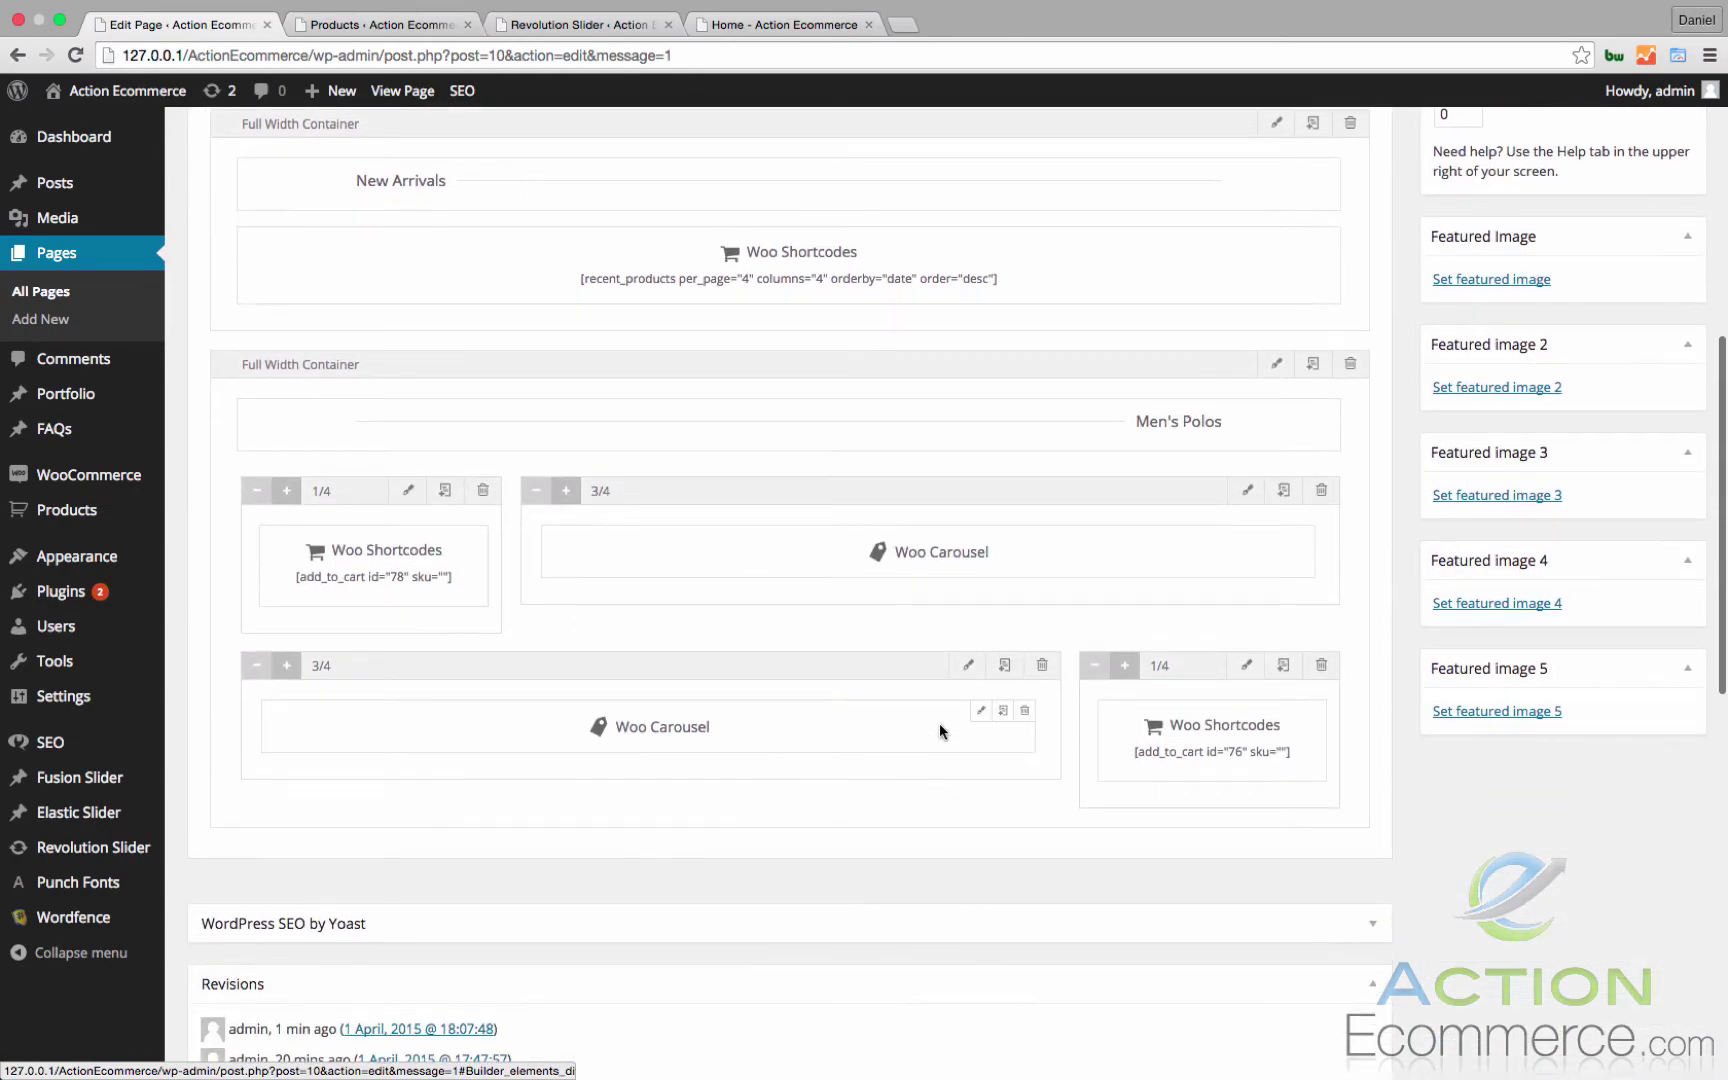
left_click(983, 710)
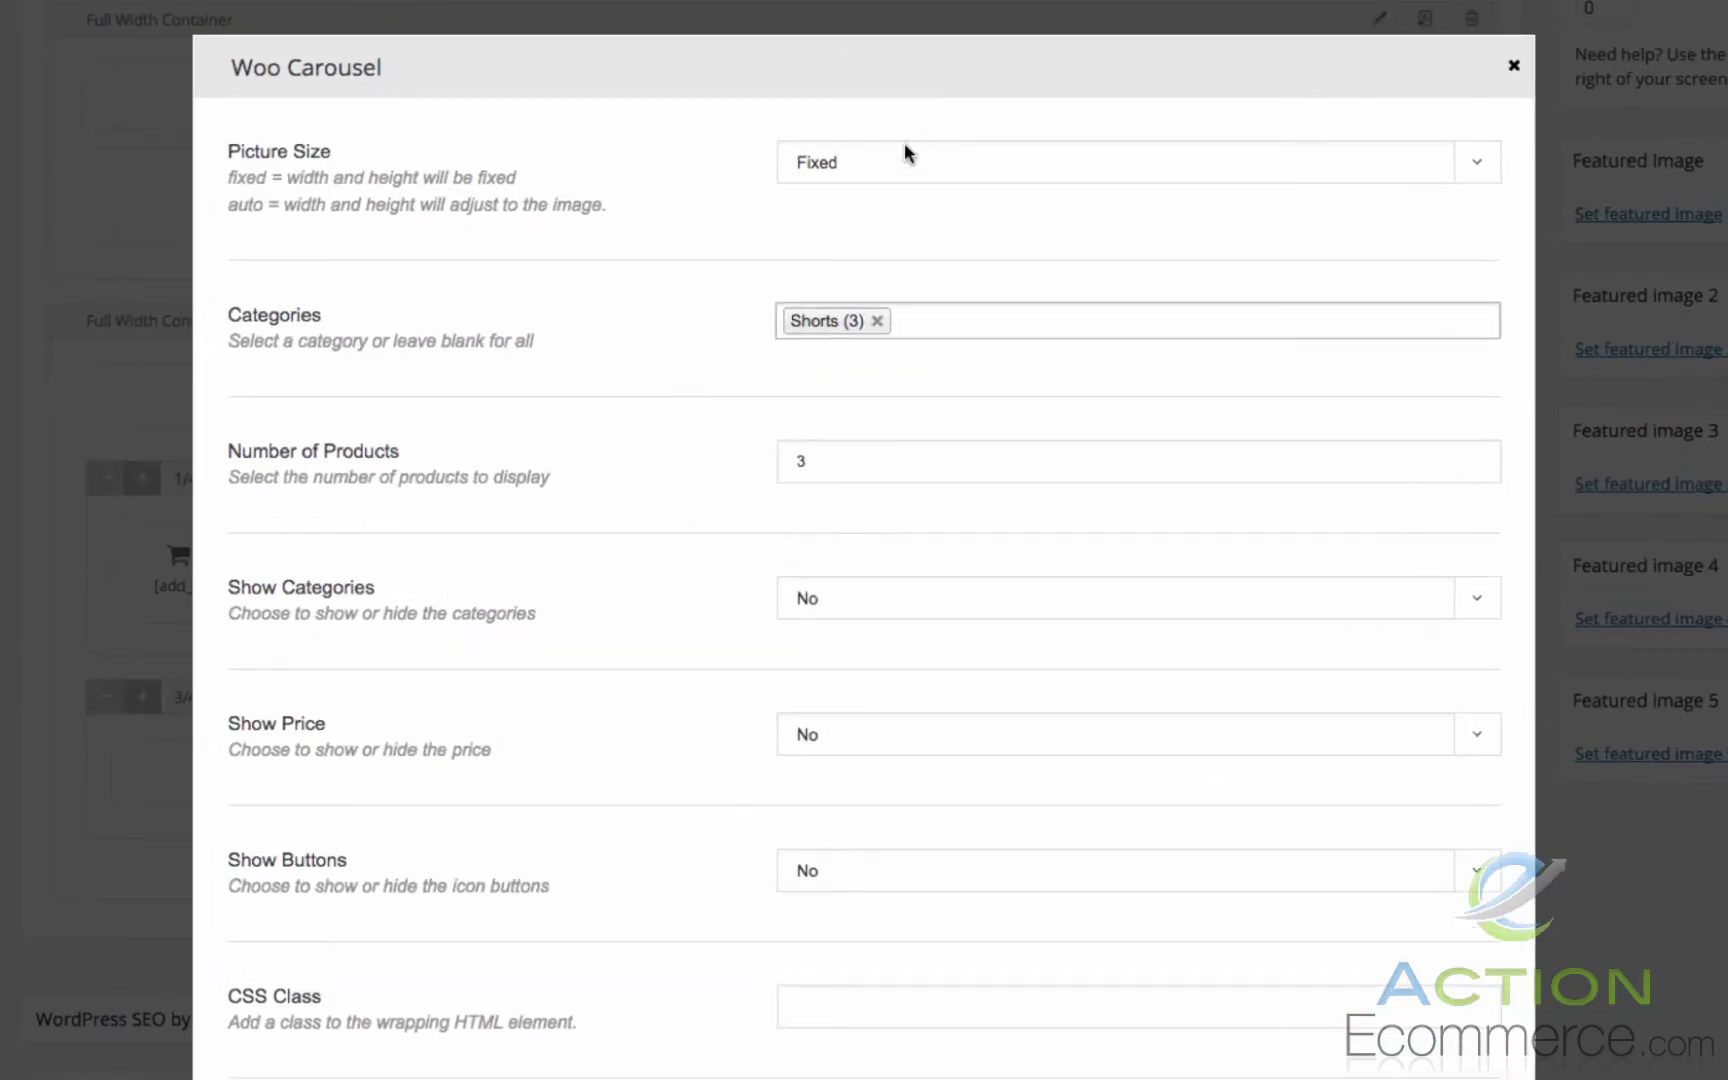
left_click(905, 160)
left_click(900, 197)
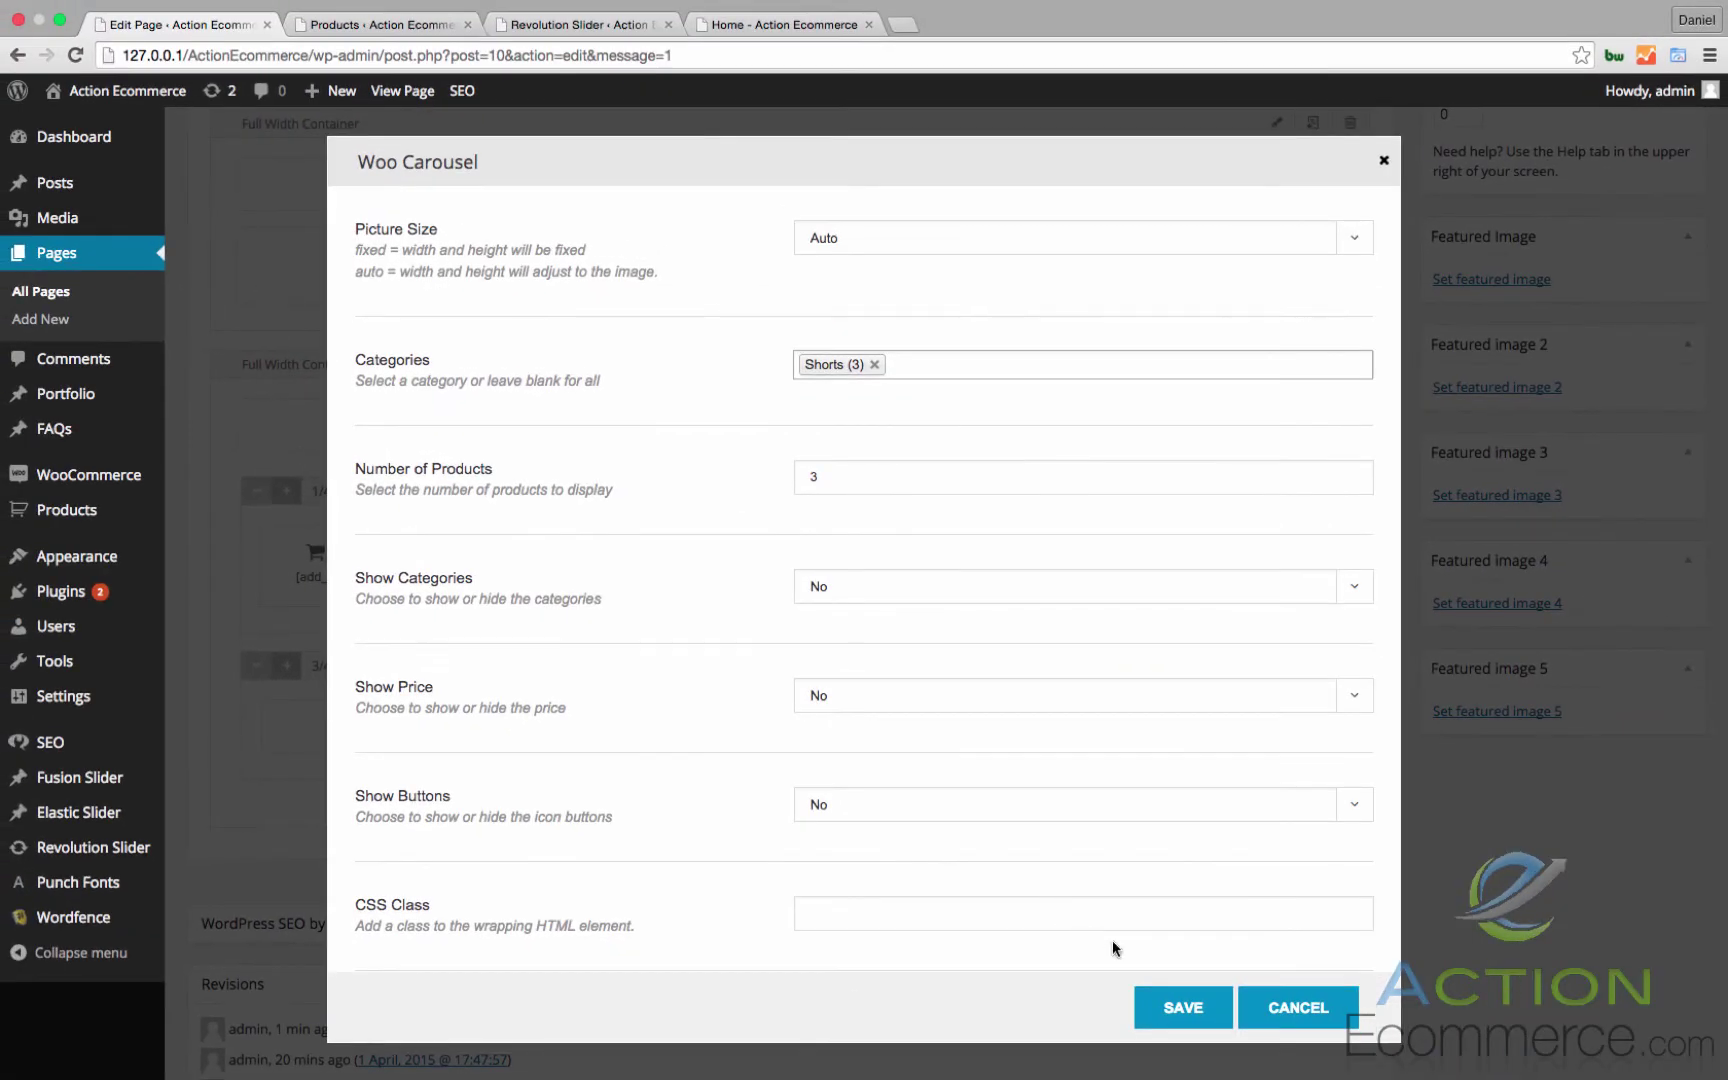
left_click(1183, 1007)
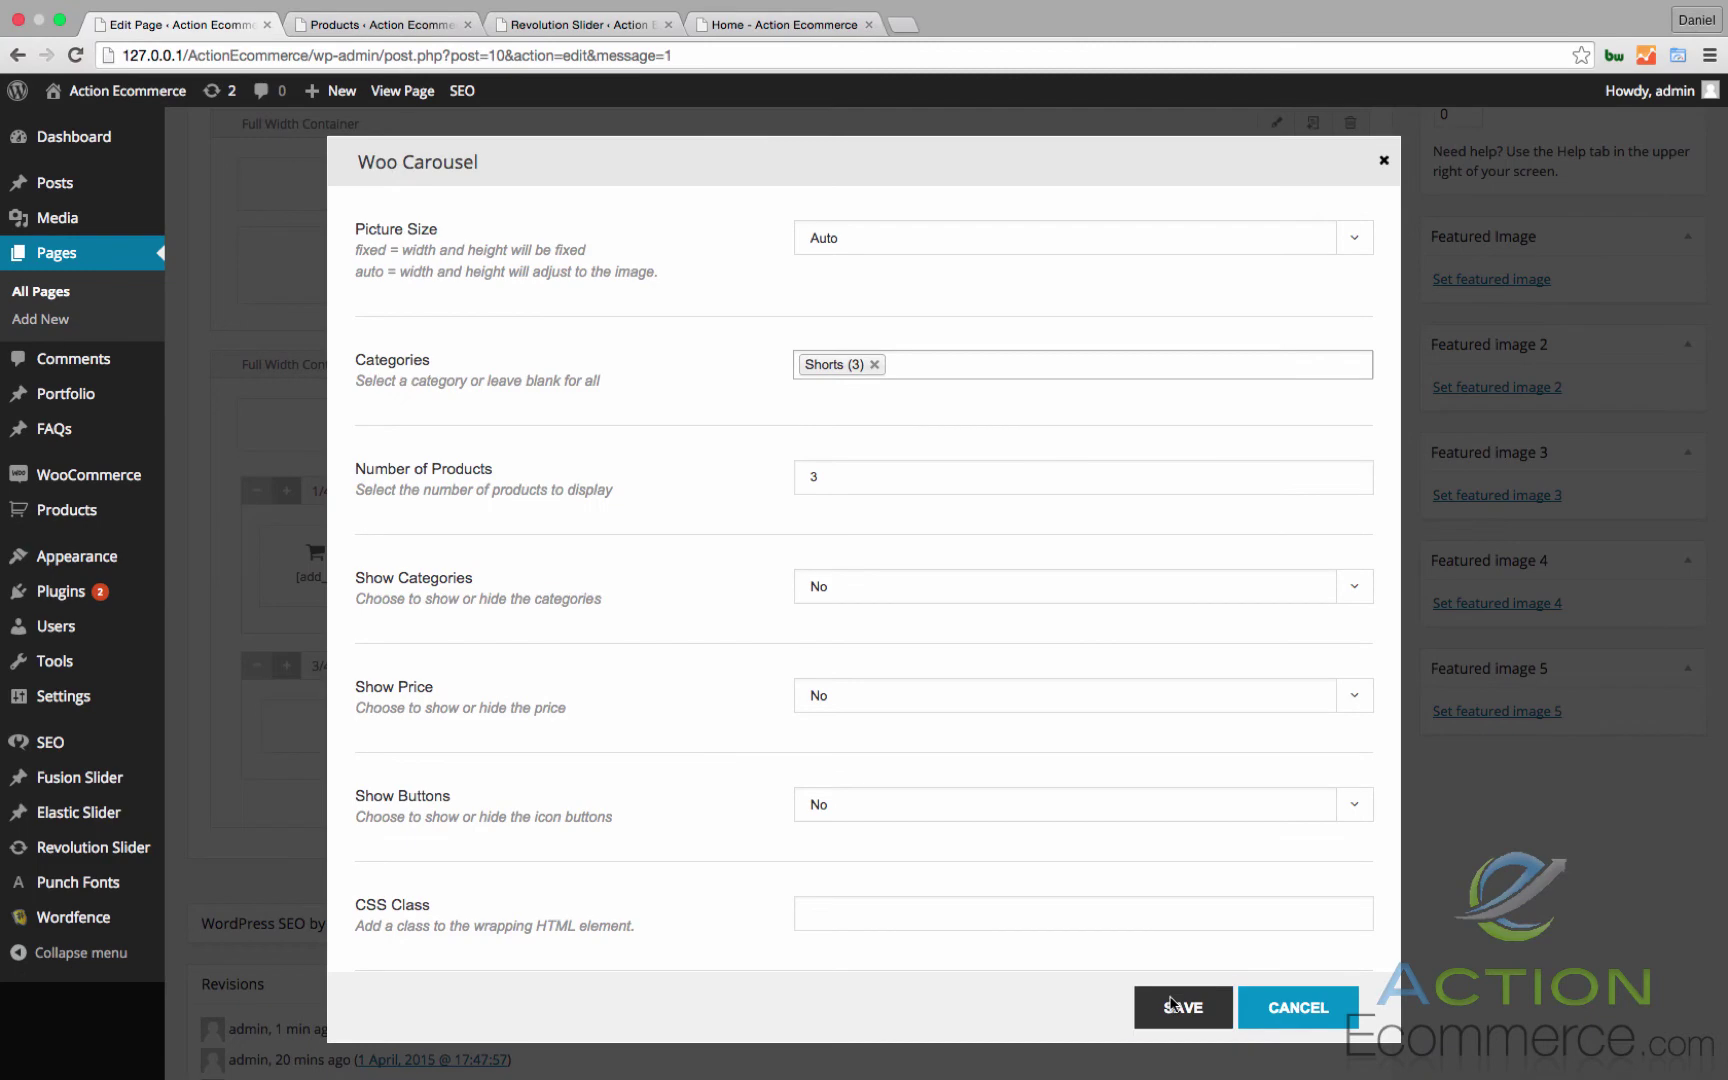
scroll(428, 576, "down", 7)
Step: Look up the product SKU and give the first add-to-cart shortcode sku 1007
scroll(428, 576, "down", 1)
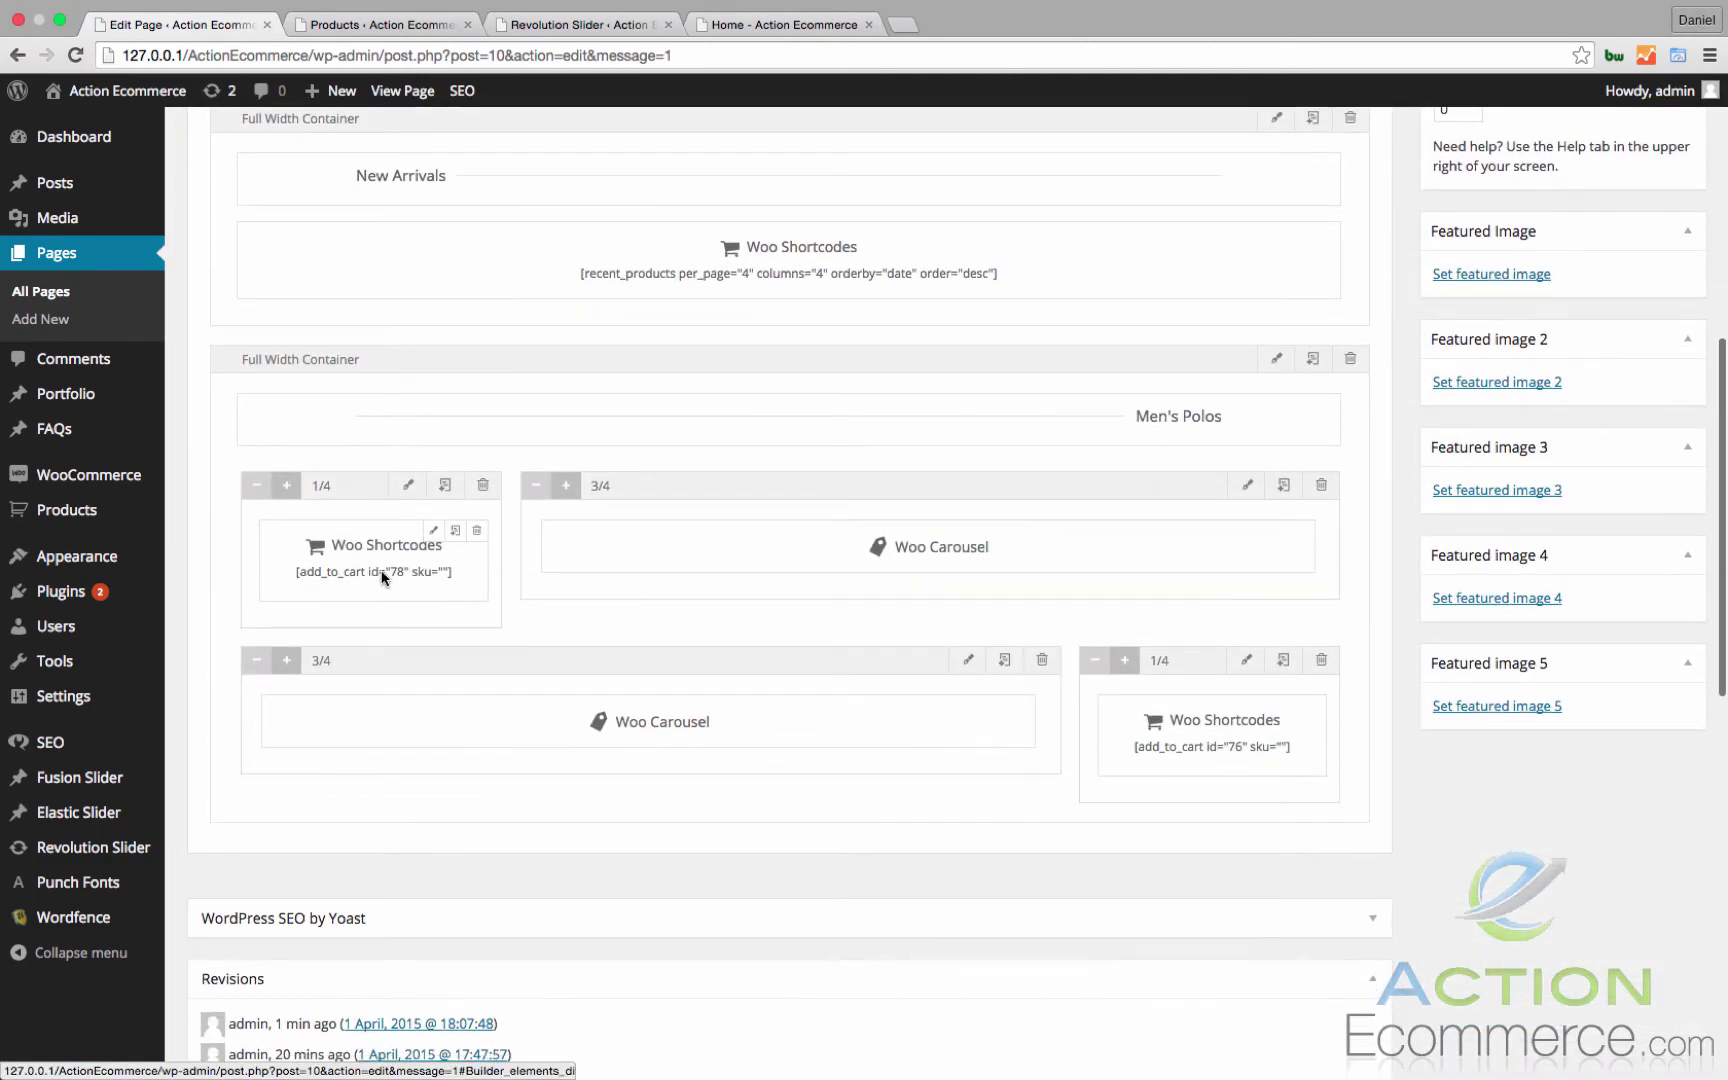
left_click(393, 28)
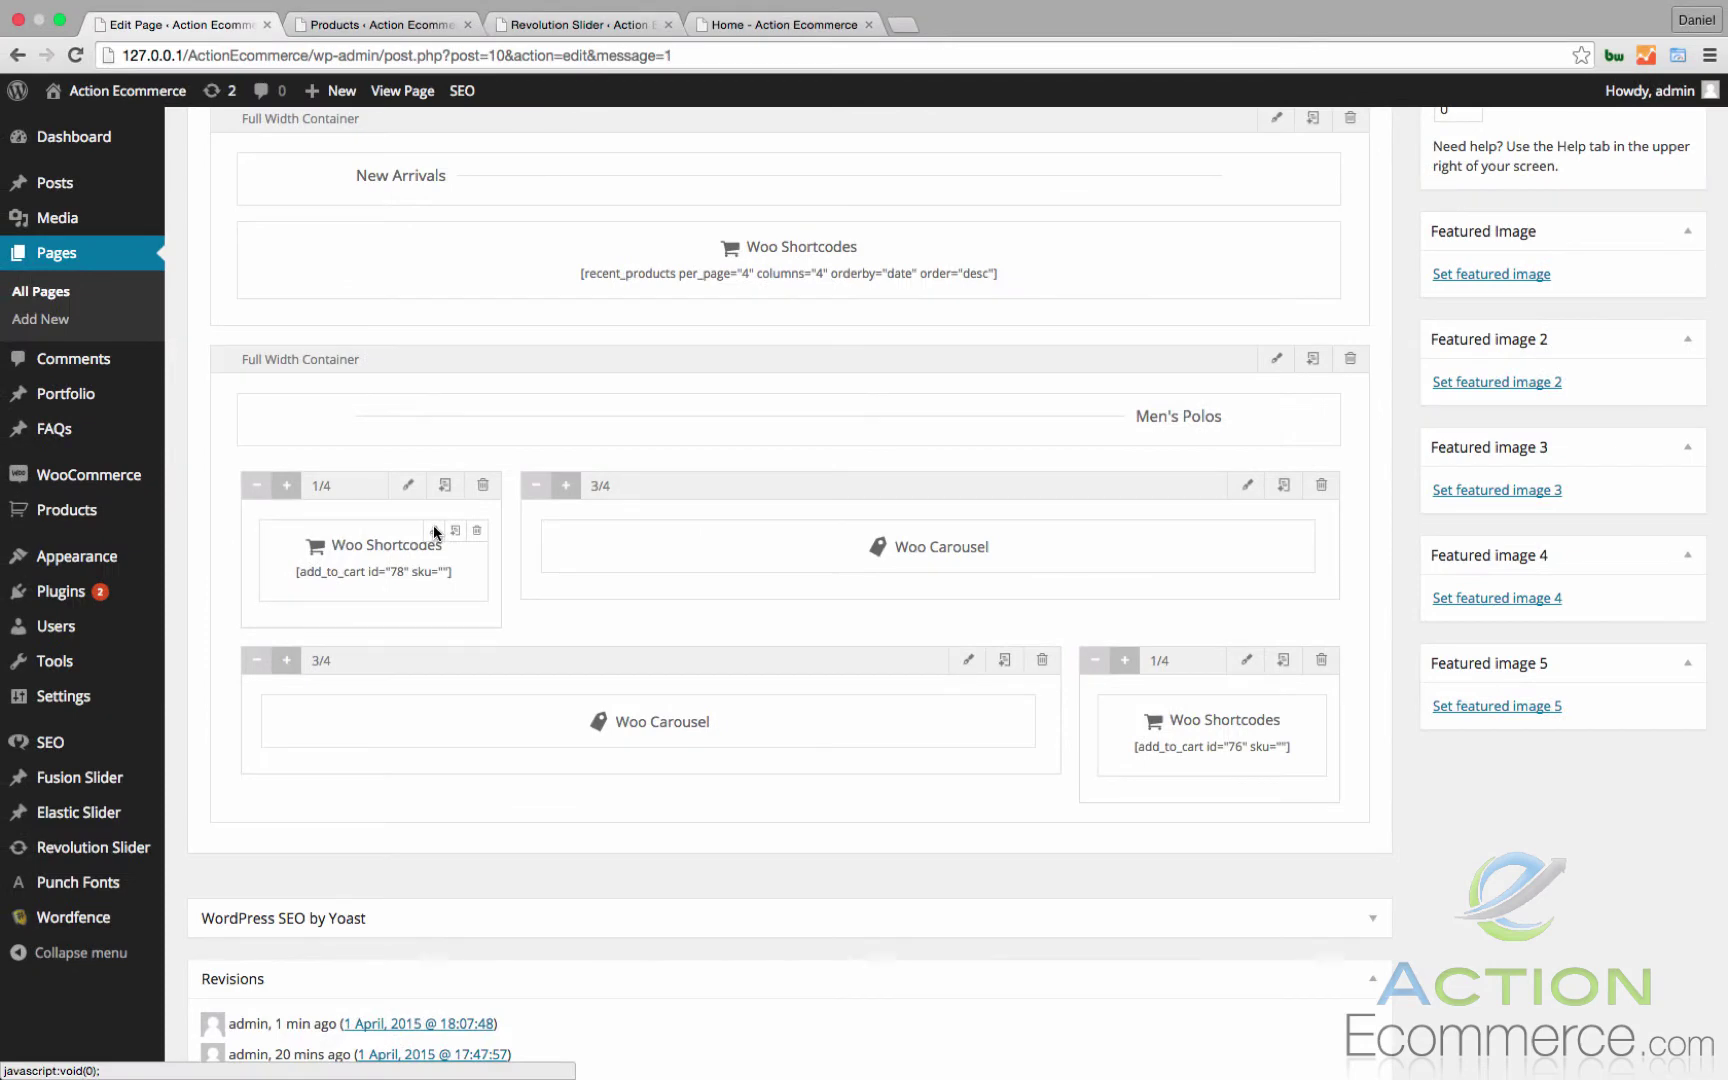
left_click(435, 531)
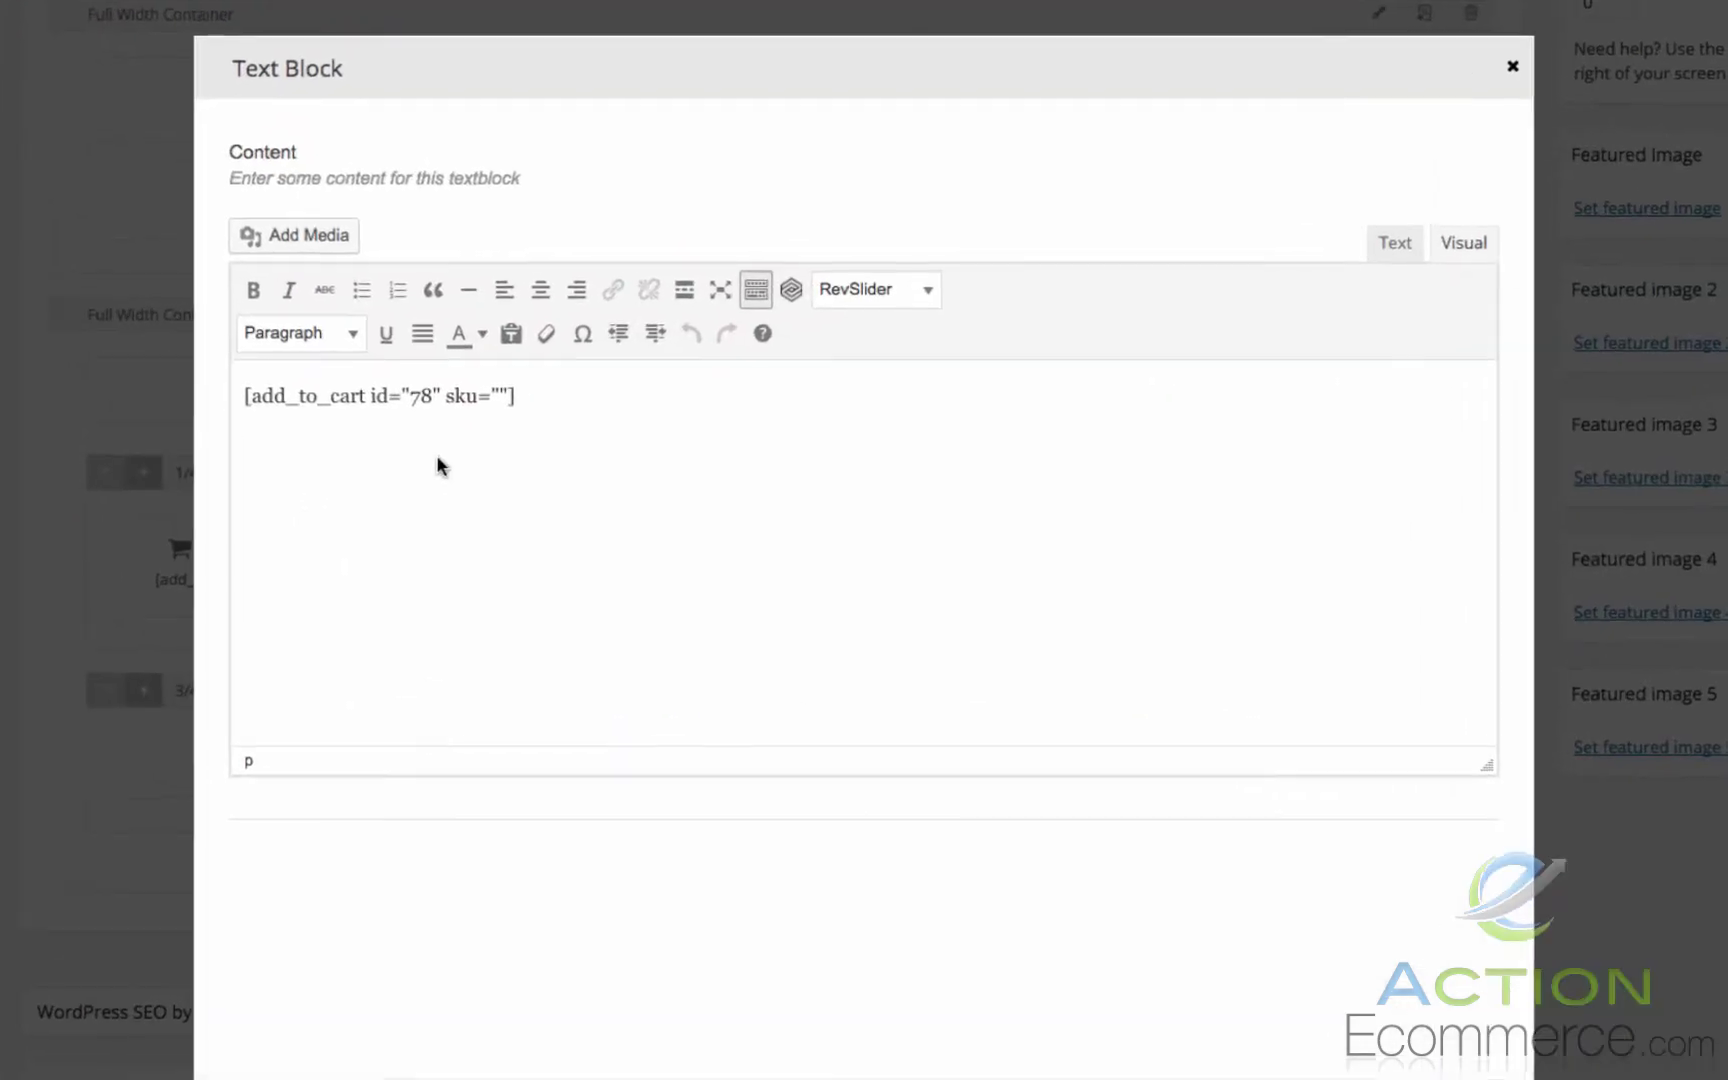
type("007")
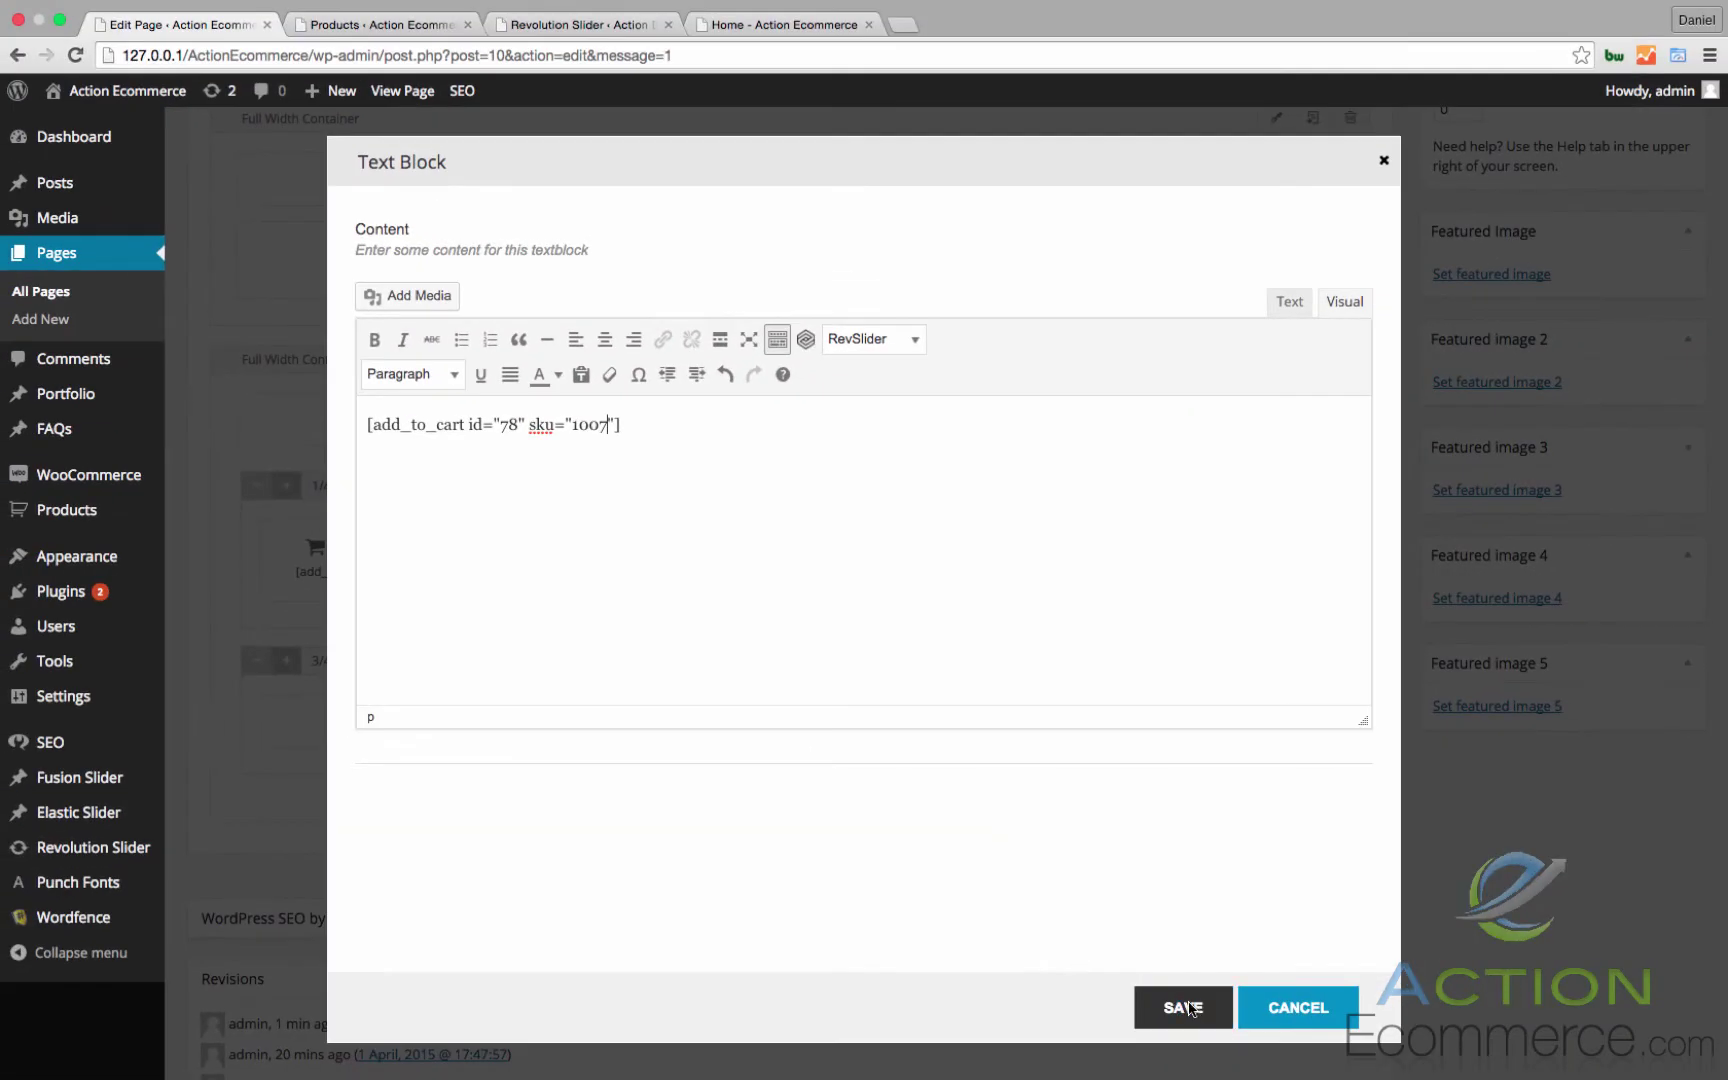
left_click(1186, 1007)
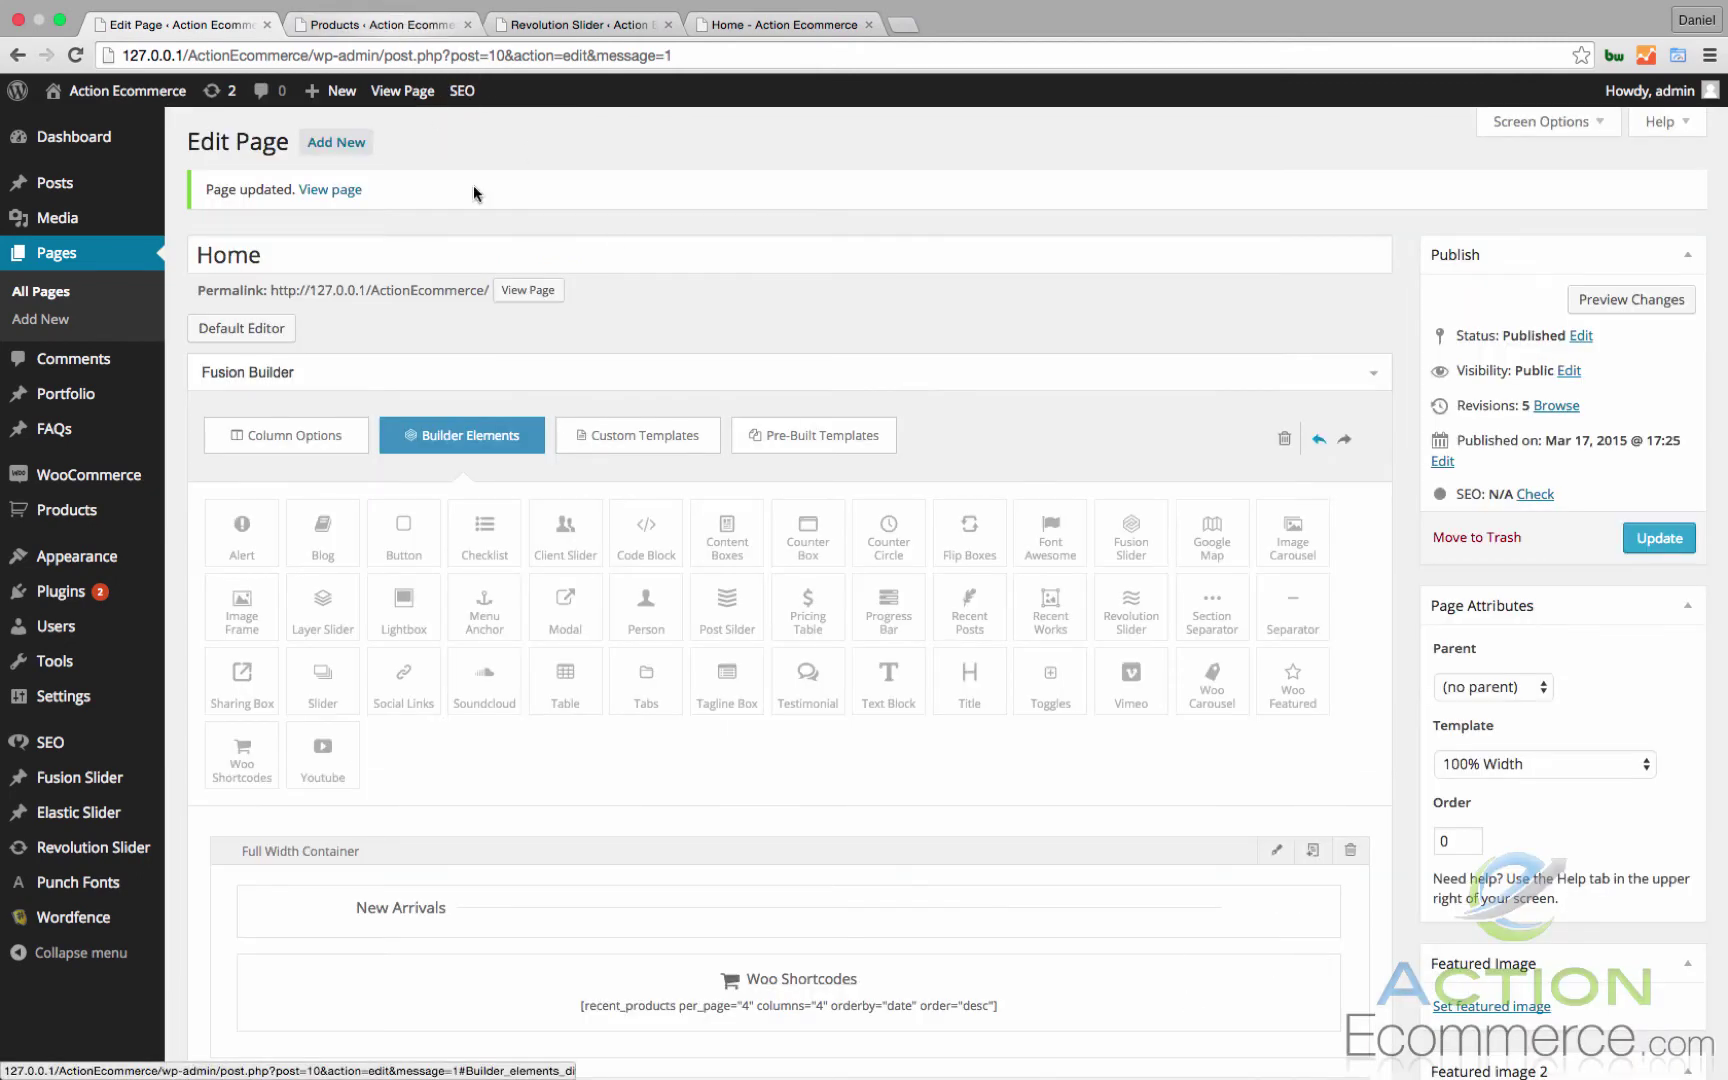
Step: Give the second add-to-cart shortcode sku 1006 and update the Home page
scroll(608, 434, "down", 10)
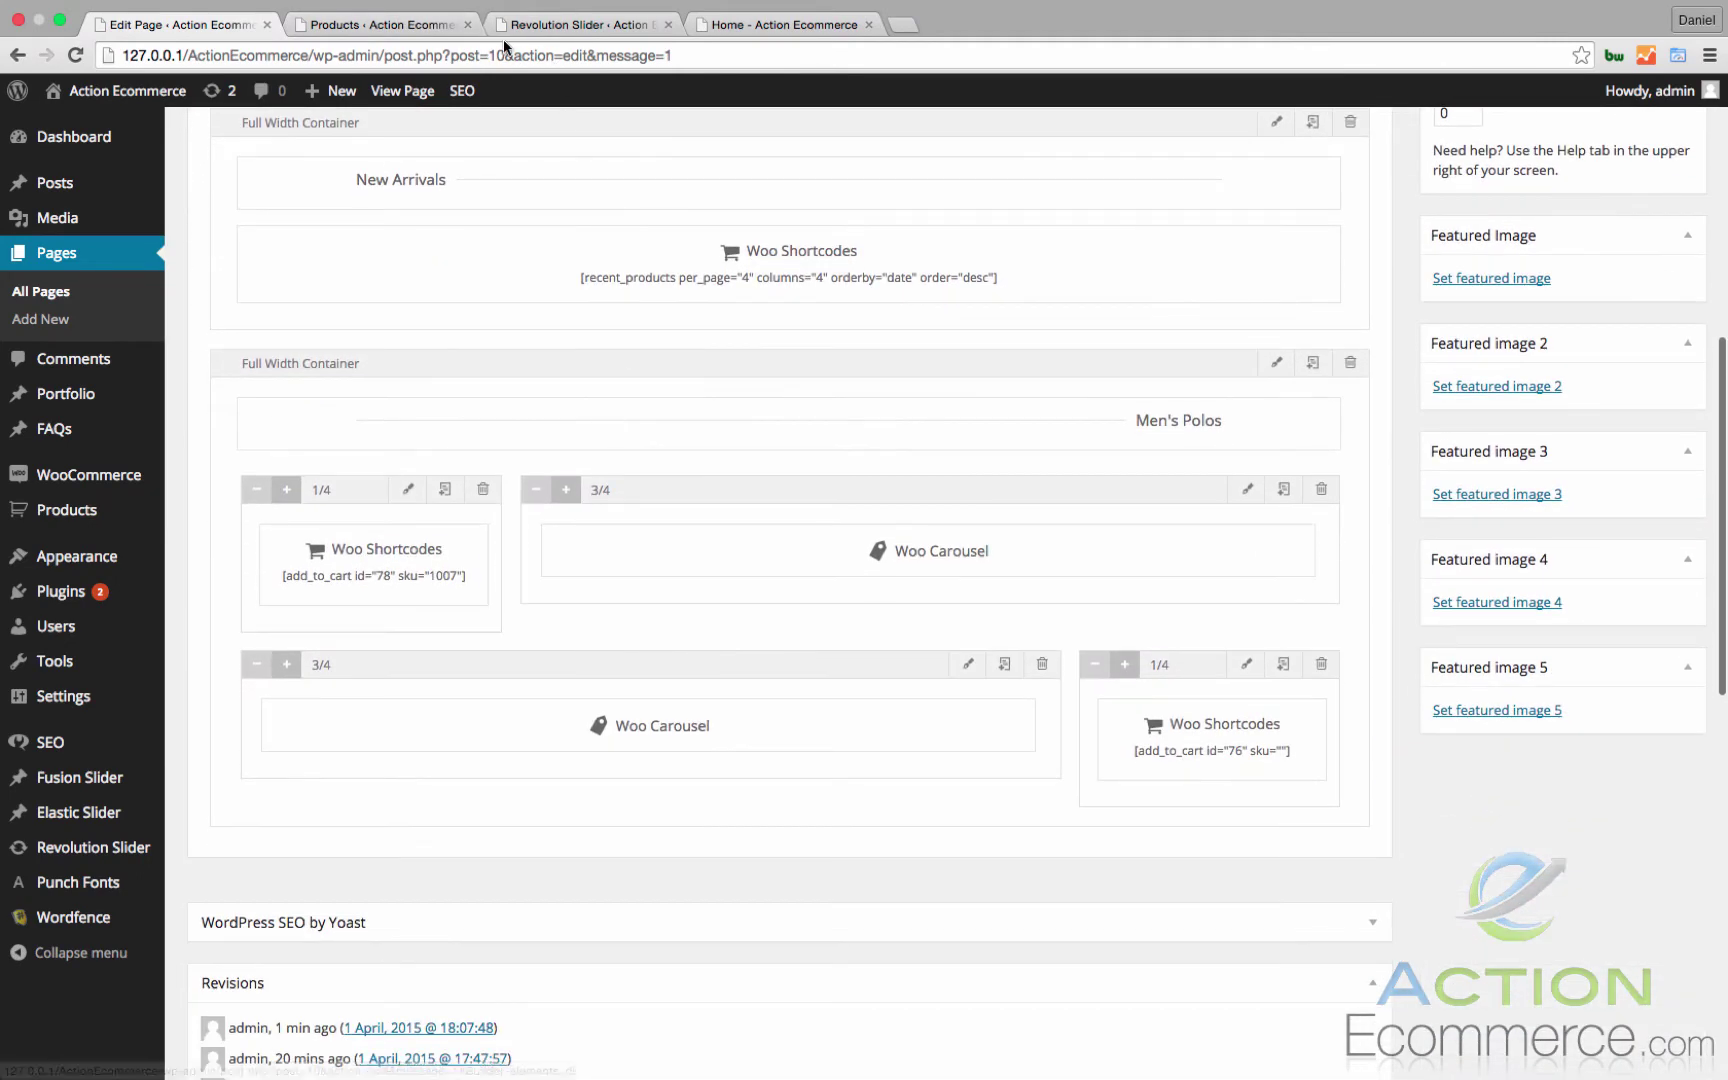
left_click(390, 27)
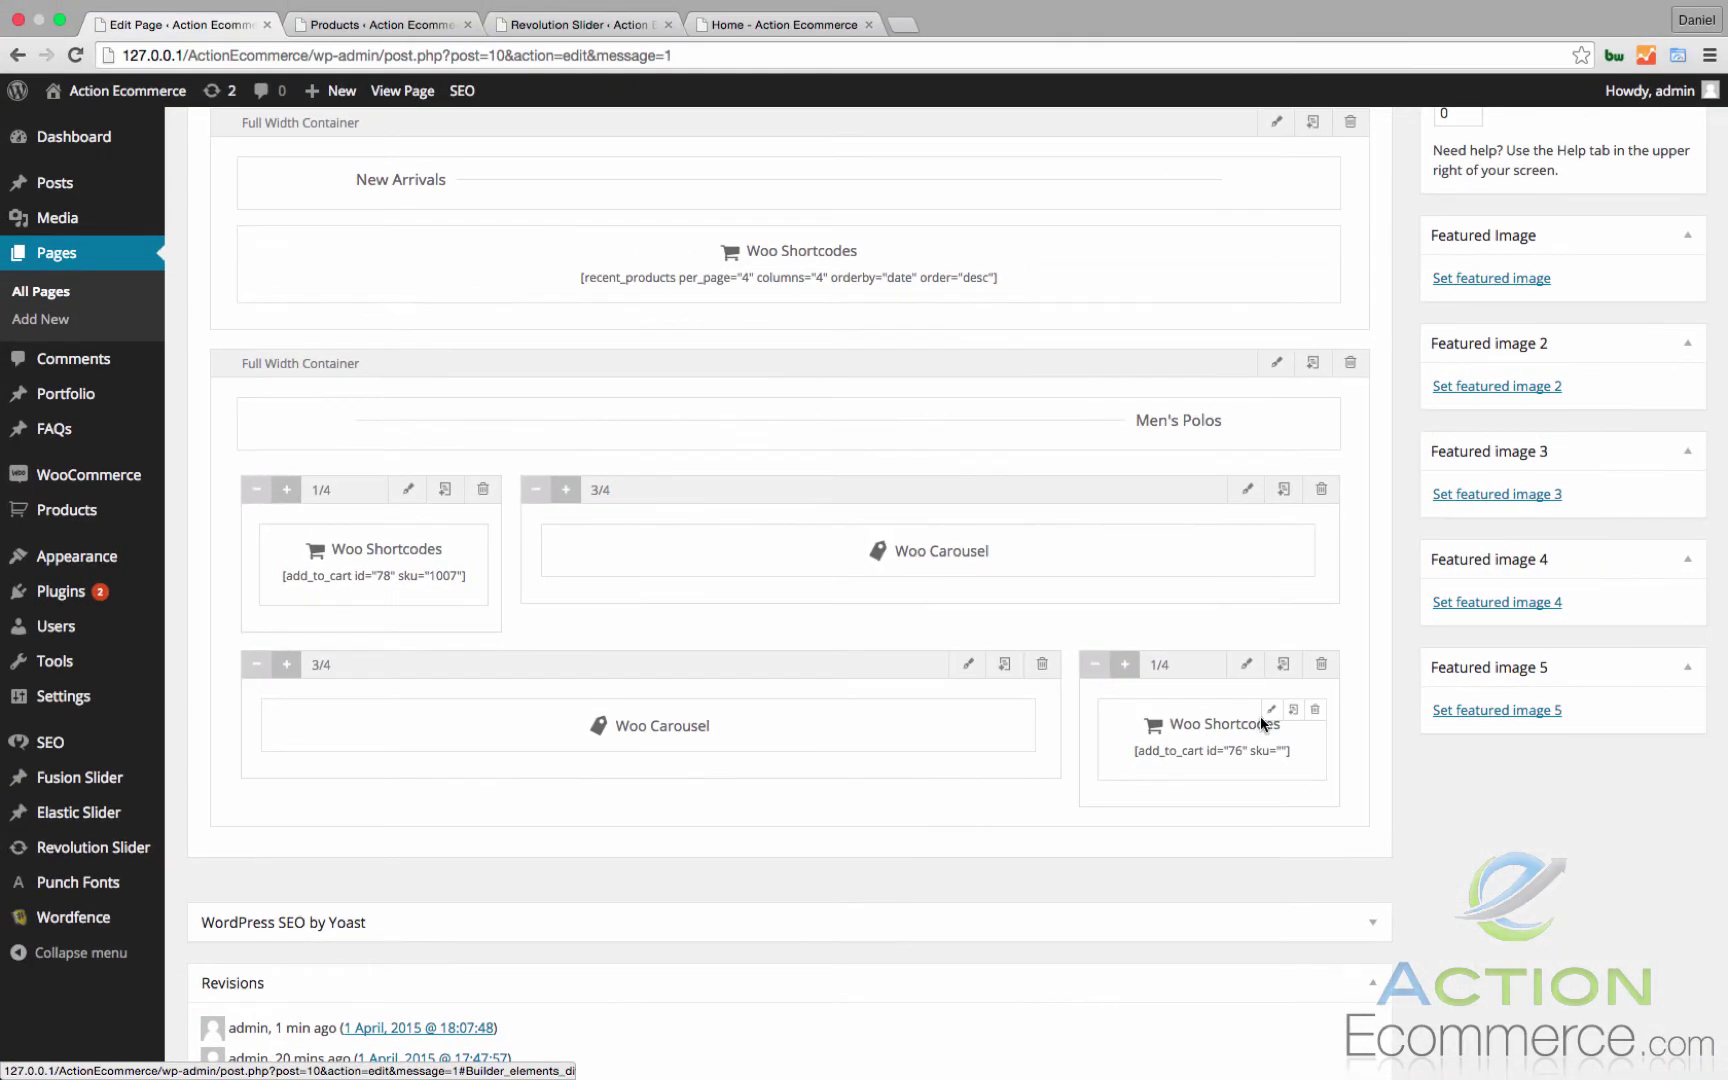
left_click(1271, 712)
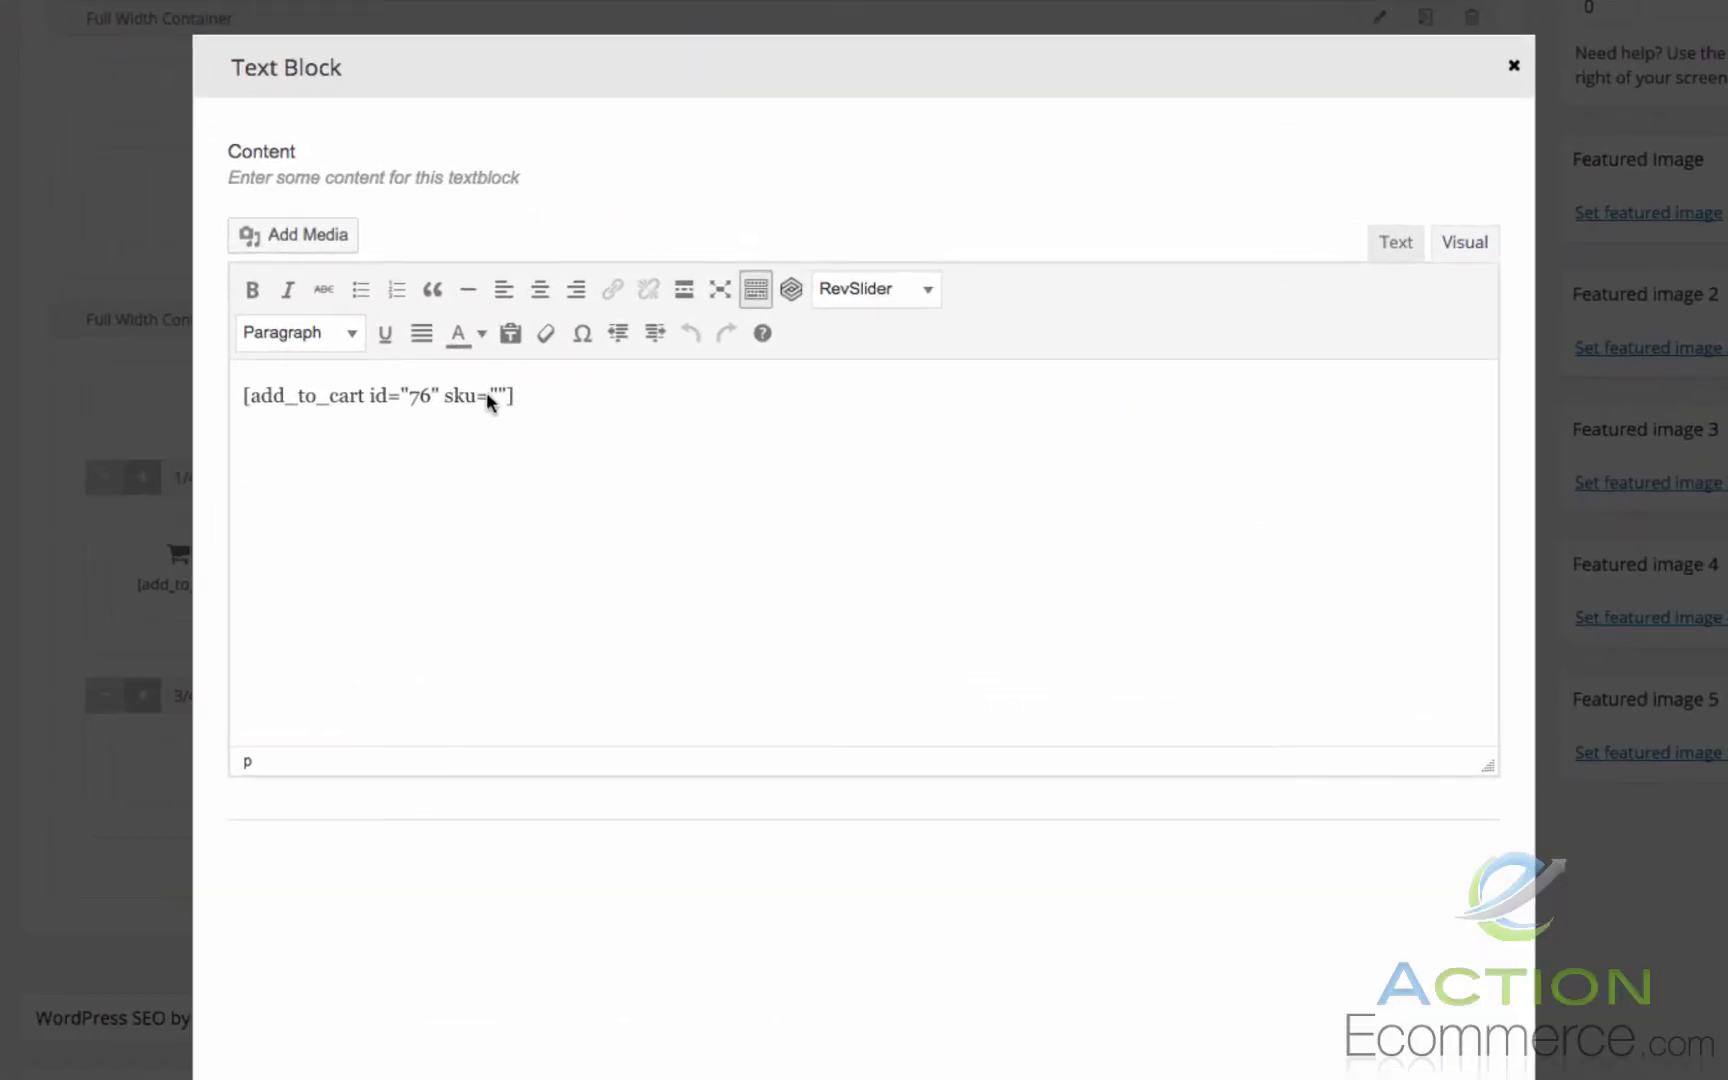
type("06")
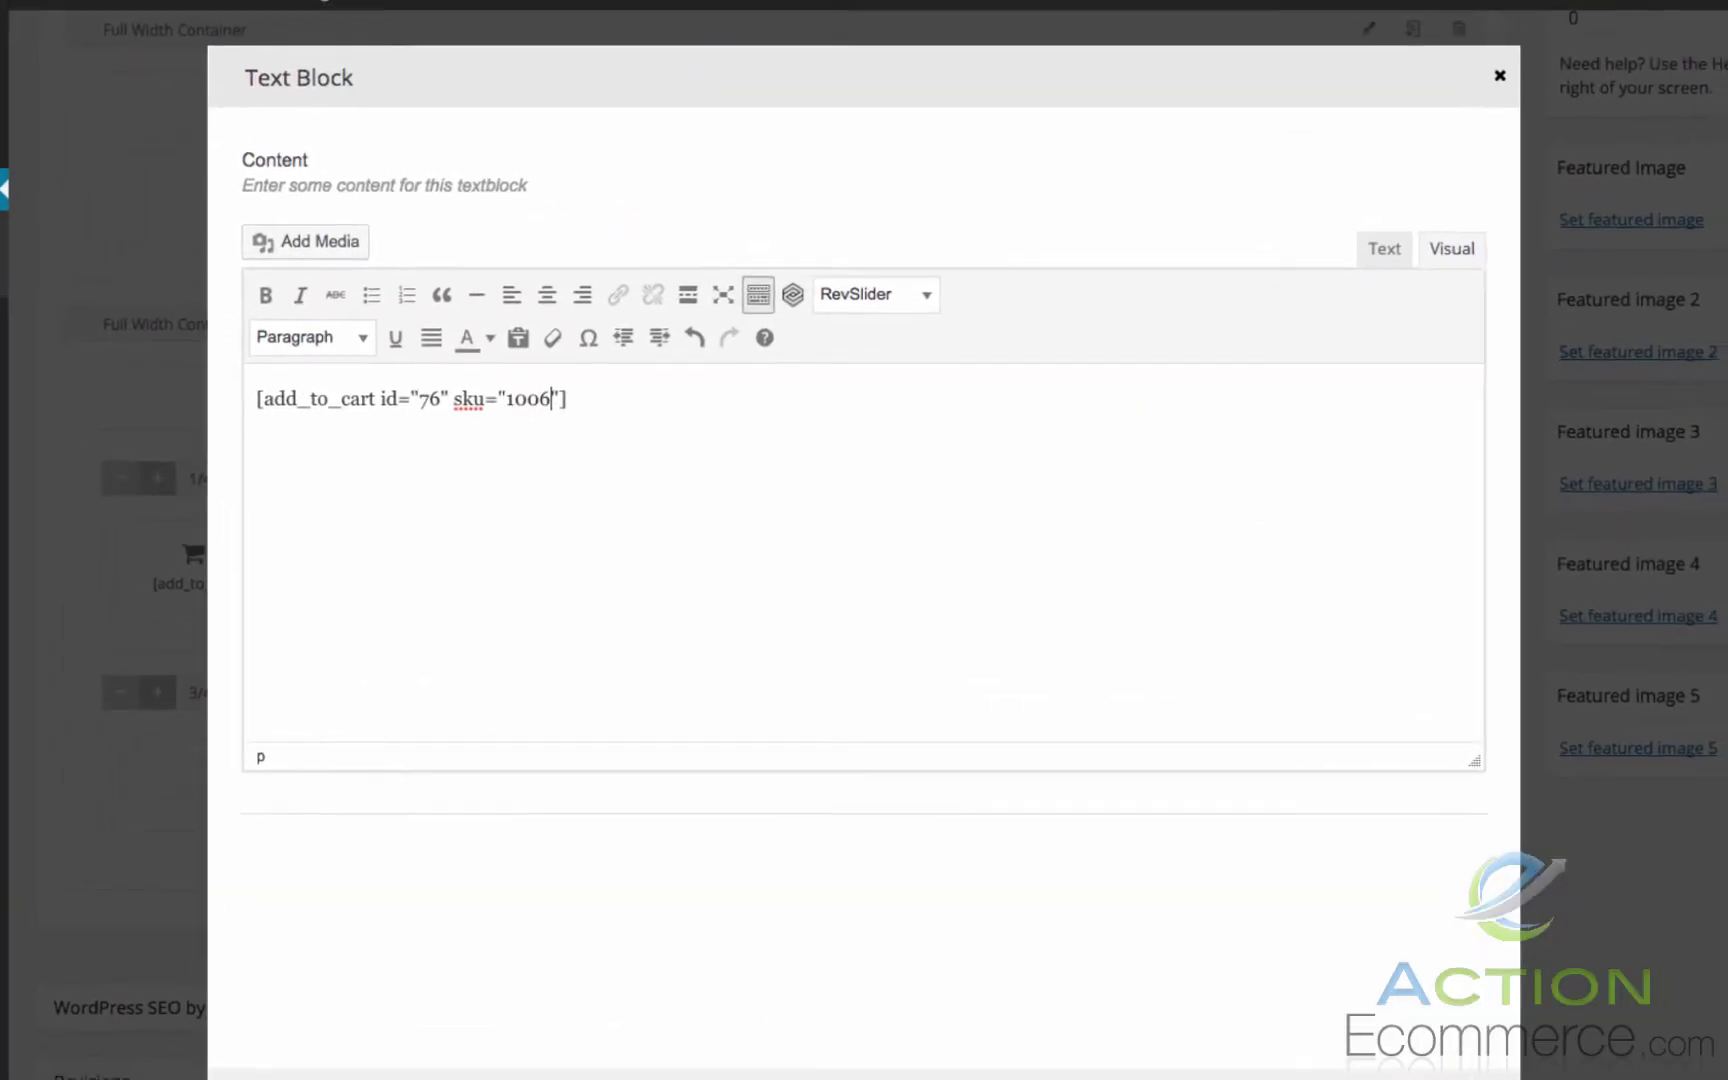
left_click(1184, 1020)
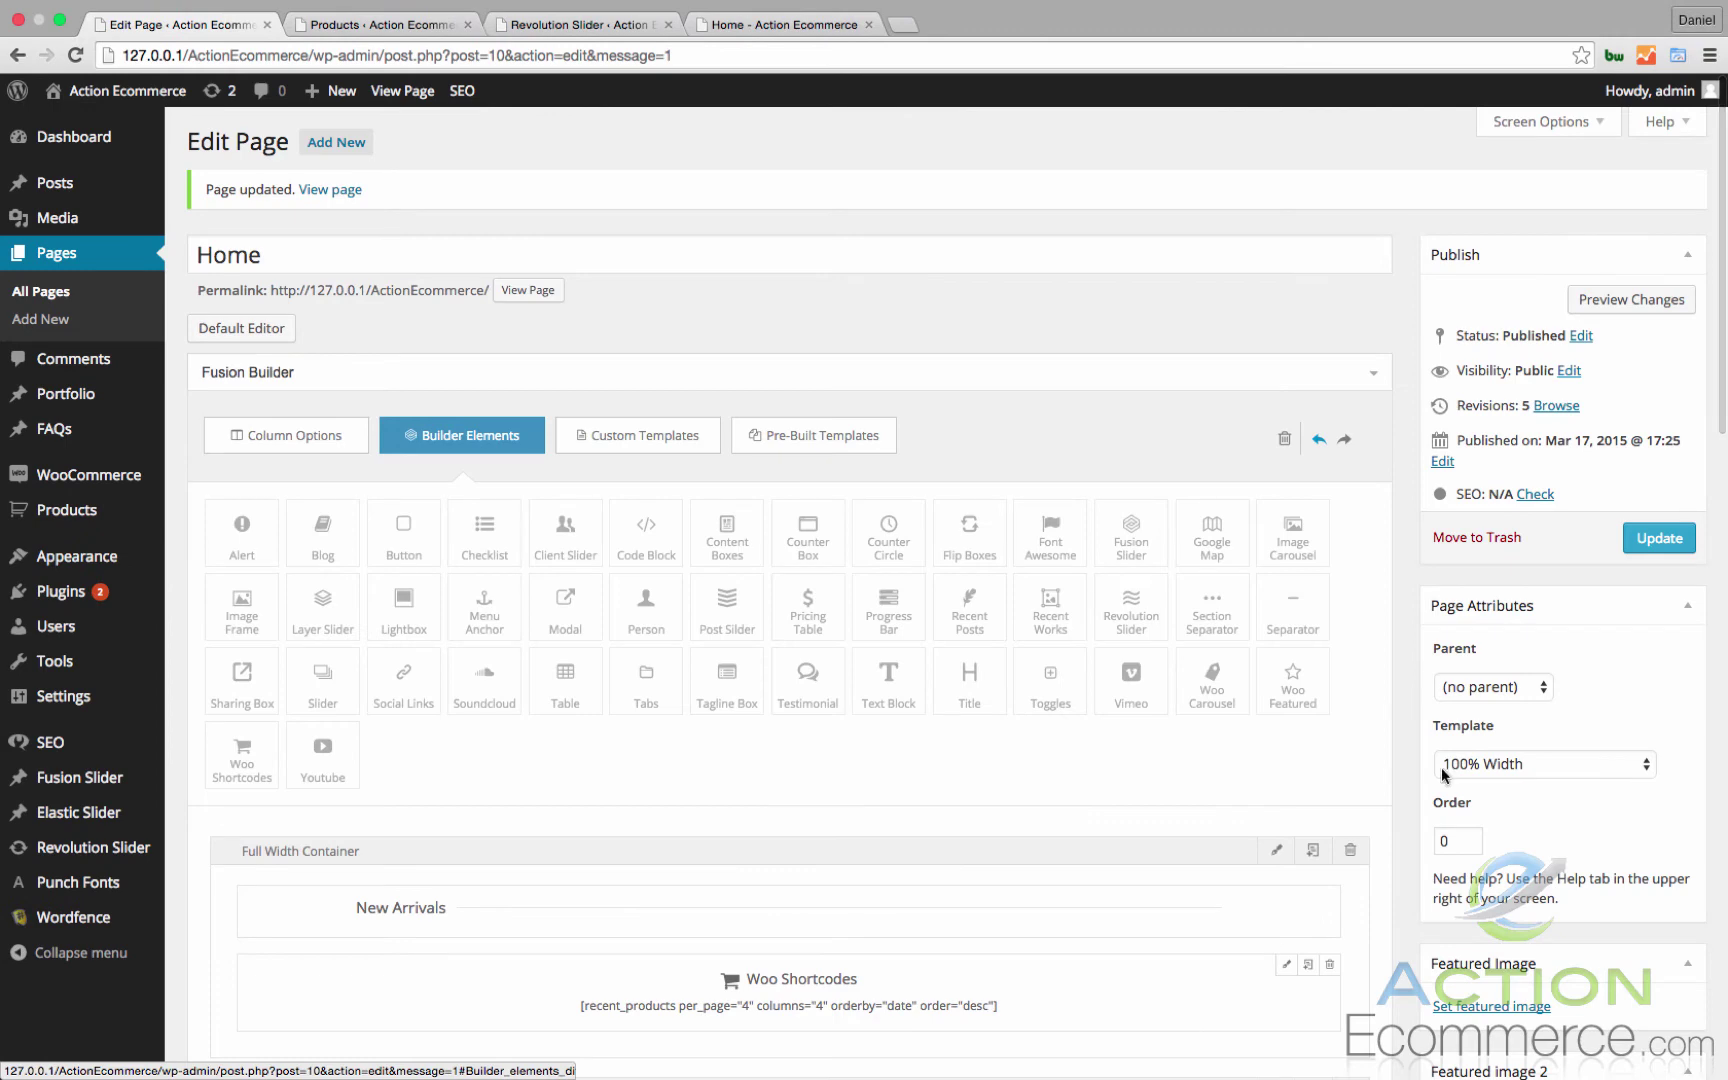
left_click(1656, 538)
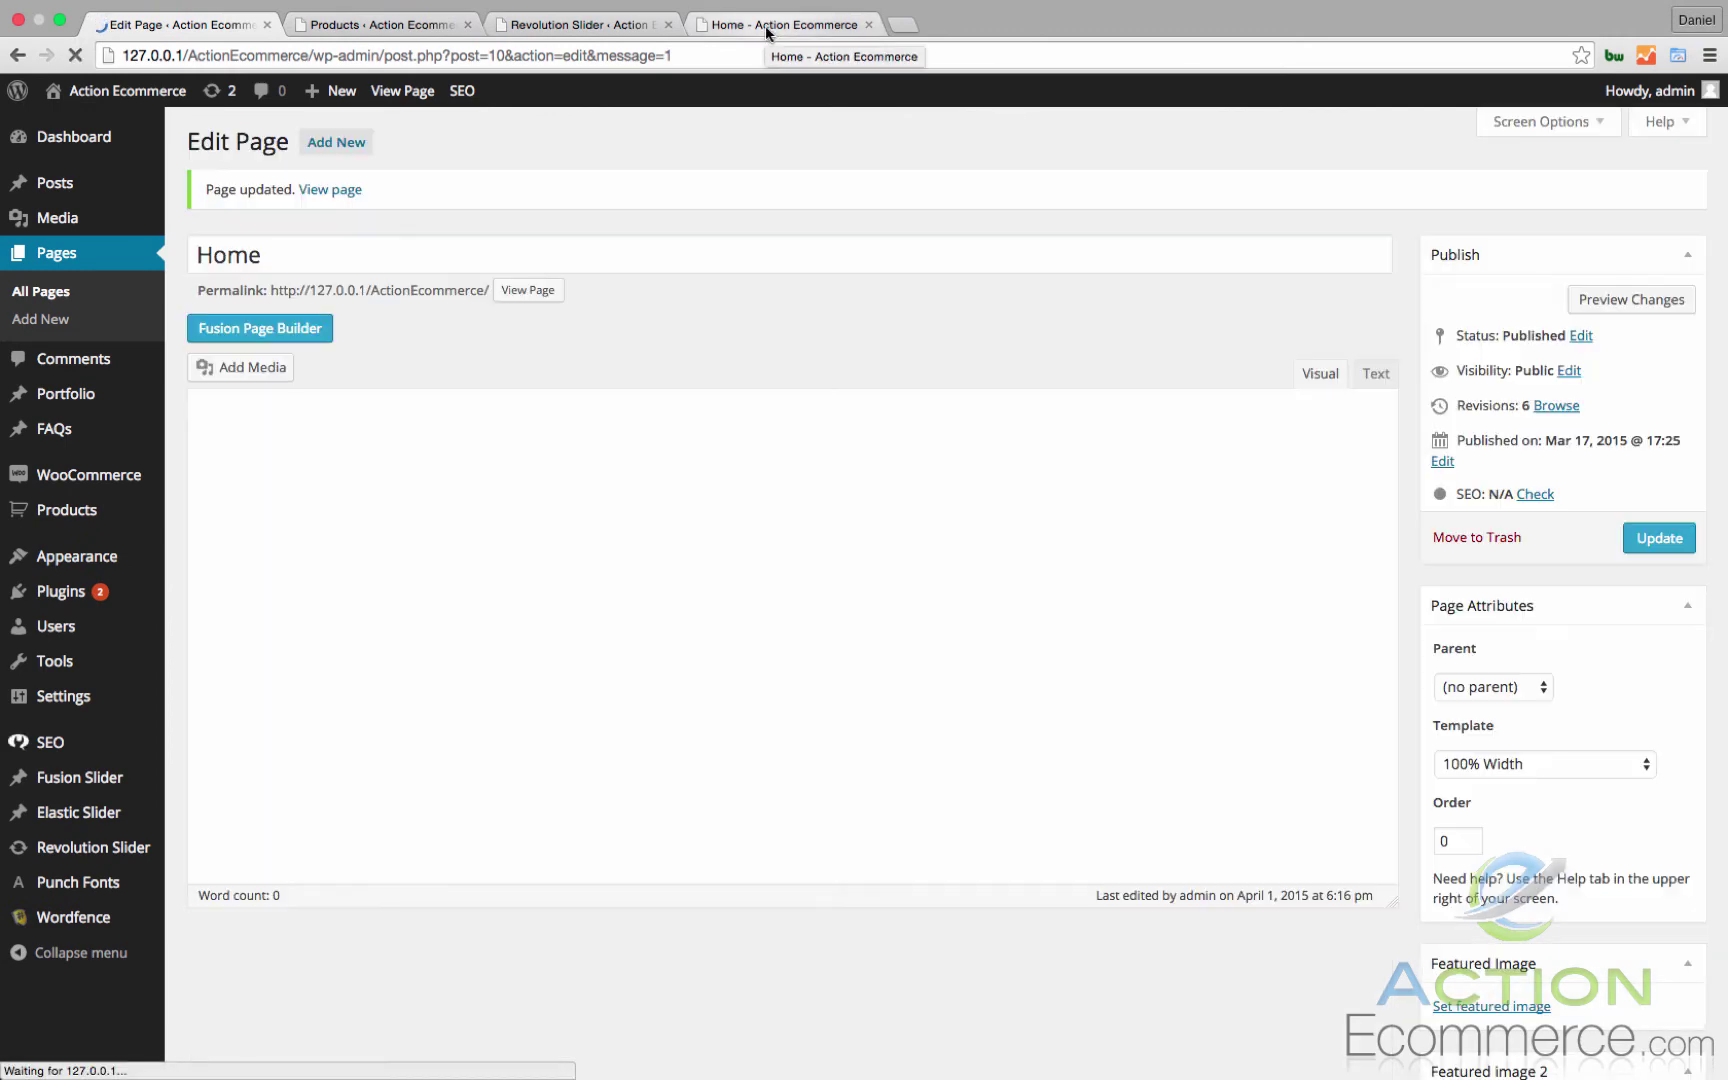
Step: Reload the live homepage and review the Men's Polos carousels beside the $24.95 add-to-cart boxes
left_click(768, 30)
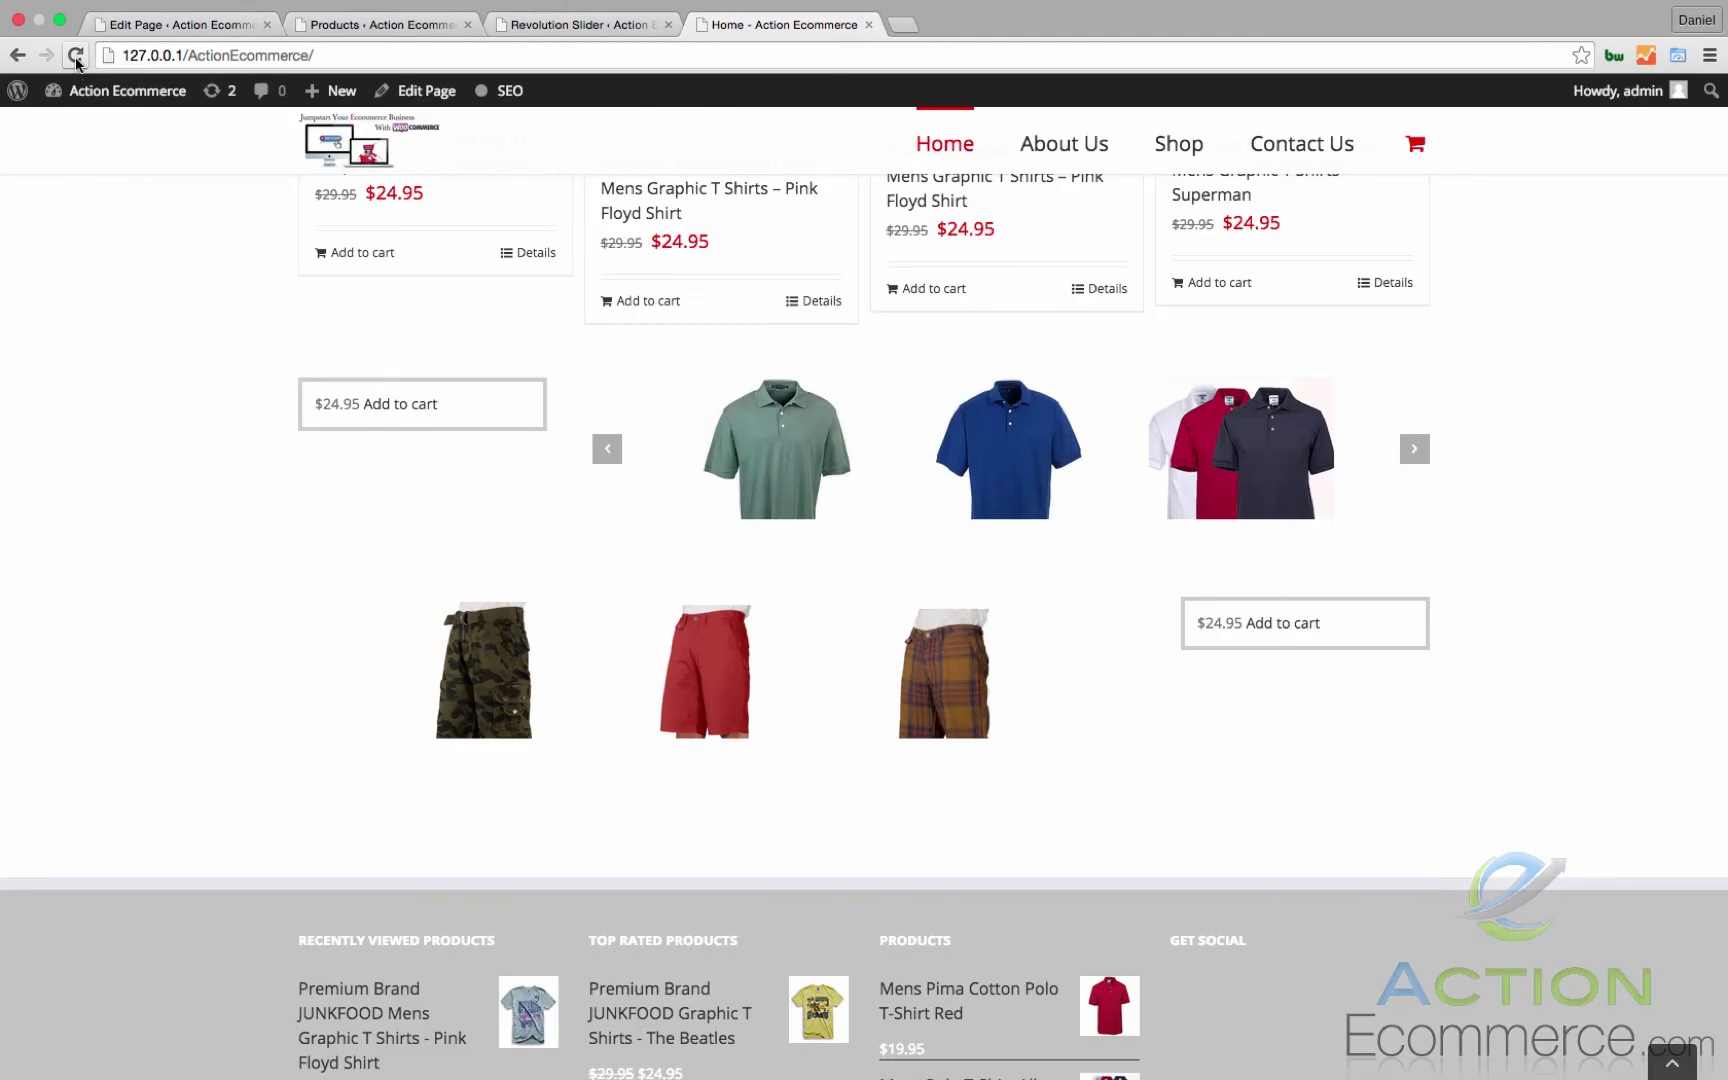
left_click(76, 56)
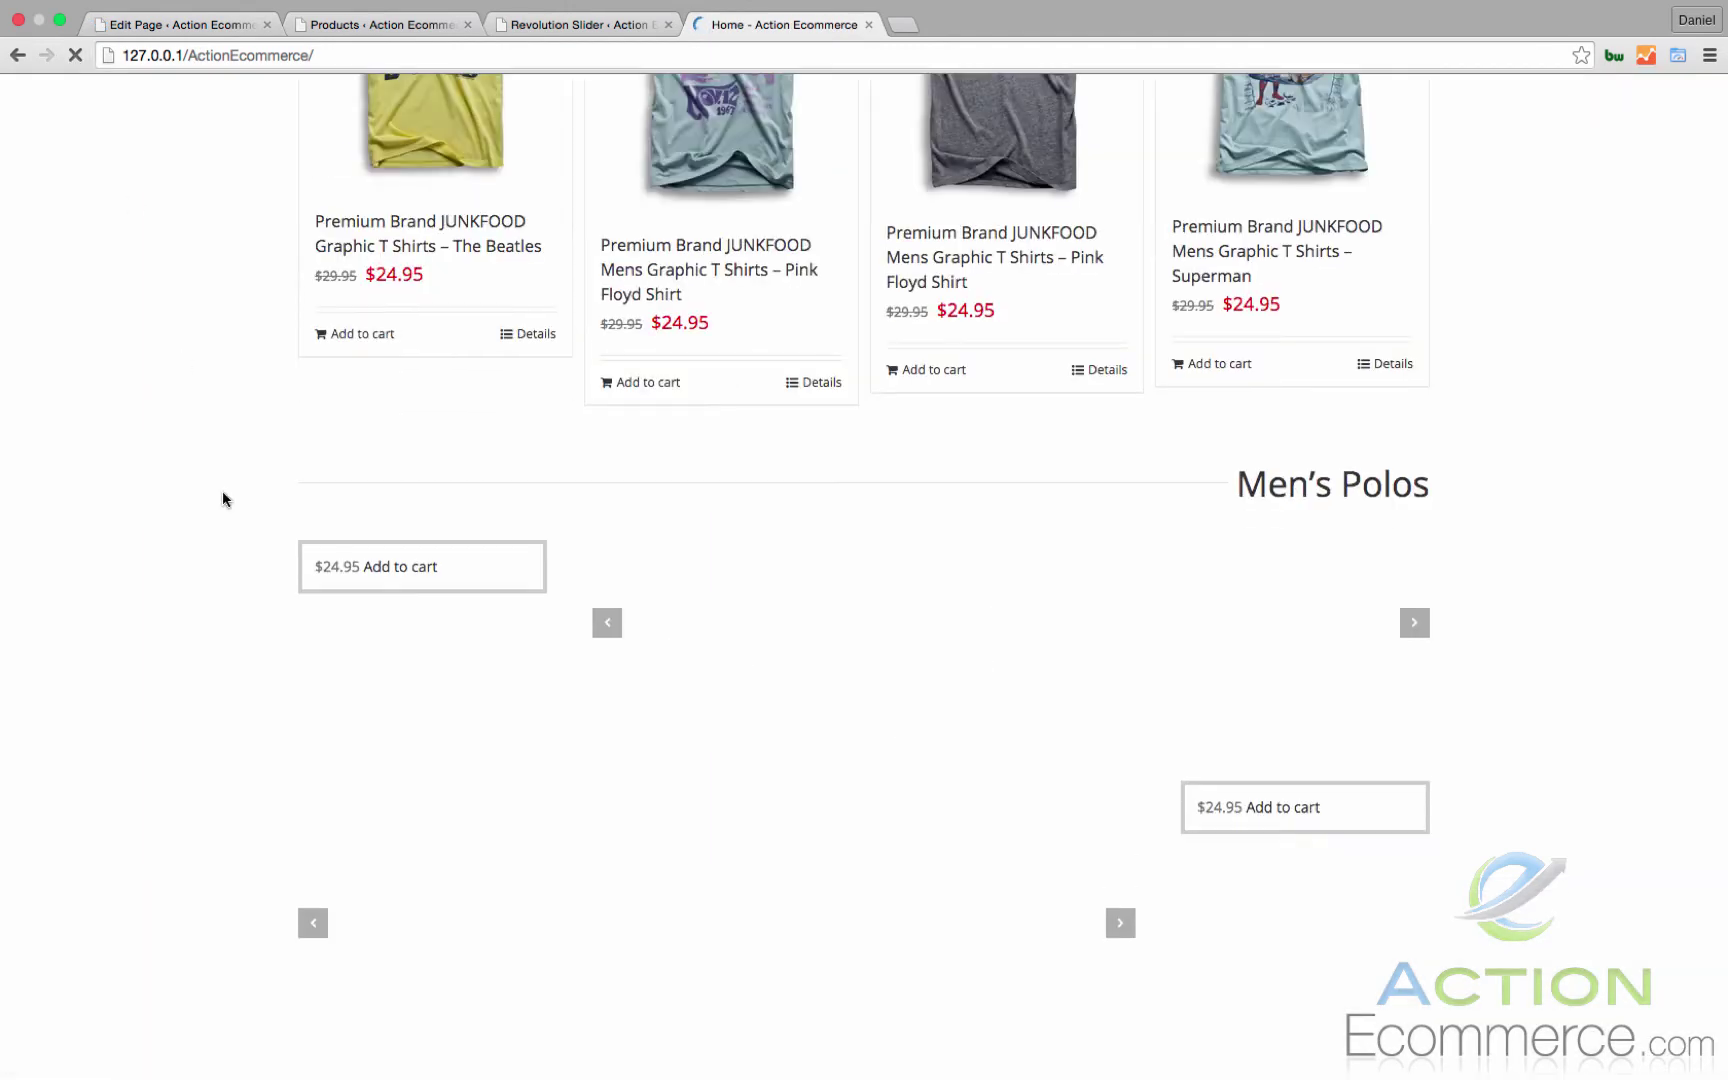
scroll(221, 490, "up", 5)
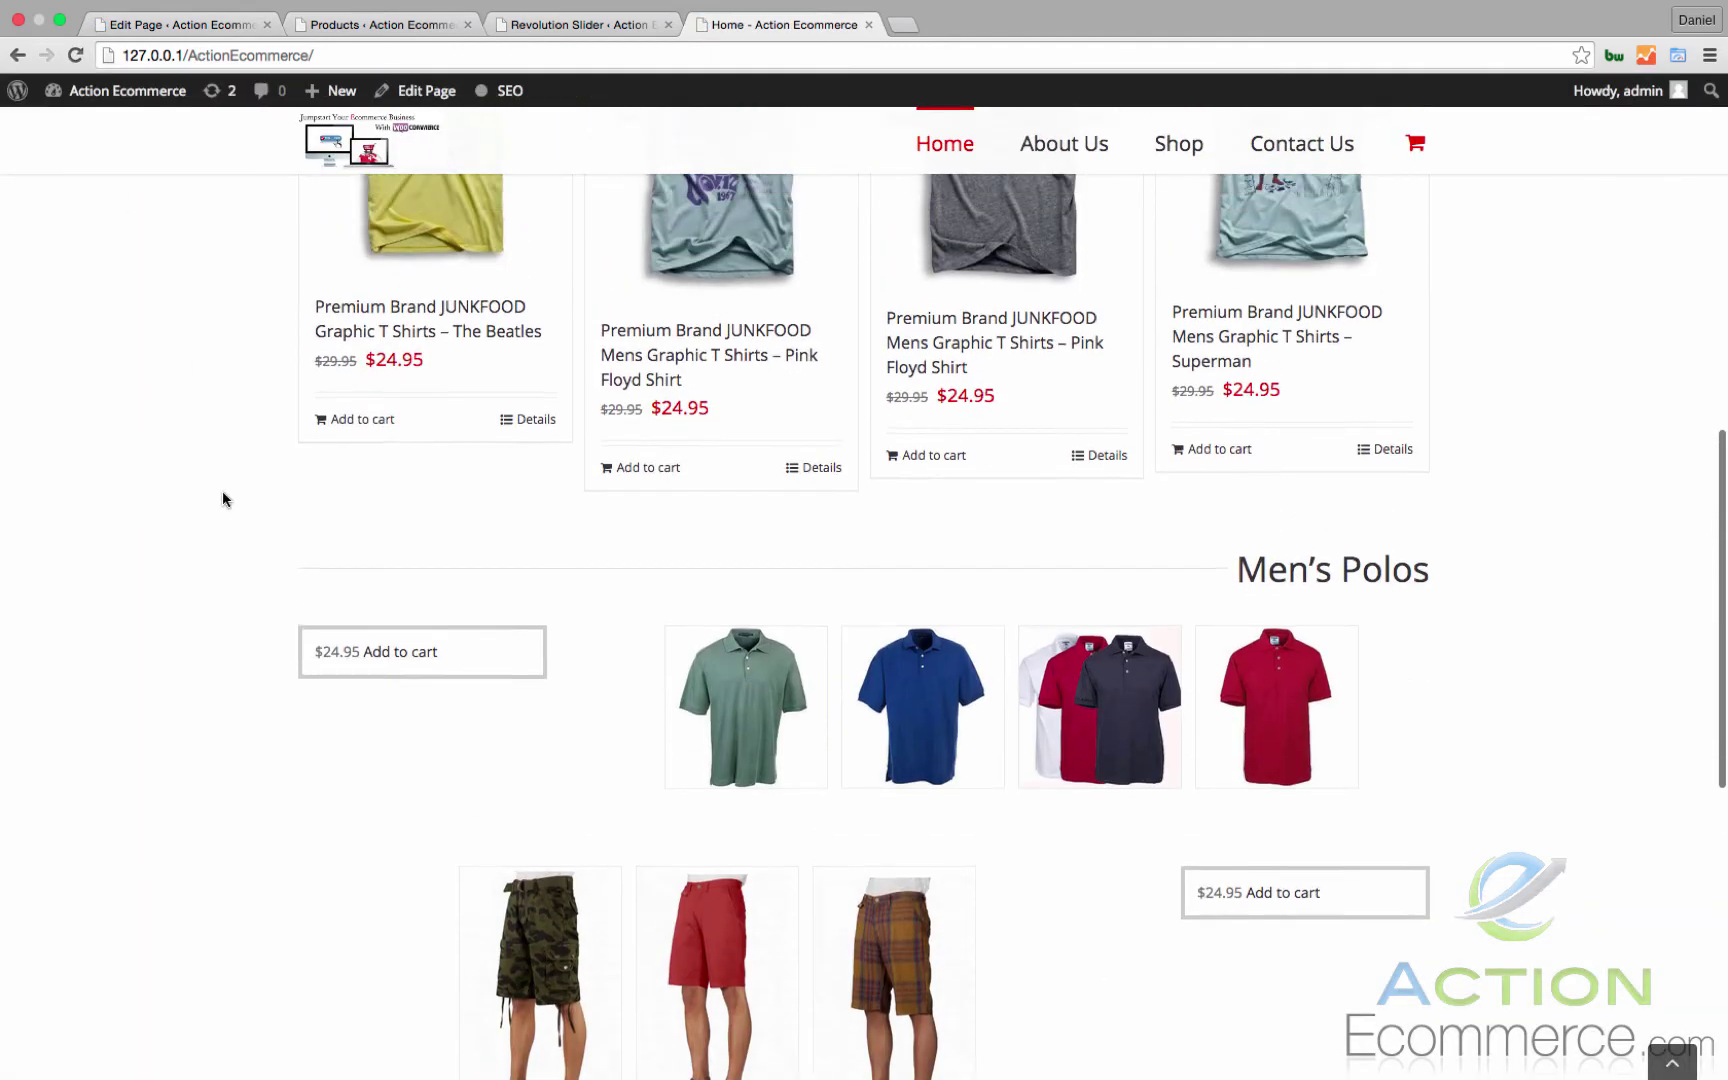
scroll(221, 499, "up", 3)
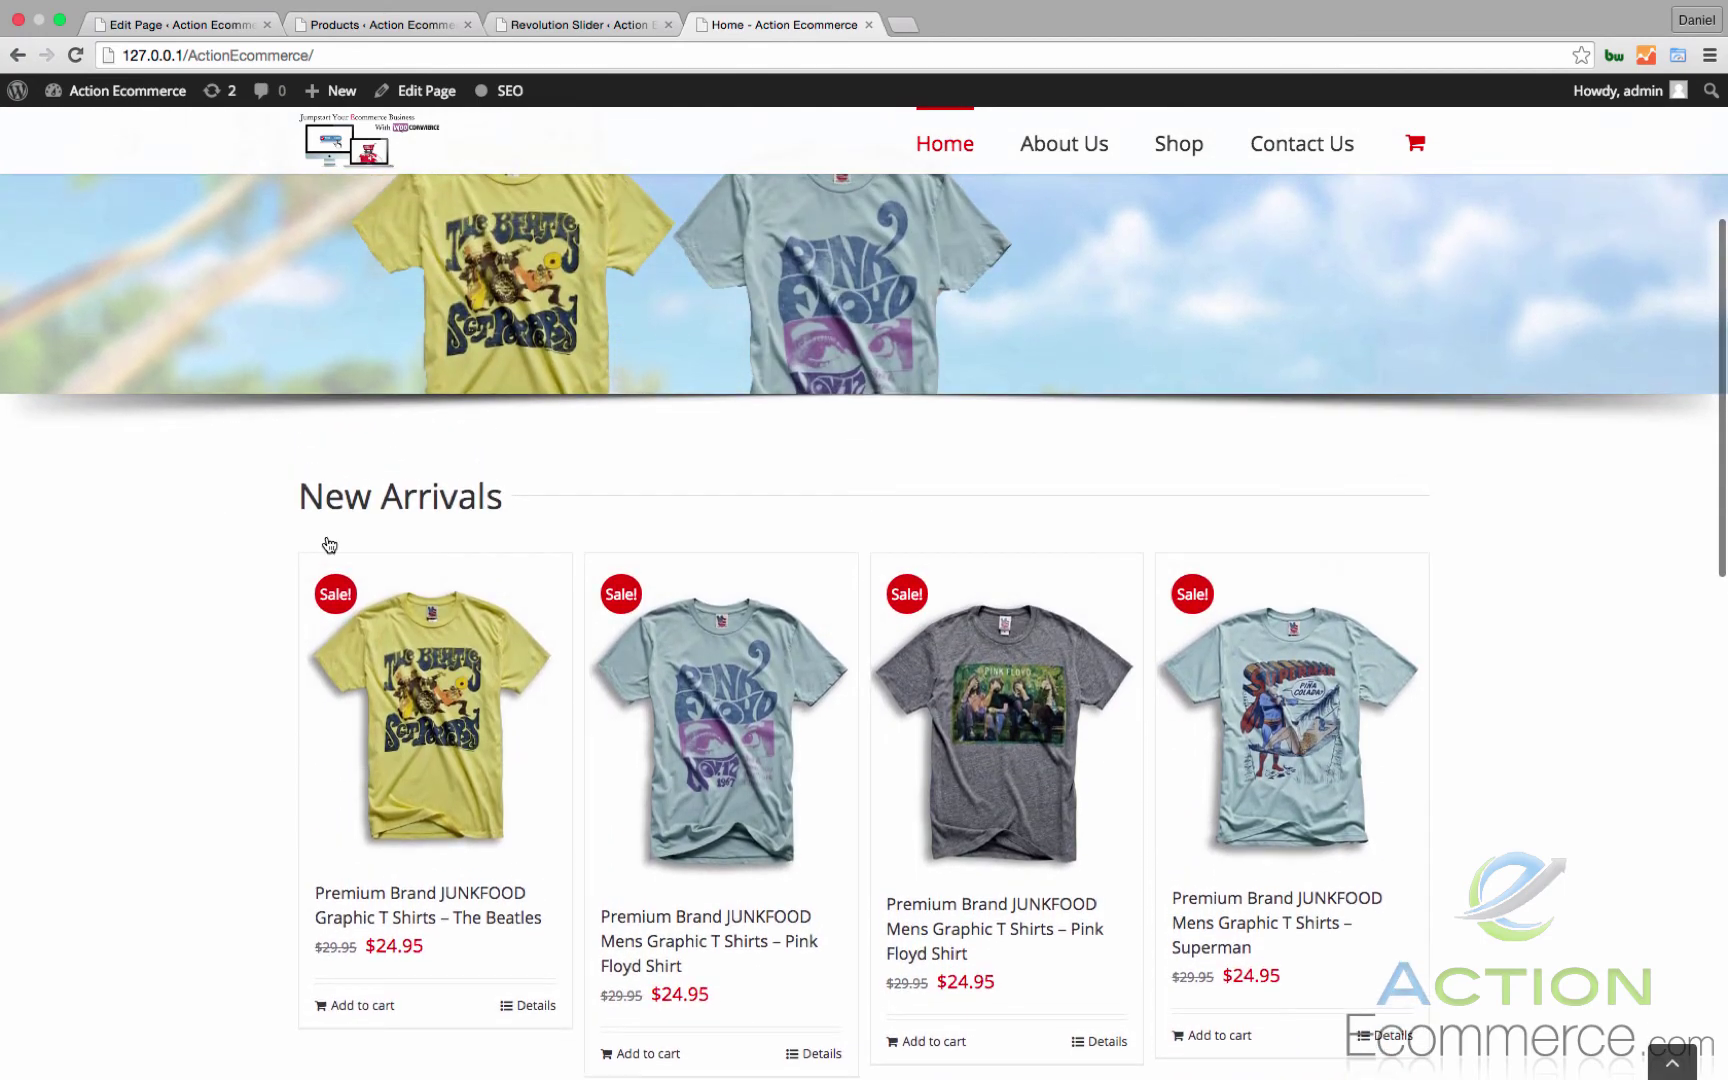
scroll(354, 450, "down", 10)
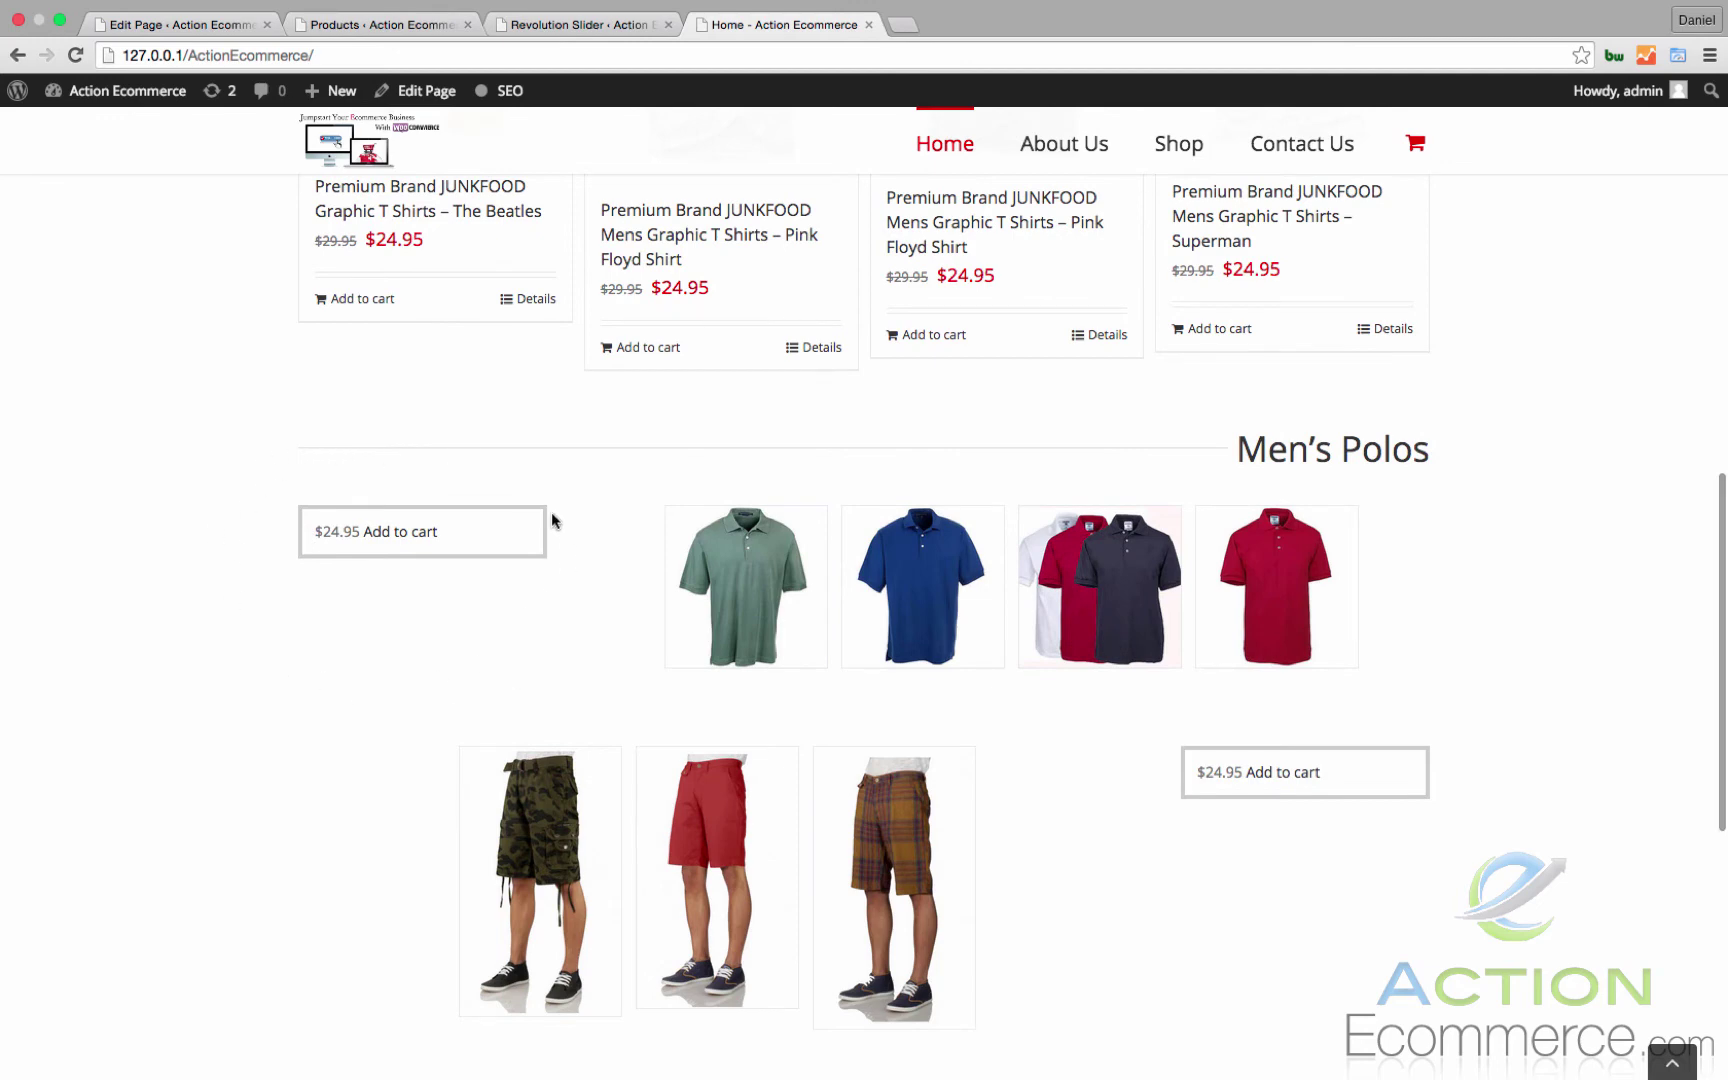
scroll(551, 512, "down", 3)
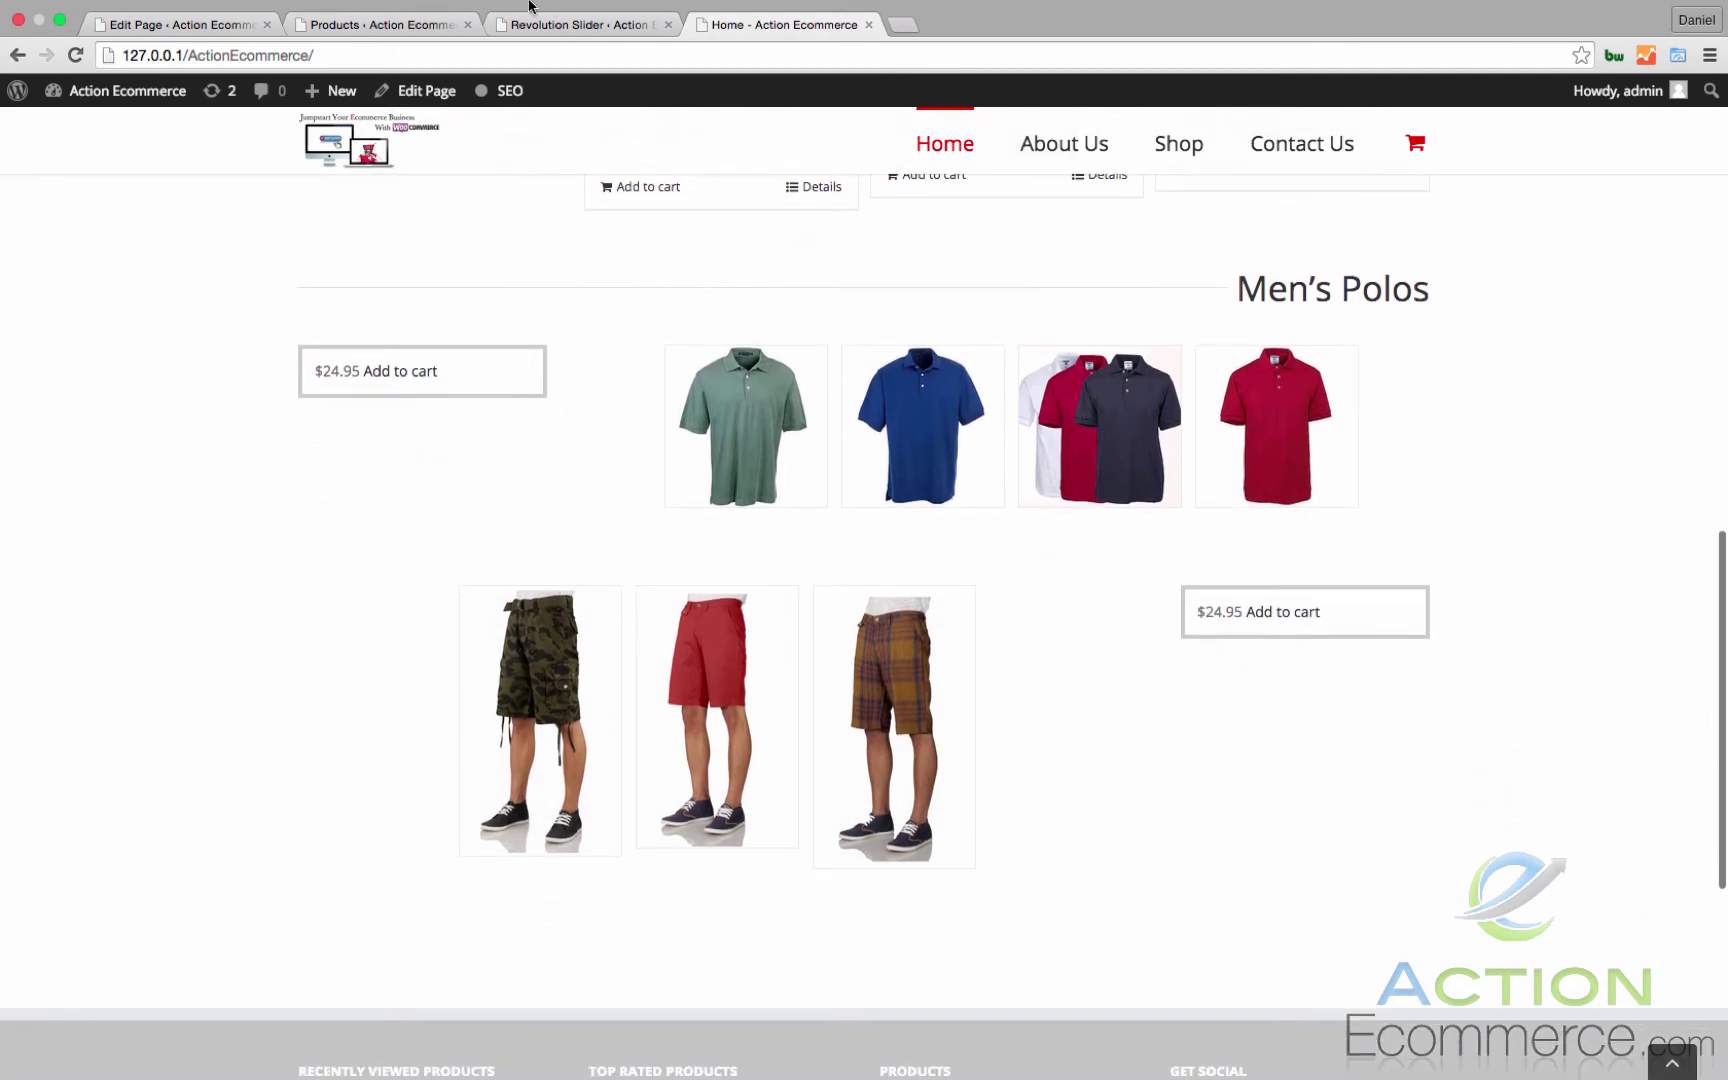
Step: Delete both 1/4 add-to-cart shortcode columns from the Men's Polos container
left_click(185, 52)
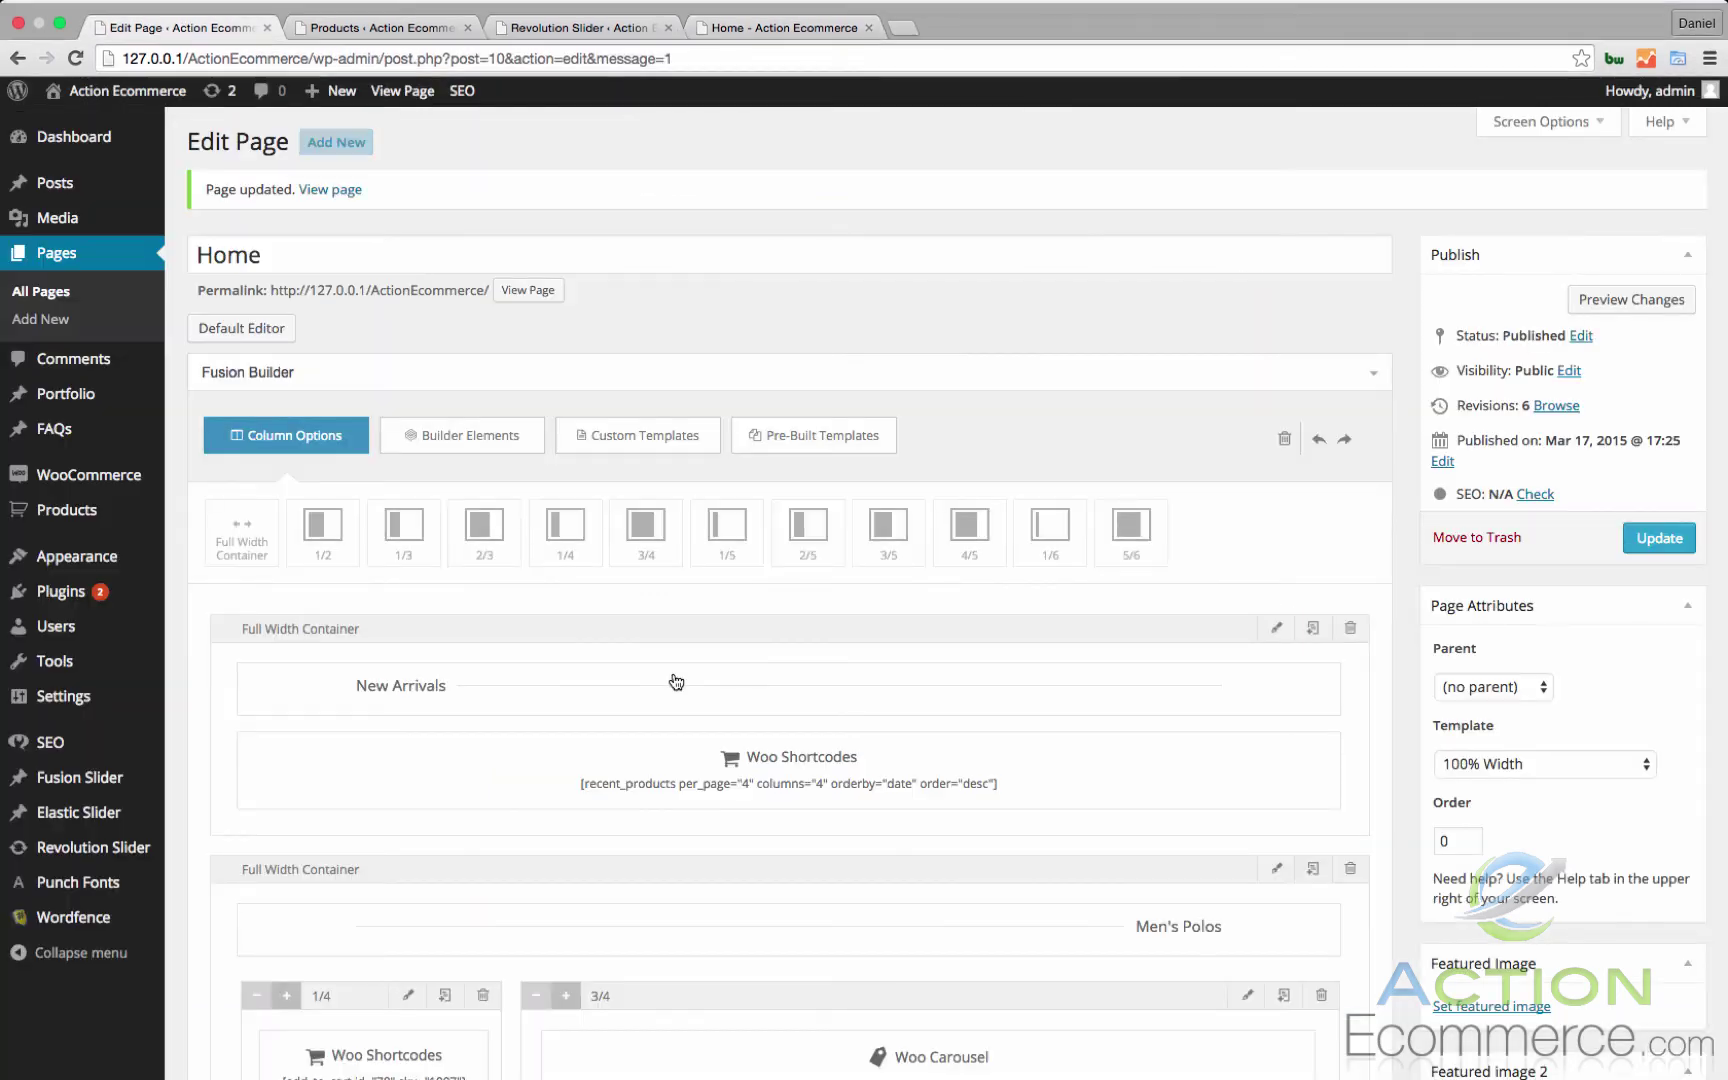
scroll(670, 670, "down", 5)
left_click(481, 518)
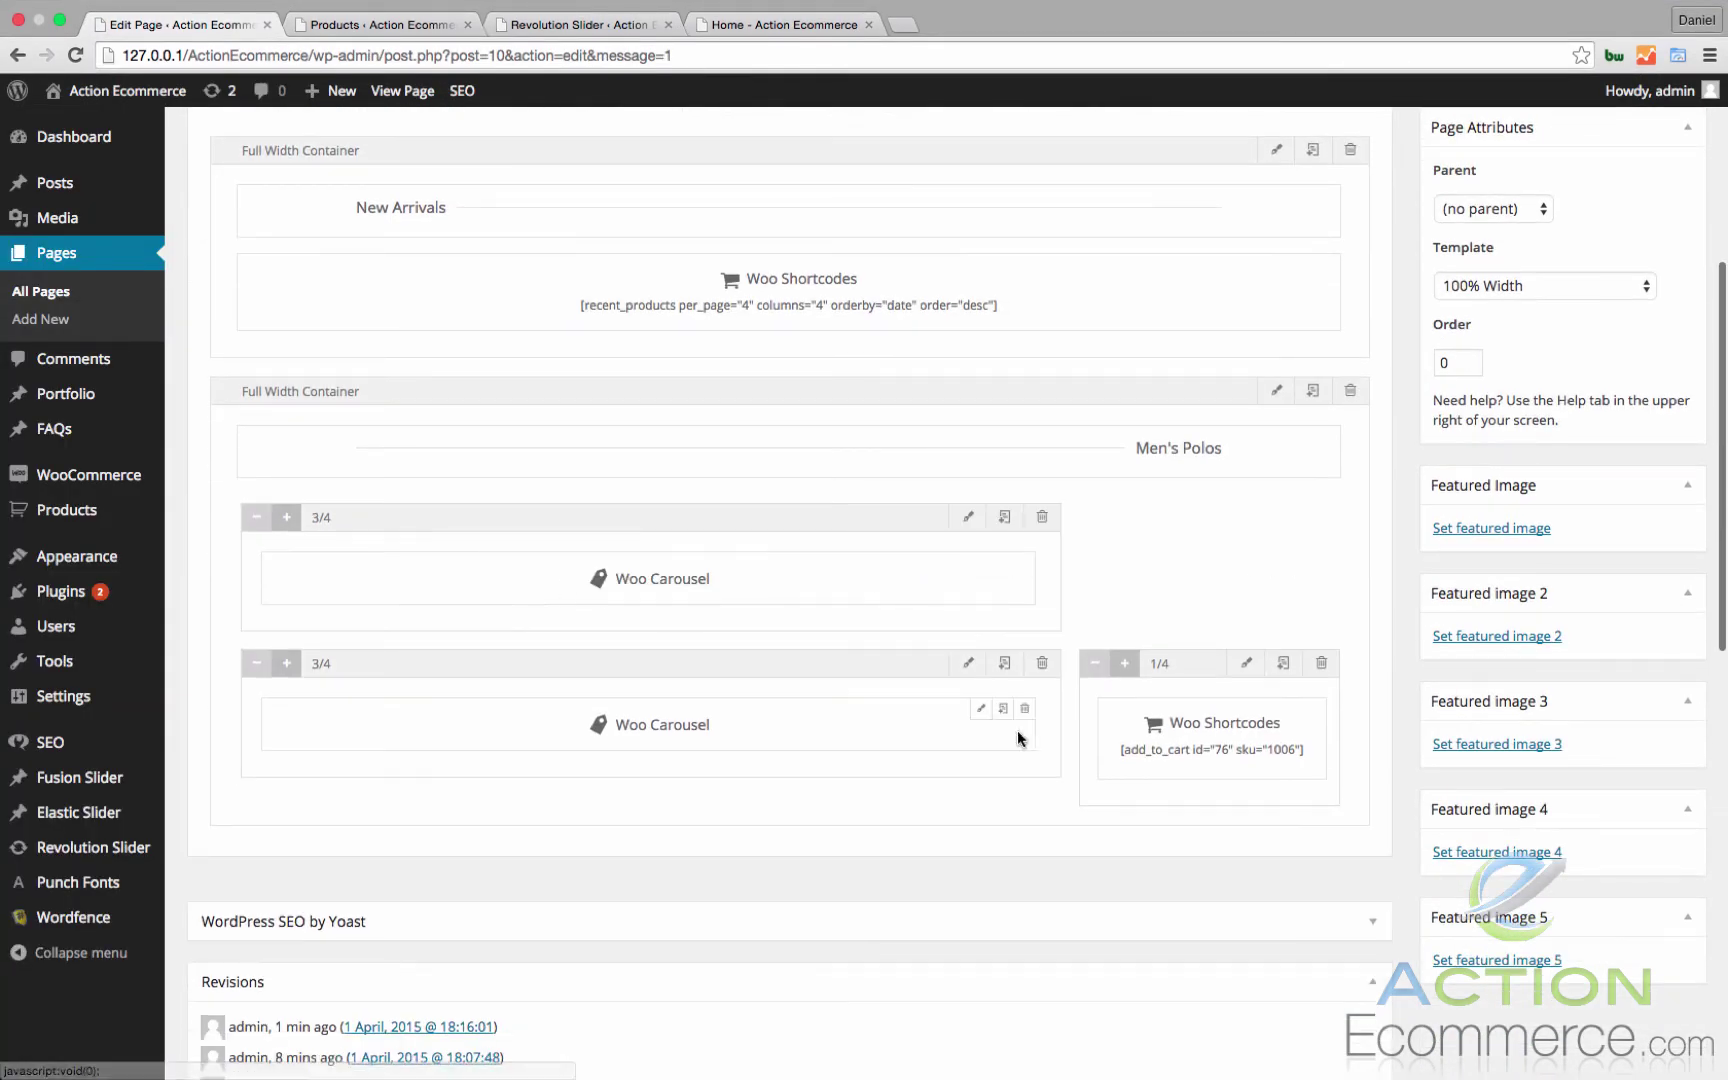
left_click(1321, 664)
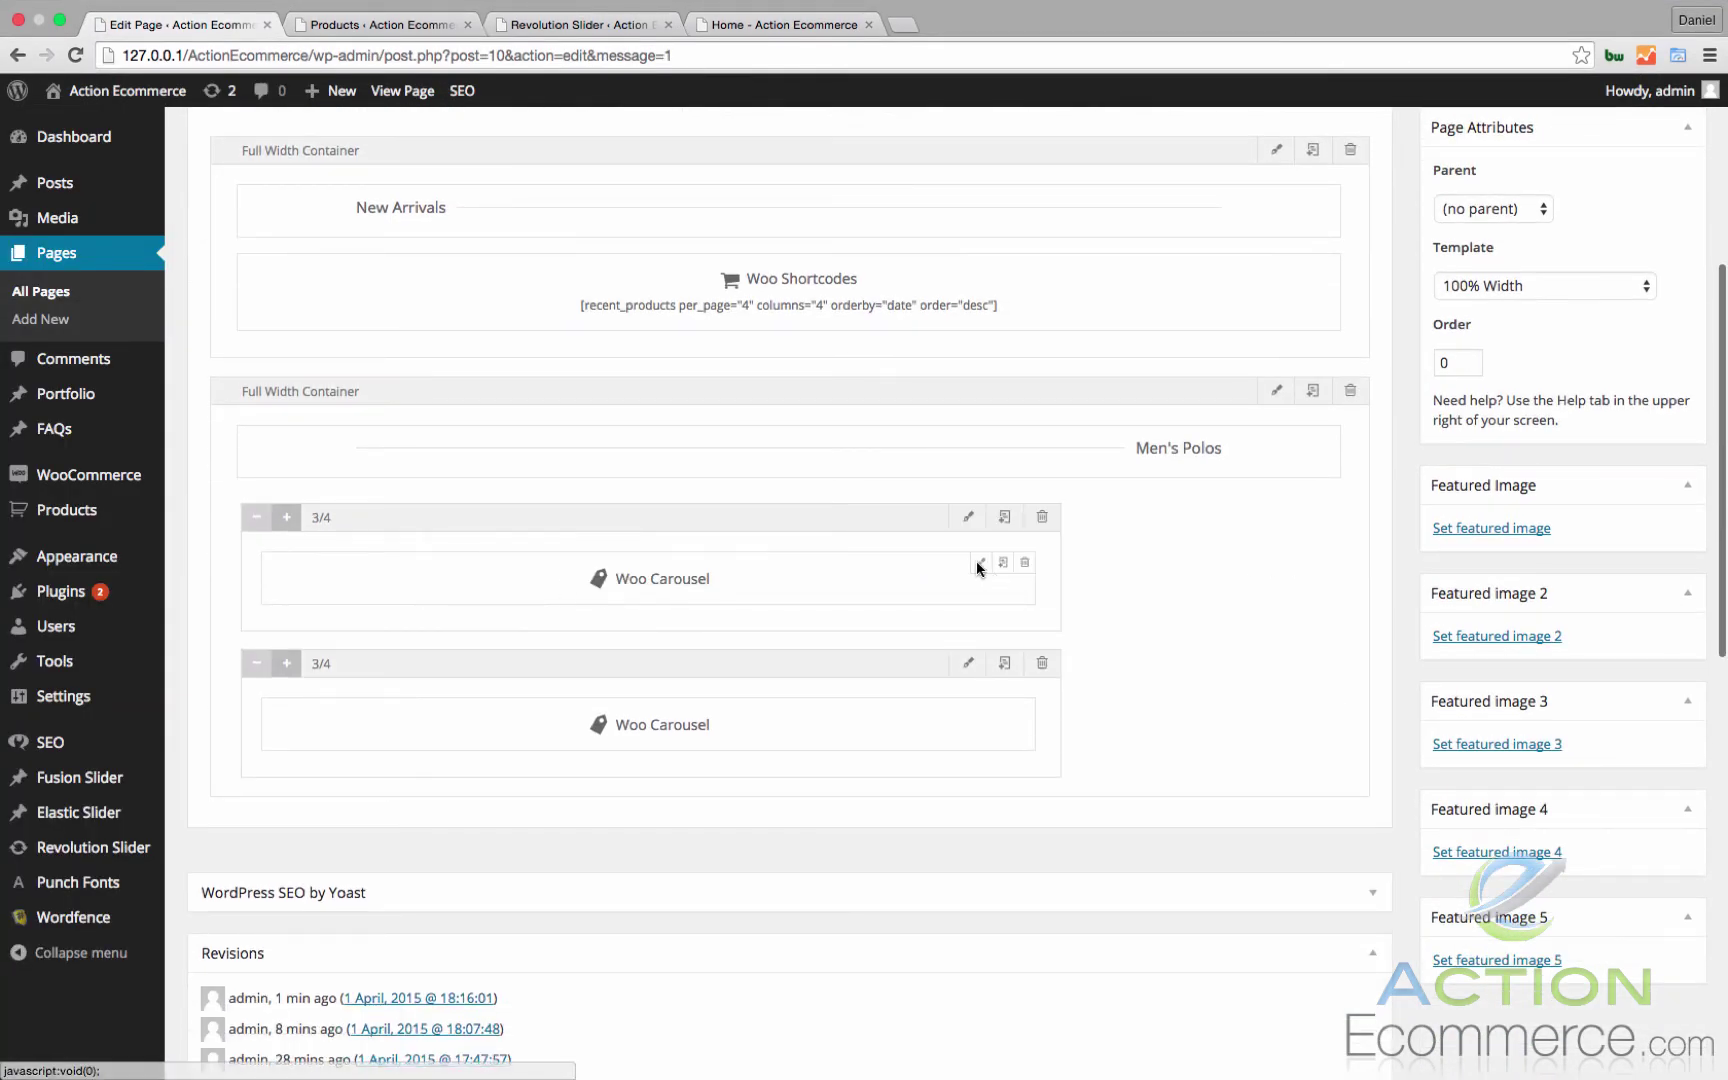
Step: Set both Woo Carousels to 5 products, adding the Apparel category to the Shorts one
left_click(980, 562)
left_click(846, 486)
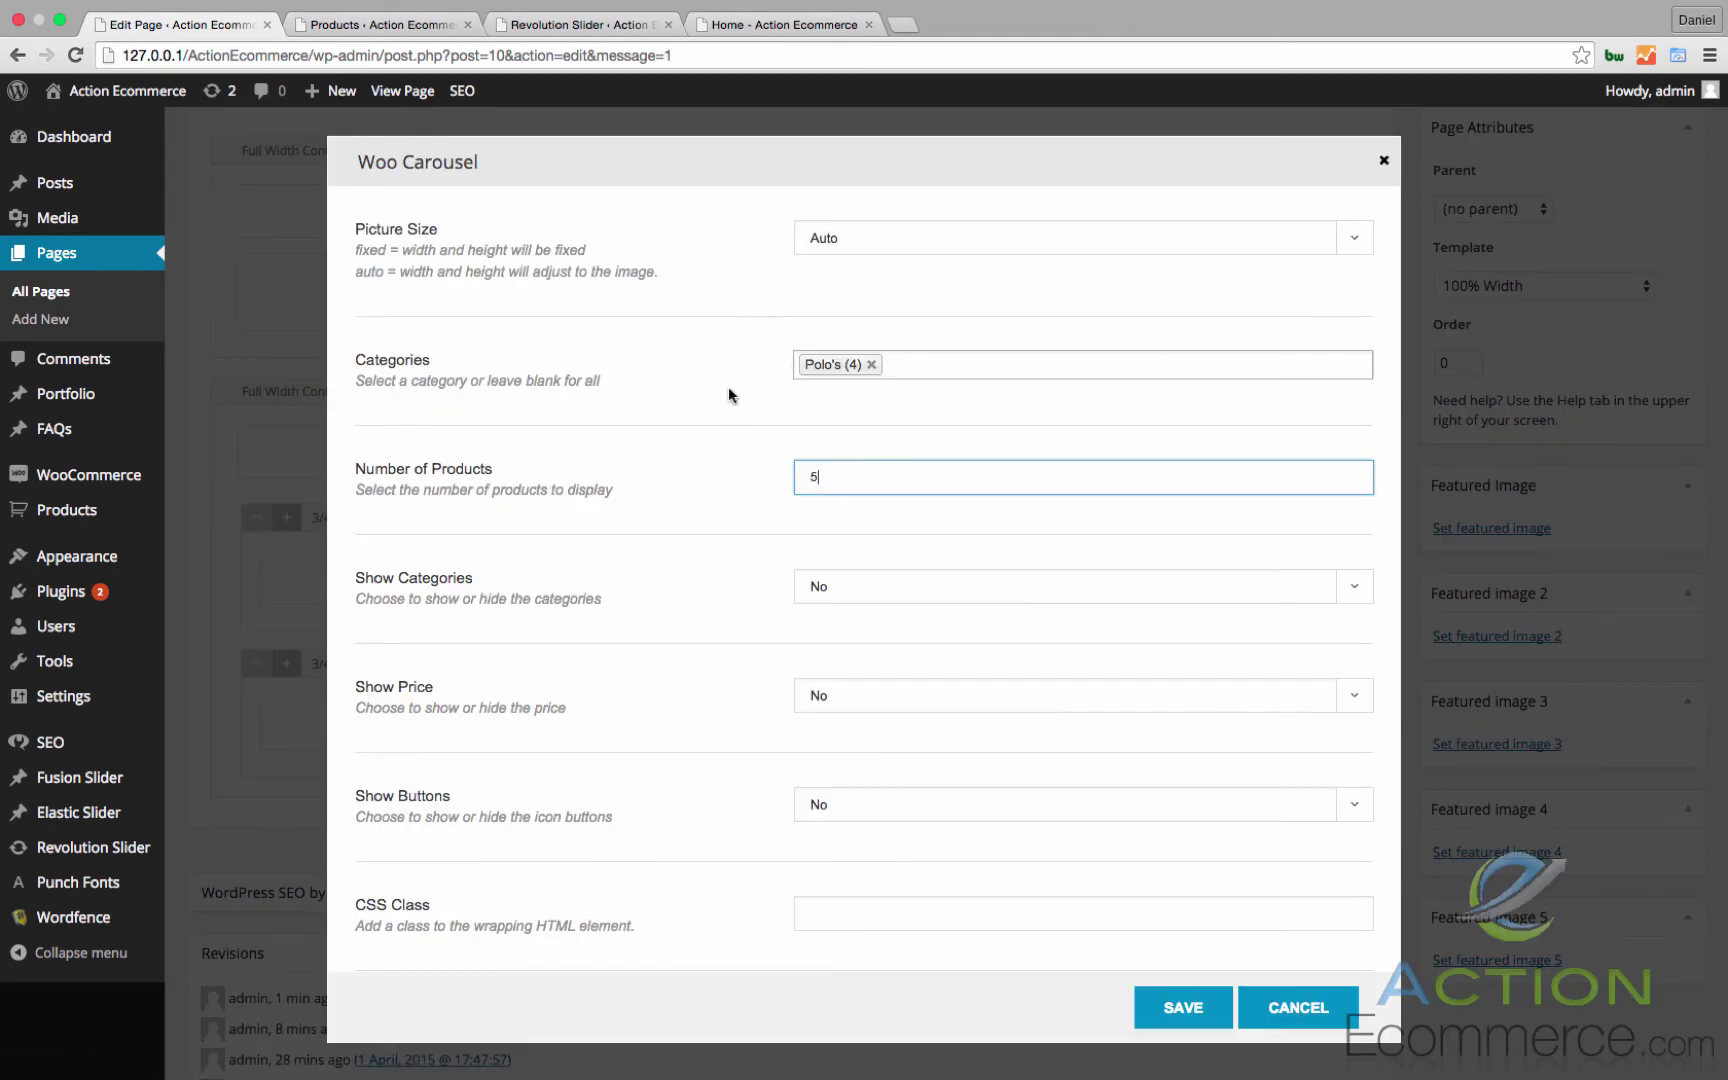
left_click(1184, 1007)
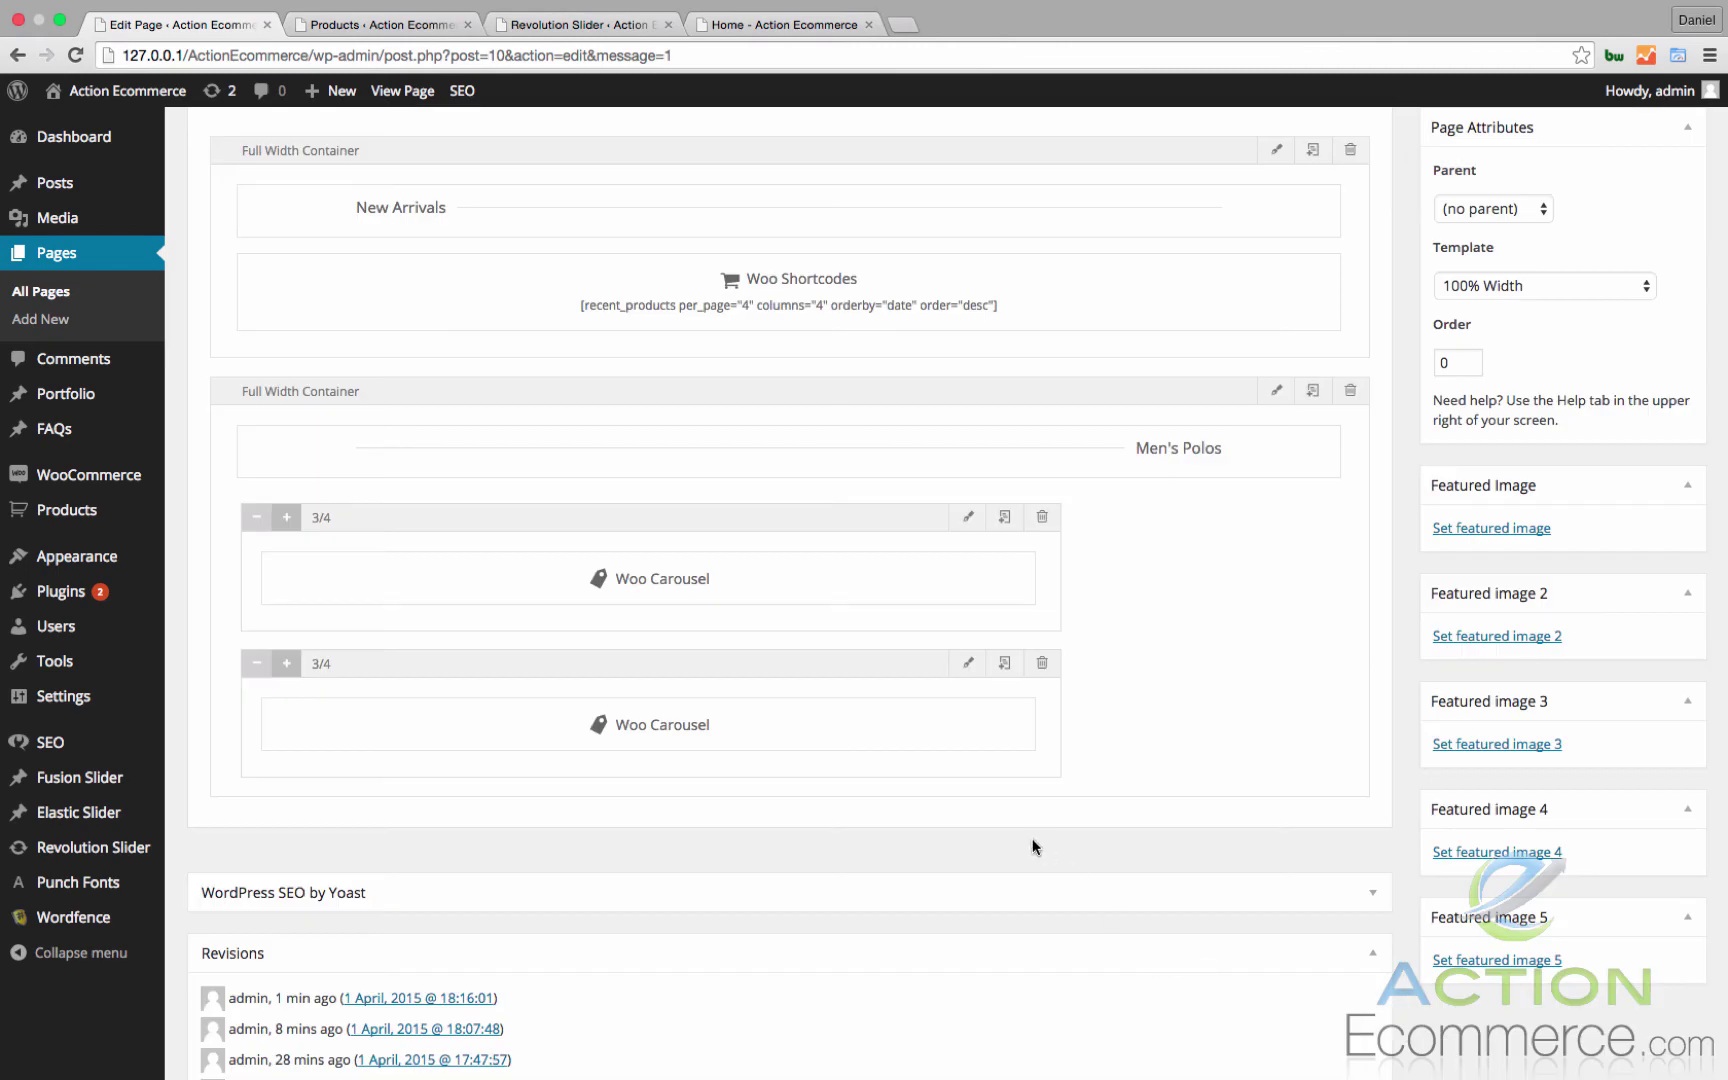
left_click(979, 707)
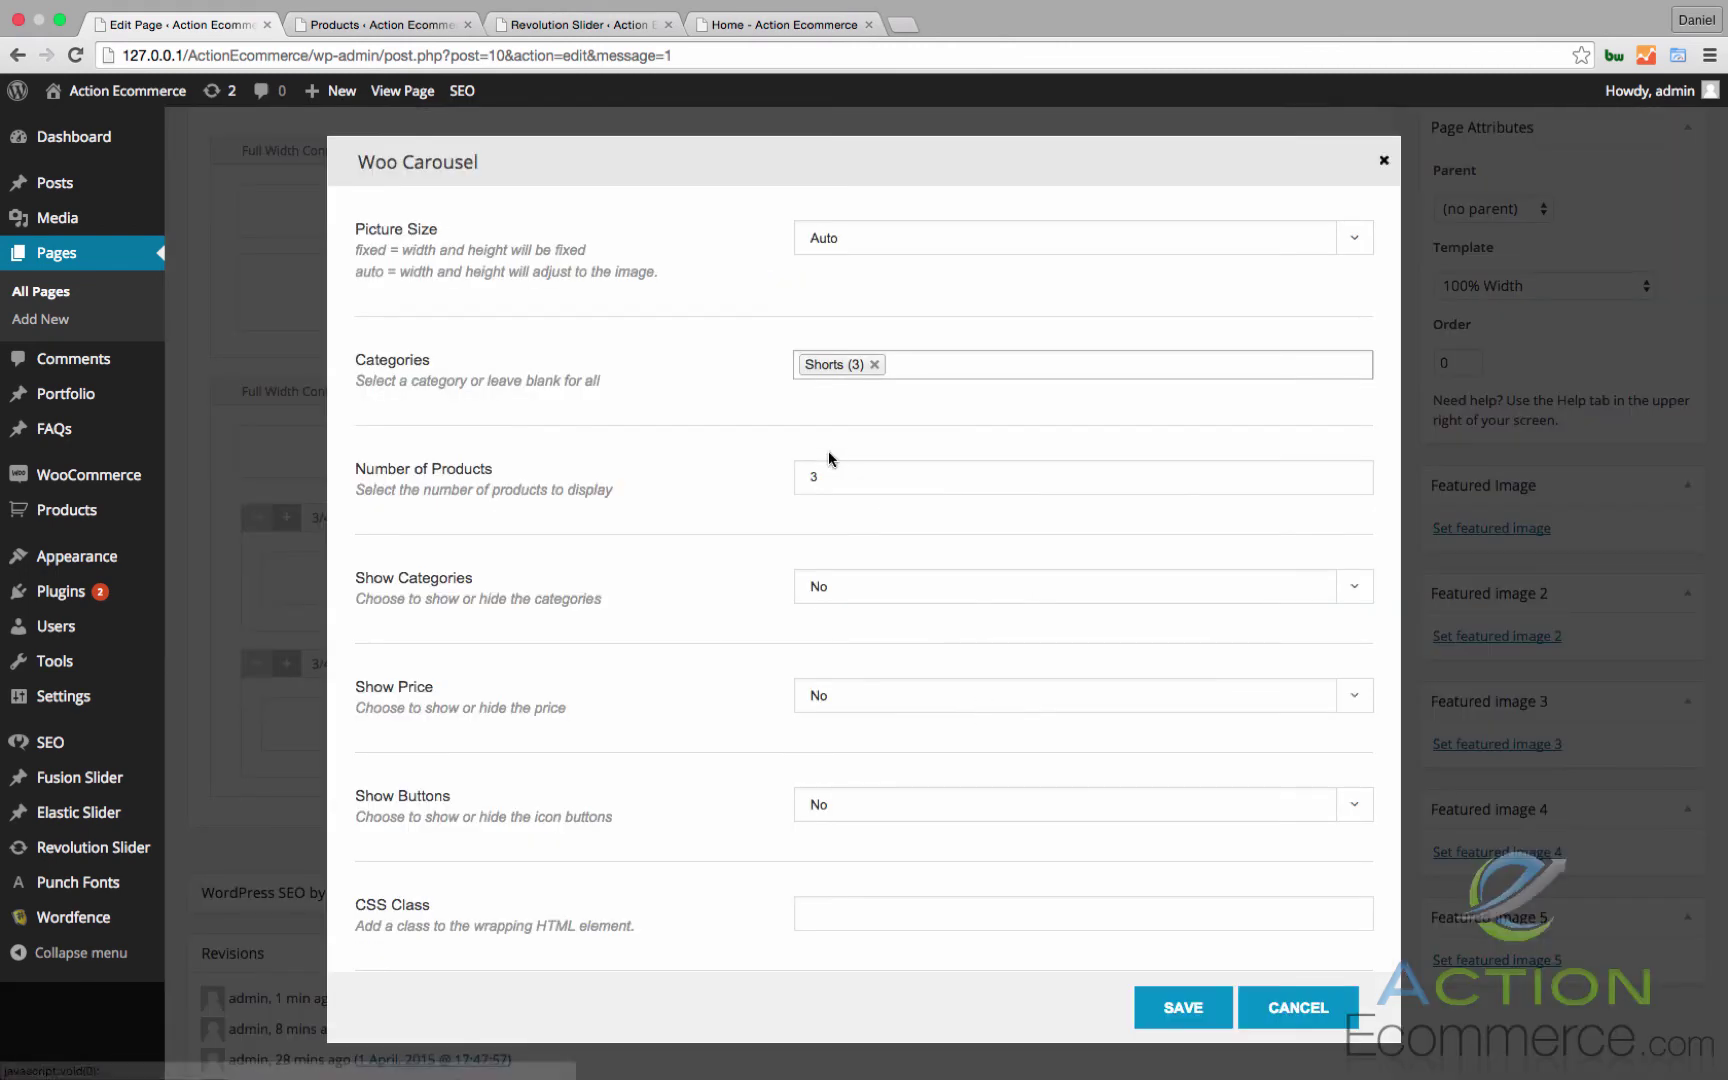
left_click(908, 368)
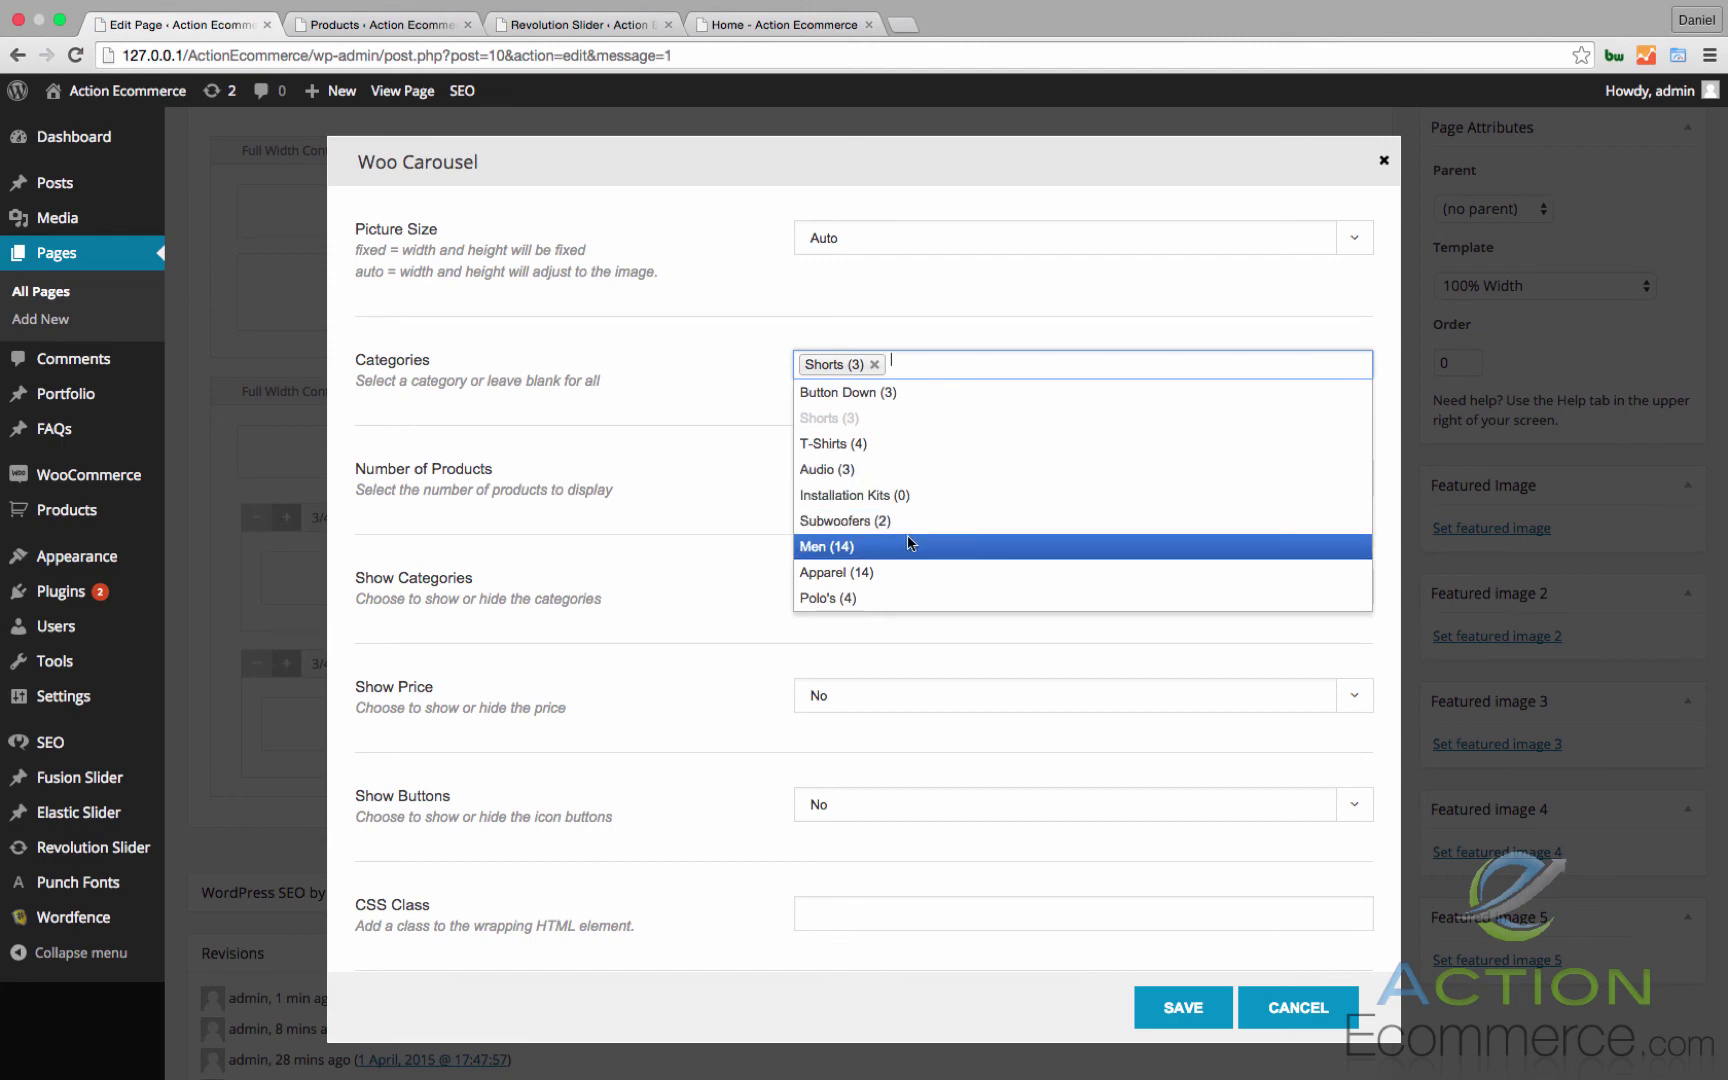
left_click(909, 571)
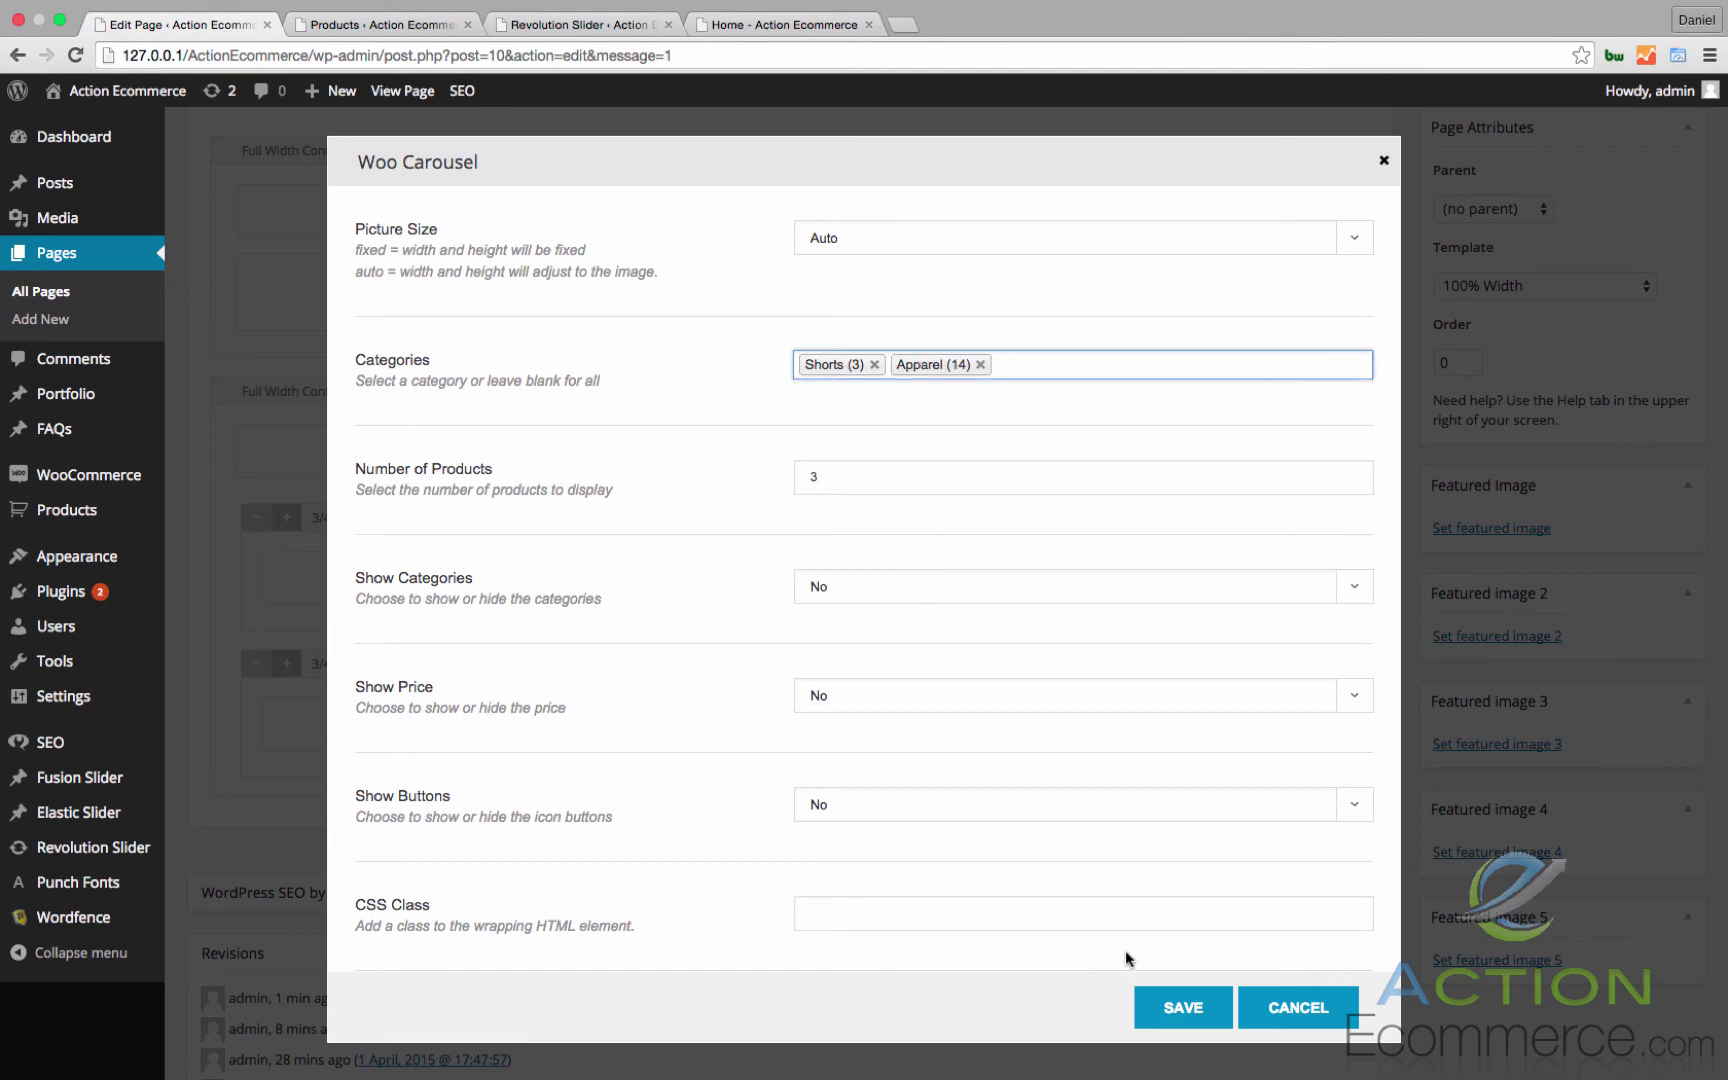
left_click(830, 476)
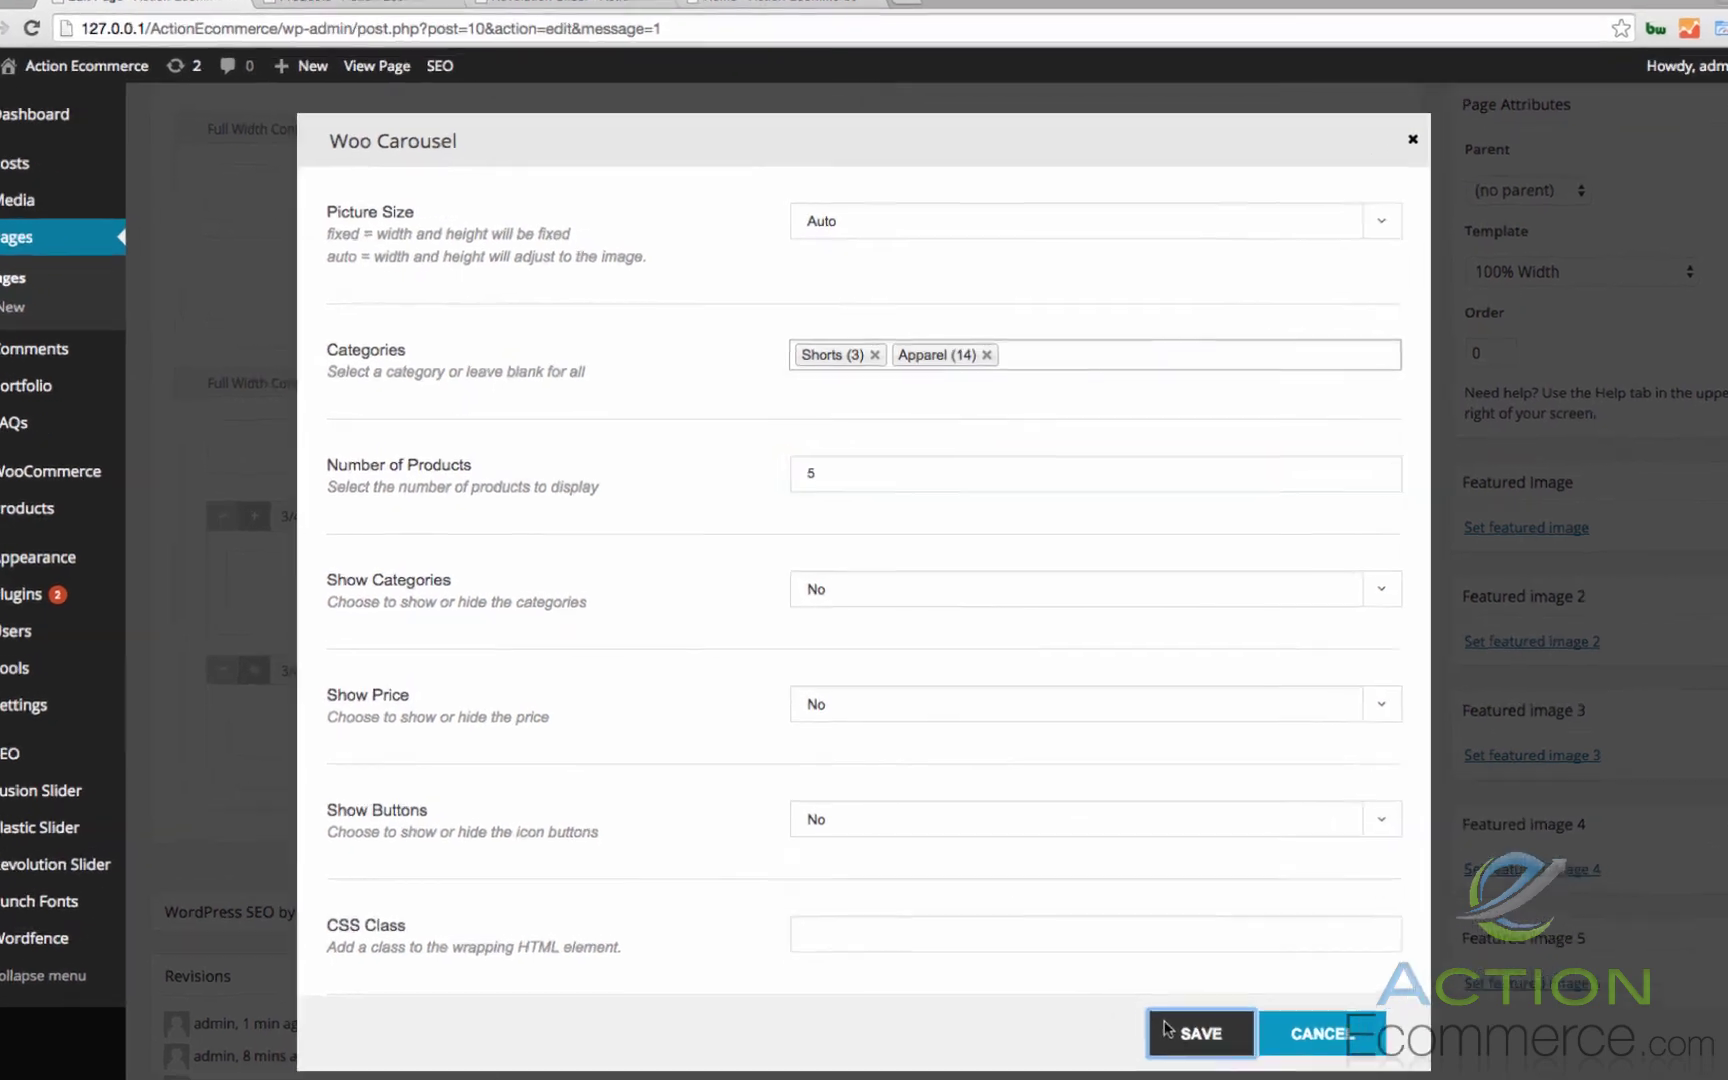
Step: Save the Shorts carousel and move both carousels out of their 3/4 columns to full width
left_click(1175, 1007)
scroll(1147, 823, "up", 5)
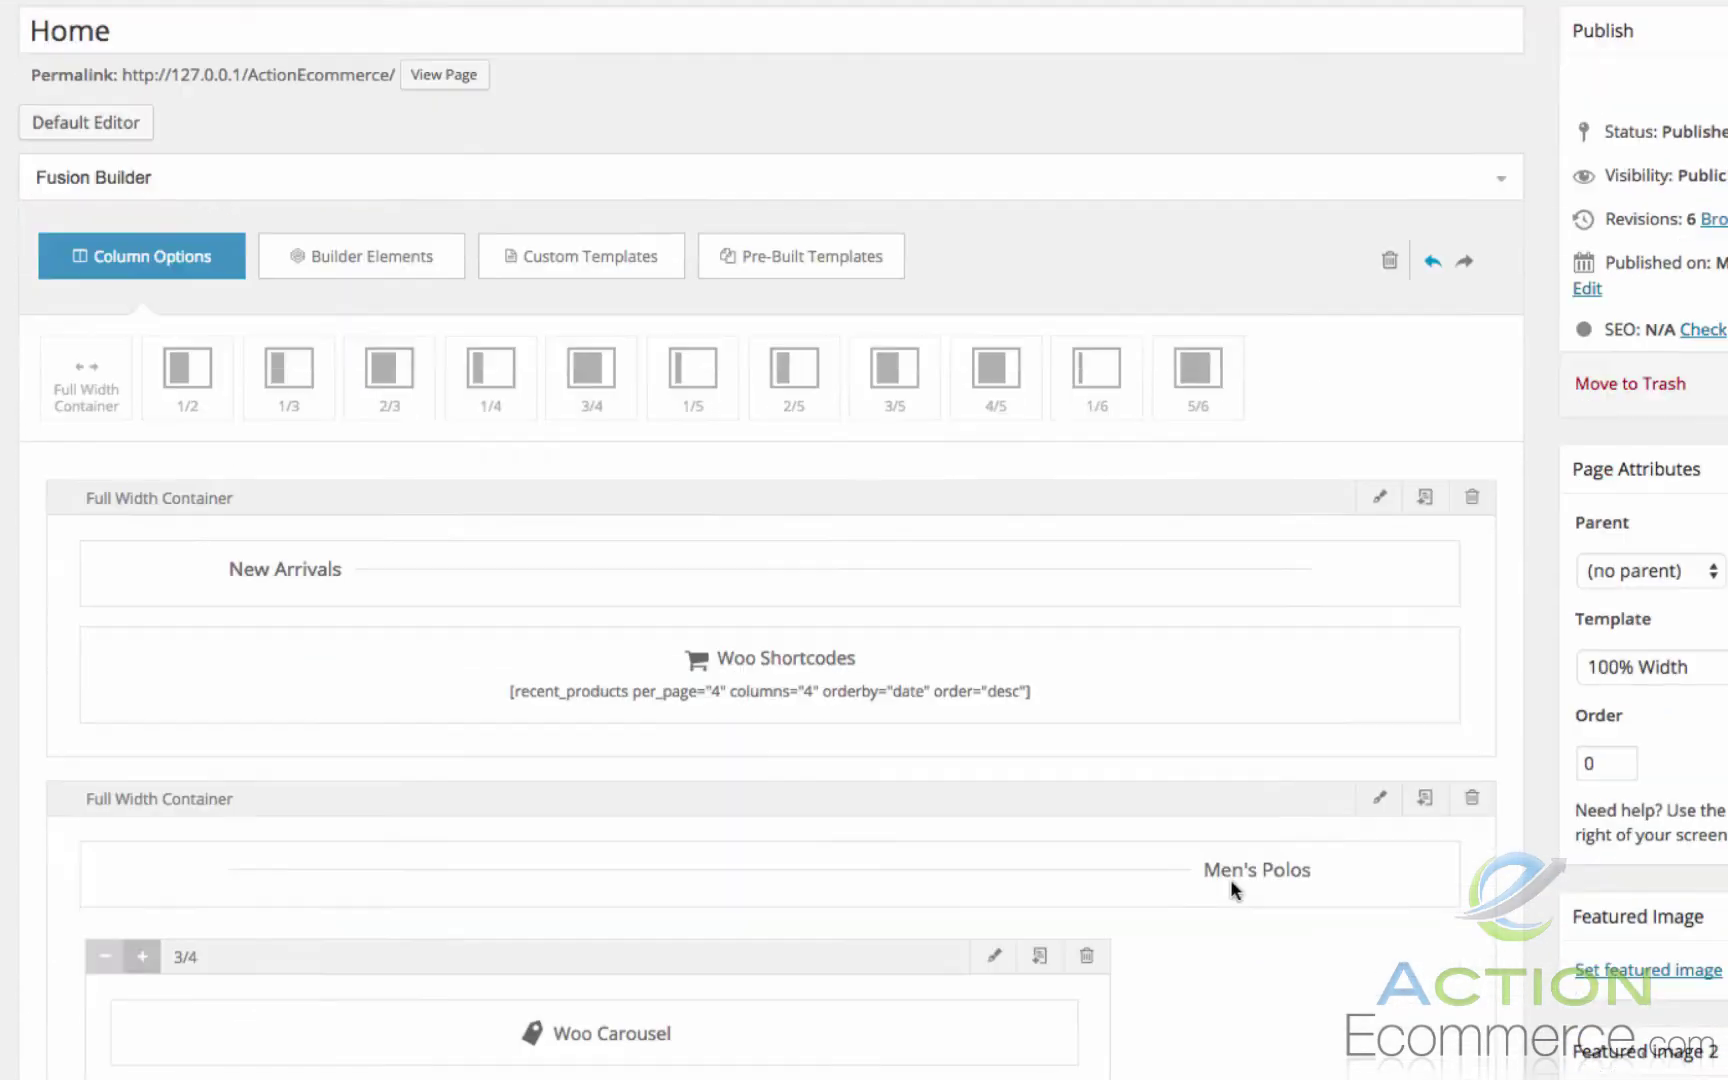
scroll(1230, 879, "down", 4)
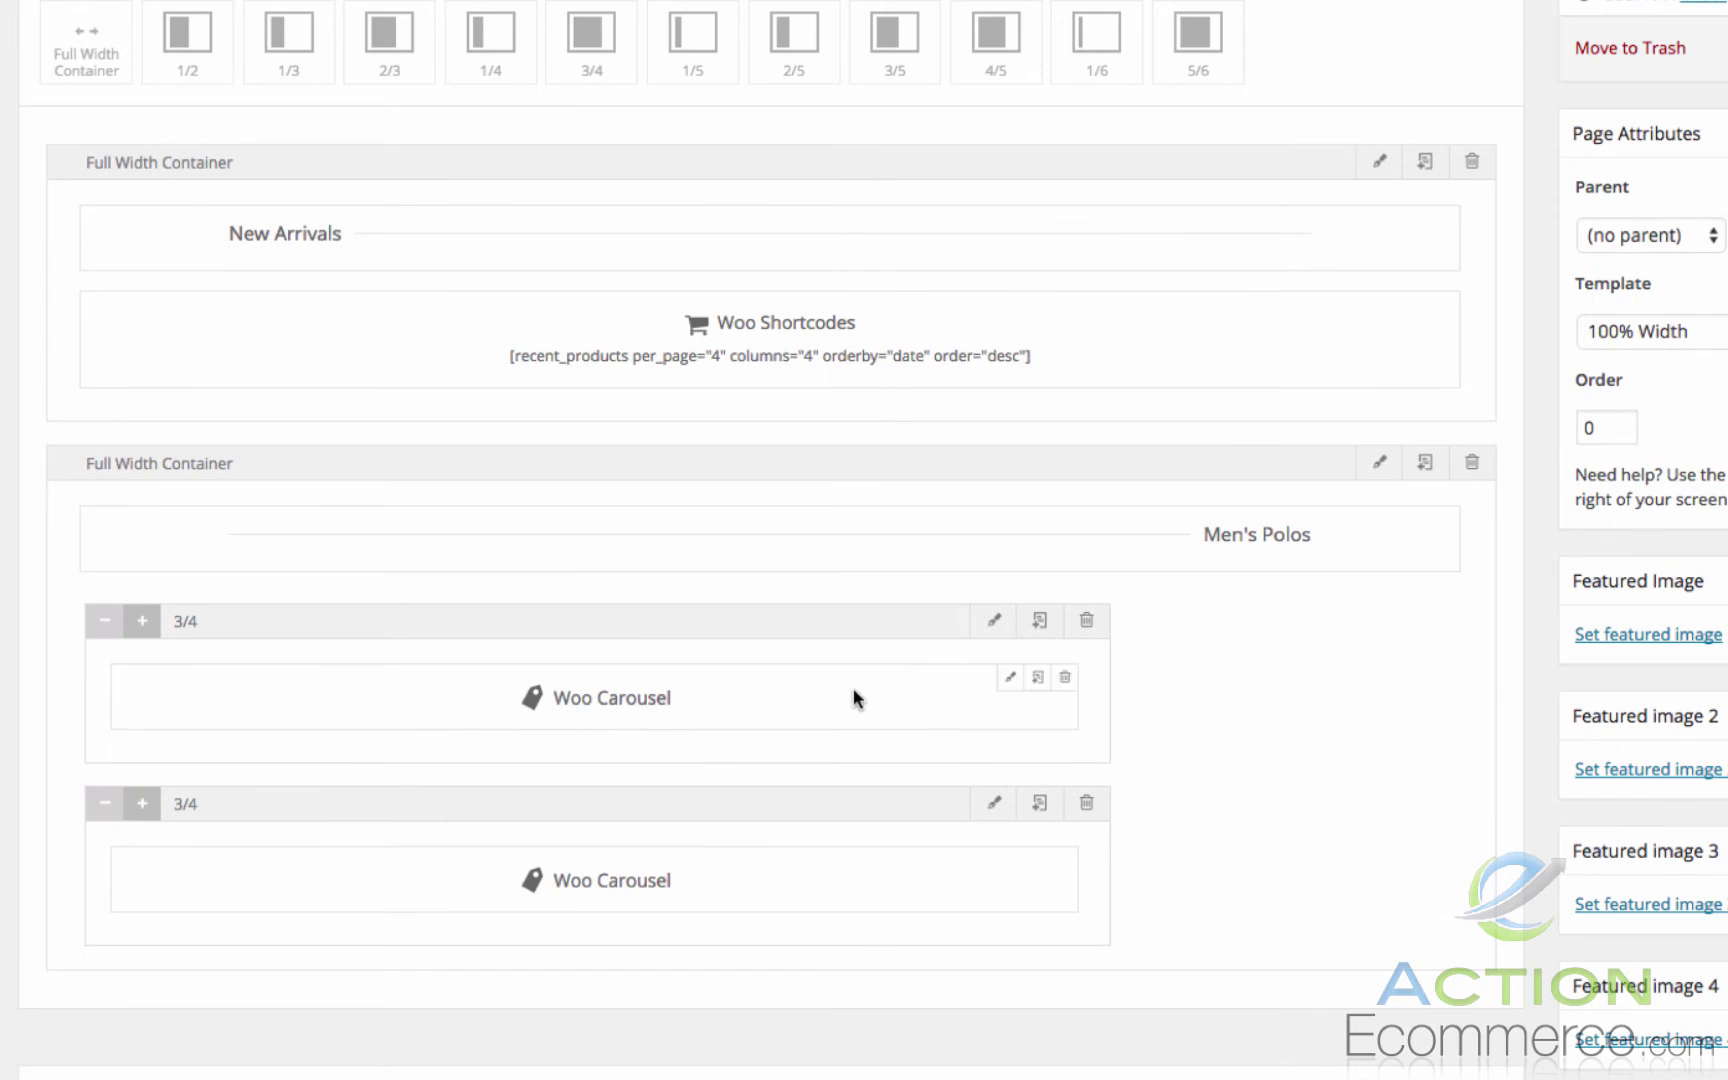
left_click_drag(788, 688, 783, 583)
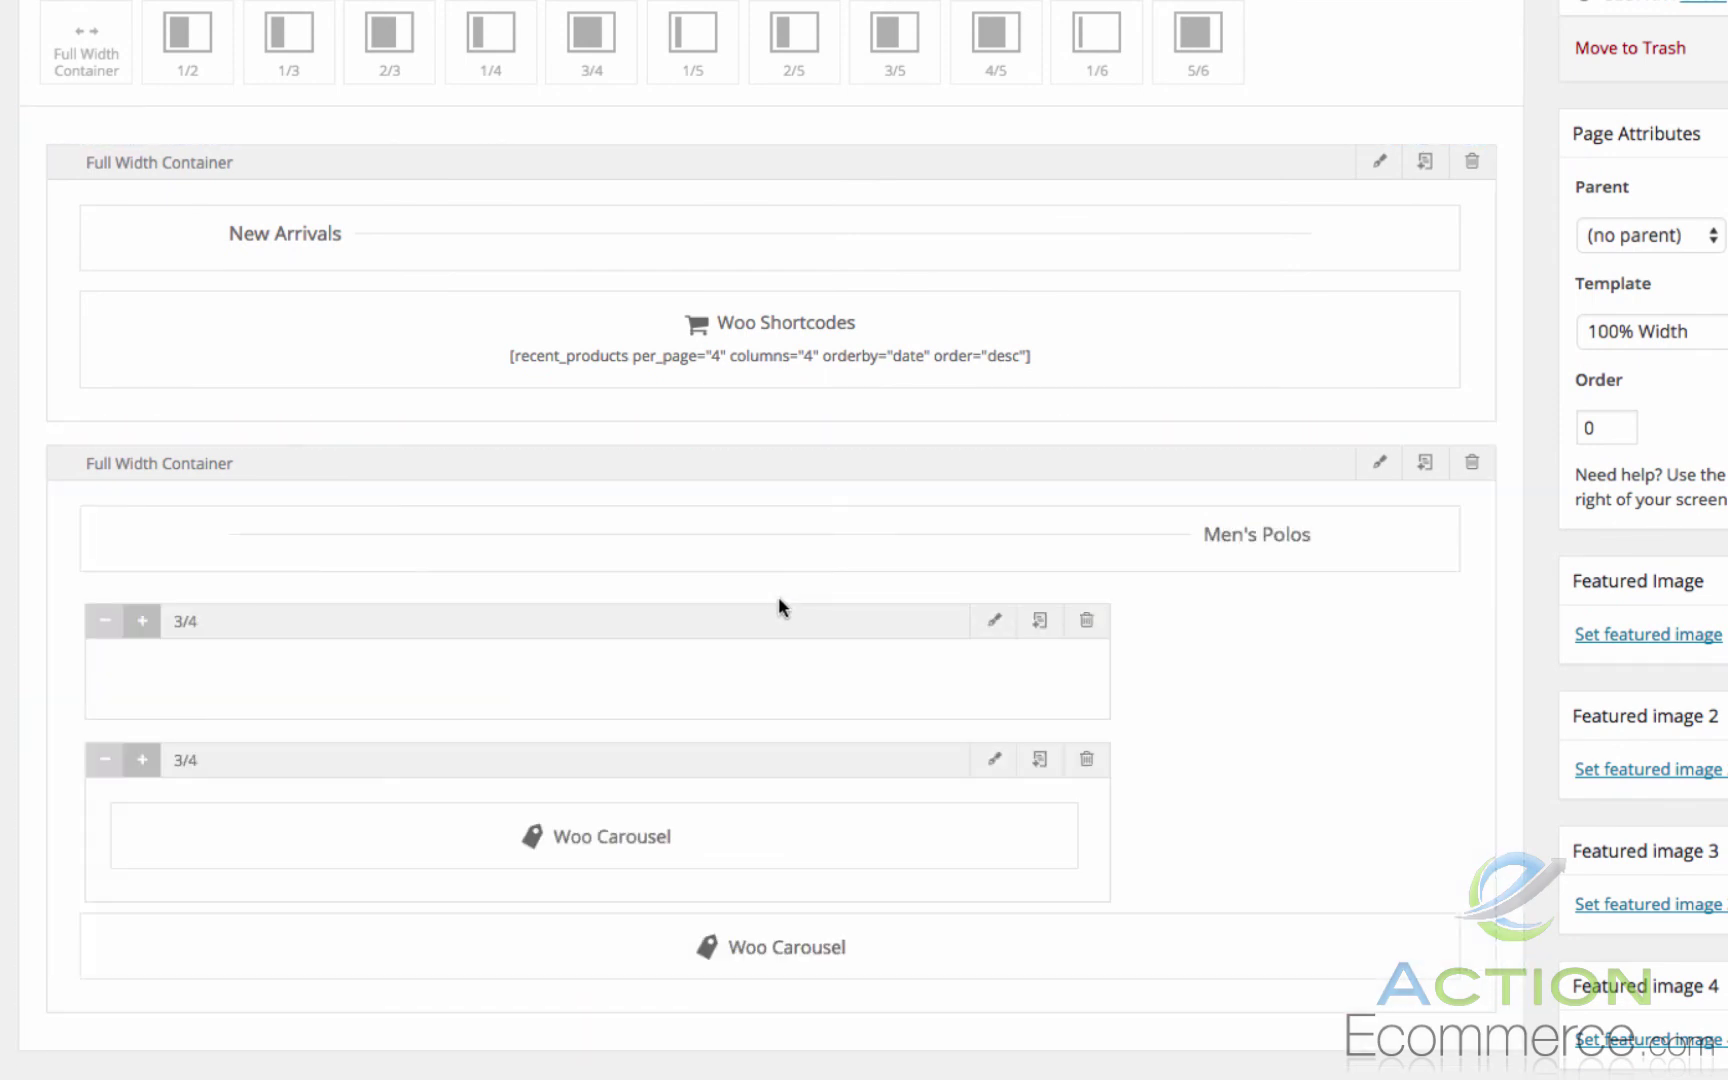
scroll(800, 700, "down", 1)
left_click_drag(817, 798, 822, 886)
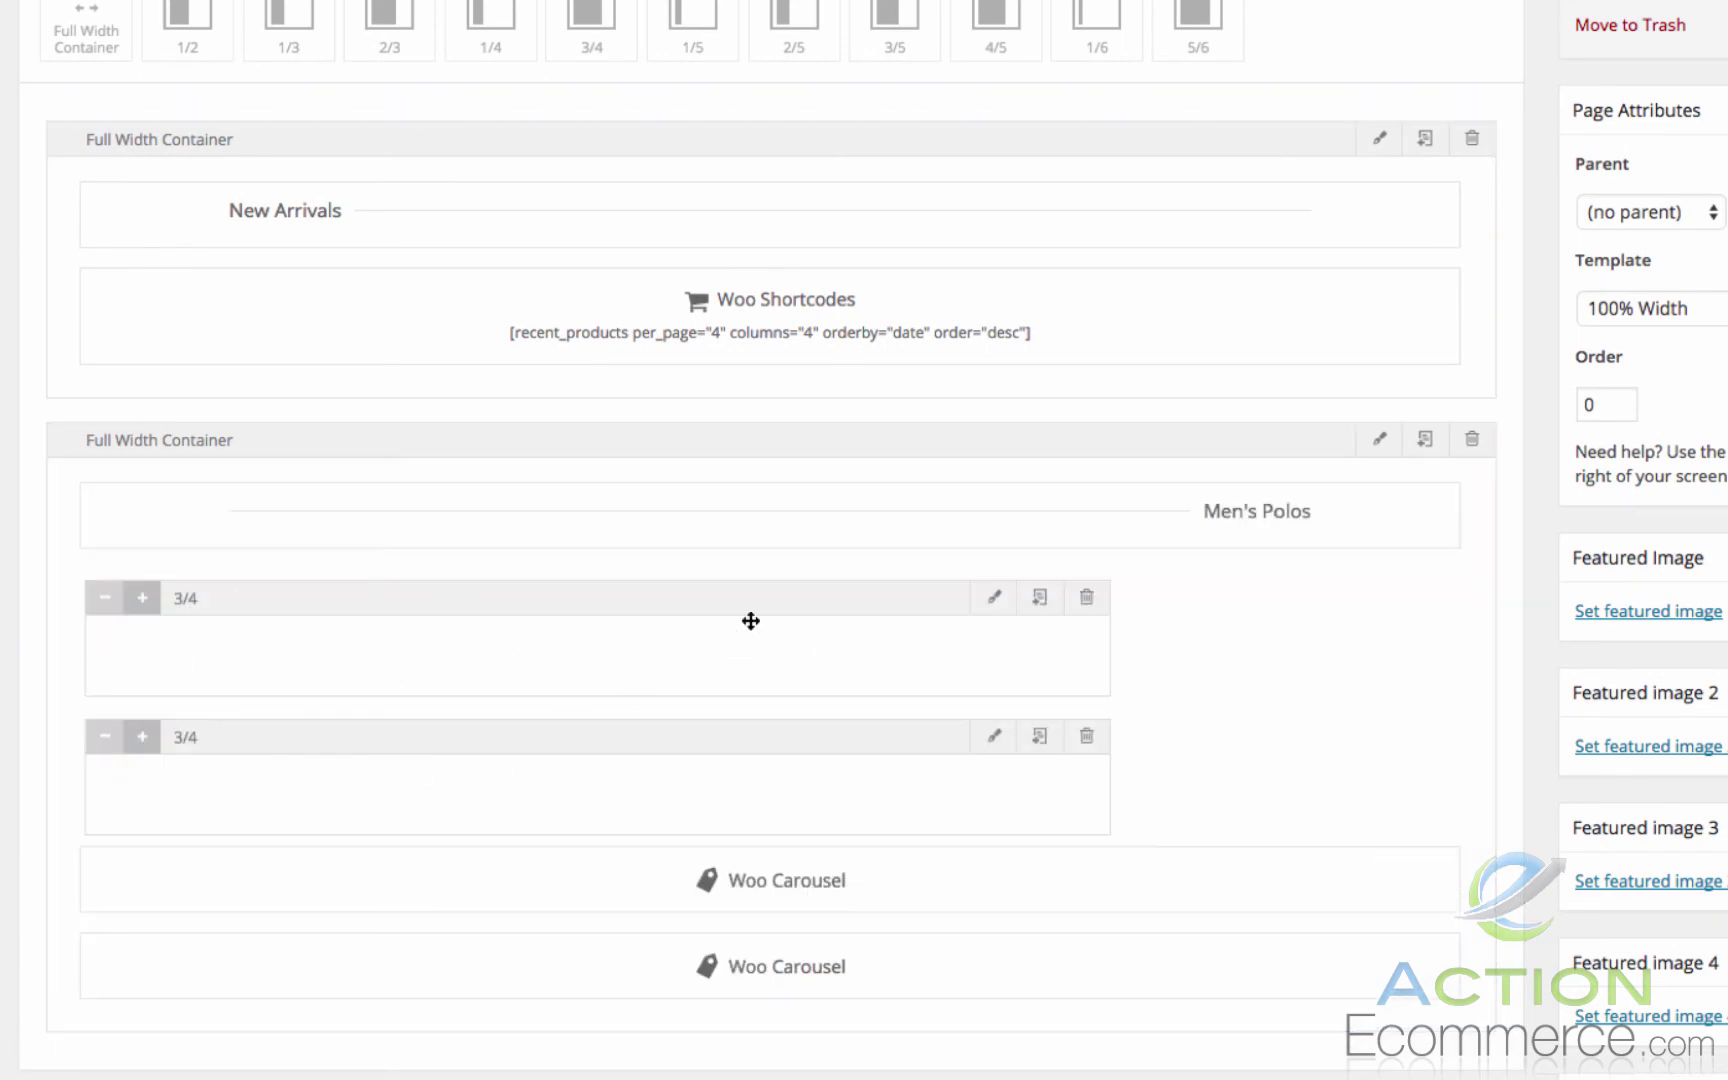
Step: Delete the two empty 3/4 columns
left_click(1087, 598)
left_click(1087, 598)
scroll(1224, 691, "up", 1)
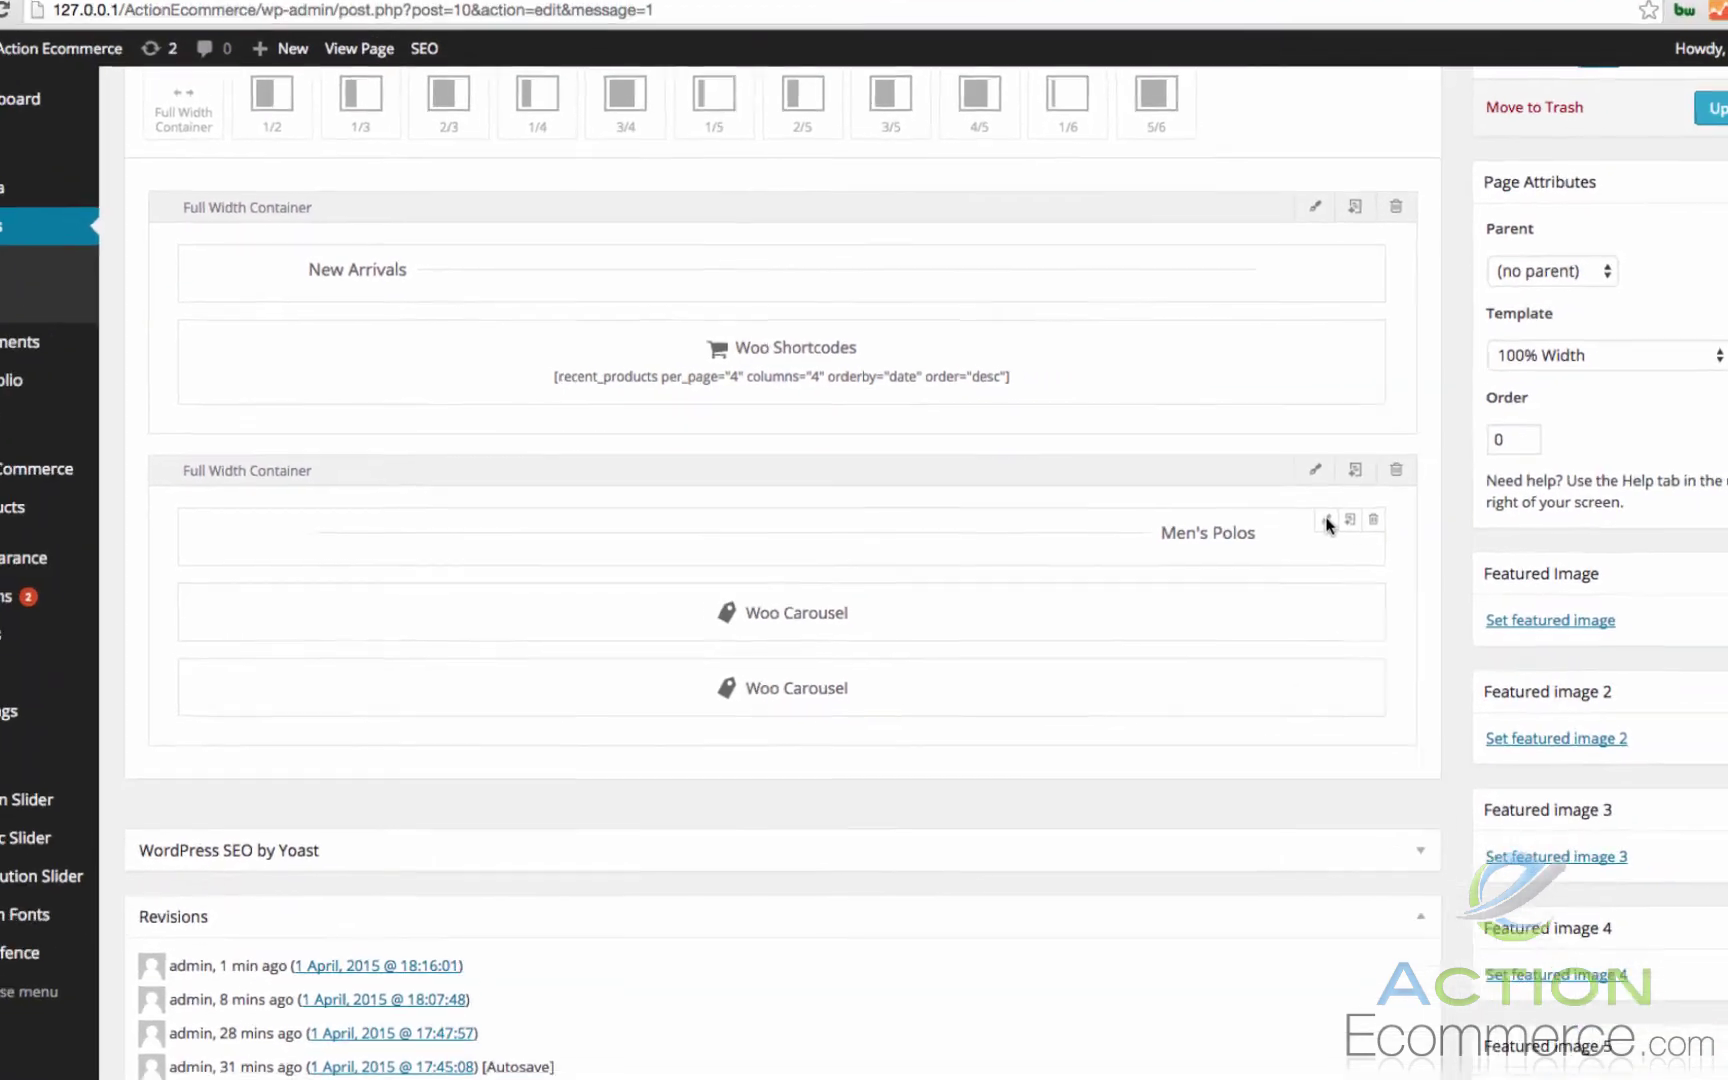
Step: Rename the heading to 'Men's Apparel', align it left, and update the Home page
left_click(1390, 516)
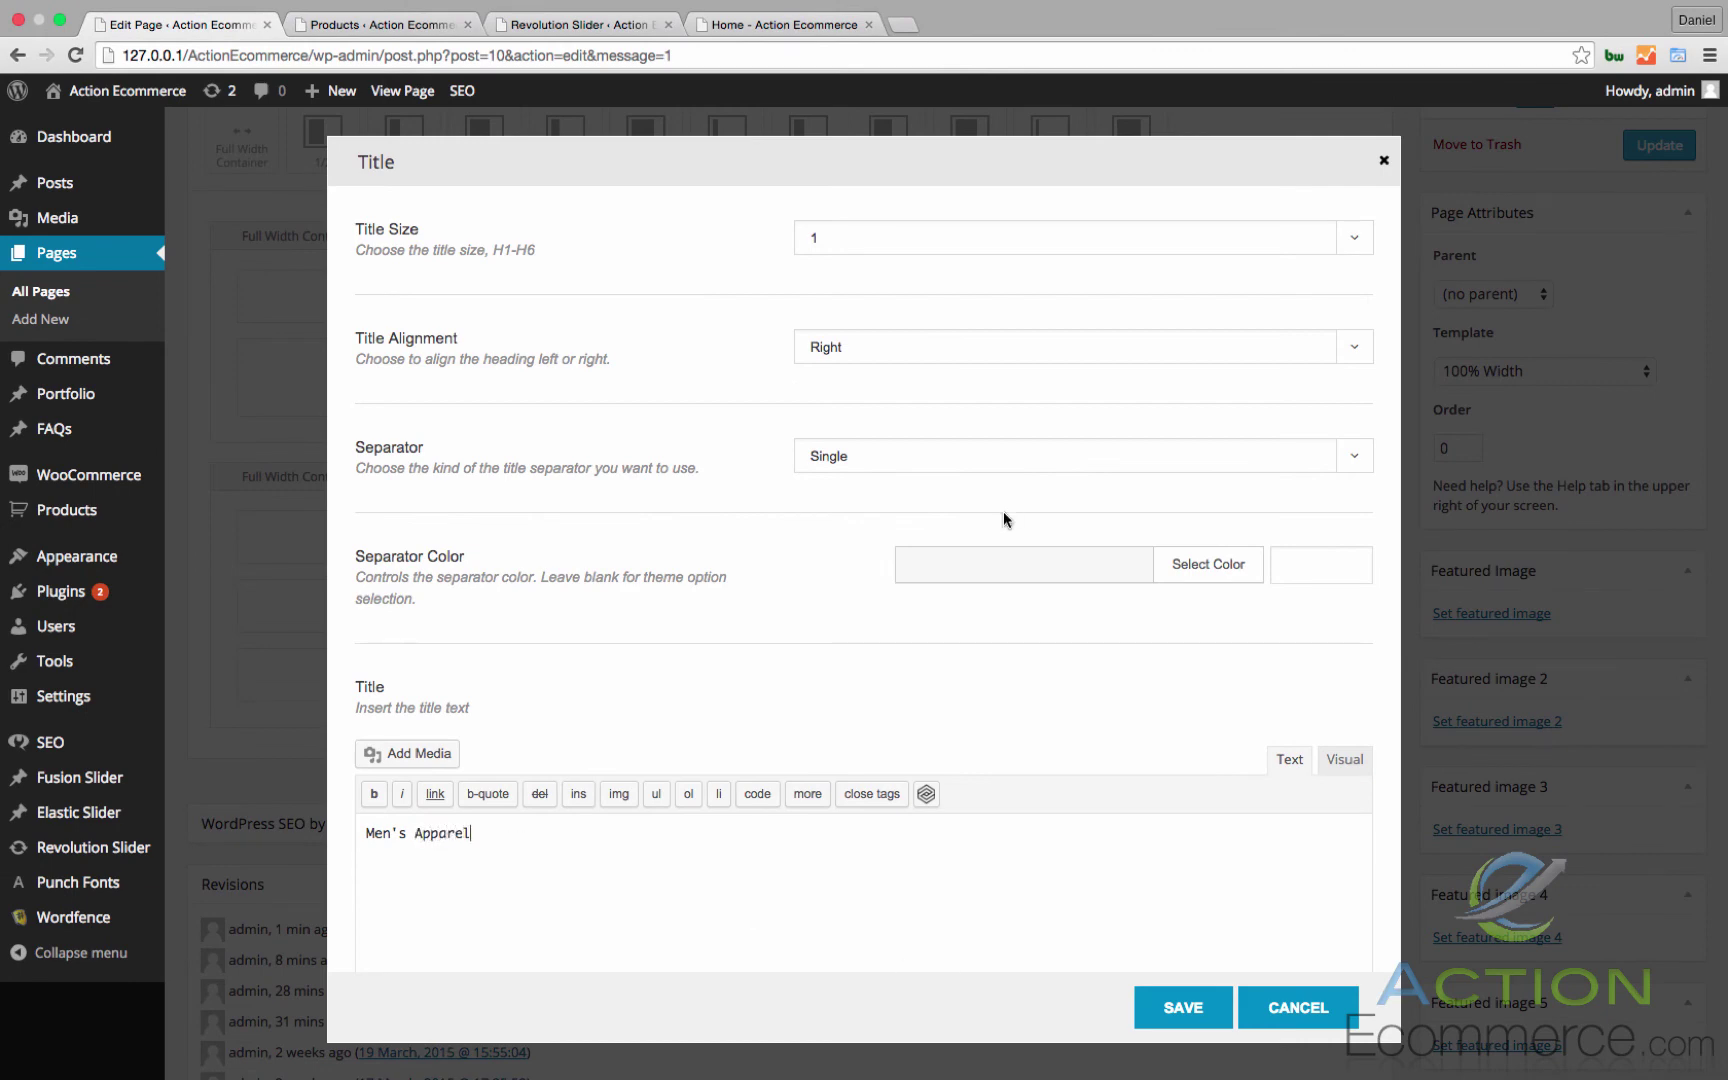
left_click(885, 350)
left_click(888, 327)
left_click(1172, 1007)
scroll(1170, 1006, "up", 5)
left_click(1659, 538)
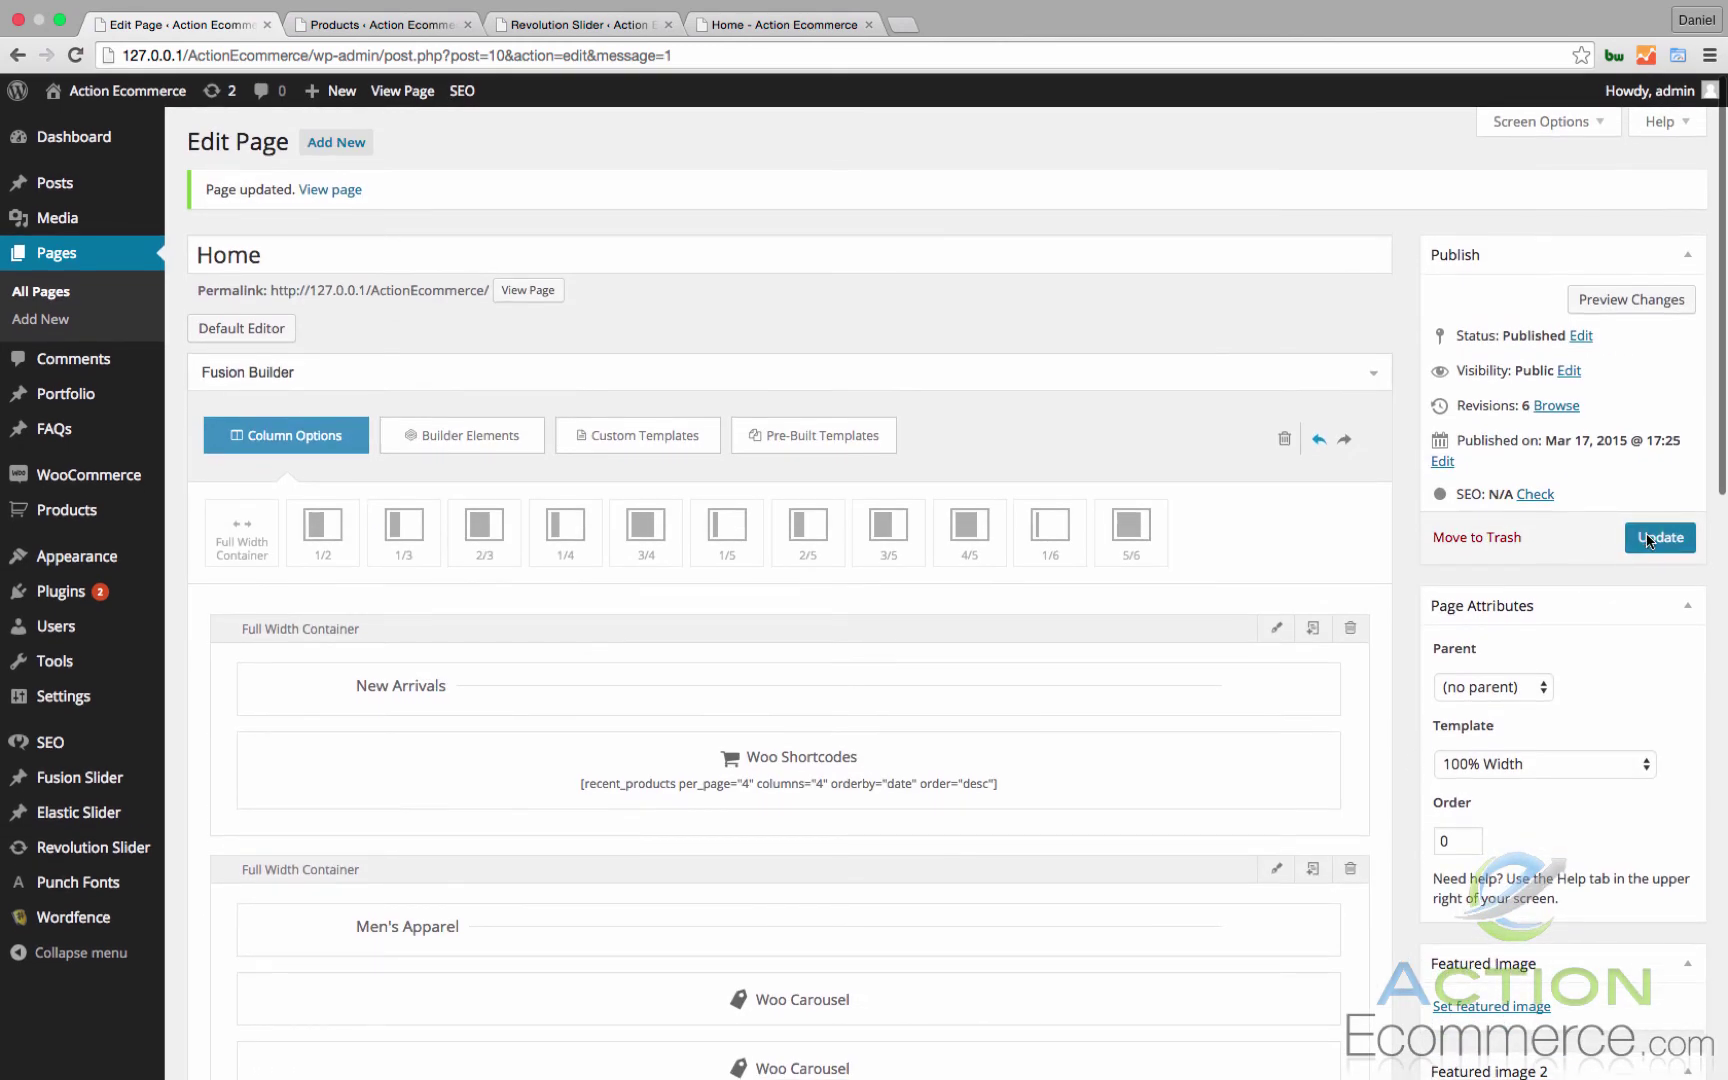
Step: Reload the live homepage and check the left-aligned Men's Apparel heading over both full-width carousels
left_click(785, 24)
left_click(75, 55)
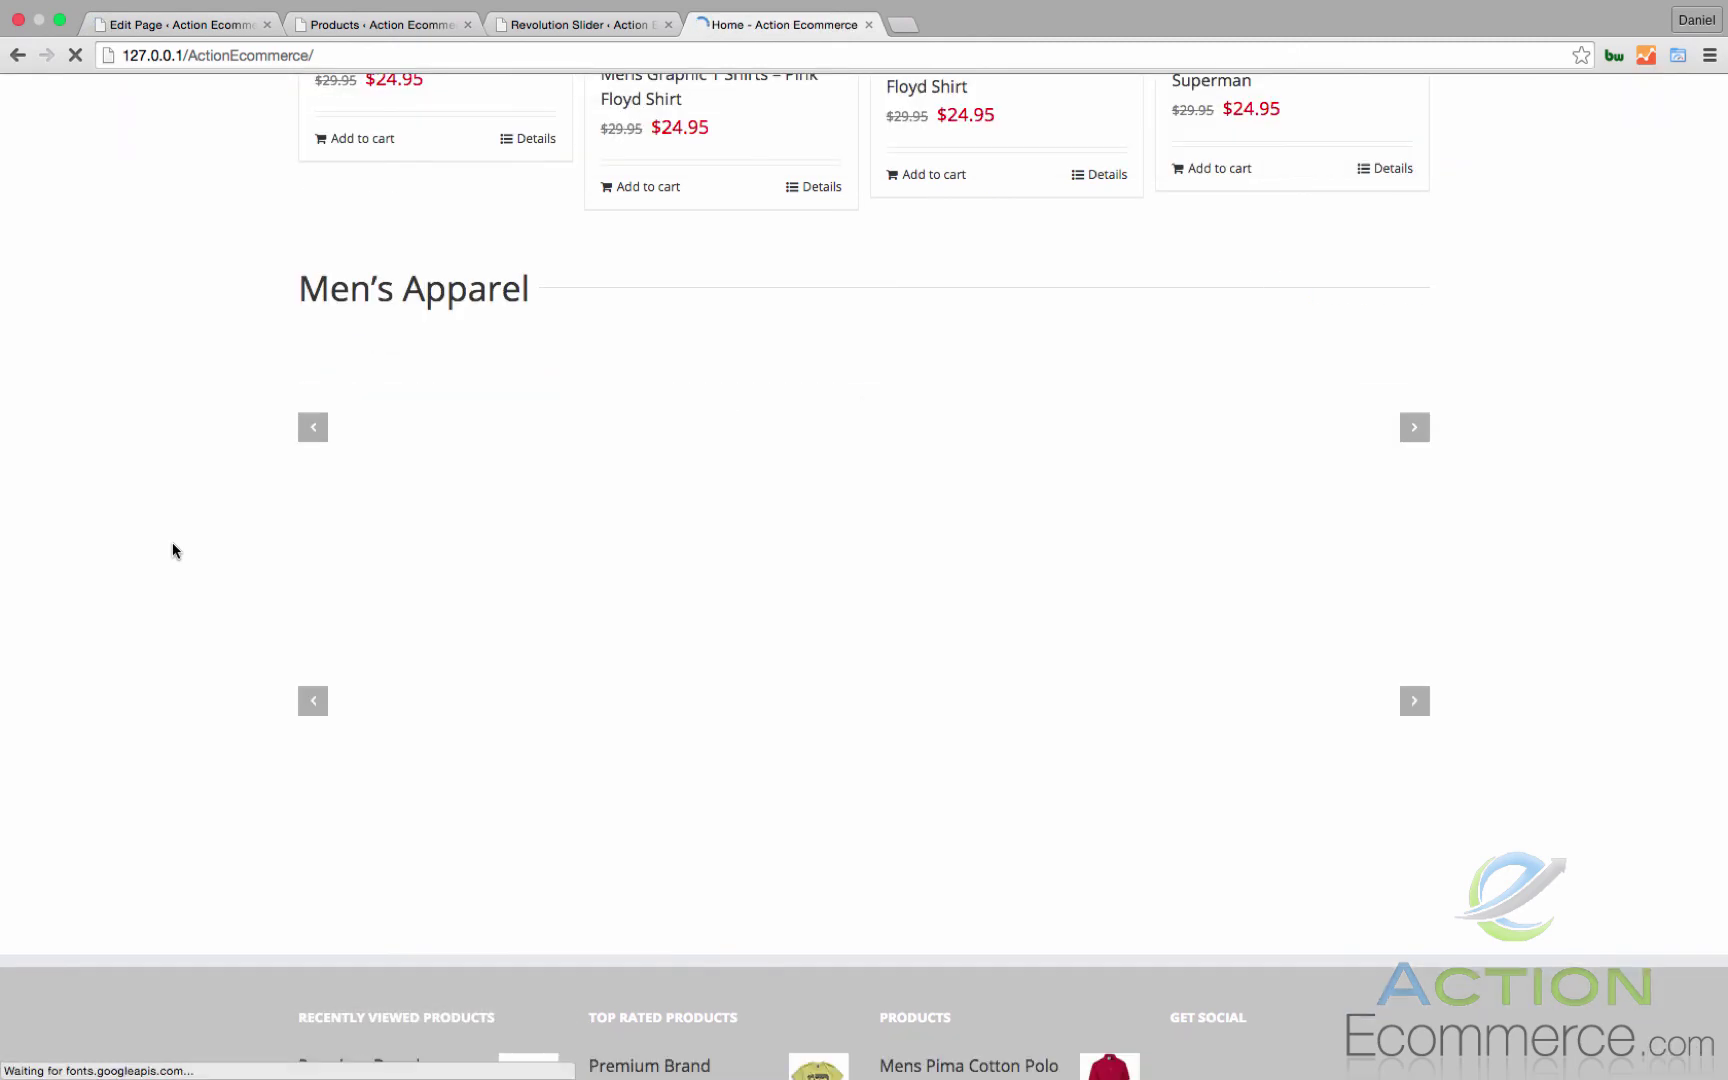
scroll(171, 549, "up", 3)
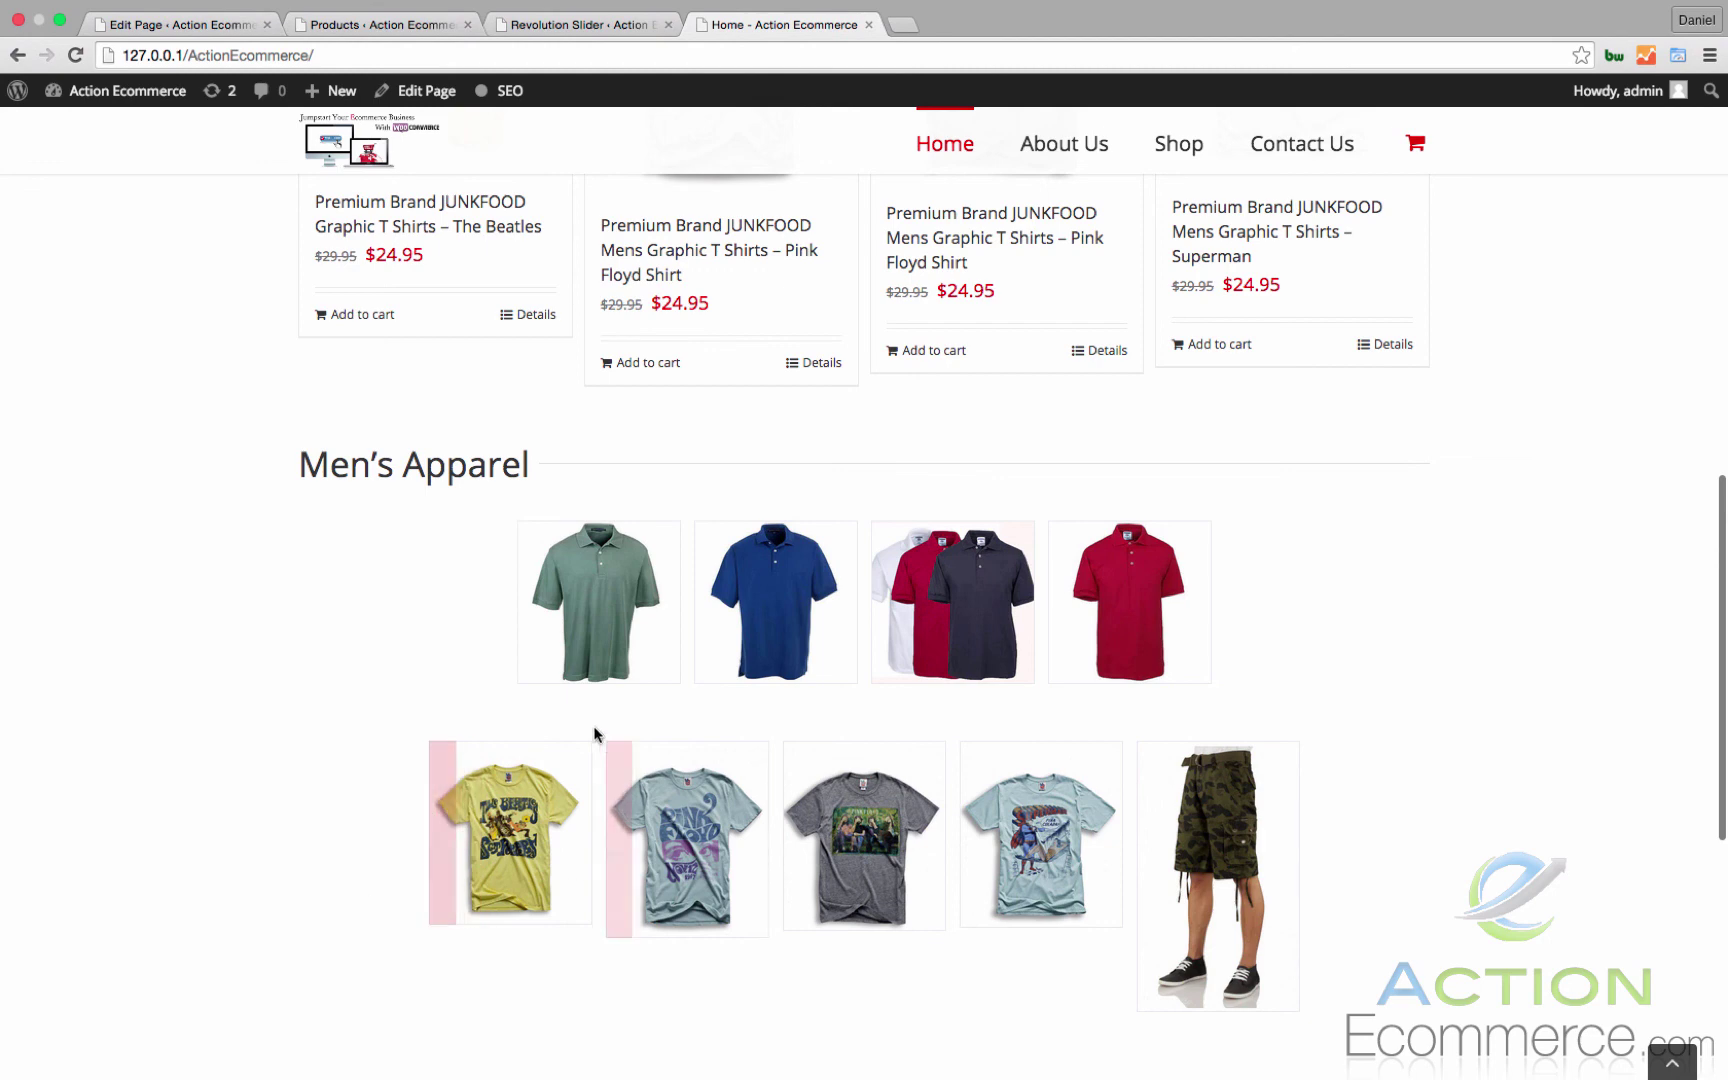
scroll(363, 652, "up", 2)
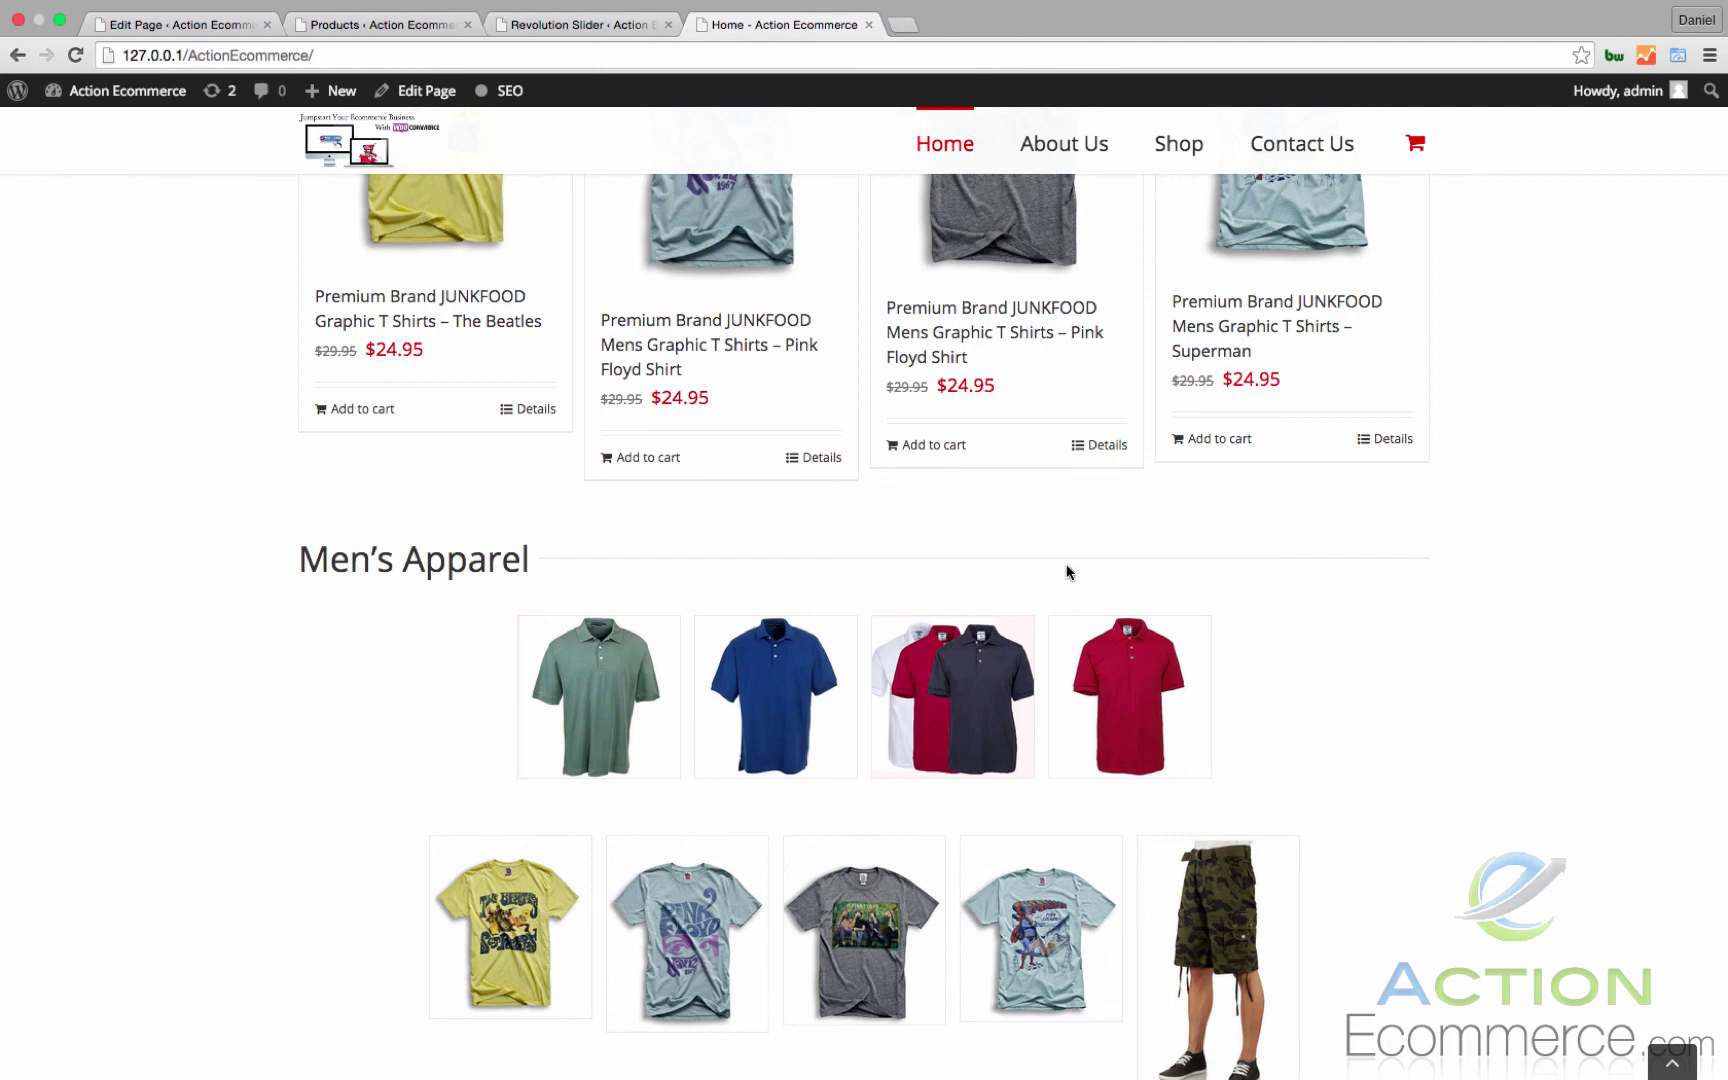
scroll(922, 570, "down", 5)
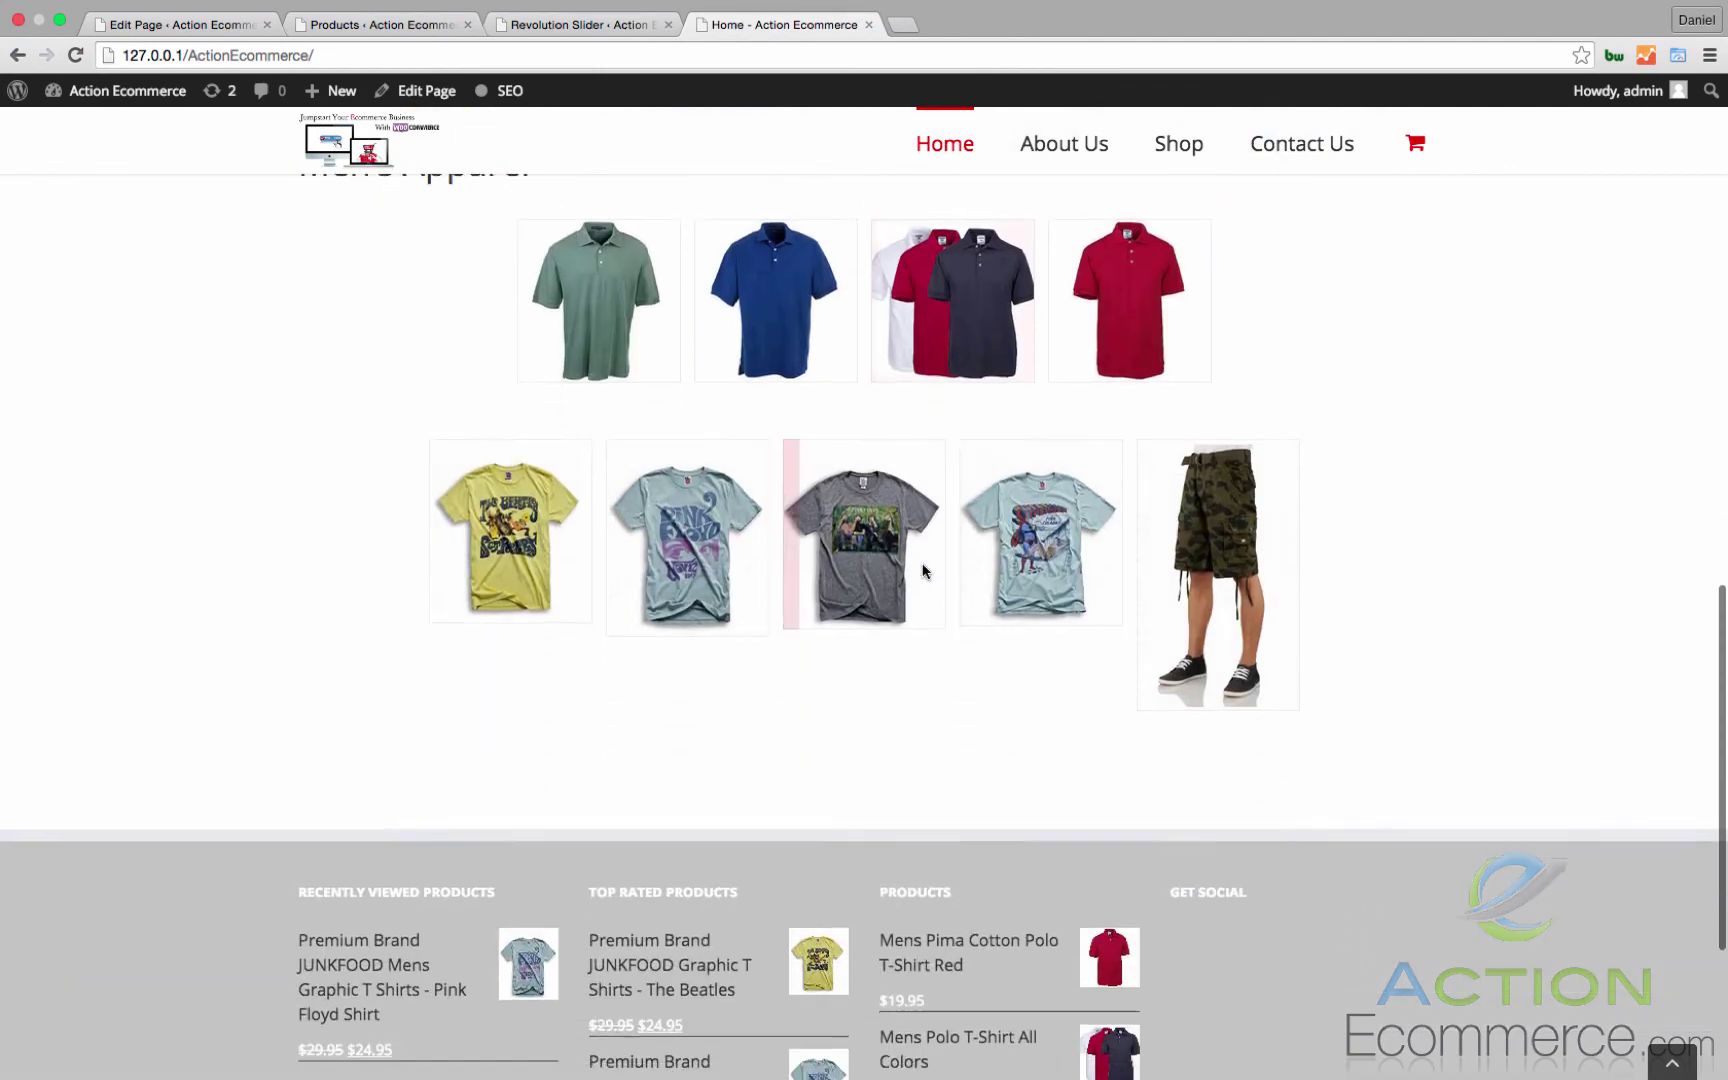
scroll(922, 567, "up", 15)
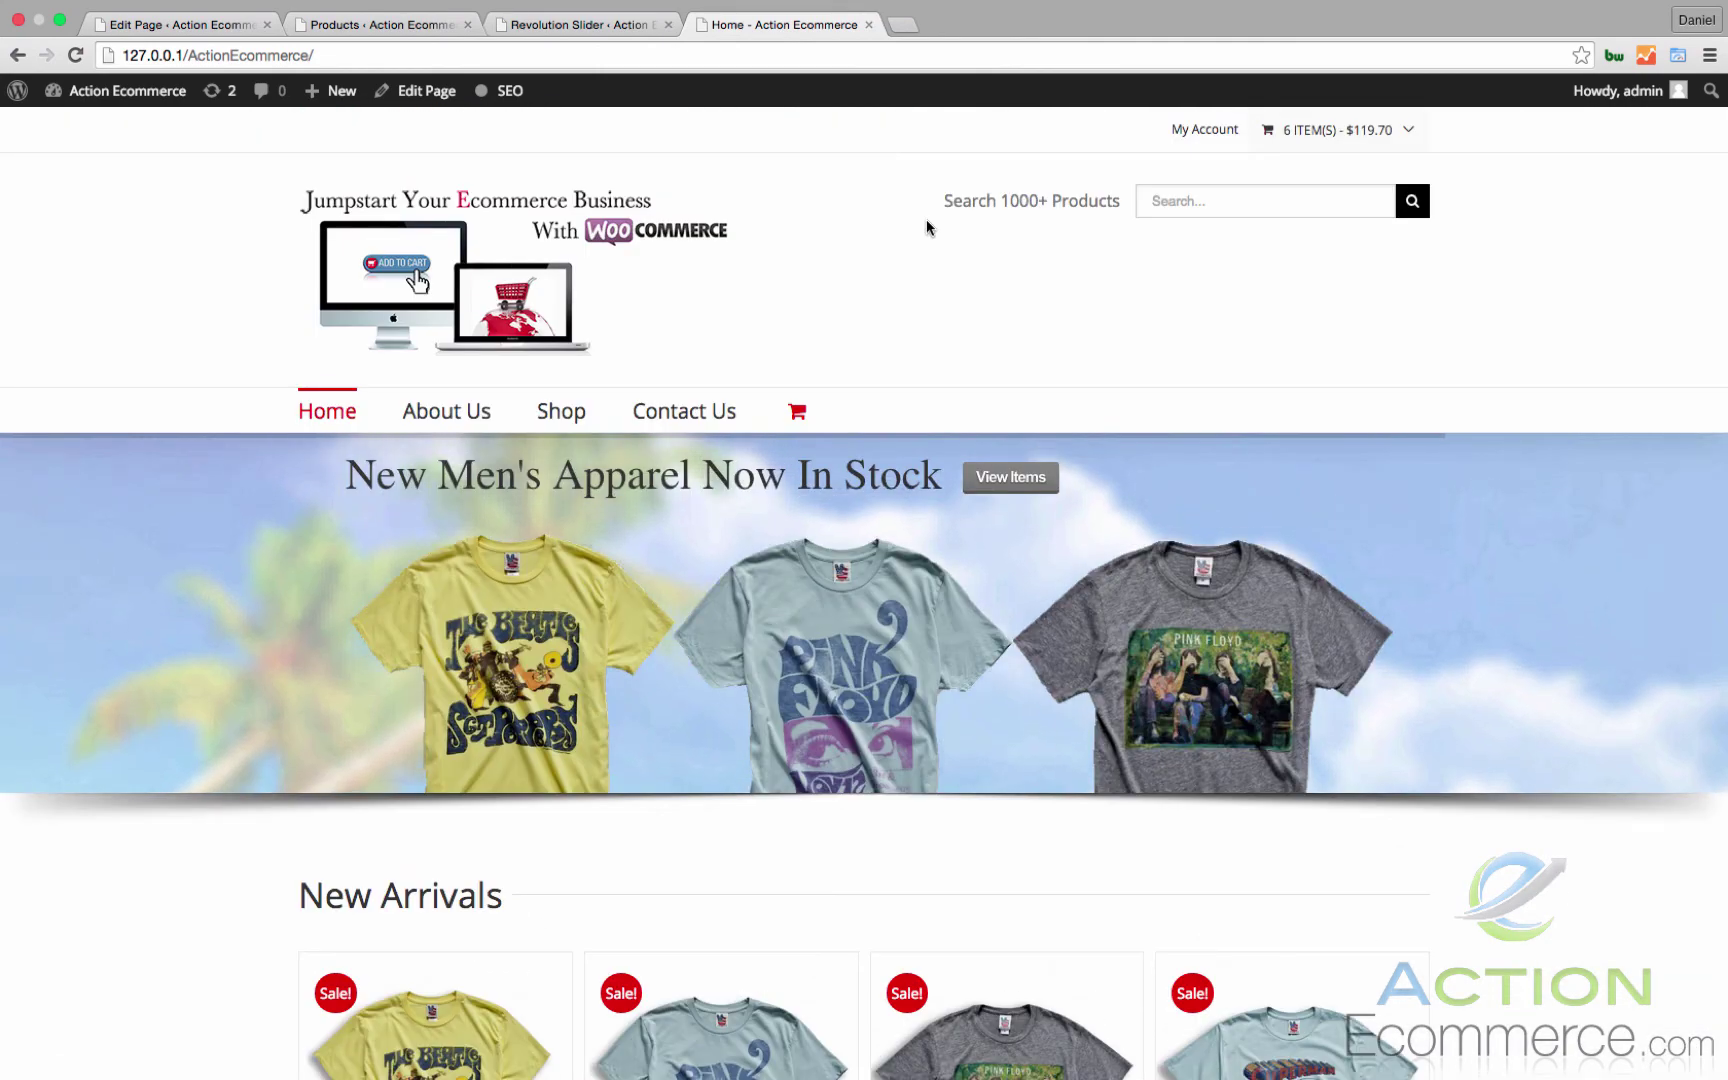